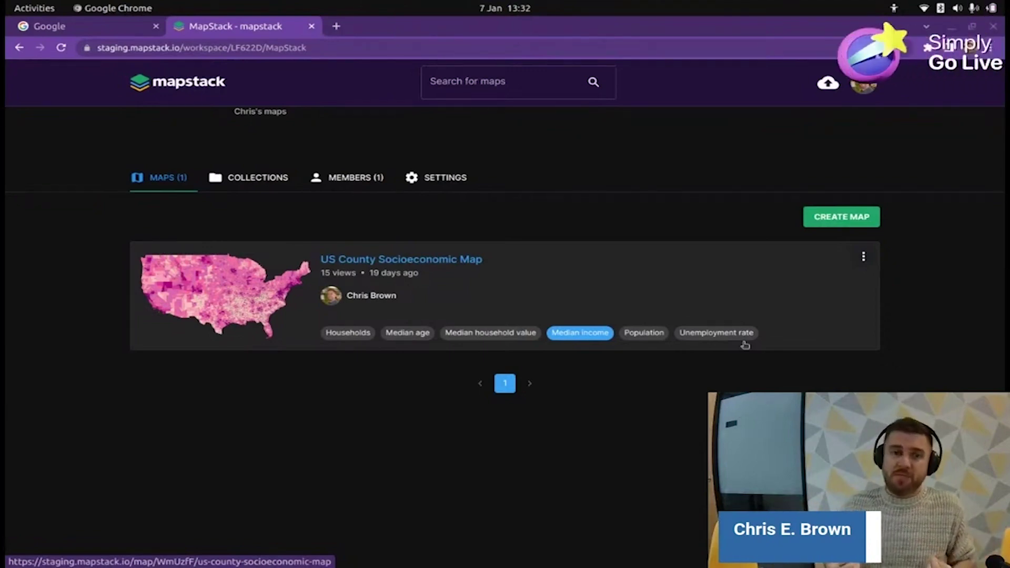
{"action": "left_click", "coordinate": [368, 178]}
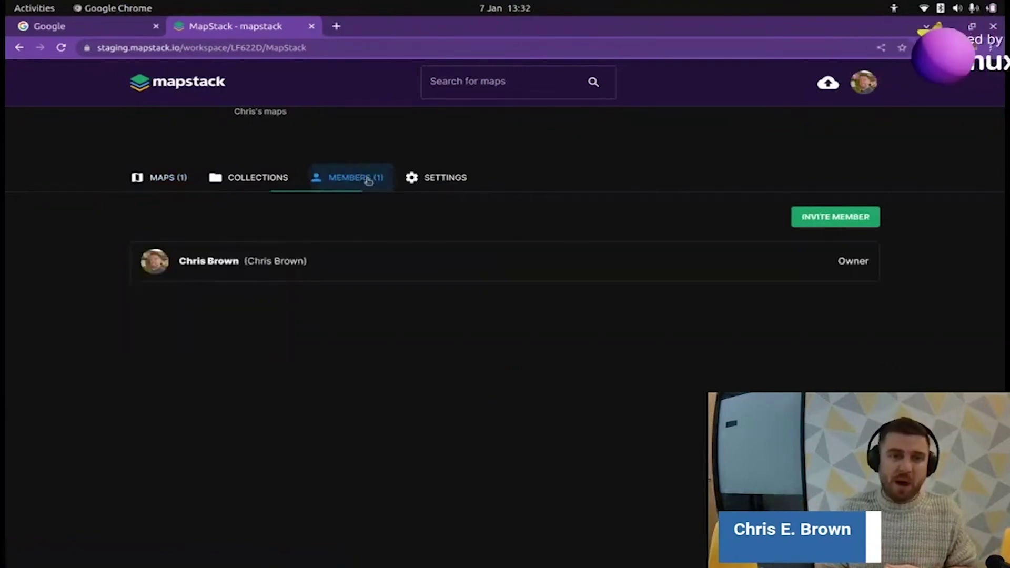
{"action": "left_click", "coordinate": [169, 181]}
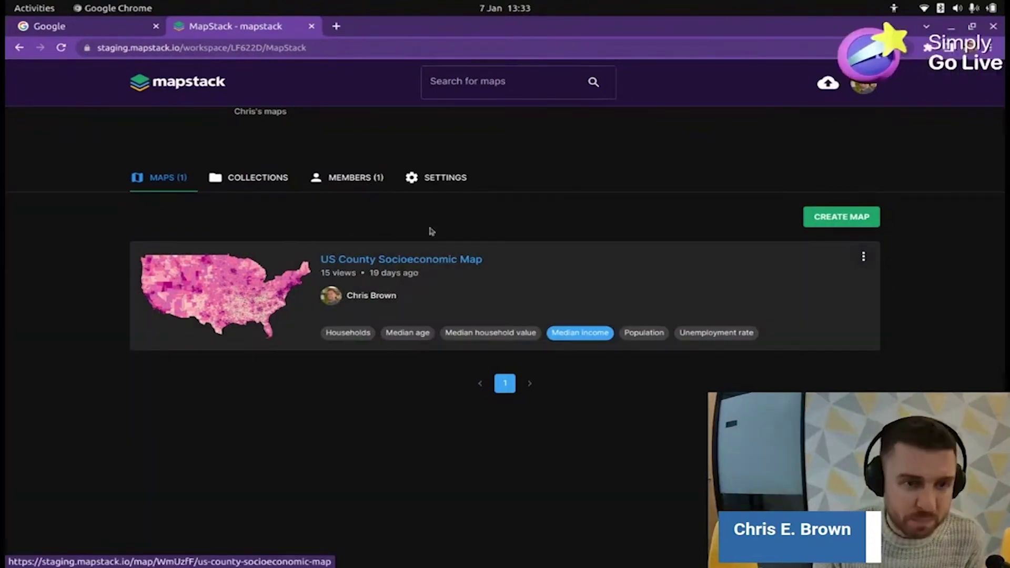
- Search Google for 'uk house price data' and scroll through the results
{"action": "left_click", "coordinate": [96, 28]}
{"action": "left_click", "coordinate": [399, 295]}
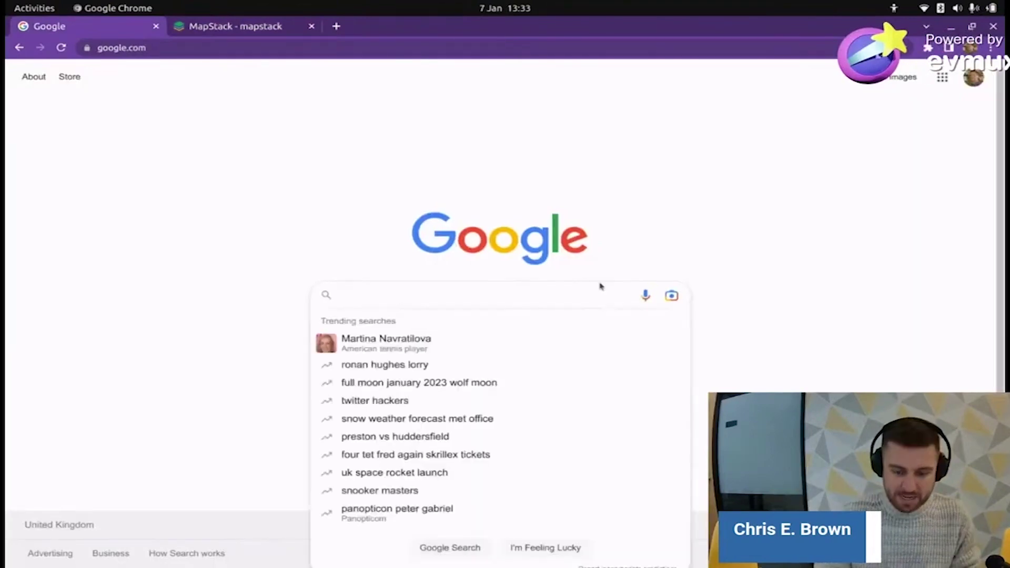
{"action": "type", "text": "uk hous"}
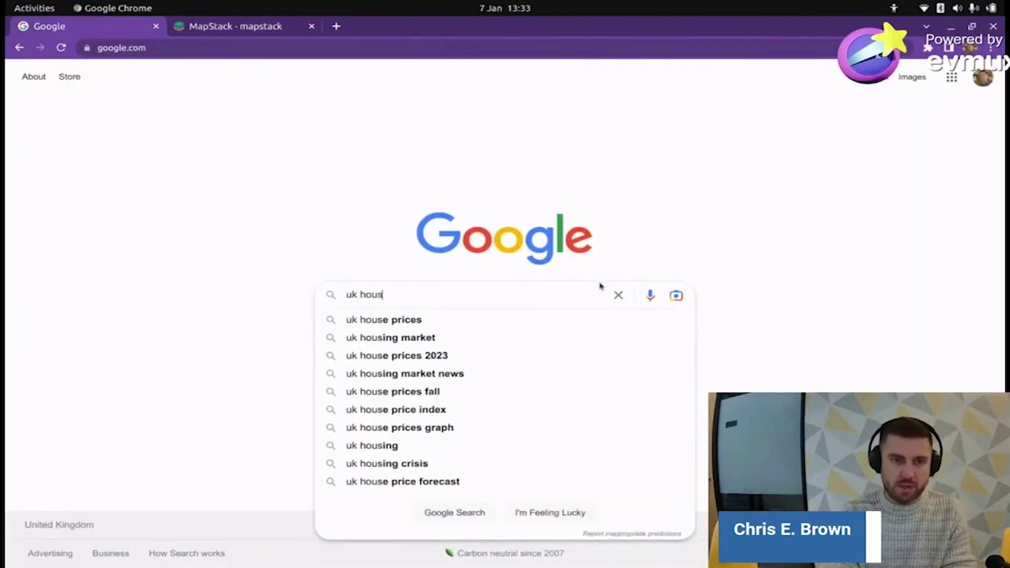
{"action": "type", "text": "e price data"}
{"action": "key", "text": "Return"}
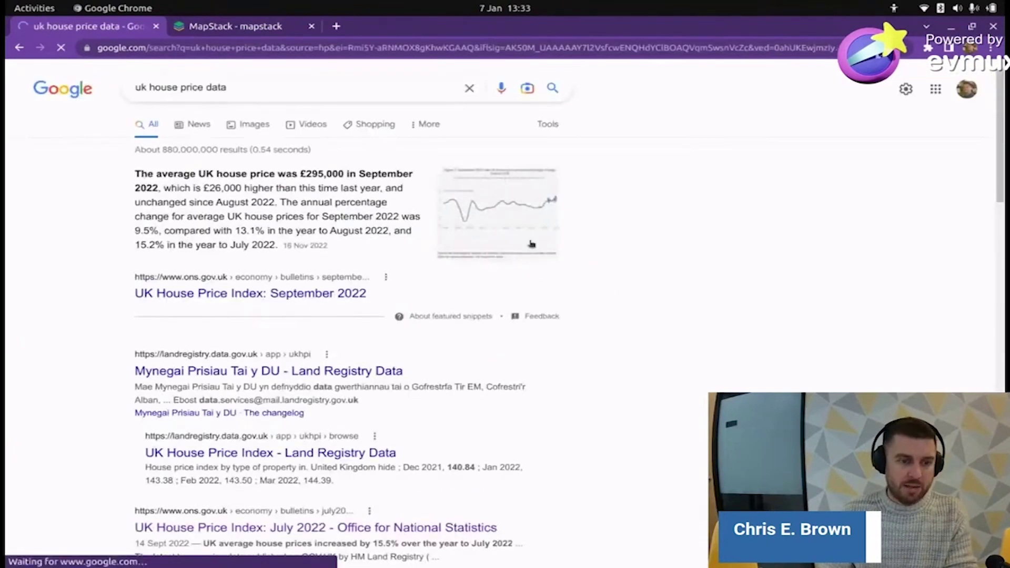
{"action": "scroll", "coordinate": [530, 247], "scroll_direction": "down", "scroll_amount": 10}
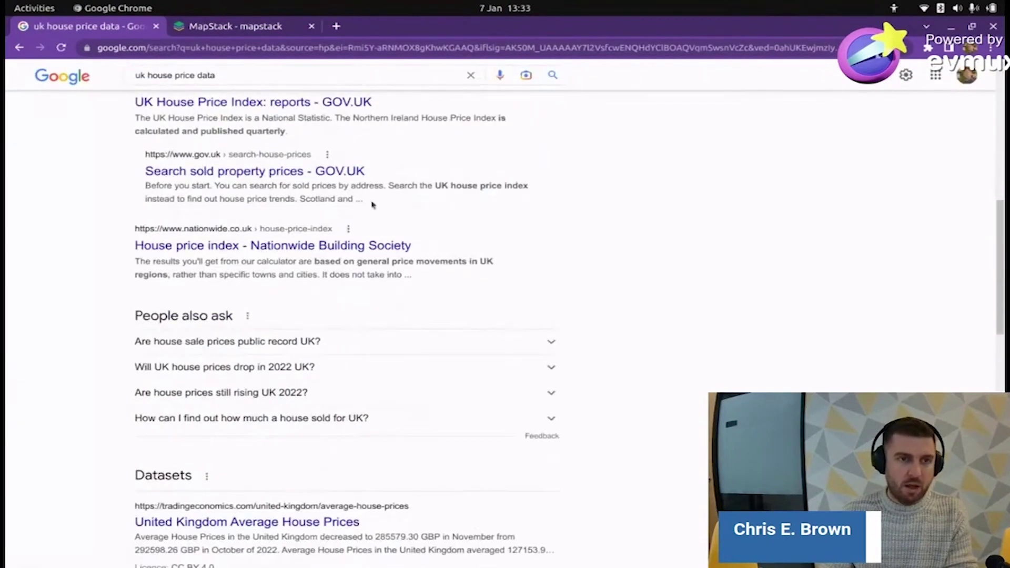
- Open the GOV.UK UK House Price Index reports page and accept additional cookies
{"action": "left_click", "coordinate": [297, 102]}
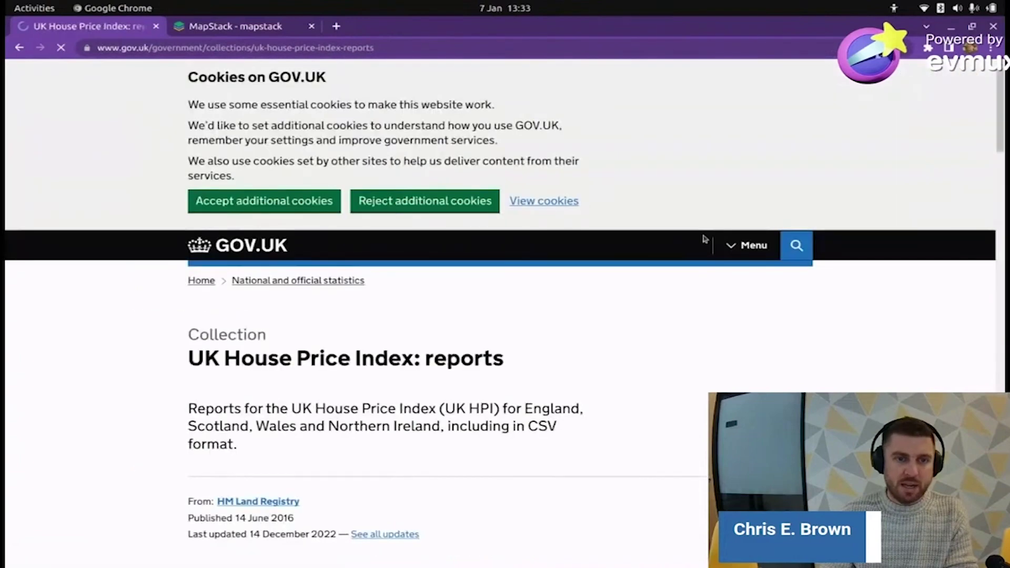
{"action": "left_click", "coordinate": [236, 201]}
{"action": "scroll", "coordinate": [489, 215], "scroll_direction": "down", "scroll_amount": 7}
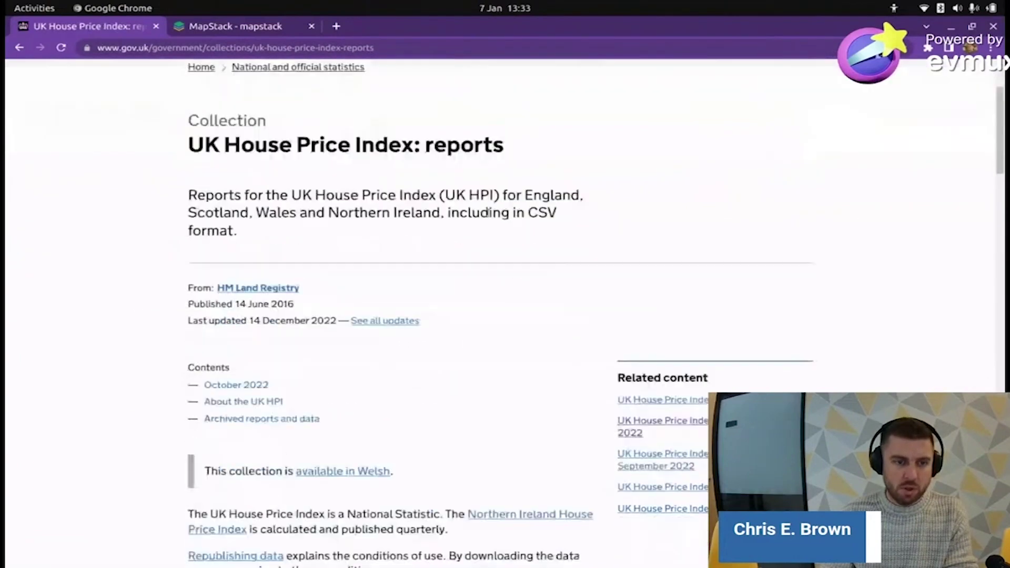
{"action": "scroll", "coordinate": [489, 221], "scroll_direction": "down", "scroll_amount": 10}
{"action": "scroll", "coordinate": [476, 235], "scroll_direction": "up", "scroll_amount": 6}
{"action": "scroll", "coordinate": [503, 252], "scroll_direction": "down", "scroll_amount": 7}
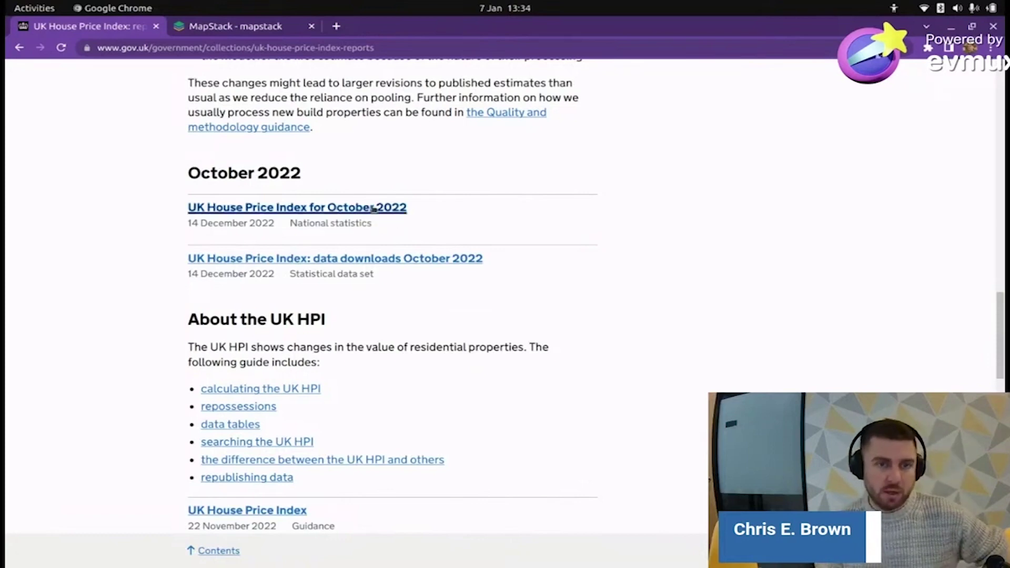
- Open the UK House Price Index for October 2022 page
{"action": "left_click", "coordinate": [373, 206]}
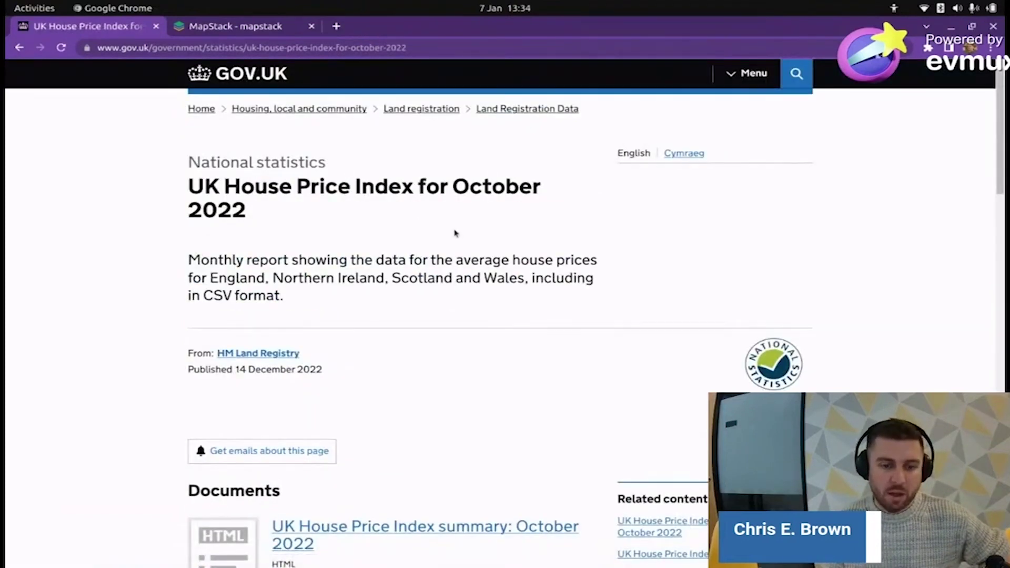
{"action": "scroll", "coordinate": [456, 236], "scroll_direction": "down", "scroll_amount": 10}
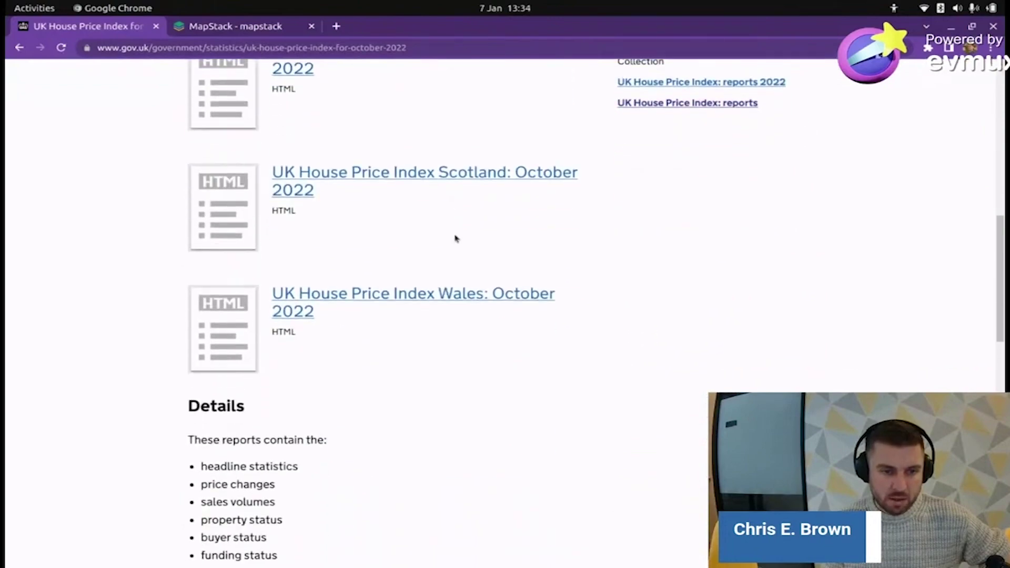
{"action": "scroll", "coordinate": [456, 238], "scroll_direction": "down", "scroll_amount": 6}
{"action": "scroll", "coordinate": [458, 237], "scroll_direction": "up", "scroll_amount": 13}
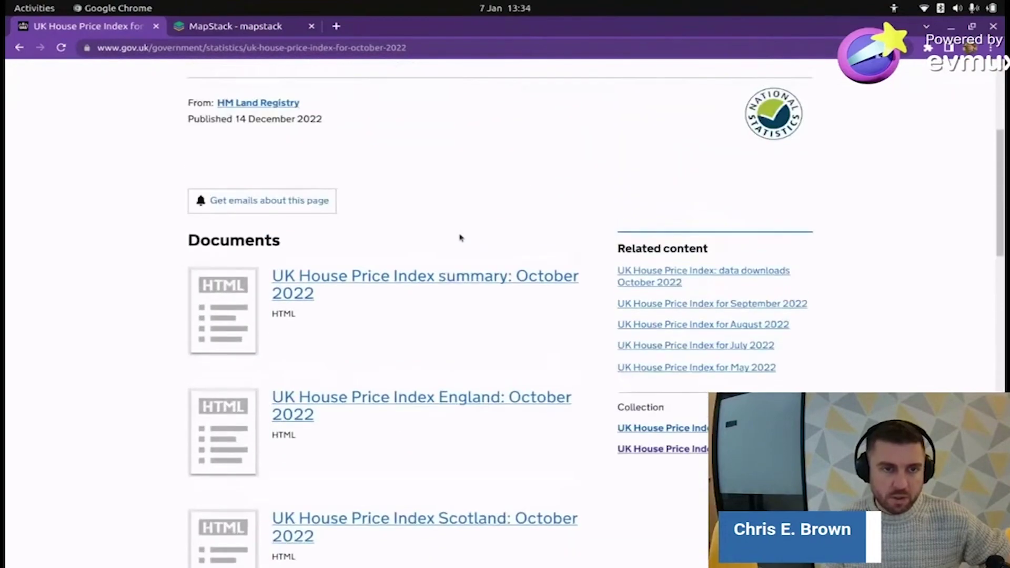
{"action": "scroll", "coordinate": [458, 235], "scroll_direction": "down", "scroll_amount": 7}
{"action": "scroll", "coordinate": [457, 235], "scroll_direction": "down", "scroll_amount": 6}
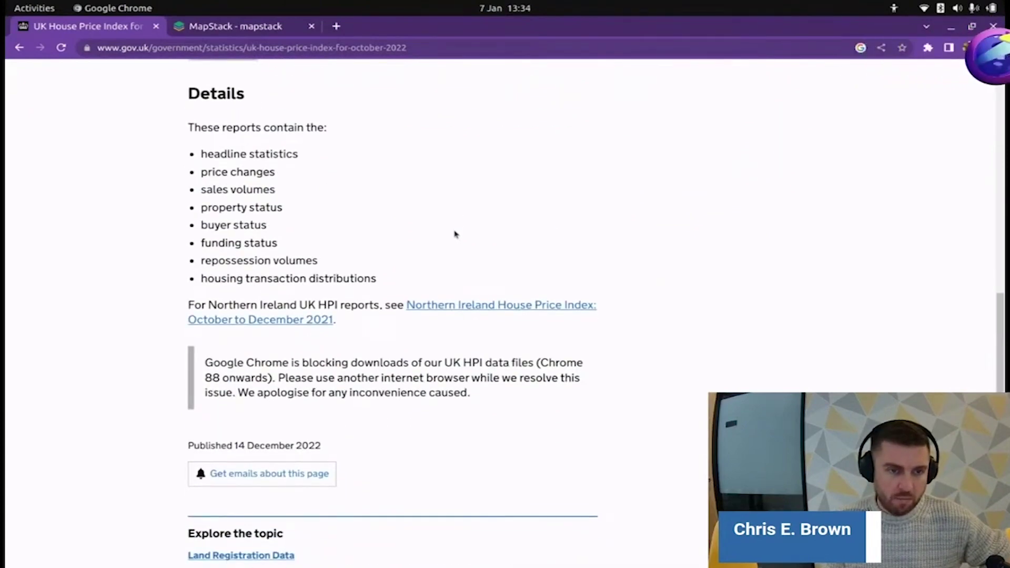
{"action": "scroll", "coordinate": [455, 236], "scroll_direction": "up", "scroll_amount": 7}
{"action": "scroll", "coordinate": [455, 237], "scroll_direction": "up", "scroll_amount": 4}
- Open the October 2022 summary report at its 'Access the data' section
{"action": "left_click", "coordinate": [428, 221]}
{"action": "scroll", "coordinate": [503, 241], "scroll_direction": "down", "scroll_amount": 2}
{"action": "scroll", "coordinate": [483, 263], "scroll_direction": "down", "scroll_amount": 4}
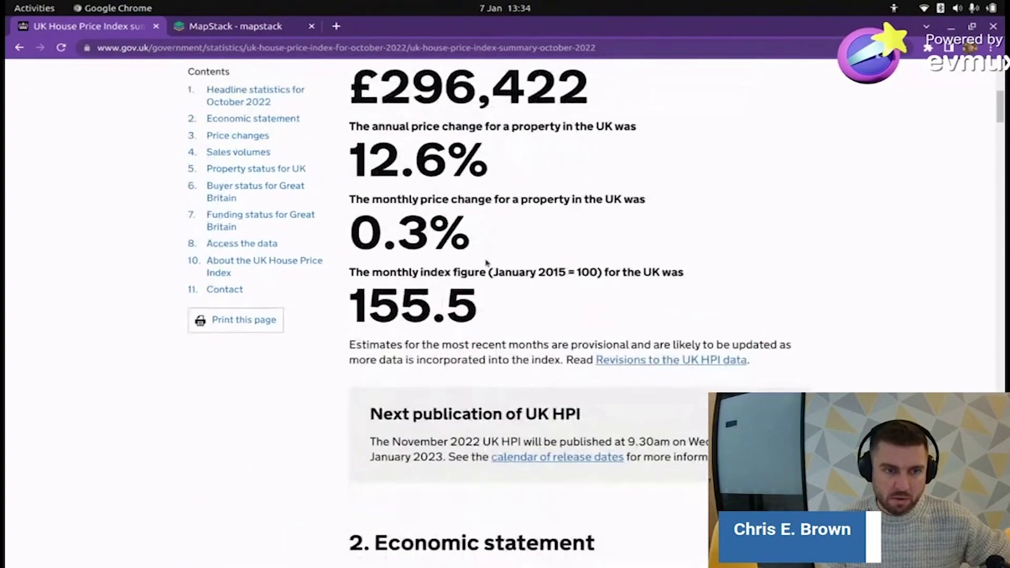
{"action": "scroll", "coordinate": [486, 259], "scroll_direction": "up", "scroll_amount": 5}
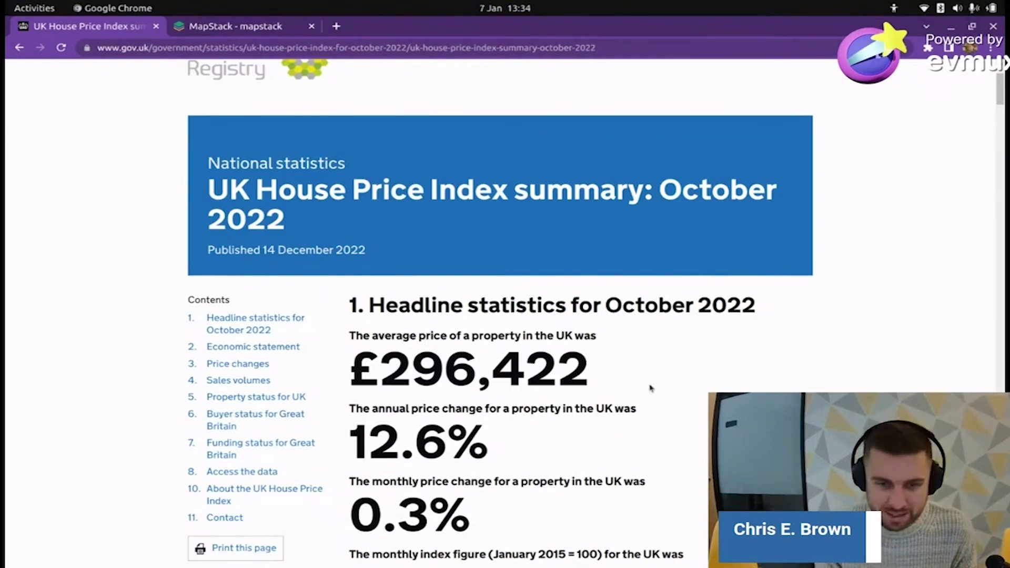
{"action": "left_click", "coordinate": [242, 471]}
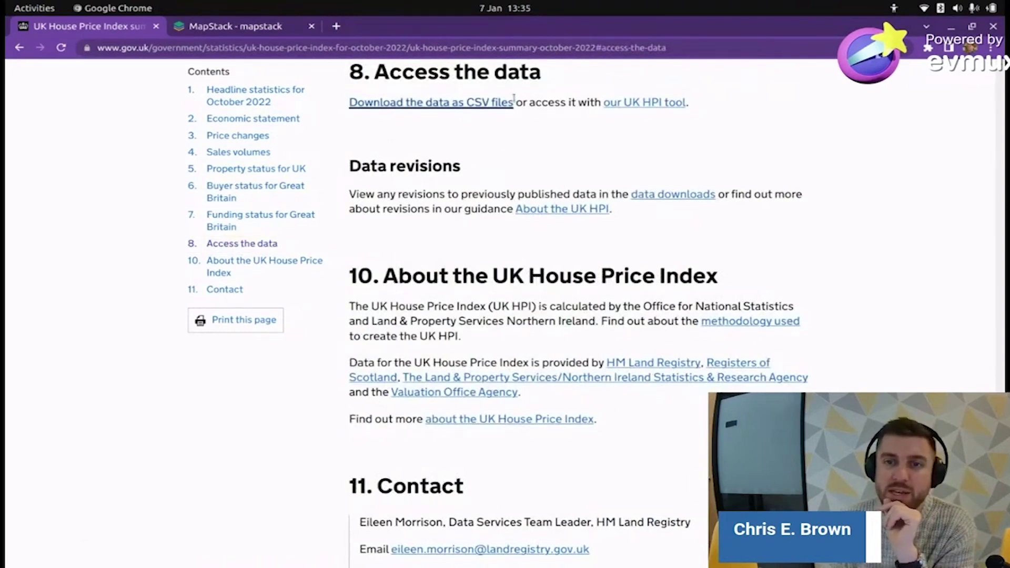
- Open the October 2022 CSV downloads page and get the UK HPI full file
{"action": "left_click", "coordinate": [465, 105]}
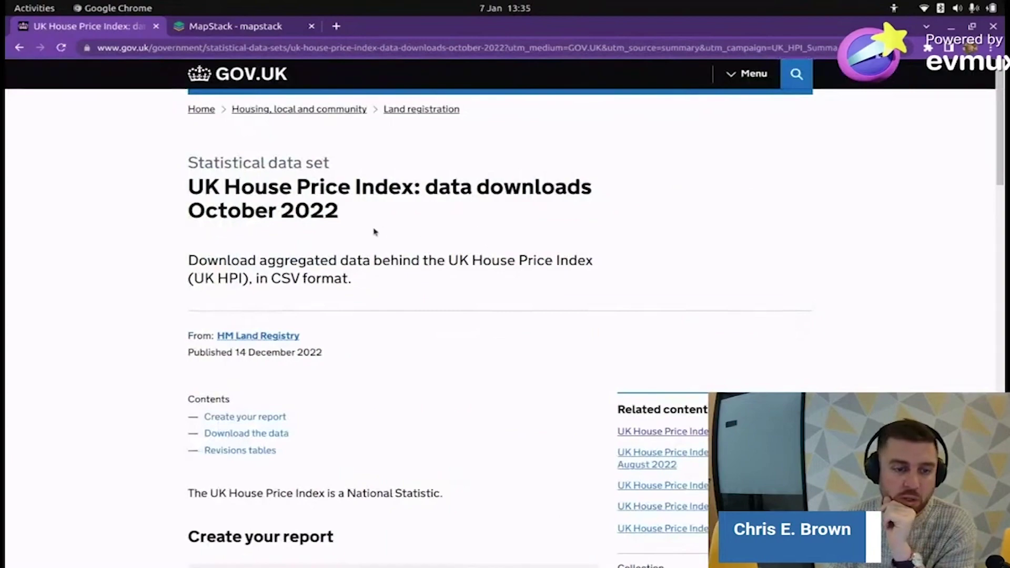
{"action": "scroll", "coordinate": [339, 247], "scroll_direction": "down", "scroll_amount": 10}
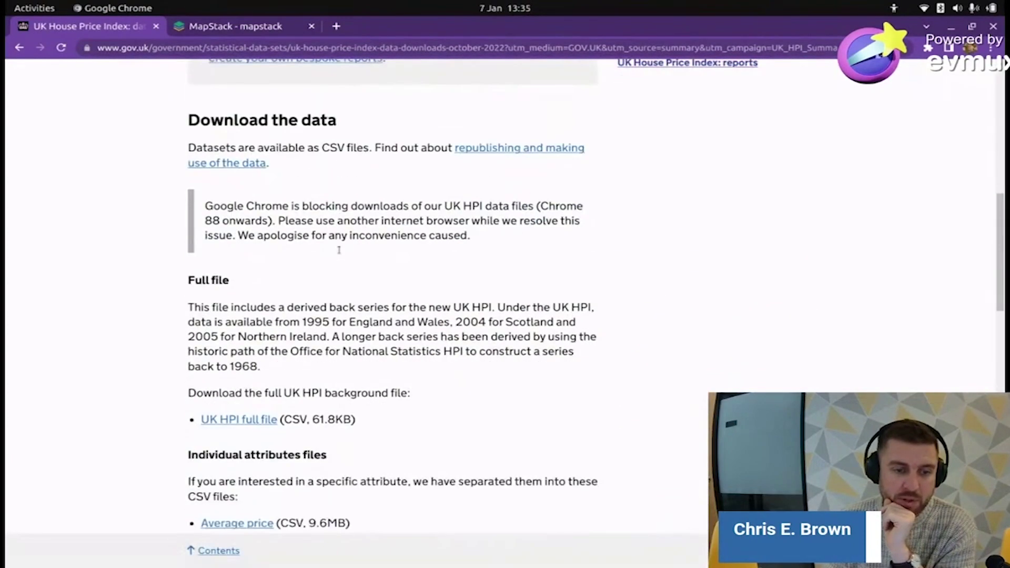
{"action": "scroll", "coordinate": [339, 250], "scroll_direction": "up", "scroll_amount": 10}
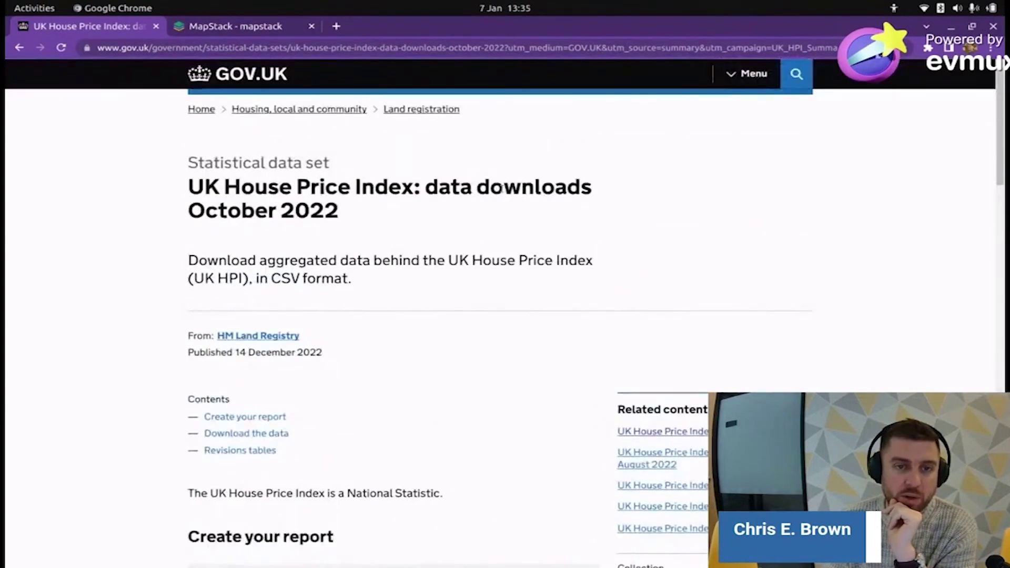
{"action": "triple_click", "coordinate": [307, 200]}
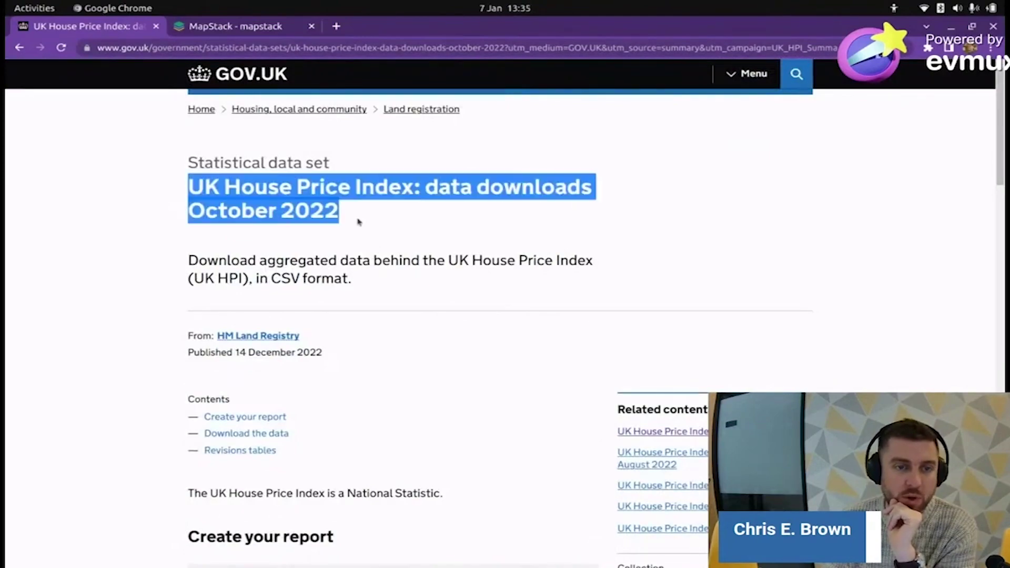
{"action": "scroll", "coordinate": [97, 279], "scroll_direction": "down", "scroll_amount": 8}
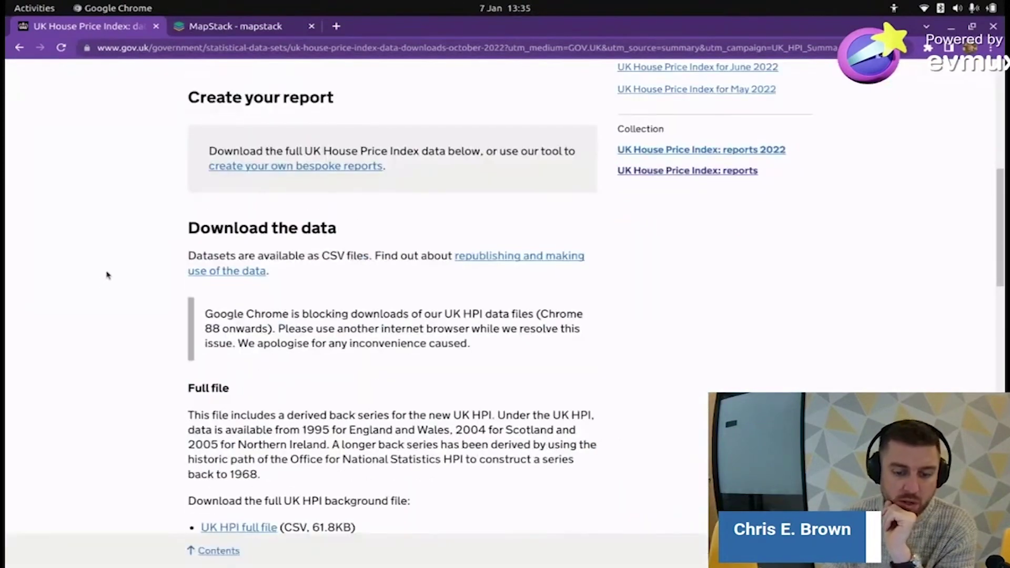
{"action": "scroll", "coordinate": [169, 293], "scroll_direction": "down", "scroll_amount": 3}
{"action": "scroll", "coordinate": [163, 298], "scroll_direction": "up", "scroll_amount": 5}
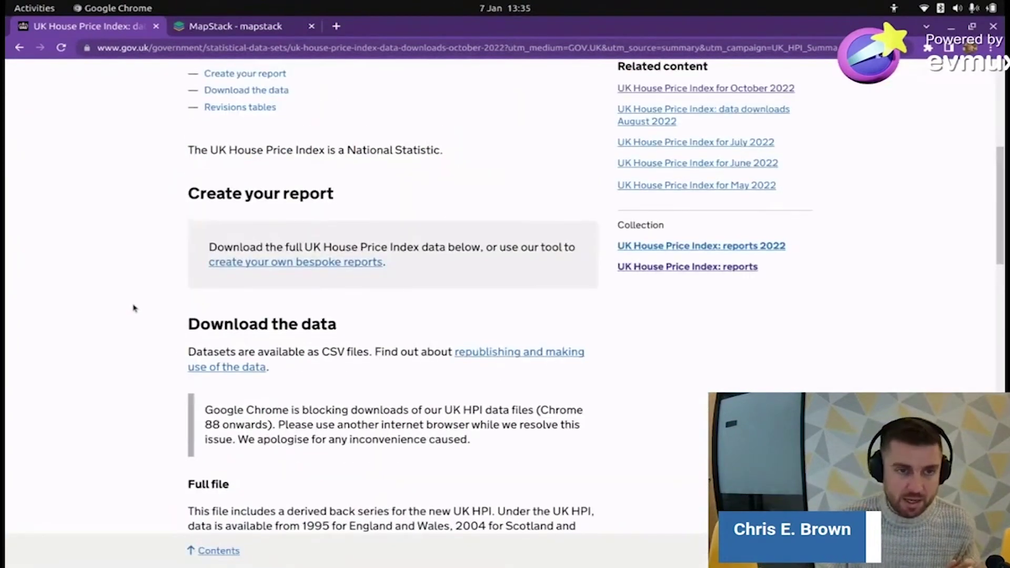
{"action": "scroll", "coordinate": [134, 309], "scroll_direction": "up", "scroll_amount": 6}
{"action": "left_click", "coordinate": [74, 205]}
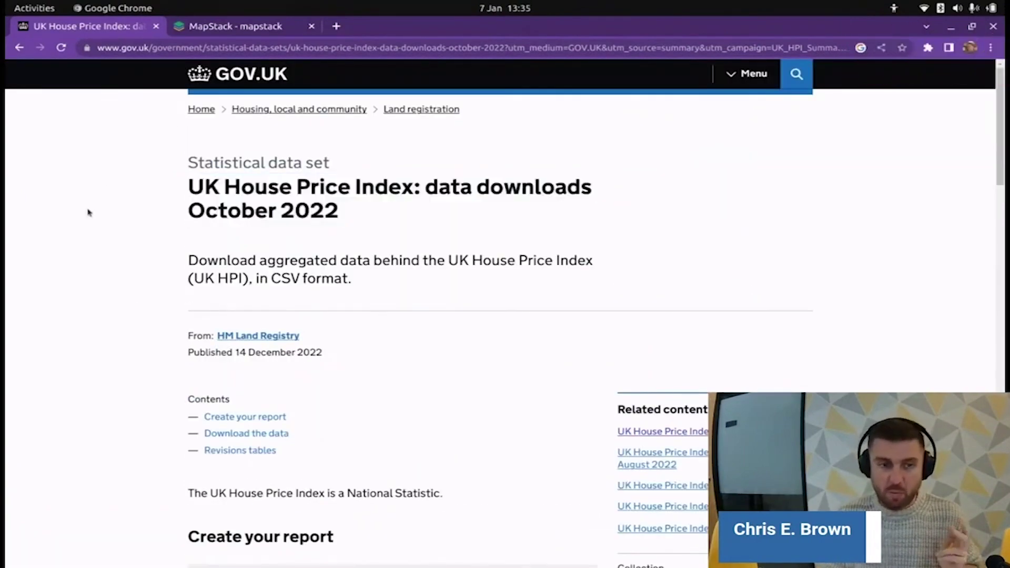
{"action": "scroll", "coordinate": [149, 223], "scroll_direction": "down", "scroll_amount": 12}
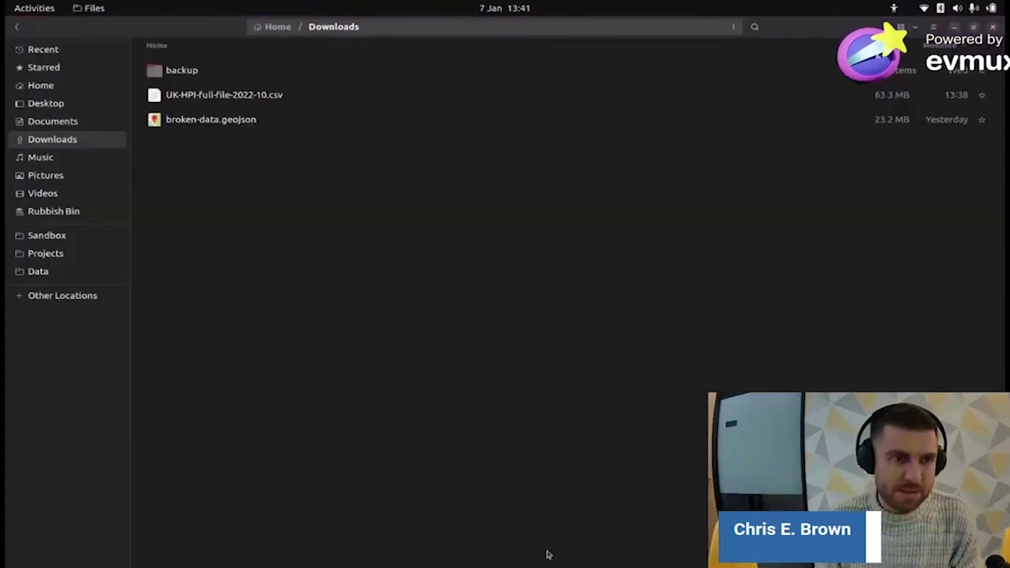
- Open UK-HPI-full-file-2022-10.csv in LibreOffice Calc using the default import settings
{"action": "right_click", "coordinate": [255, 100]}
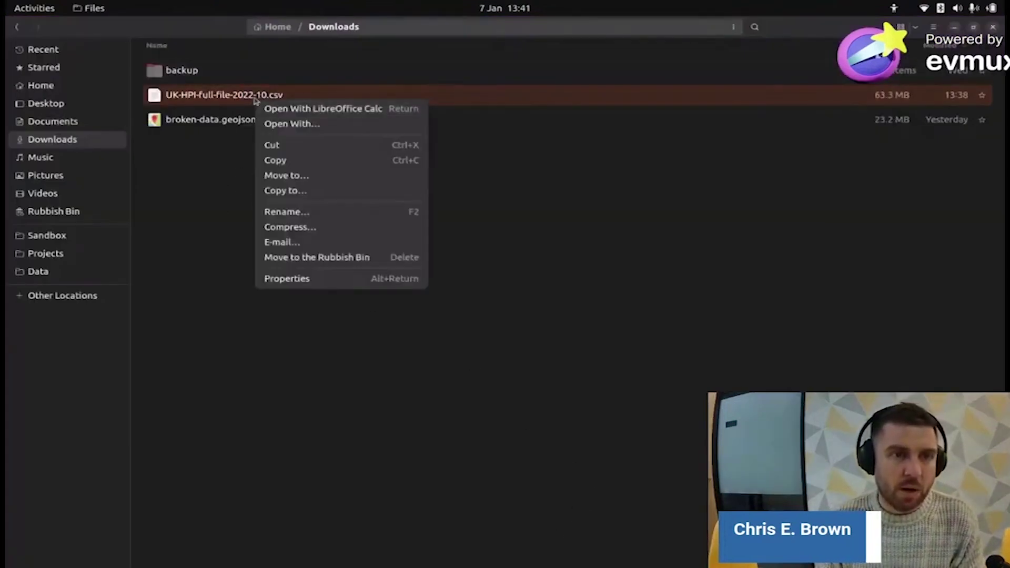
{"action": "left_click", "coordinate": [315, 109]}
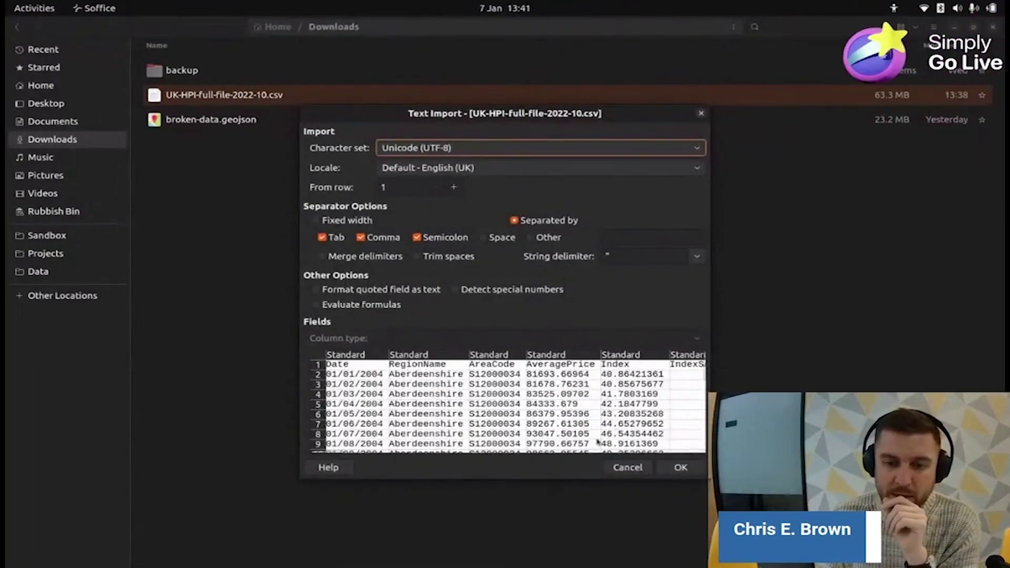
{"action": "left_click", "coordinate": [691, 466]}
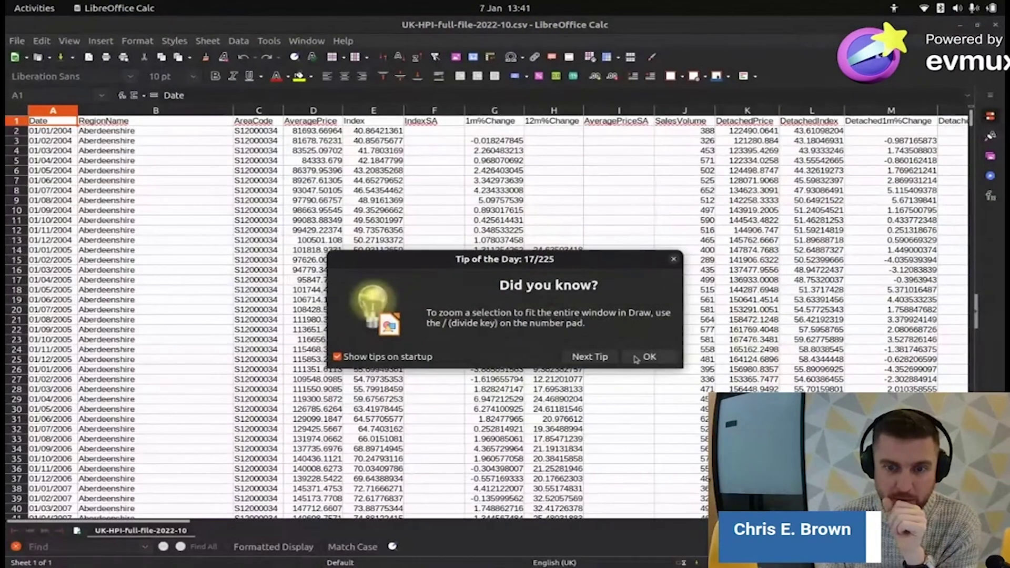
- Turn off startup tips, then search 'Bristol' to reach the first City of Bristol row, 23352
{"action": "left_click", "coordinate": [337, 357]}
{"action": "left_click", "coordinate": [663, 357]}
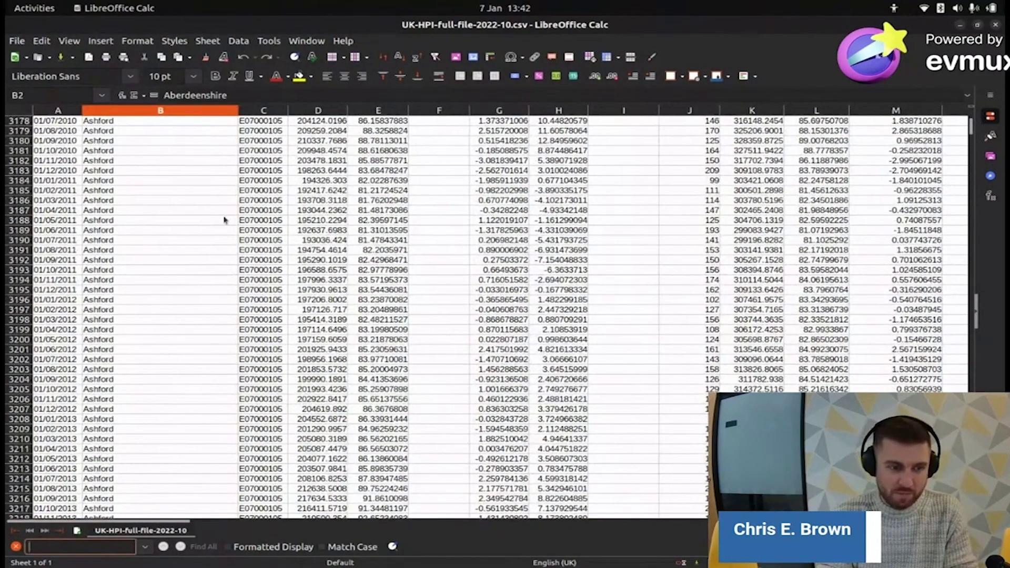
{"action": "type", "text": "Bristol"}
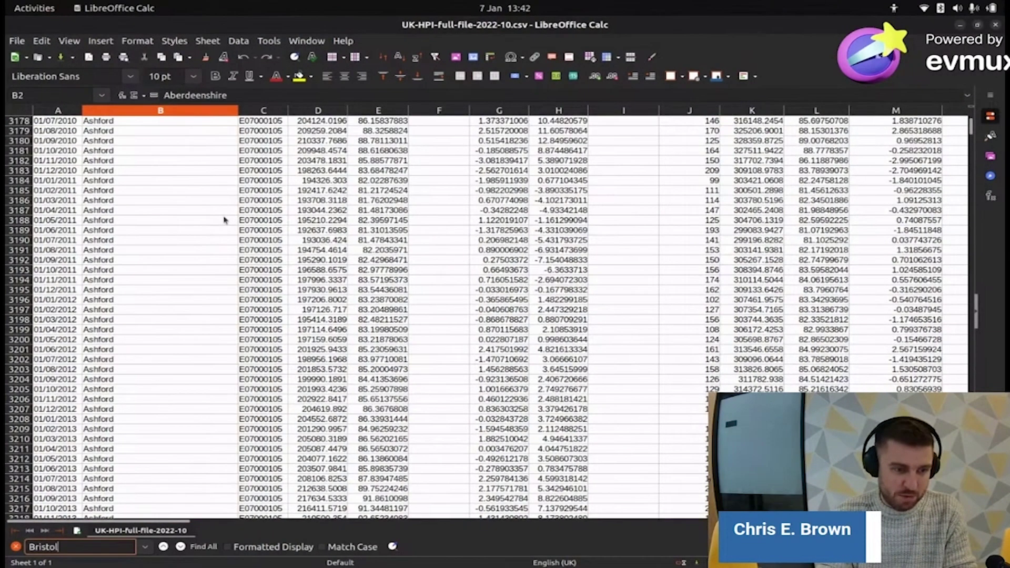
{"action": "key", "text": "Return"}
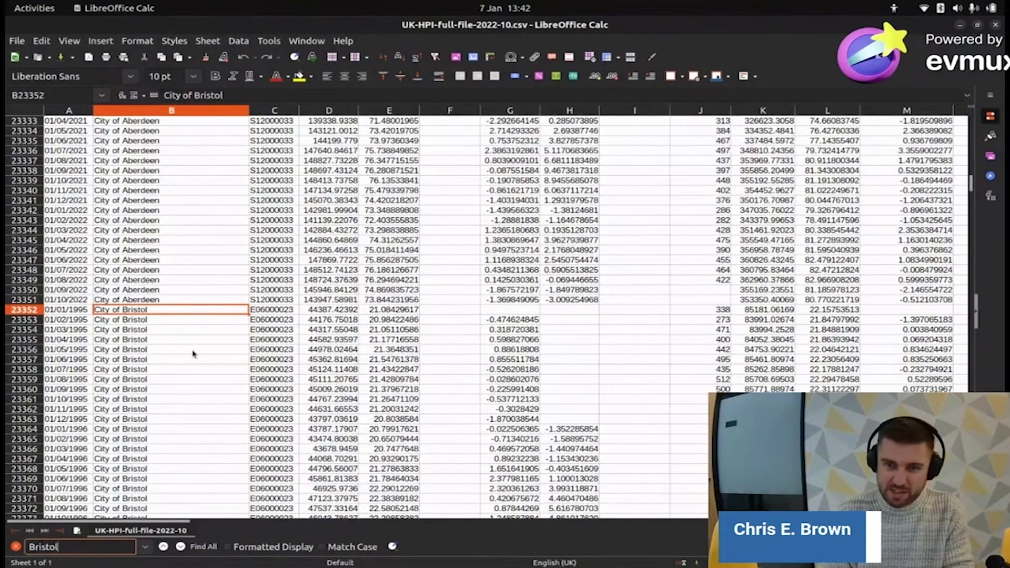
{"action": "scroll", "coordinate": [193, 355], "scroll_direction": "down", "scroll_amount": 4}
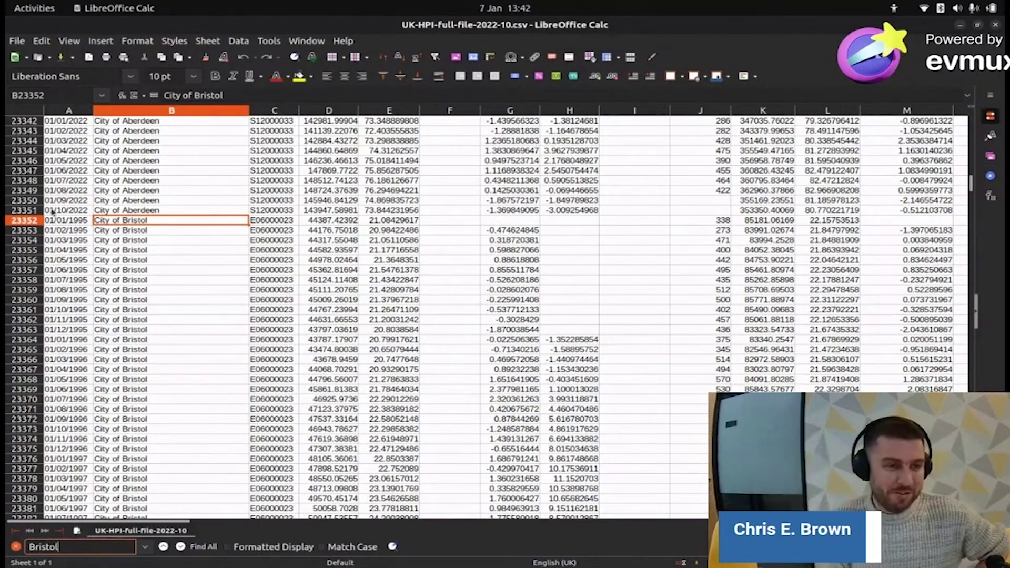
- Review City of Bristol average prices in column D from D23352 down to row 23685
{"action": "left_click", "coordinate": [25, 220]}
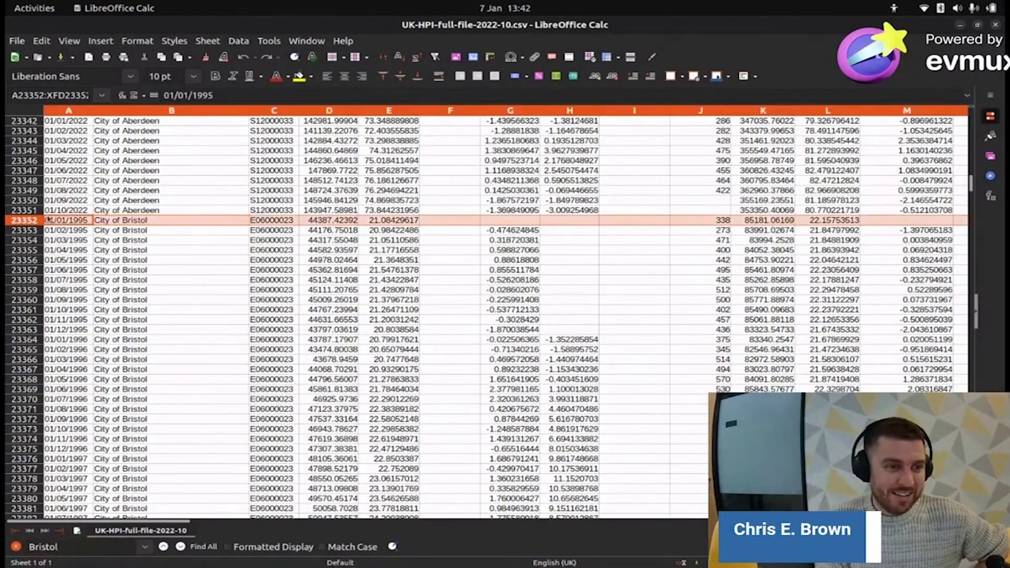
{"action": "scroll", "coordinate": [88, 258], "scroll_direction": "down", "scroll_amount": 10}
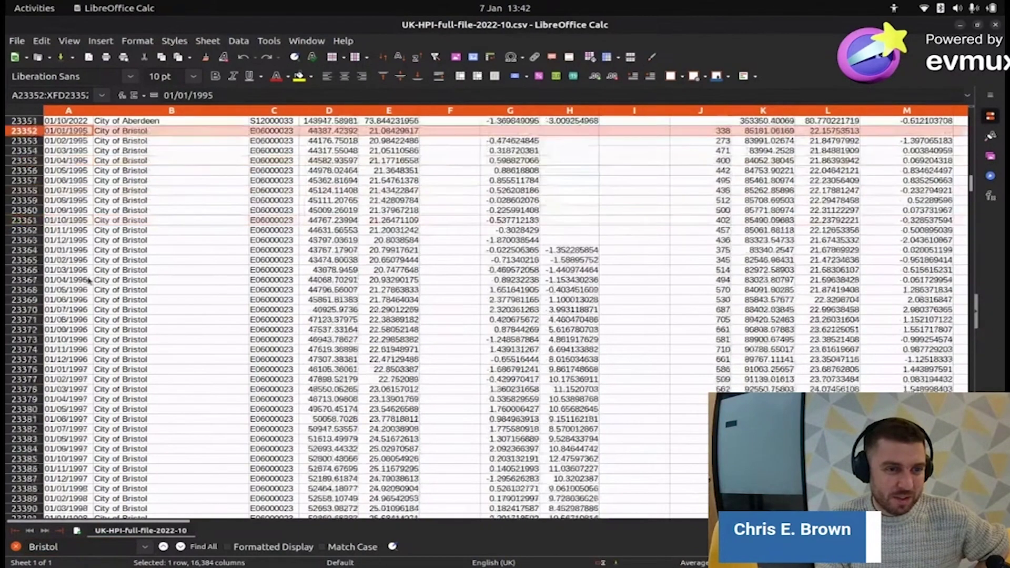
{"action": "scroll", "coordinate": [97, 271], "scroll_direction": "up", "scroll_amount": 11}
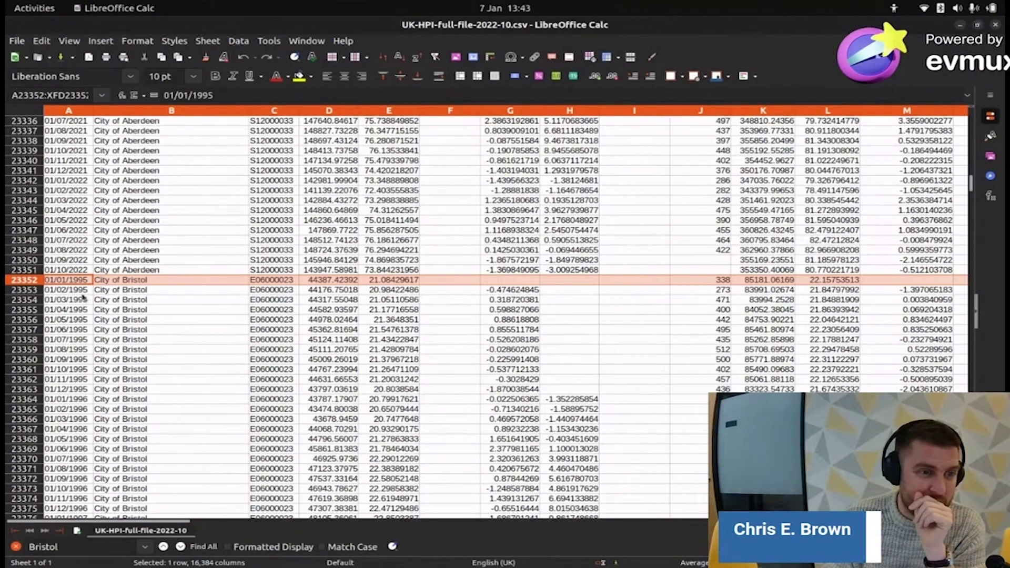
{"action": "scroll", "coordinate": [81, 298], "scroll_direction": "down", "scroll_amount": 14}
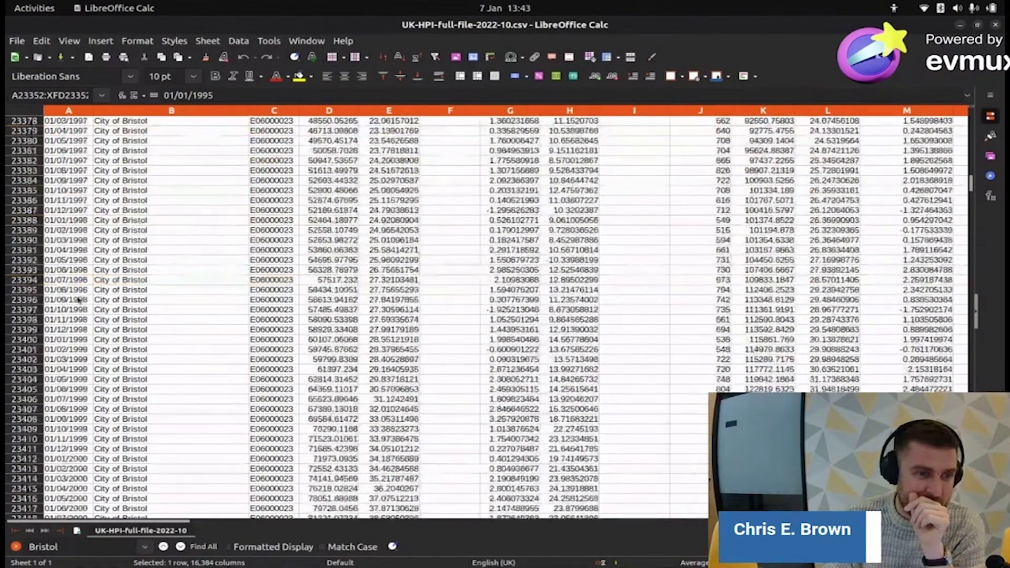
{"action": "scroll", "coordinate": [80, 300], "scroll_direction": "up", "scroll_amount": 15}
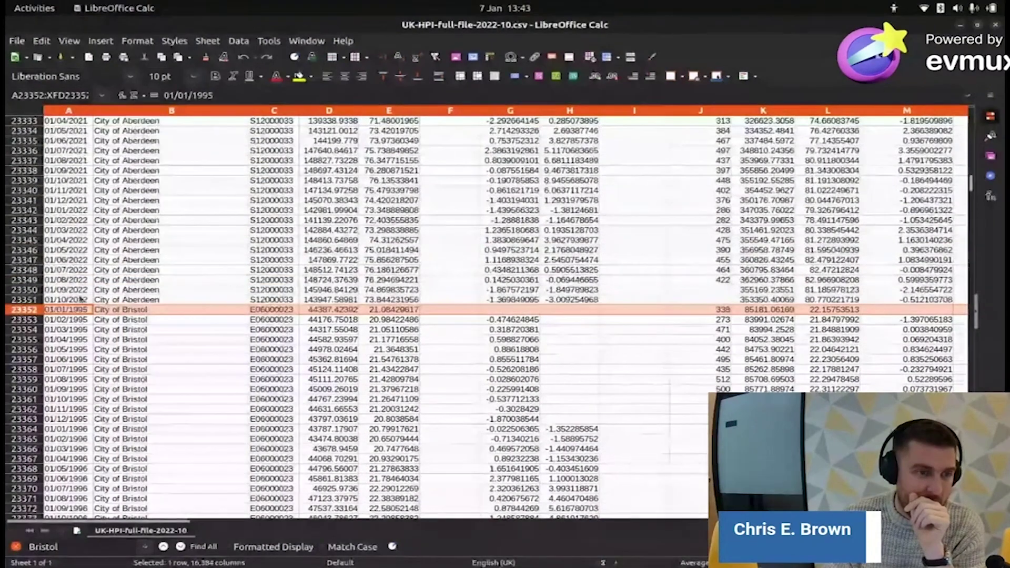
{"action": "scroll", "coordinate": [223, 311], "scroll_direction": "down", "scroll_amount": 3}
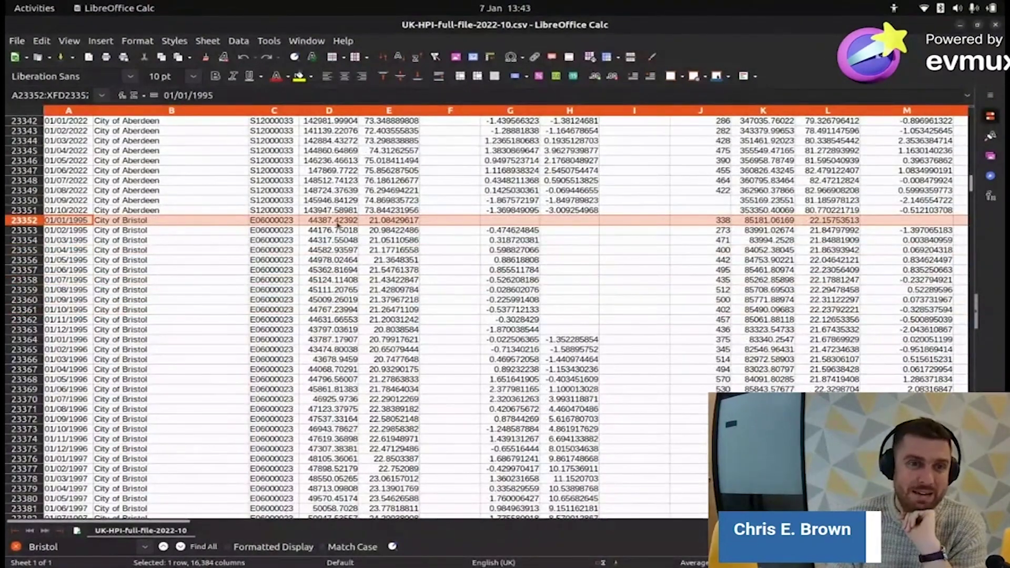
{"action": "left_click", "coordinate": [330, 111]}
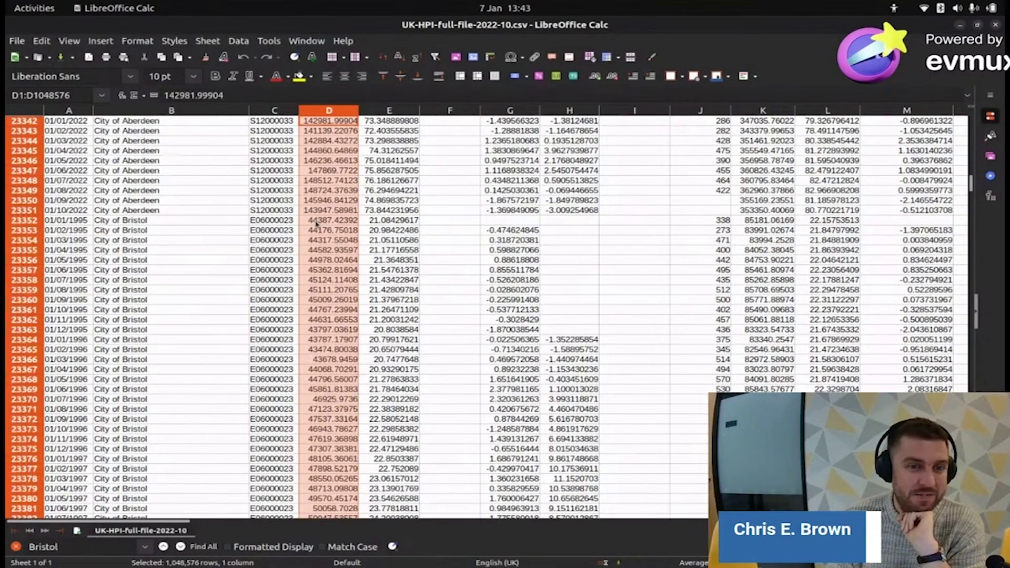
{"action": "left_click", "coordinate": [316, 223]}
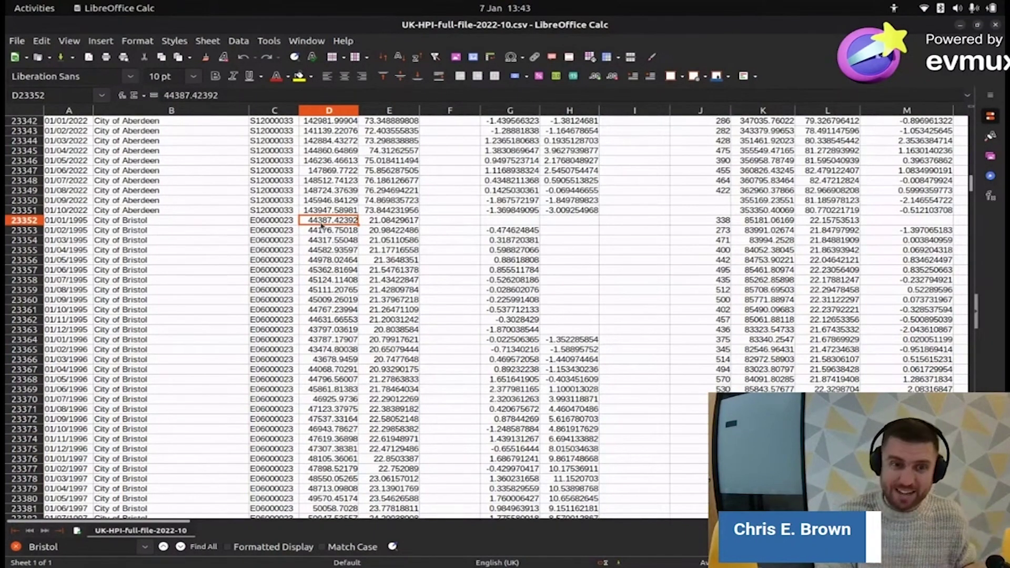
{"action": "scroll", "coordinate": [330, 269], "scroll_direction": "down", "scroll_amount": 5}
{"action": "scroll", "coordinate": [331, 269], "scroll_direction": "down", "scroll_amount": 20}
{"action": "scroll", "coordinate": [333, 290], "scroll_direction": "down", "scroll_amount": 20}
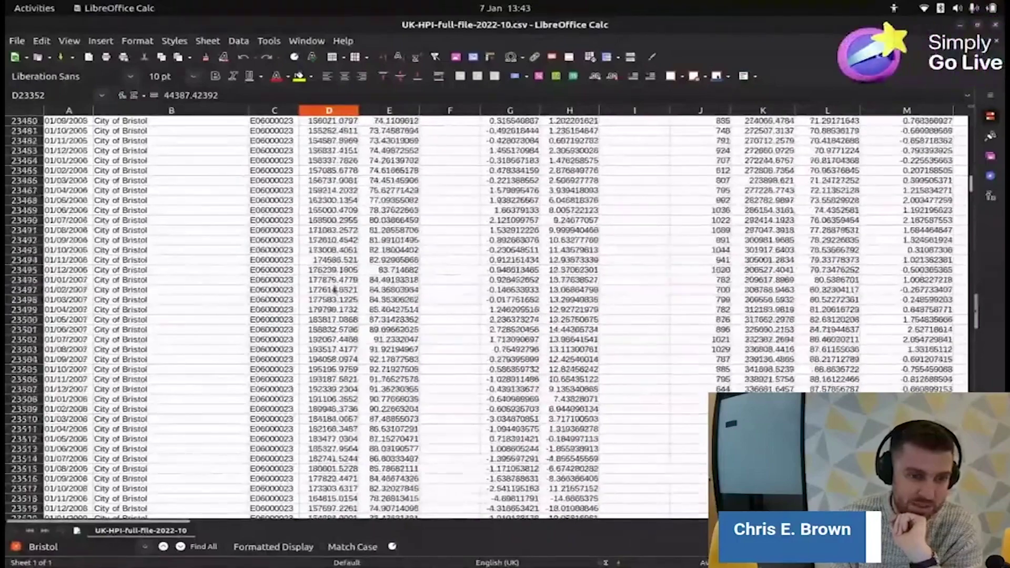
{"action": "scroll", "coordinate": [334, 324], "scroll_direction": "down", "scroll_amount": 20}
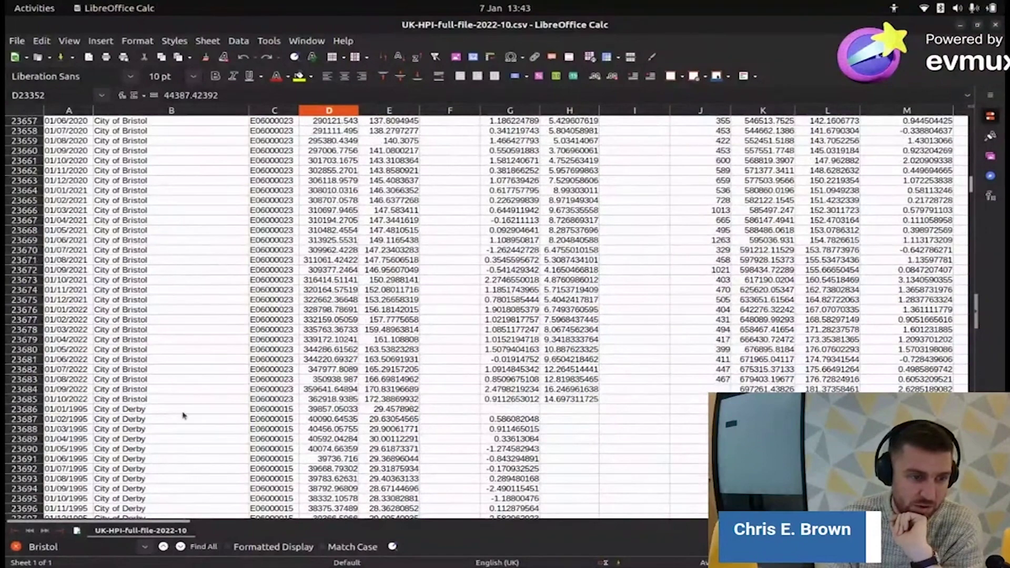
- Select D23685 to read Bristol's 01/10/2022 average price of 362918.9385
{"action": "left_click", "coordinate": [333, 401]}
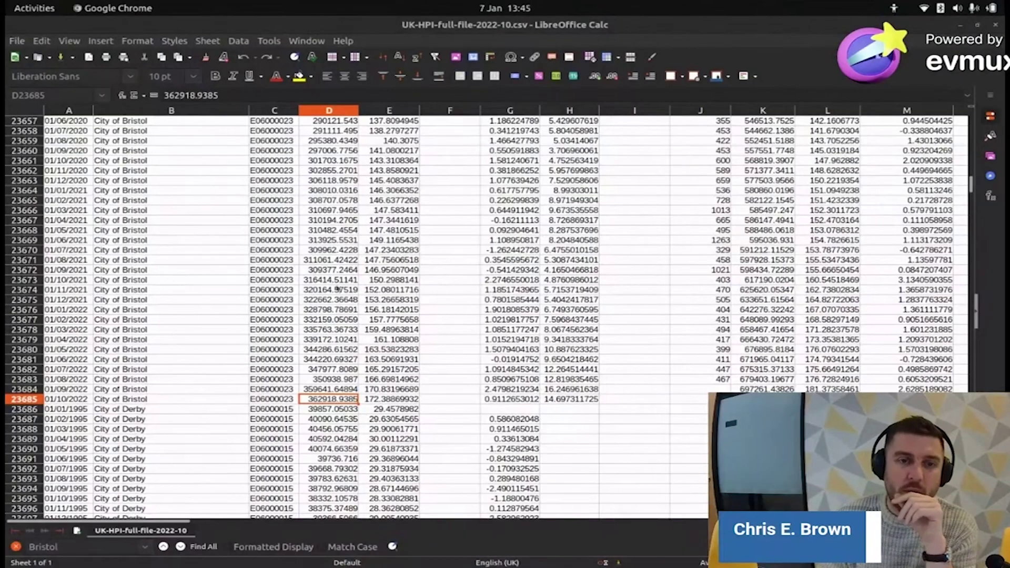
{"action": "scroll", "coordinate": [375, 271], "scroll_direction": "down", "scroll_amount": 7}
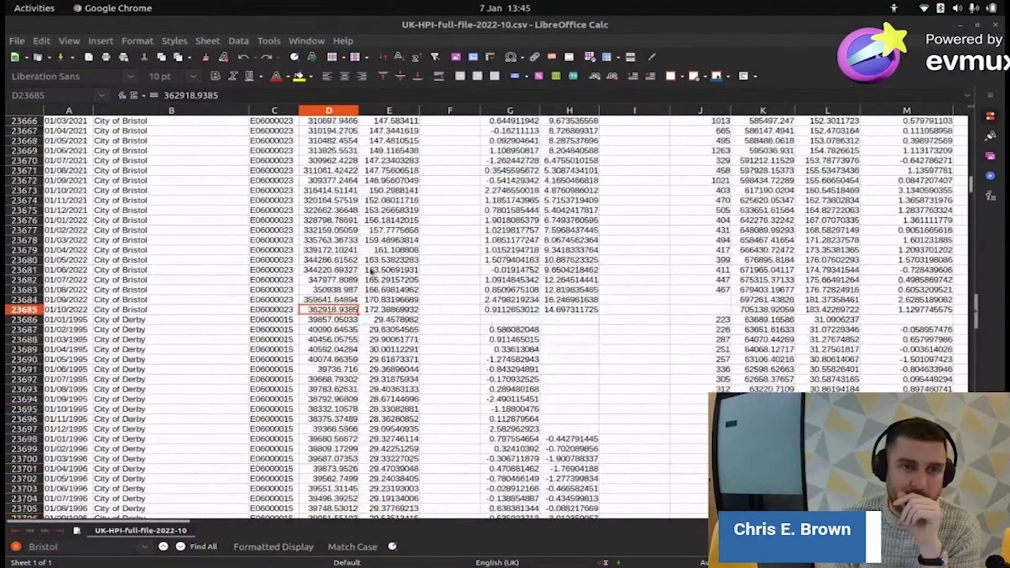
{"action": "scroll", "coordinate": [371, 270], "scroll_direction": "up", "scroll_amount": 4}
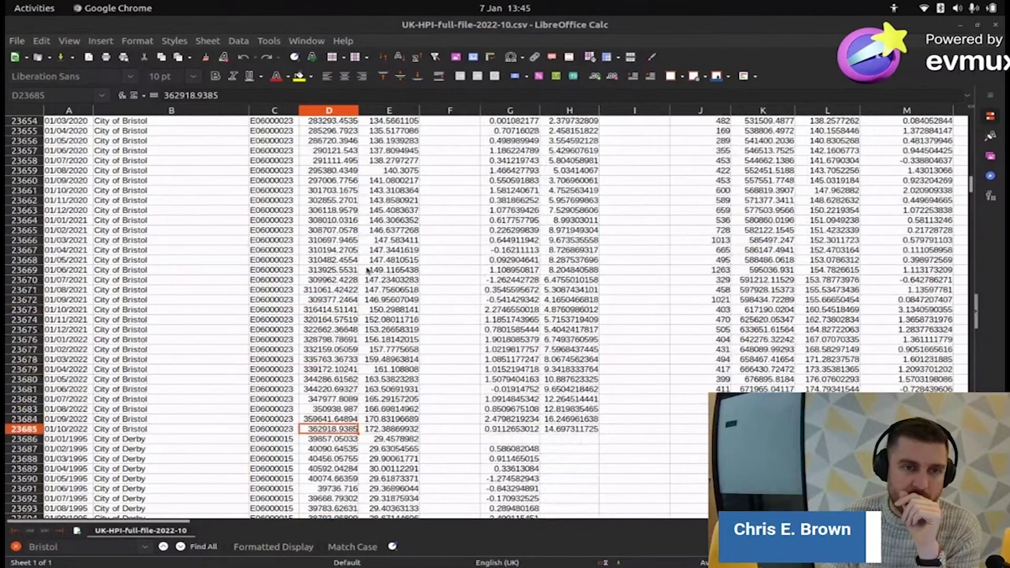
{"action": "scroll", "coordinate": [366, 270], "scroll_direction": "down", "scroll_amount": 3}
{"action": "scroll", "coordinate": [366, 271], "scroll_direction": "up", "scroll_amount": 3}
{"action": "scroll", "coordinate": [367, 271], "scroll_direction": "down", "scroll_amount": 3}
- Close Calc and save the Average price link as Average-prices-2022-10.csv, keeping the flagged download
{"action": "left_click", "coordinate": [996, 26]}
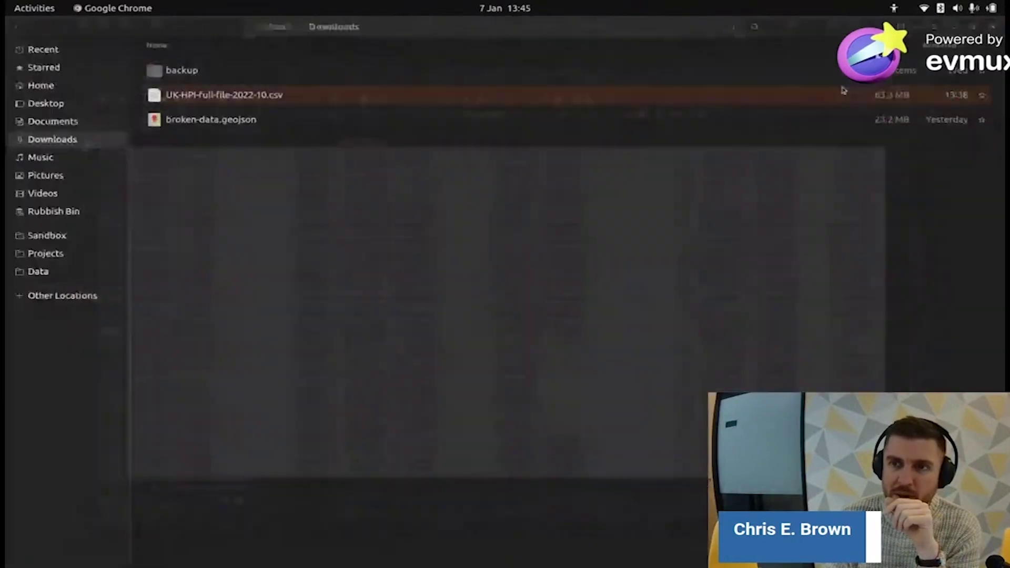
{"action": "key", "text": "alt+Tab"}
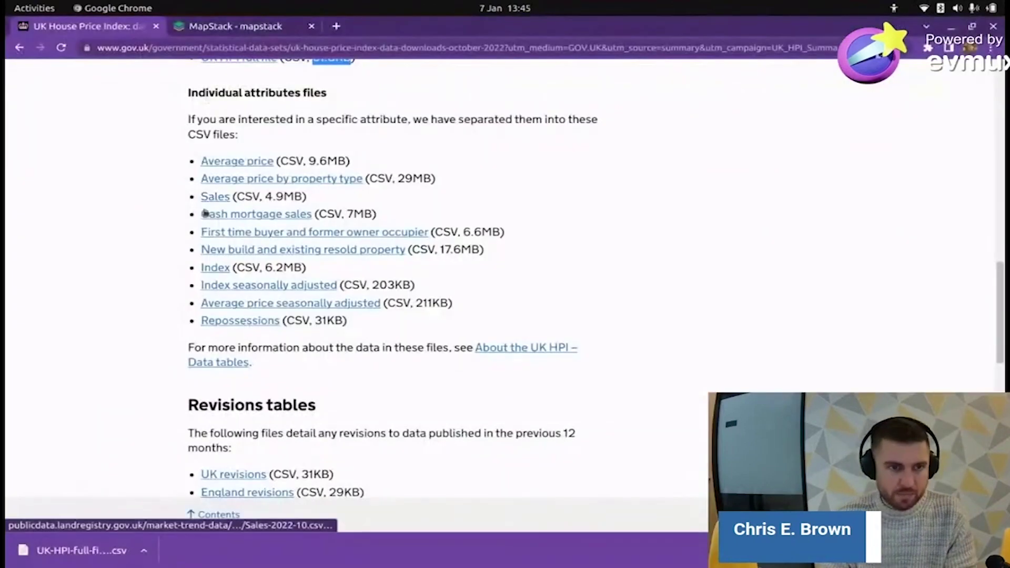
{"action": "right_click", "coordinate": [240, 165]}
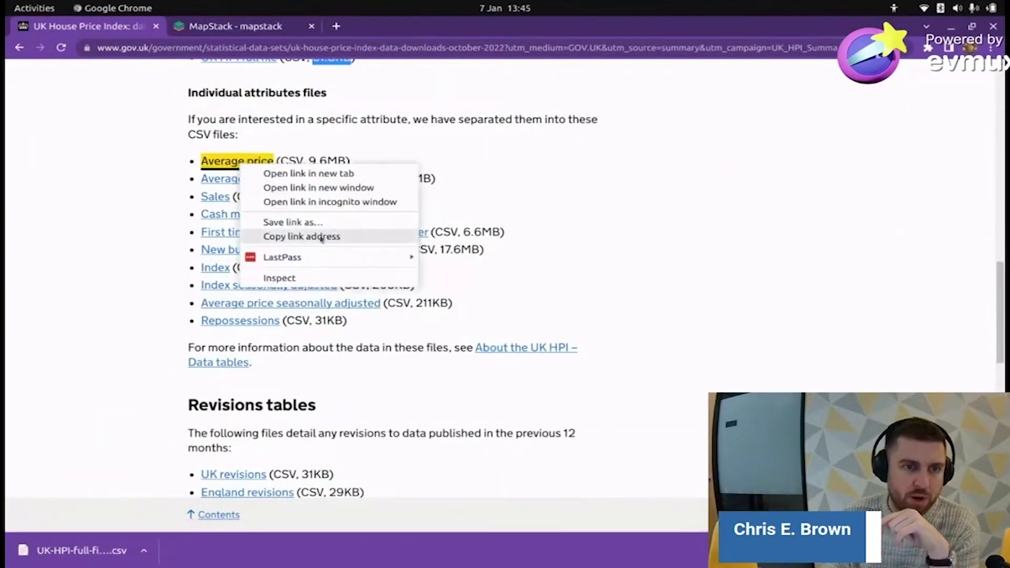
{"action": "left_click", "coordinate": [279, 222]}
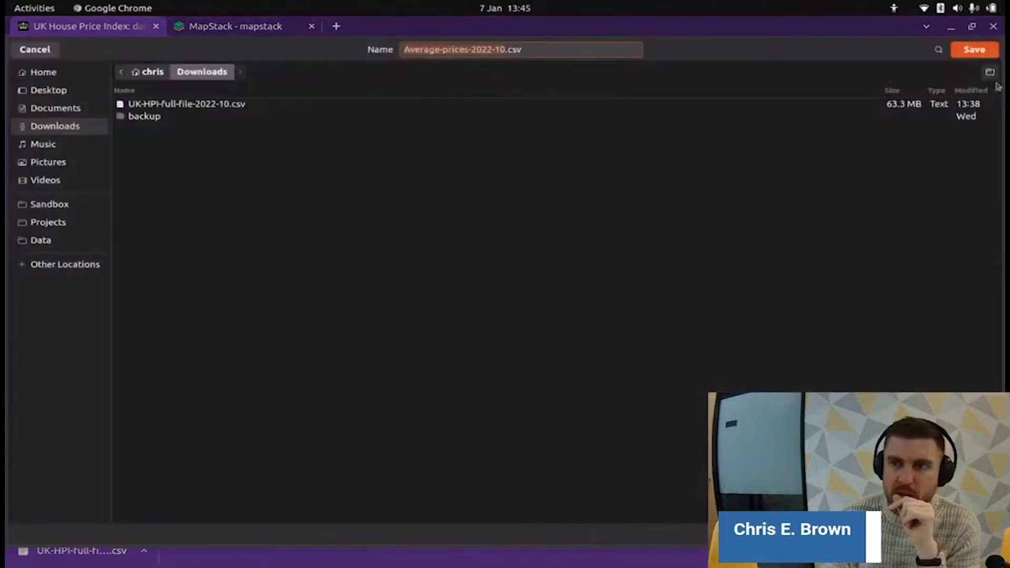
{"action": "left_click", "coordinate": [974, 49]}
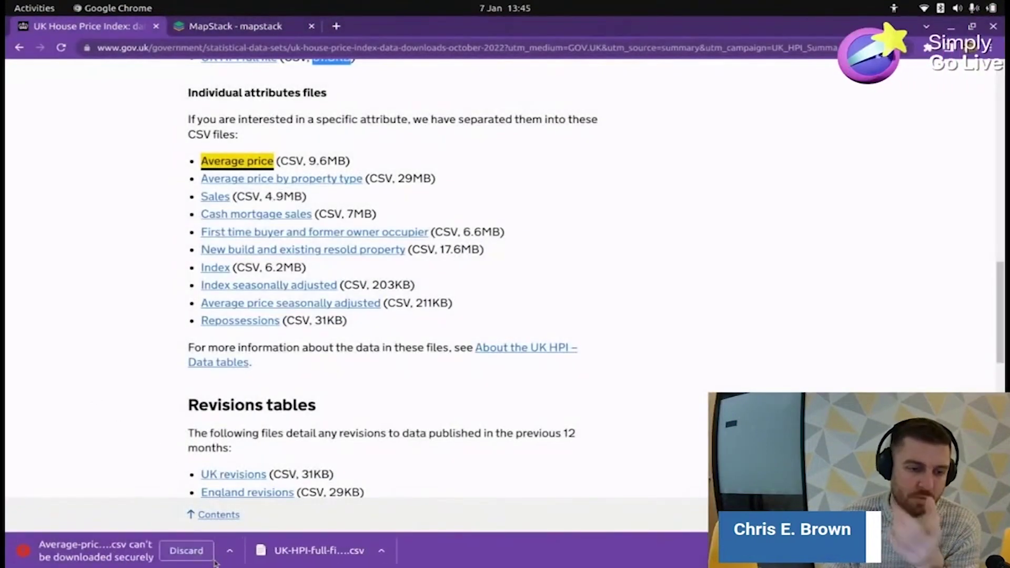
{"action": "left_click", "coordinate": [230, 551]}
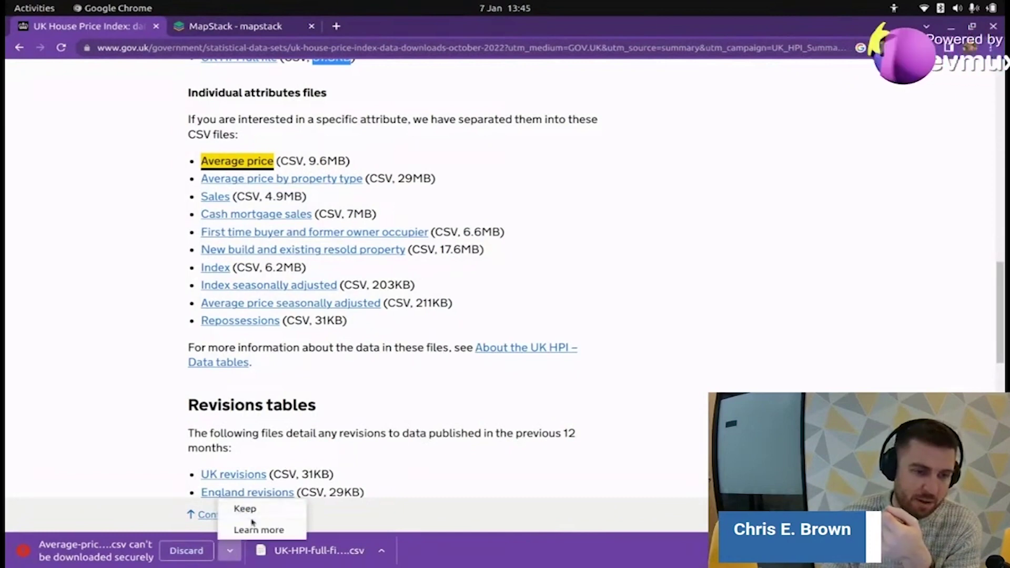
{"action": "left_click", "coordinate": [245, 509]}
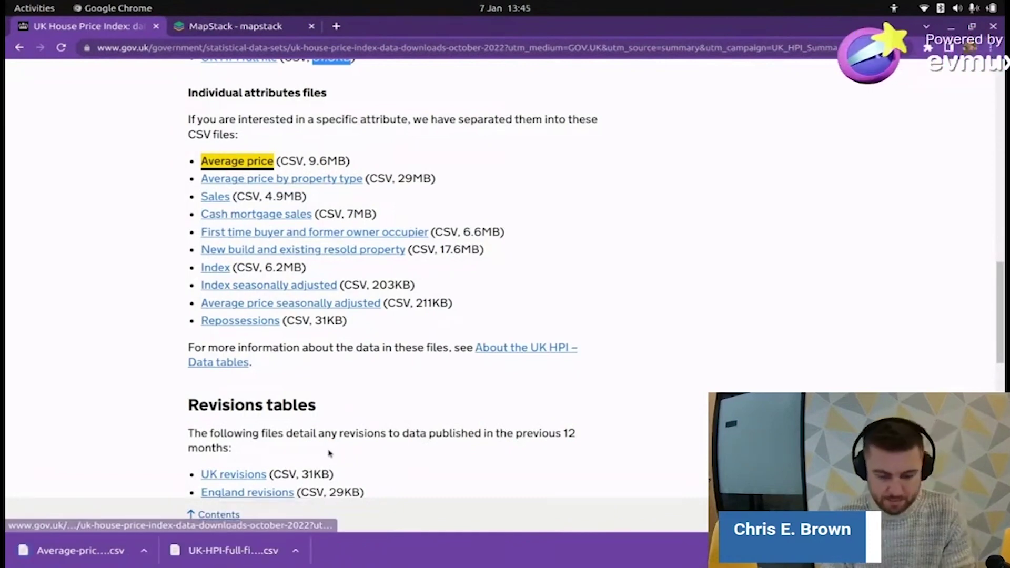
{"action": "key", "text": "alt+Tab"}
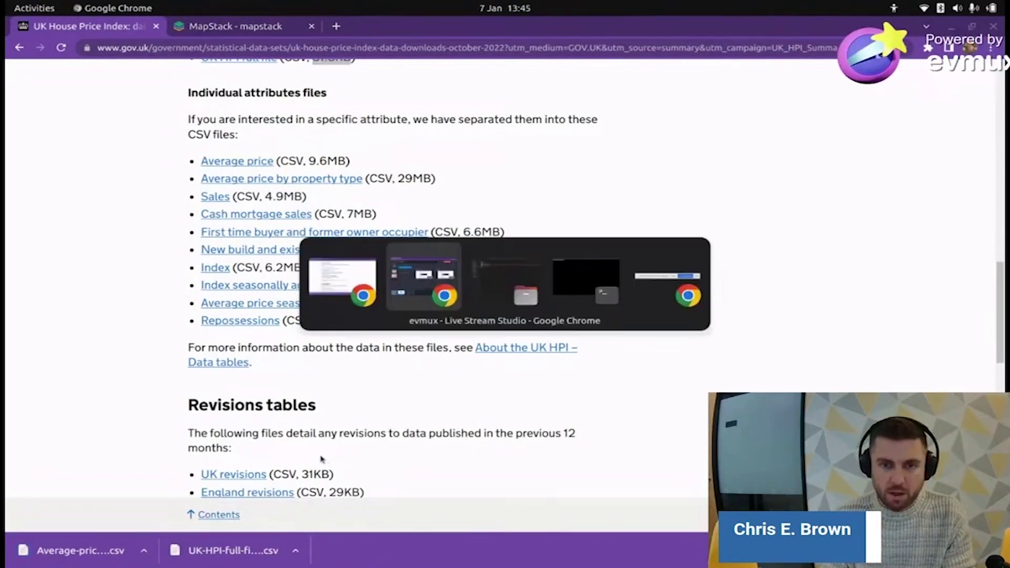
{"action": "key", "text": "Escape"}
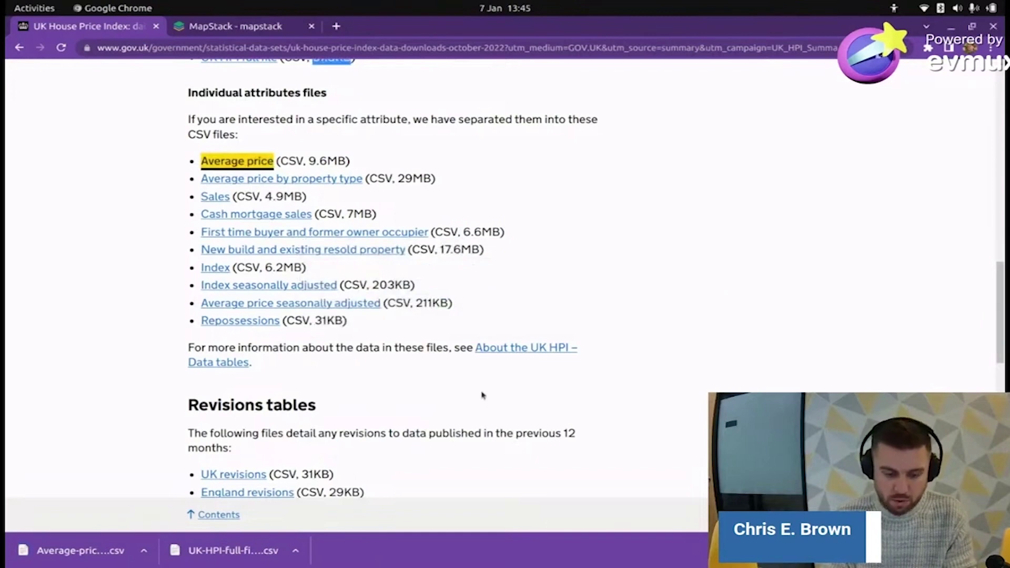
{"action": "key", "text": "alt+Tab"}
- Open Average-prices-2022-10.csv in LibreOffice Calc using the default import settings
{"action": "left_click", "coordinate": [244, 103]}
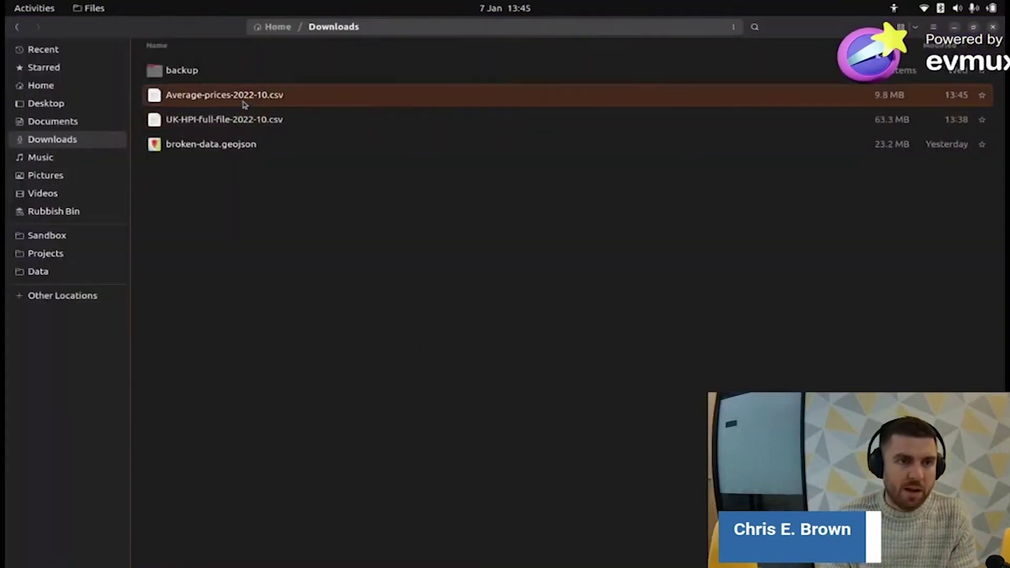
{"action": "right_click", "coordinate": [243, 103]}
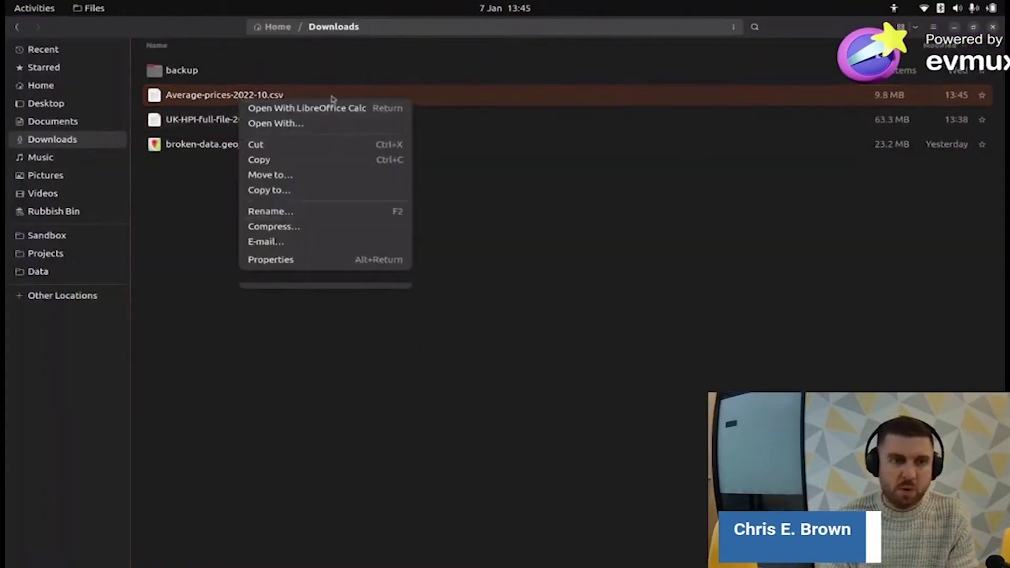
{"action": "left_click", "coordinate": [331, 108]}
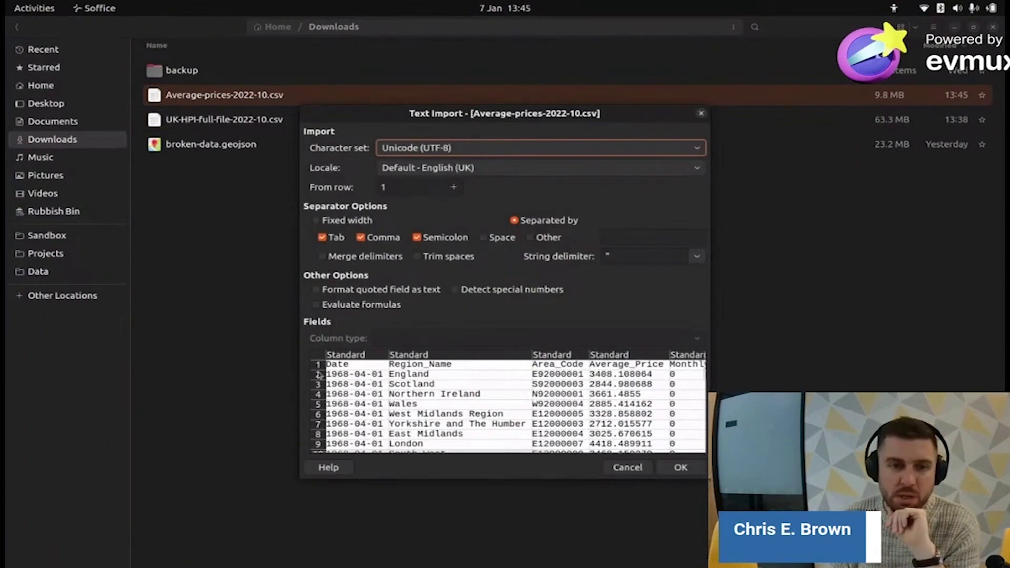
{"action": "left_click", "coordinate": [679, 467]}
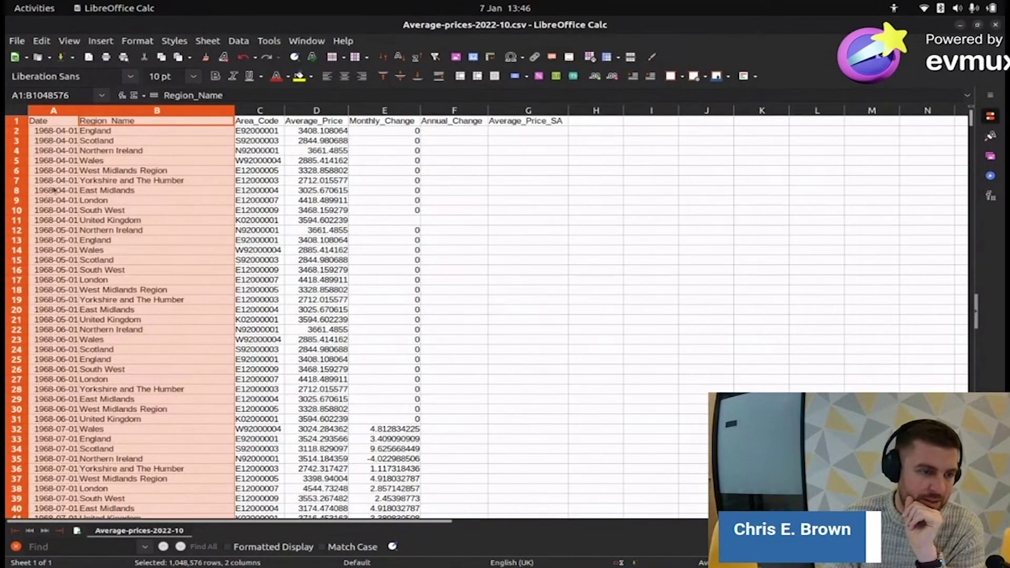
{"action": "scroll", "coordinate": [55, 191], "scroll_direction": "down", "scroll_amount": 20}
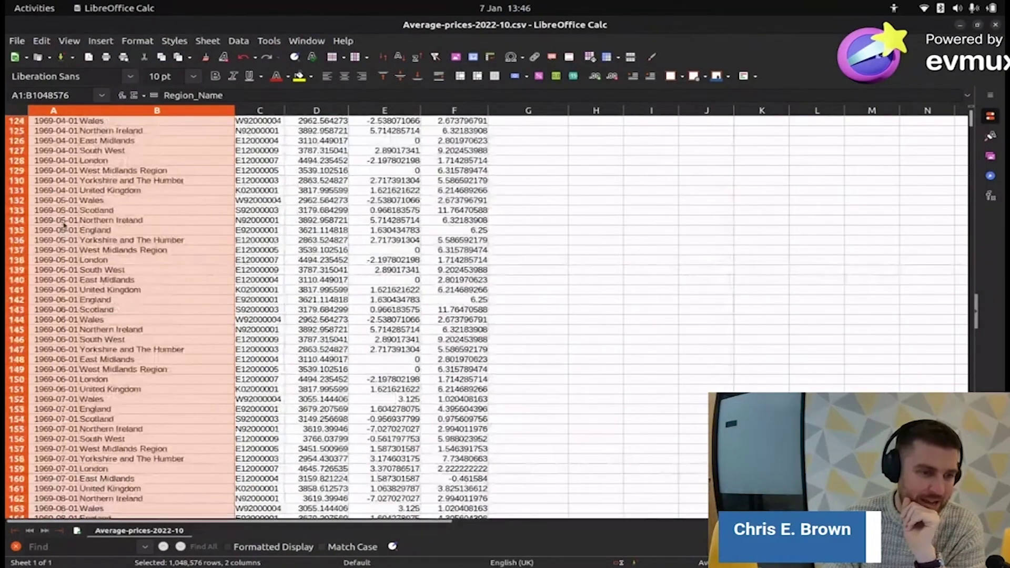
{"action": "scroll", "coordinate": [64, 225], "scroll_direction": "down", "scroll_amount": 20}
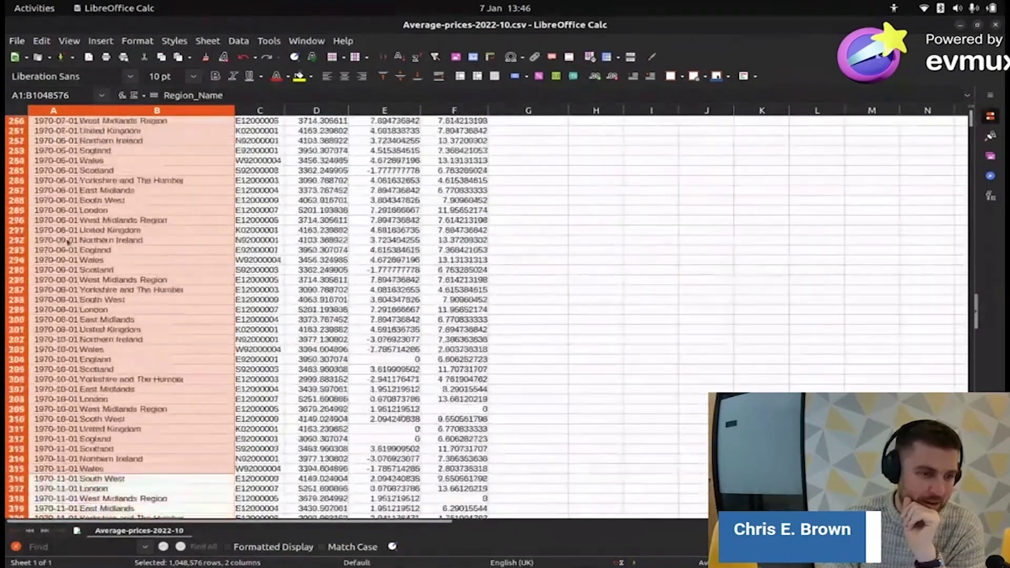
{"action": "scroll", "coordinate": [66, 239], "scroll_direction": "down", "scroll_amount": 20}
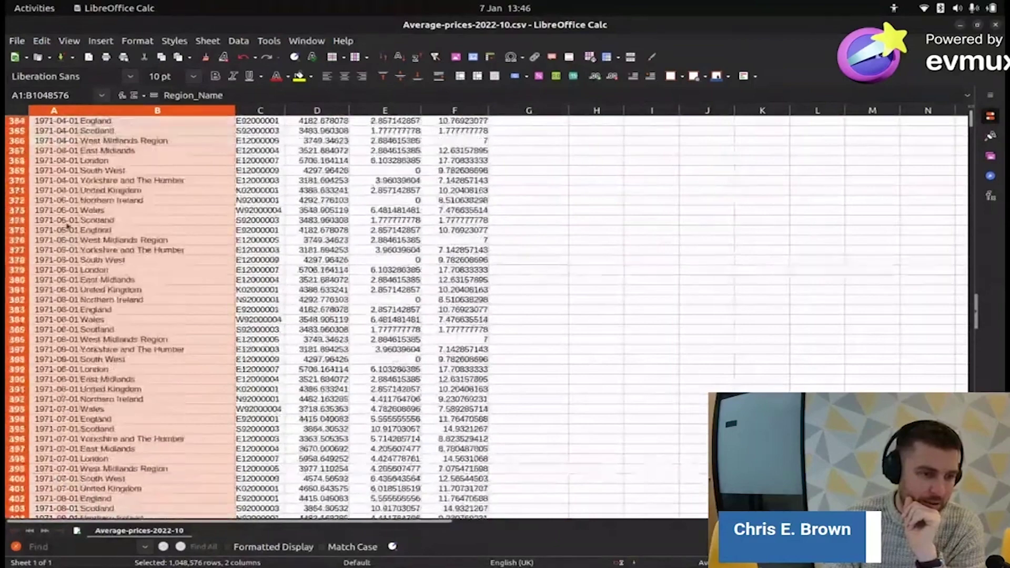
{"action": "scroll", "coordinate": [67, 226], "scroll_direction": "up", "scroll_amount": 20}
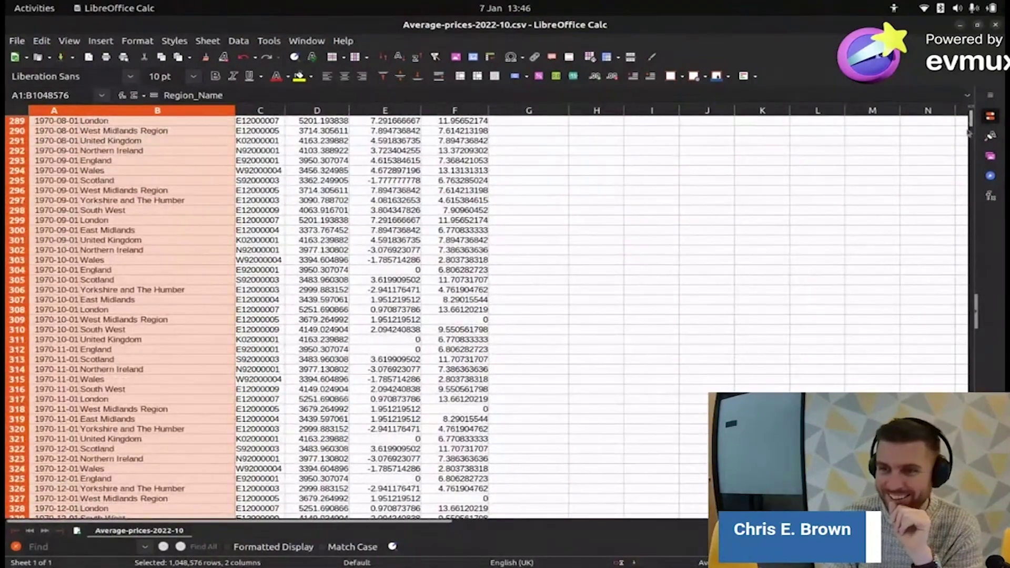
{"action": "left_click_drag", "start_coordinate": [971, 122], "coordinate": [970, 119]}
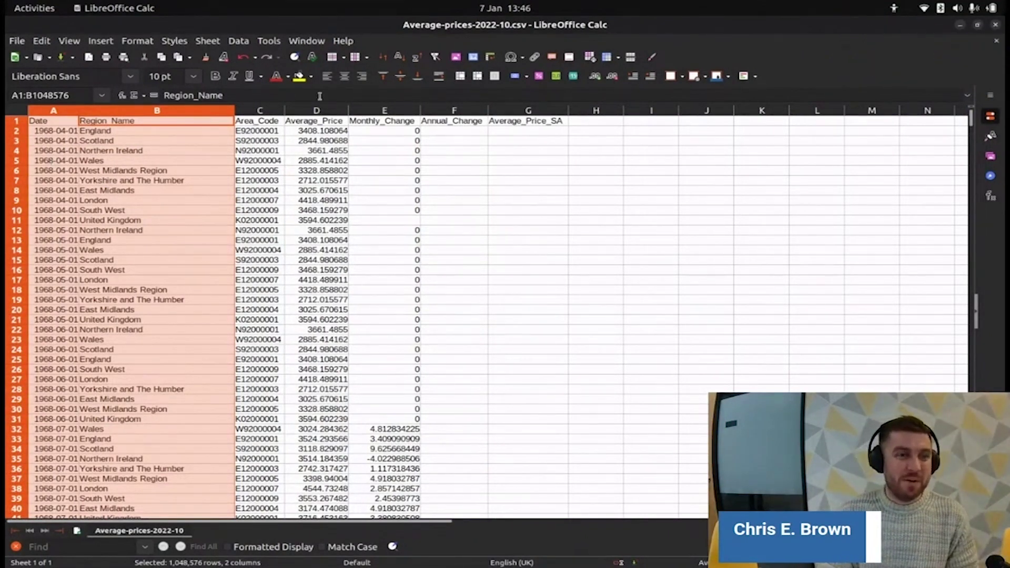
{"action": "left_click", "coordinate": [305, 133]}
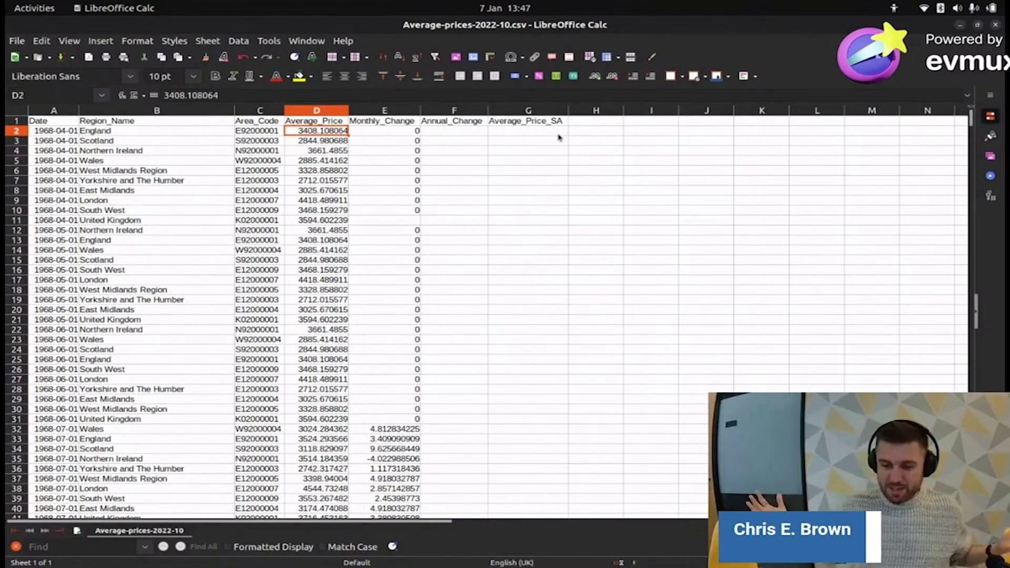
- Jump to the bottom of the data and select the 2022-10-01 rows A138620:G139040
{"action": "key", "text": "ctrl+Down"}
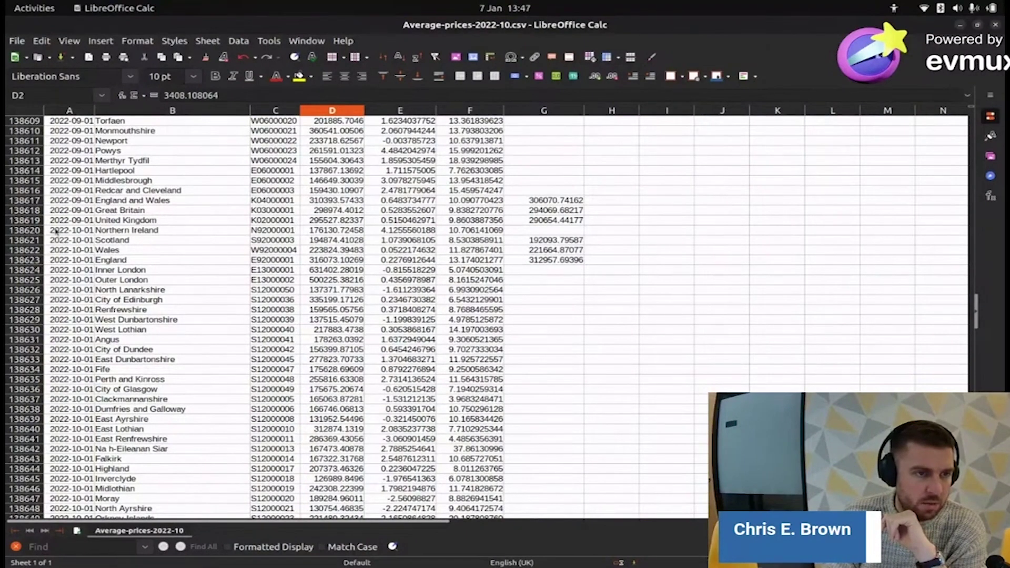
{"action": "left_click_drag", "start_coordinate": [56, 230], "coordinate": [574, 269]}
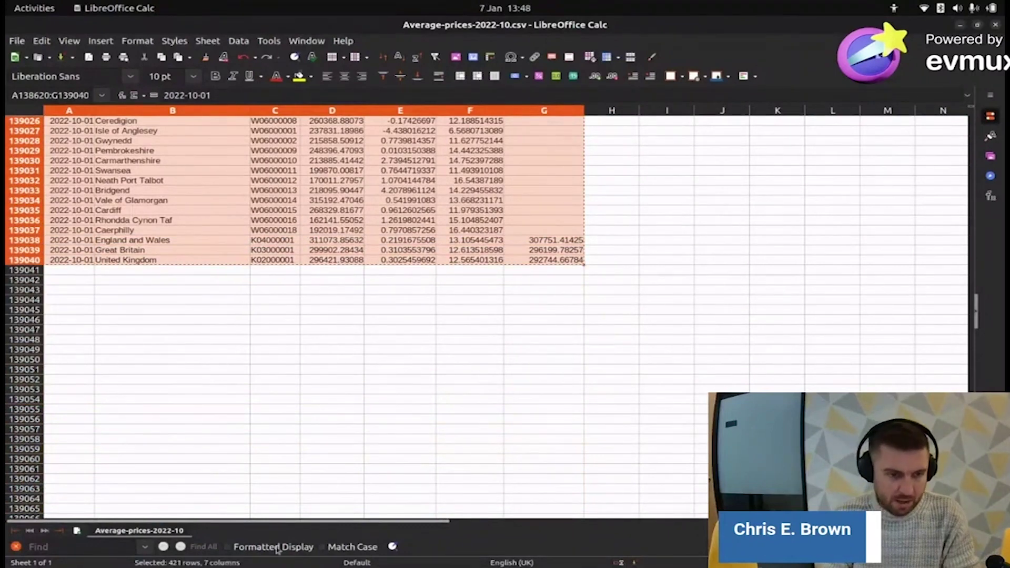
- Insert a new sheet after the current one and paste the October 2022 rows at A2
{"action": "right_click", "coordinate": [213, 530]}
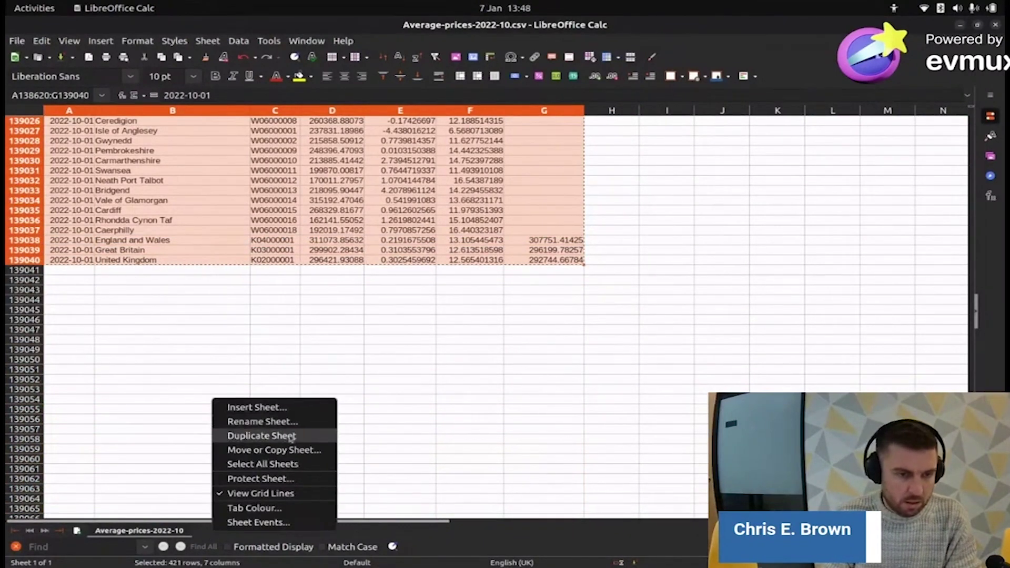
{"action": "left_click", "coordinate": [258, 407]}
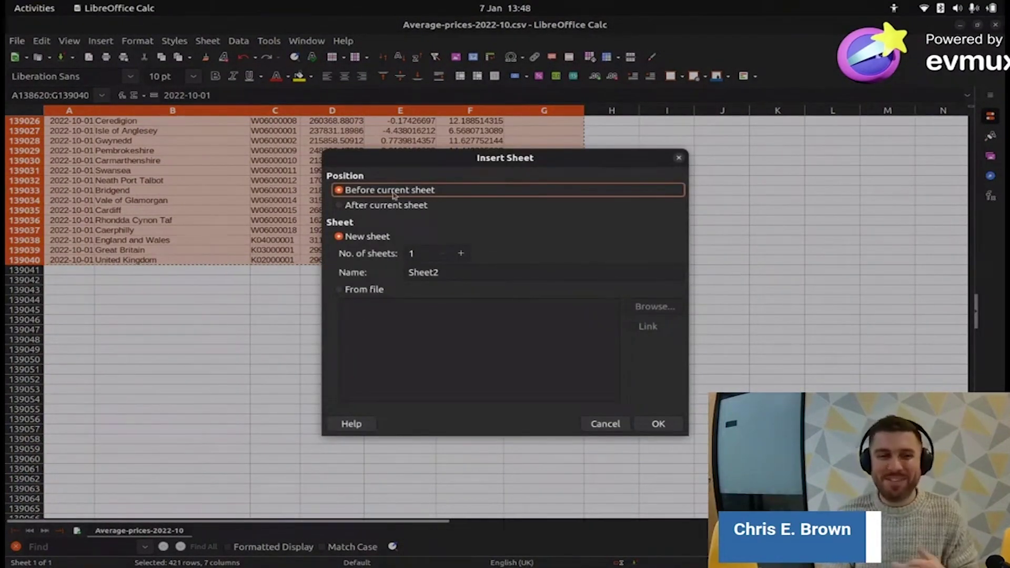
{"action": "left_click", "coordinate": [384, 205]}
{"action": "left_click", "coordinate": [656, 423]}
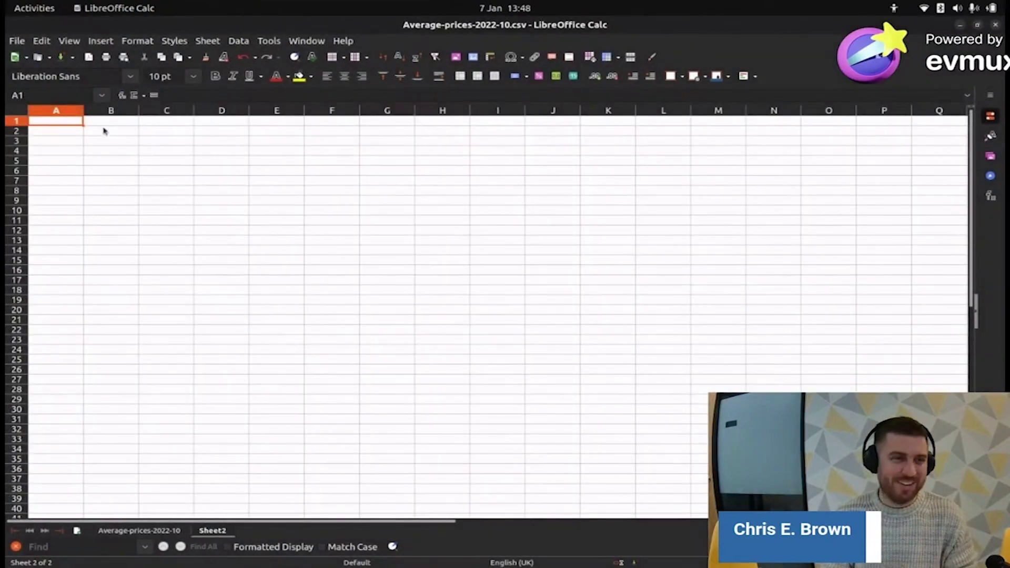
{"action": "left_click", "coordinate": [55, 132]}
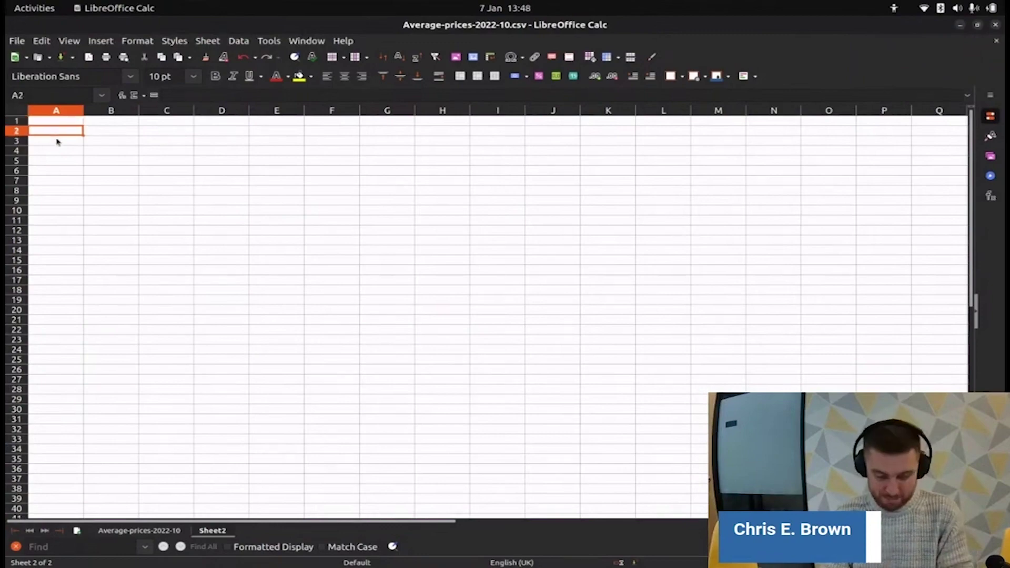
{"action": "key", "text": "ctrl+v"}
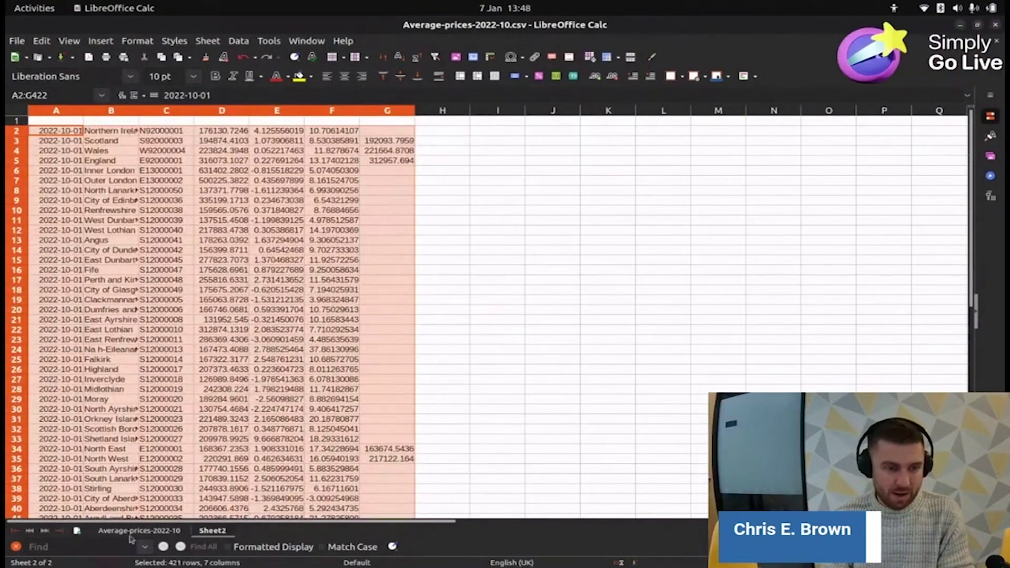
- Copy the original sheet's header row into A1 of the new sheet
{"action": "left_click", "coordinate": [139, 530]}
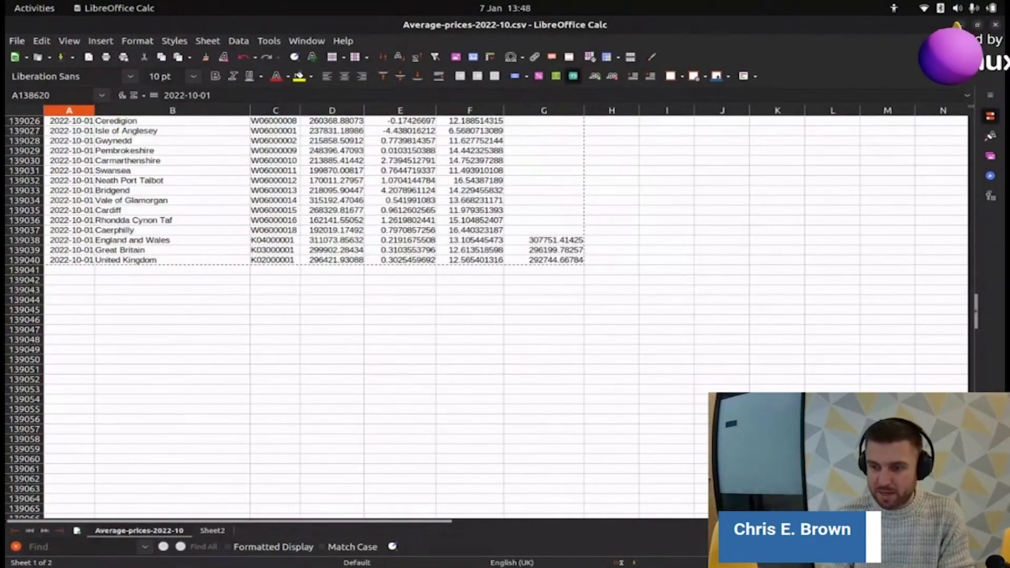
{"action": "left_click_drag", "start_coordinate": [975, 310], "coordinate": [975, 118]}
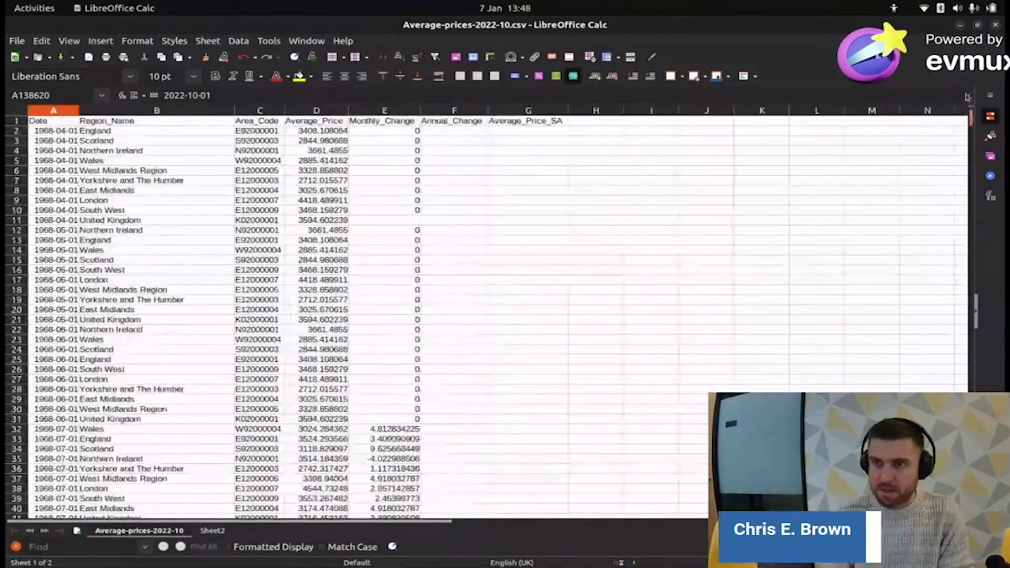
{"action": "left_click", "coordinate": [16, 121]}
{"action": "key", "text": "ctrl+c"}
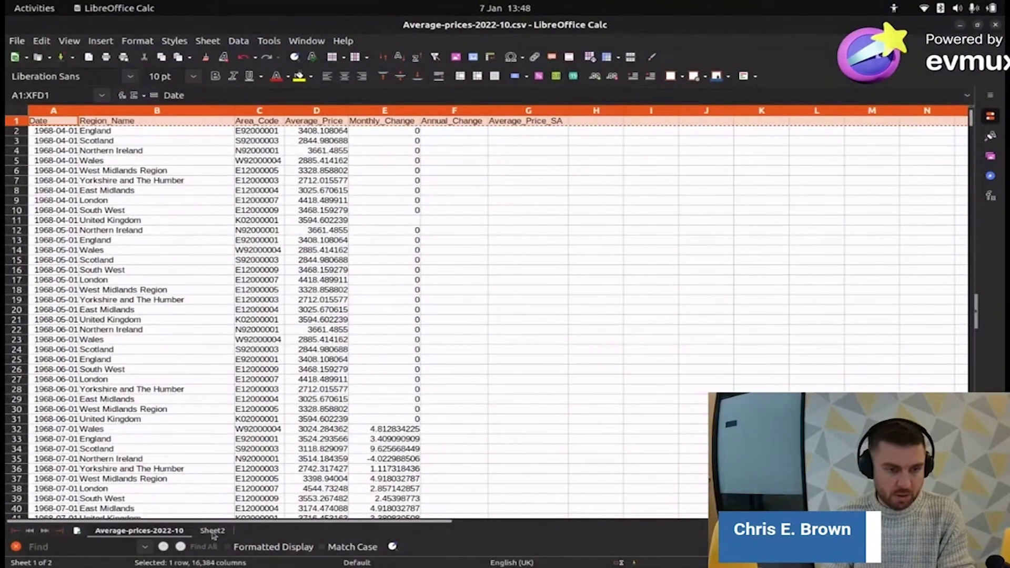
{"action": "left_click", "coordinate": [213, 531]}
{"action": "left_click", "coordinate": [51, 125]}
{"action": "key", "text": "ctrl+v"}
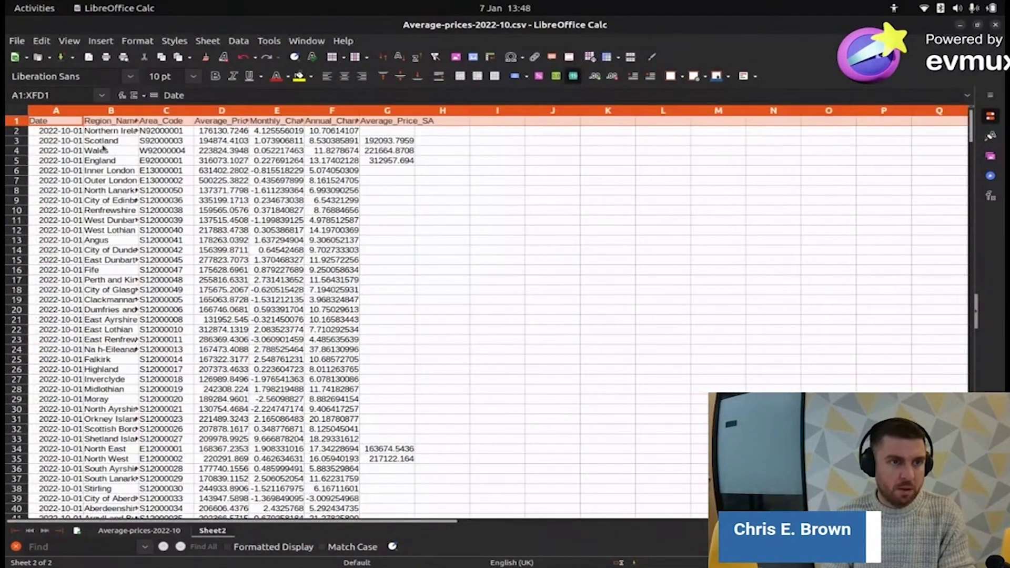
- Autofit the Average_Price_SA column and rename Sheet2 to 'Average Prices 2022 October'
{"action": "double_click", "coordinate": [415, 110]}
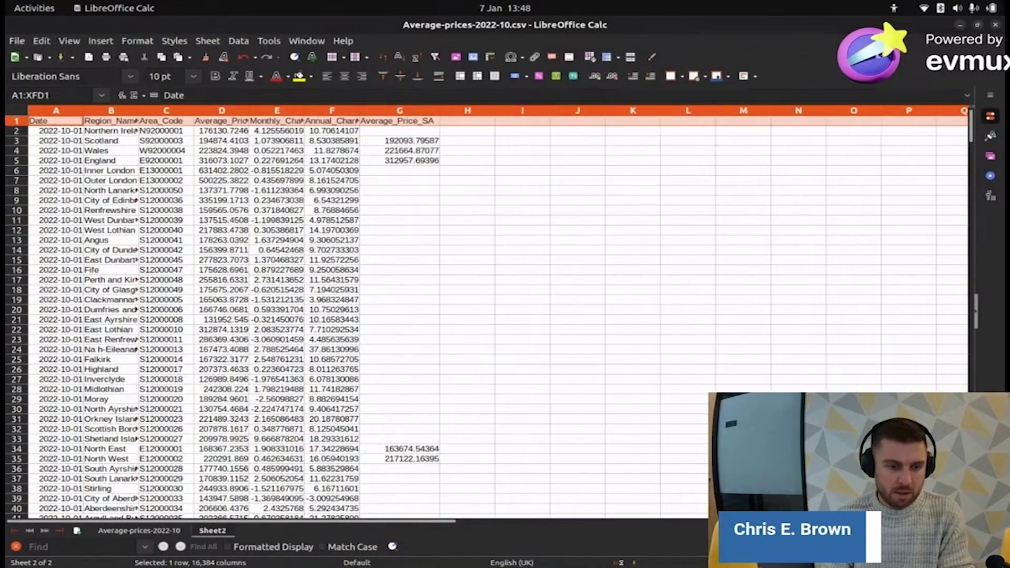
{"action": "right_click", "coordinate": [213, 531]}
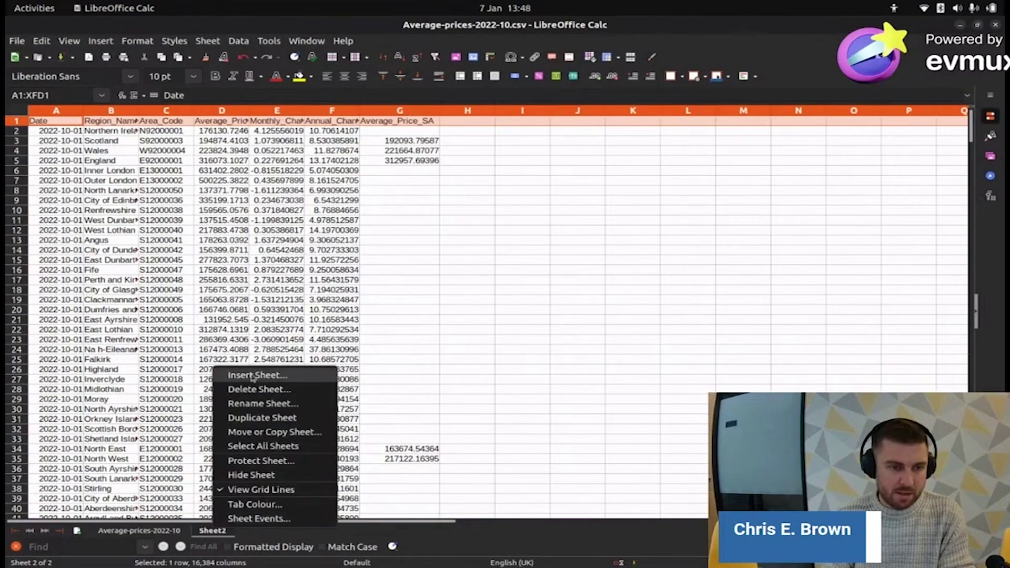
{"action": "left_click", "coordinate": [259, 411]}
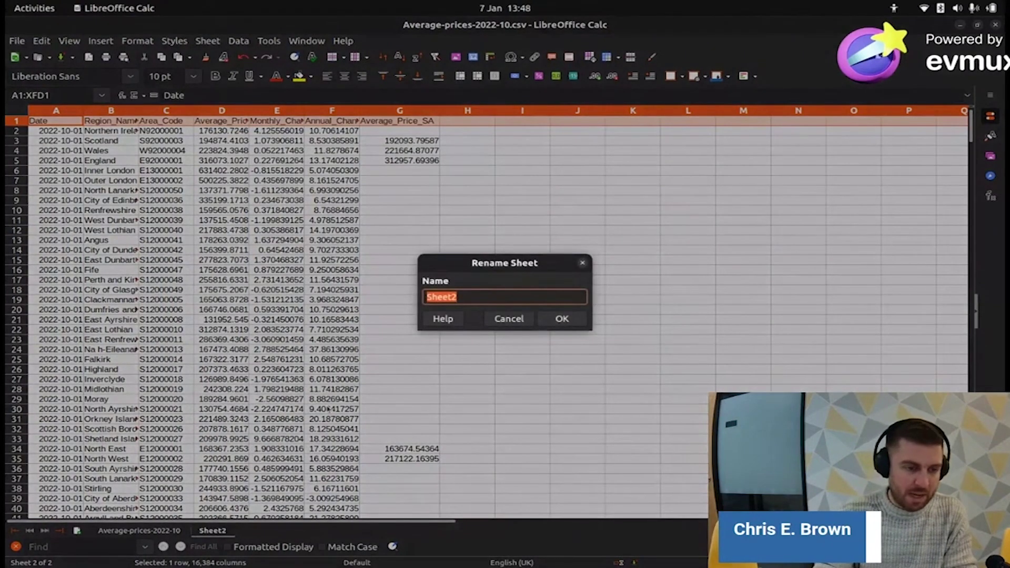
{"action": "type", "text": "Average"}
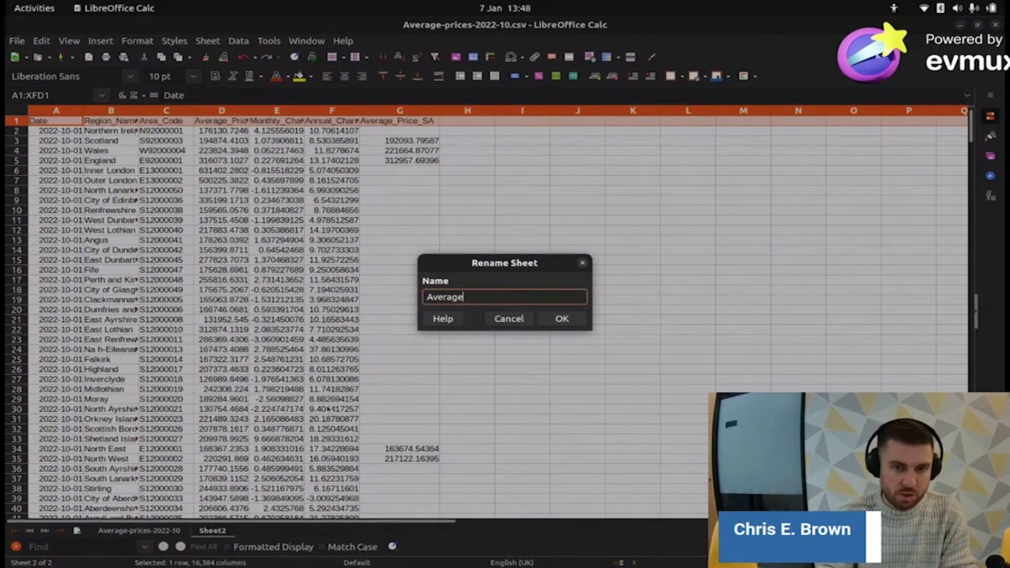
{"action": "type", "text": " Prices 2022"}
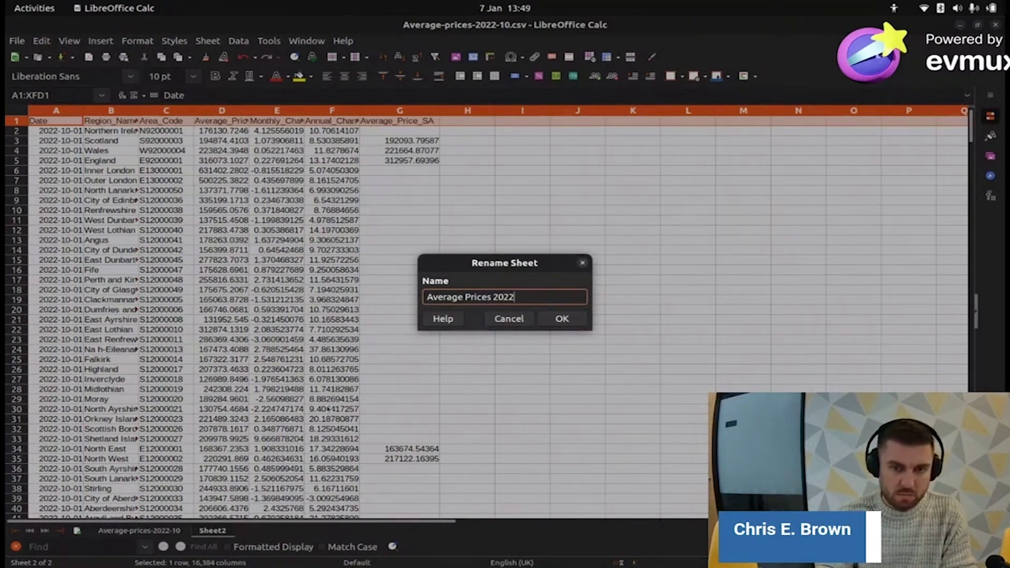
{"action": "type", "text": " October"}
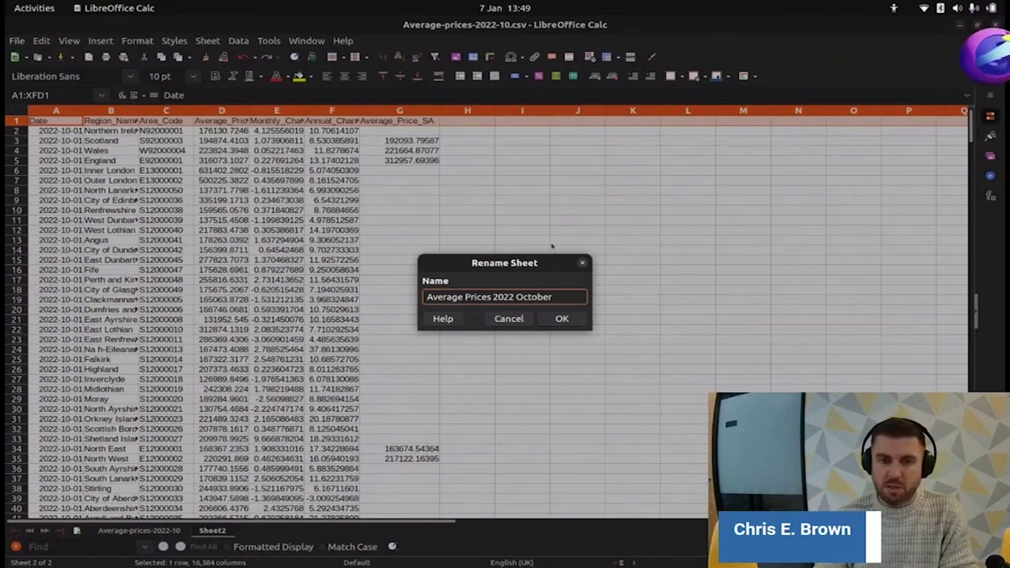
{"action": "left_click", "coordinate": [557, 320]}
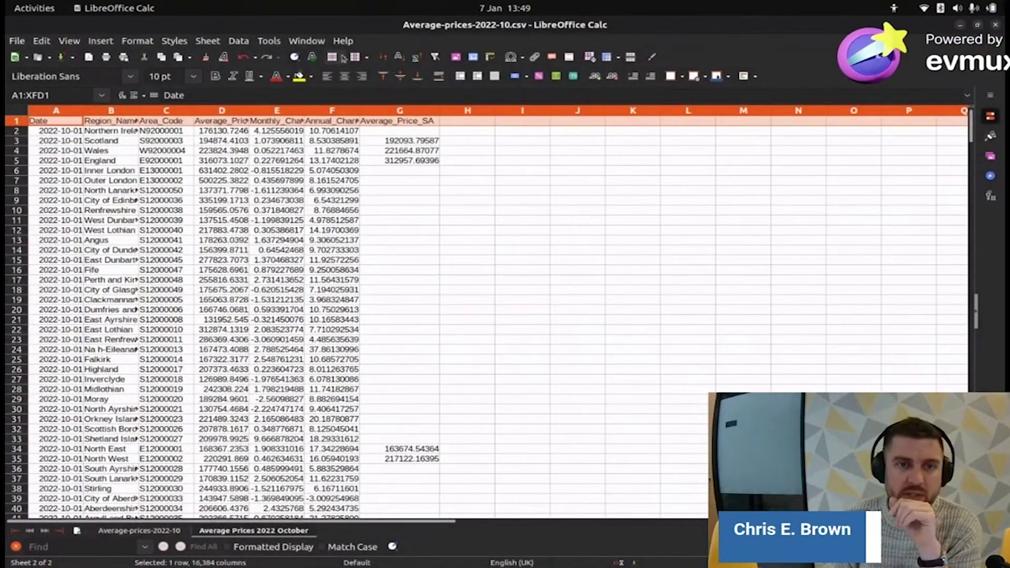
- Widen the Annual_Change and Region_Name columns and inspect Area_Code values such as E13000001
{"action": "left_click_drag", "start_coordinate": [357, 112], "coordinate": [379, 112]}
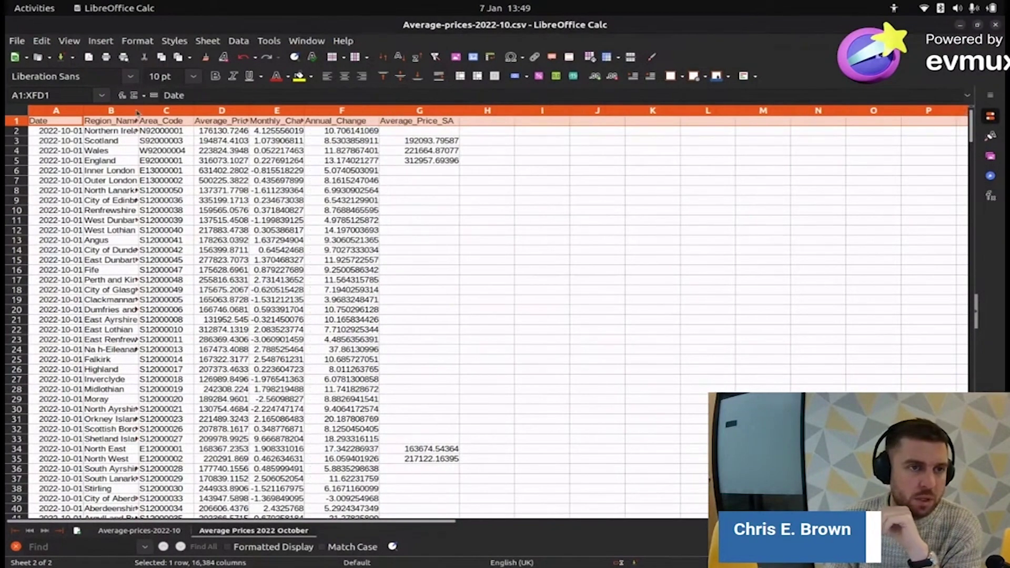
{"action": "left_click_drag", "start_coordinate": [138, 109], "coordinate": [172, 112]}
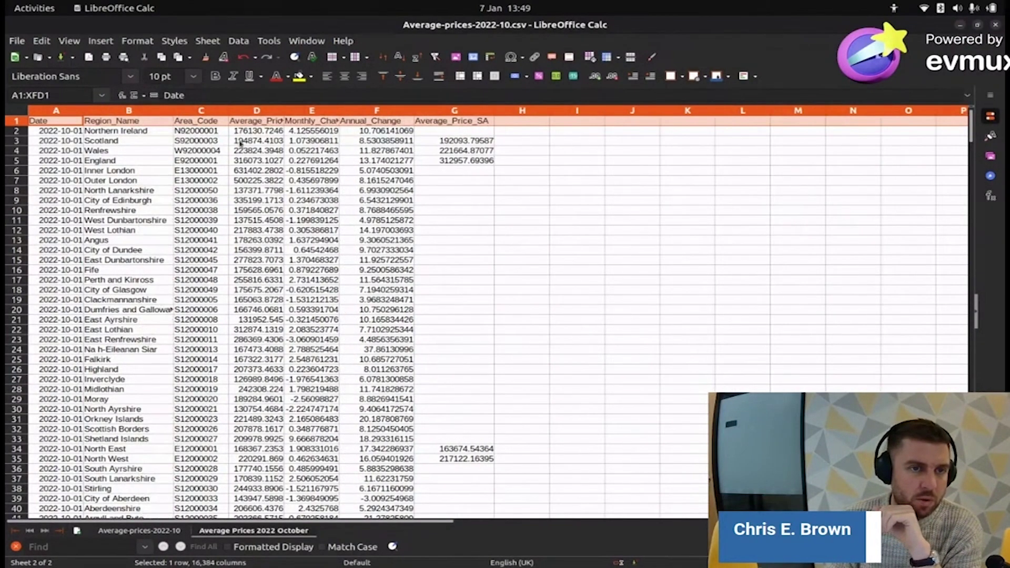
{"action": "left_click", "coordinate": [193, 123]}
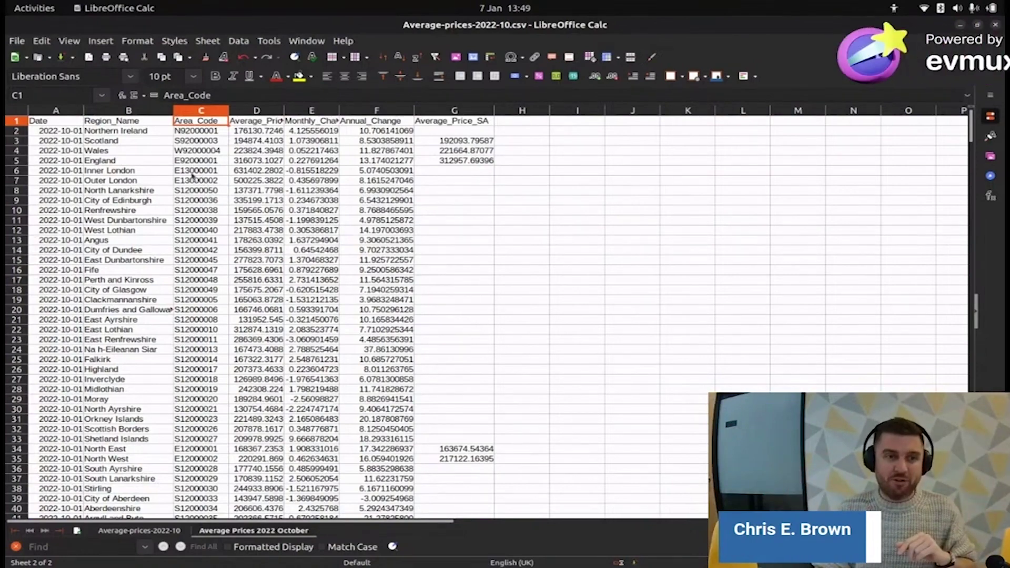
{"action": "left_click", "coordinate": [185, 172]}
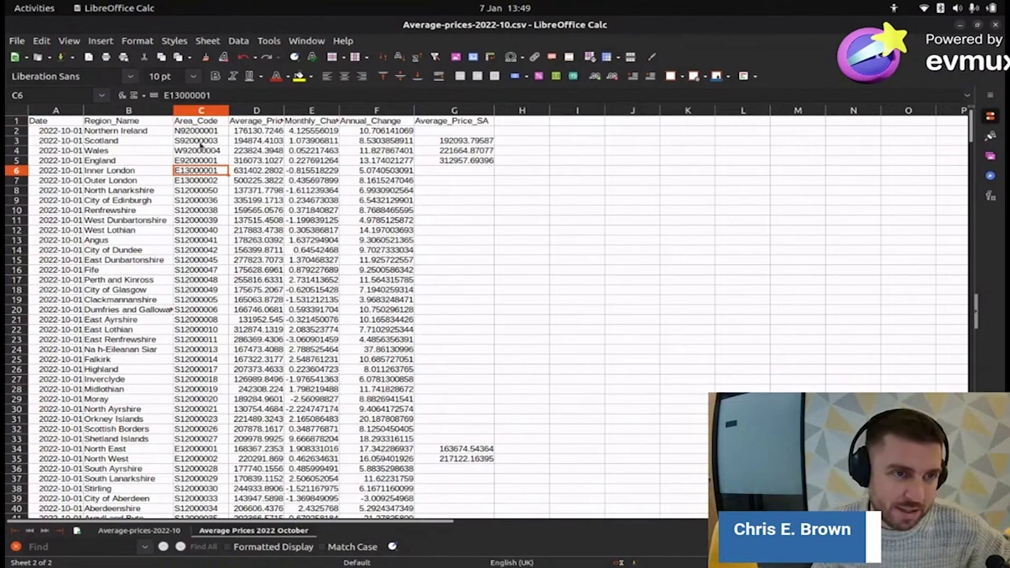
{"action": "left_click", "coordinate": [200, 112]}
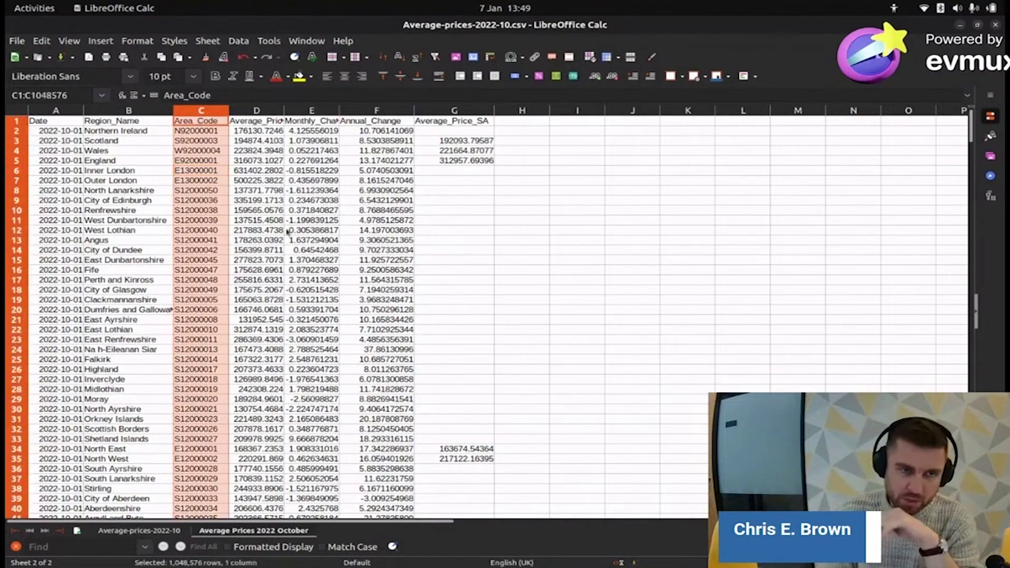
{"action": "left_click", "coordinate": [15, 109]}
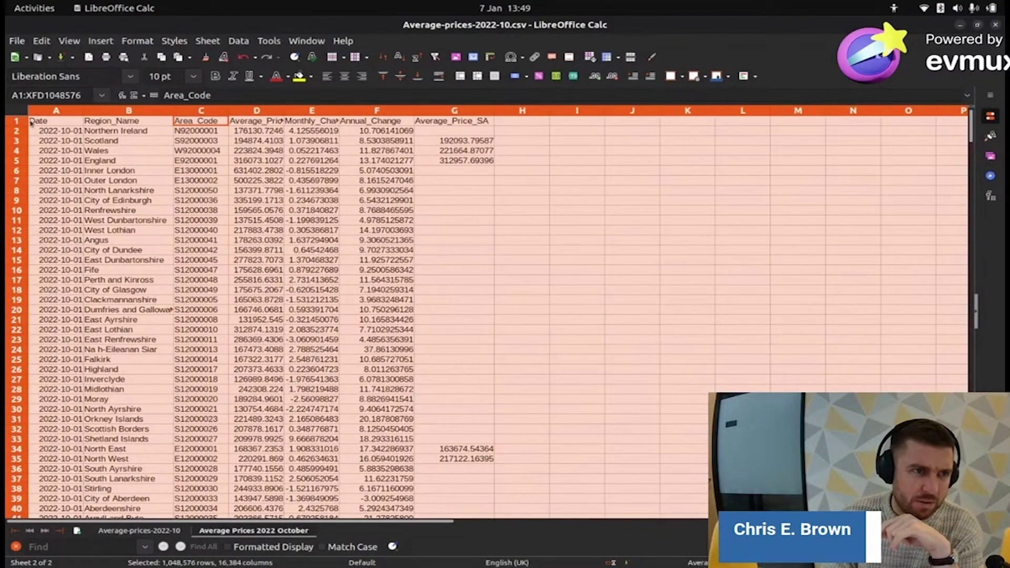
{"action": "left_click", "coordinate": [542, 131]}
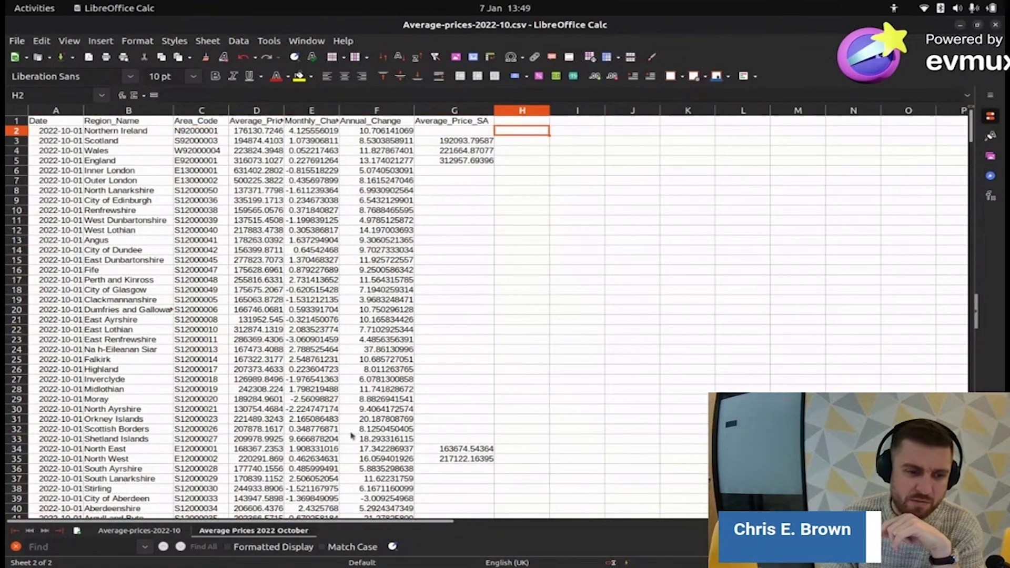
- Select the Northern Ireland, Scotland, Wales and England rows in turn, ending on Northern Ireland
{"action": "left_click", "coordinate": [126, 532]}
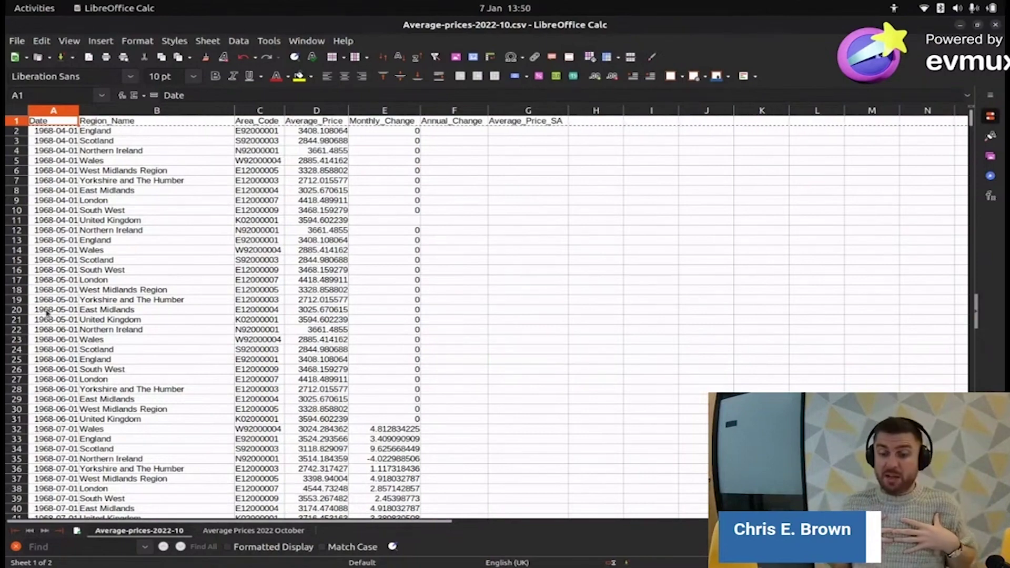
{"action": "left_click", "coordinate": [274, 531]}
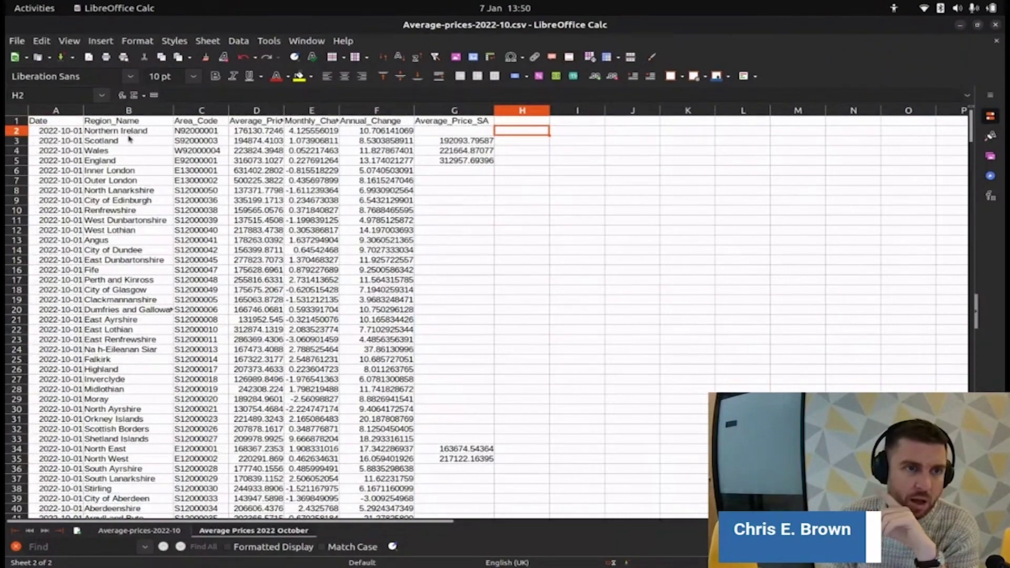
{"action": "left_click", "coordinate": [16, 131]}
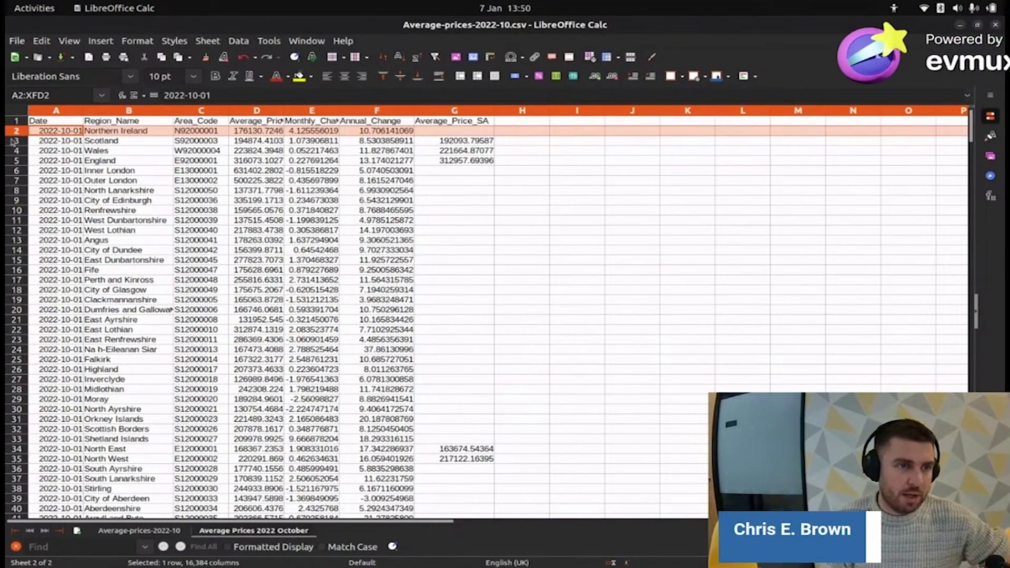
{"action": "left_click", "coordinate": [17, 141]}
{"action": "left_click", "coordinate": [17, 151]}
{"action": "left_click", "coordinate": [17, 160]}
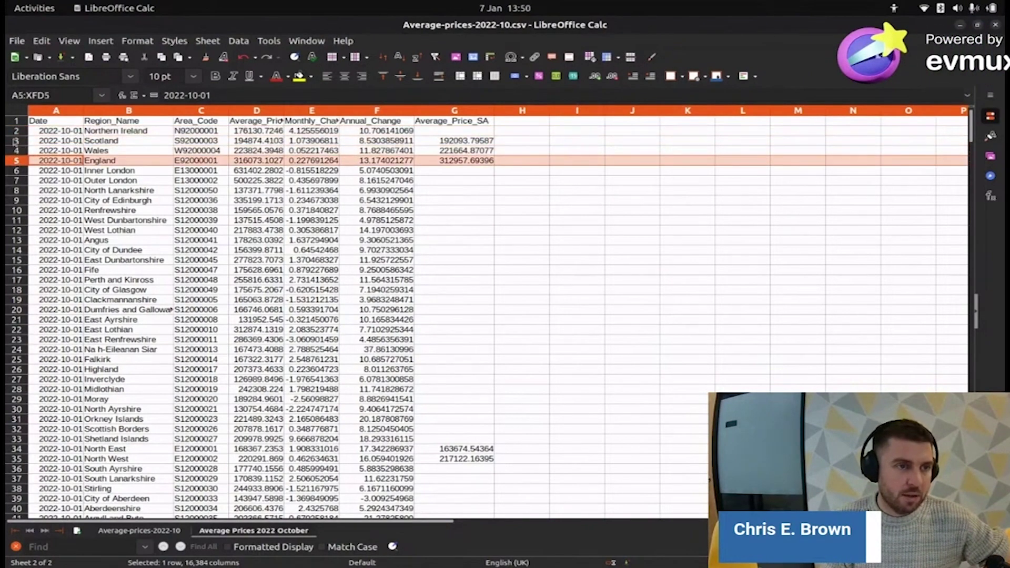
{"action": "left_click", "coordinate": [16, 132]}
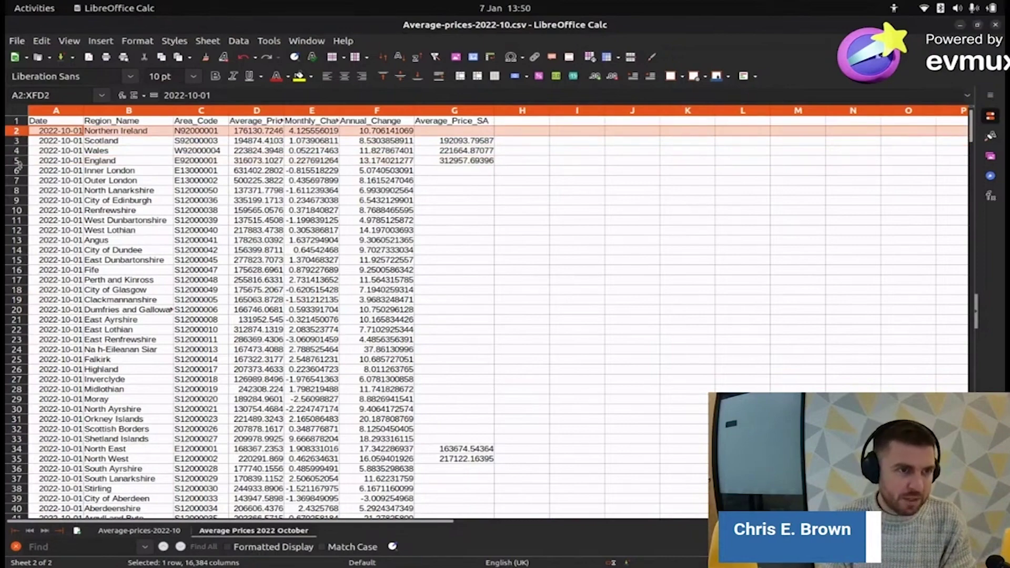
- Fill the Northern Ireland to England rows (2–5) with a red background
{"action": "left_click", "coordinate": [16, 161], "text": "shift"}
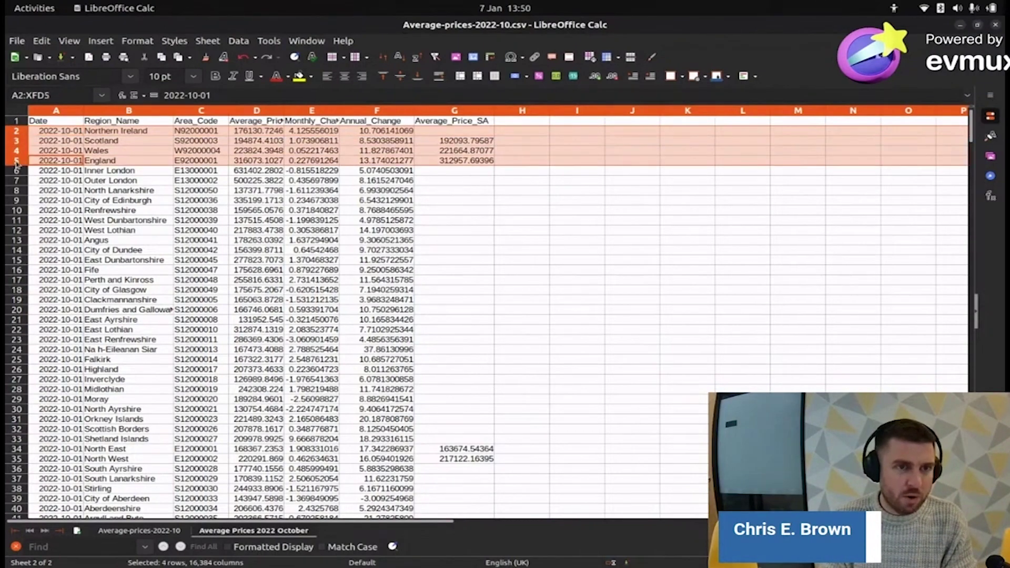
{"action": "left_click", "coordinate": [311, 76]}
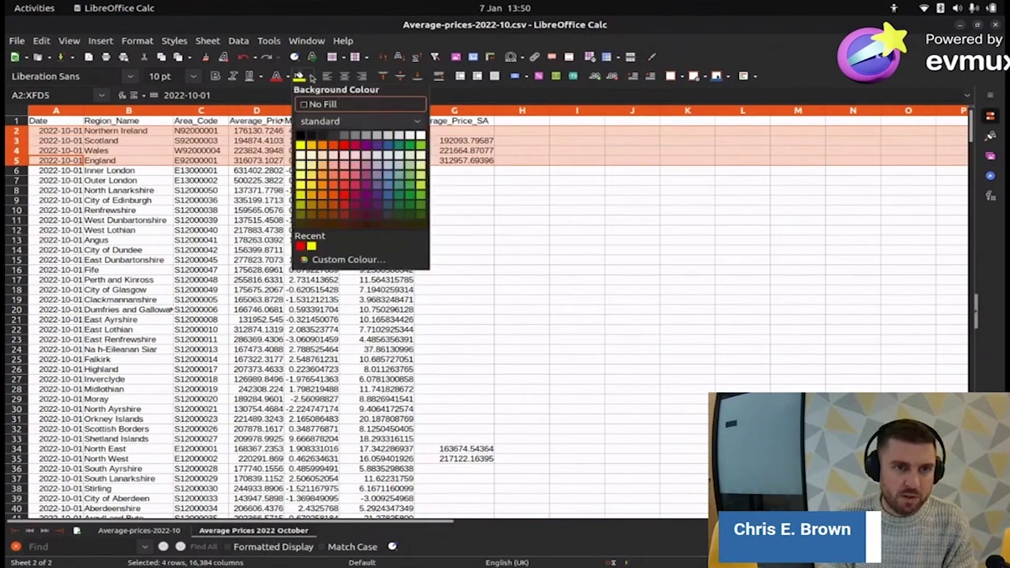
{"action": "left_click", "coordinate": [345, 148]}
{"action": "left_click", "coordinate": [311, 180]}
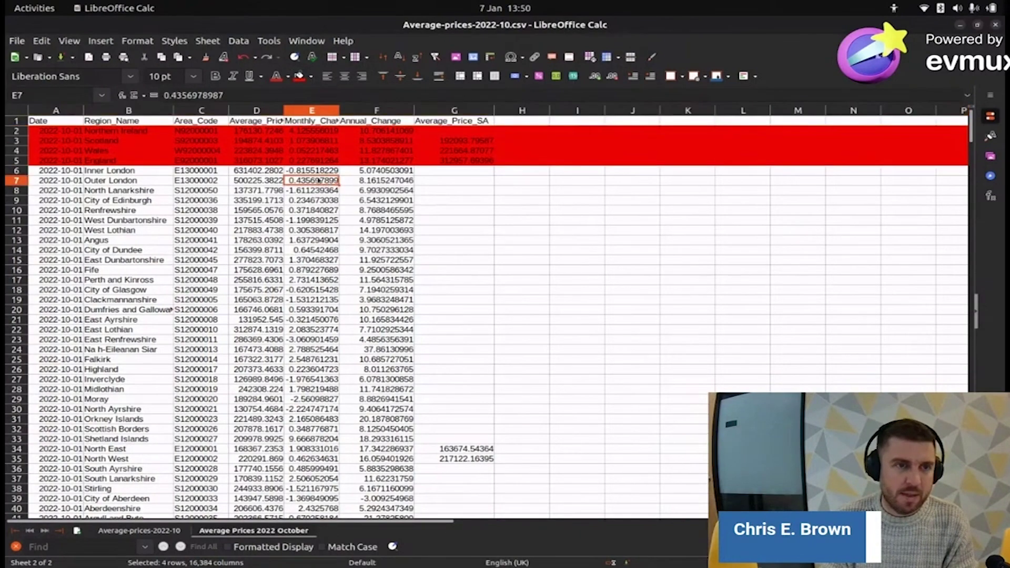
- Look over the region rows, selecting Outer London, Inner London and South East
{"action": "left_click", "coordinate": [99, 182]}
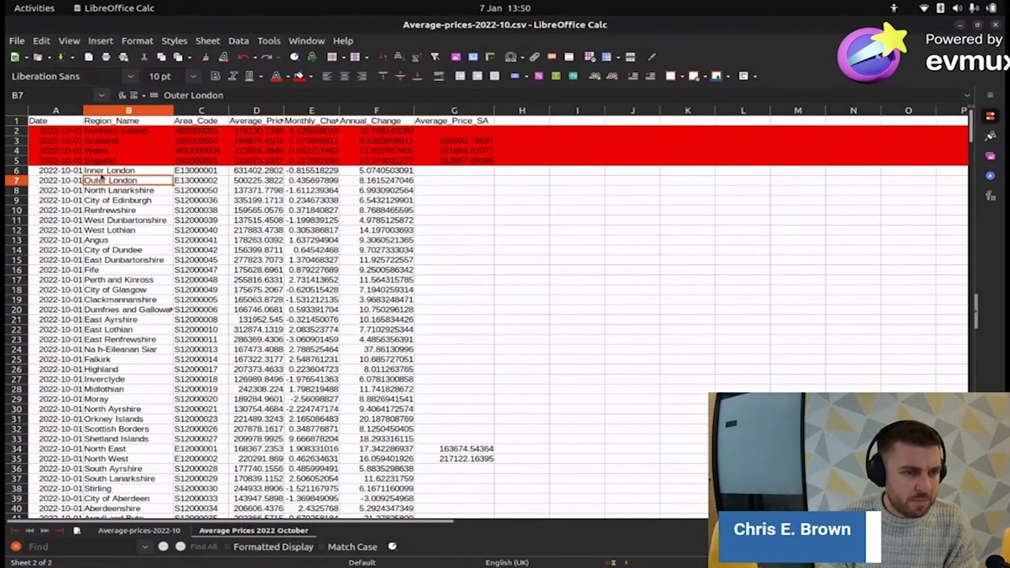
{"action": "scroll", "coordinate": [102, 178], "scroll_direction": "down", "scroll_amount": 2}
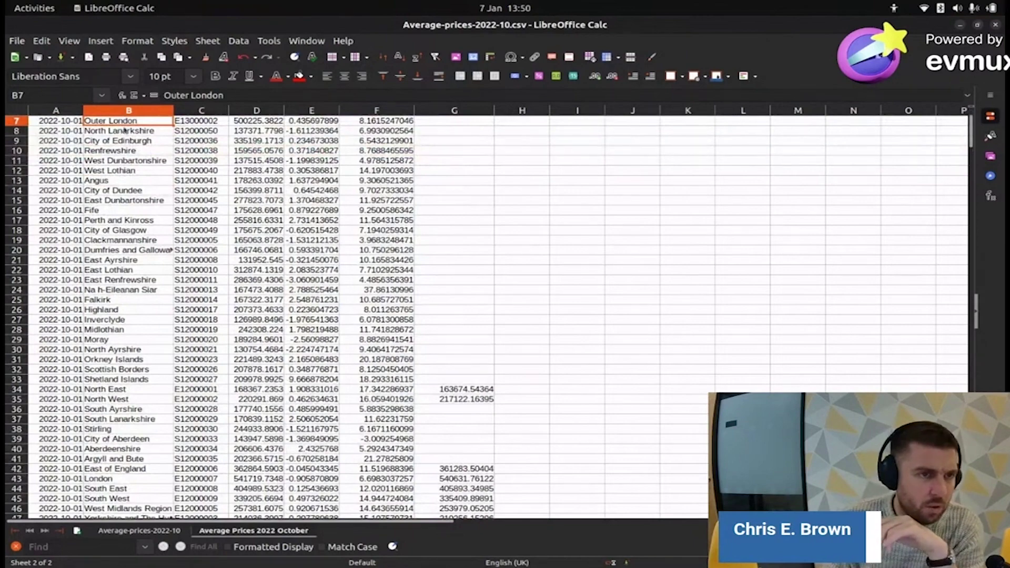
{"action": "scroll", "coordinate": [125, 128], "scroll_direction": "up", "scroll_amount": 2}
{"action": "left_click", "coordinate": [16, 172]}
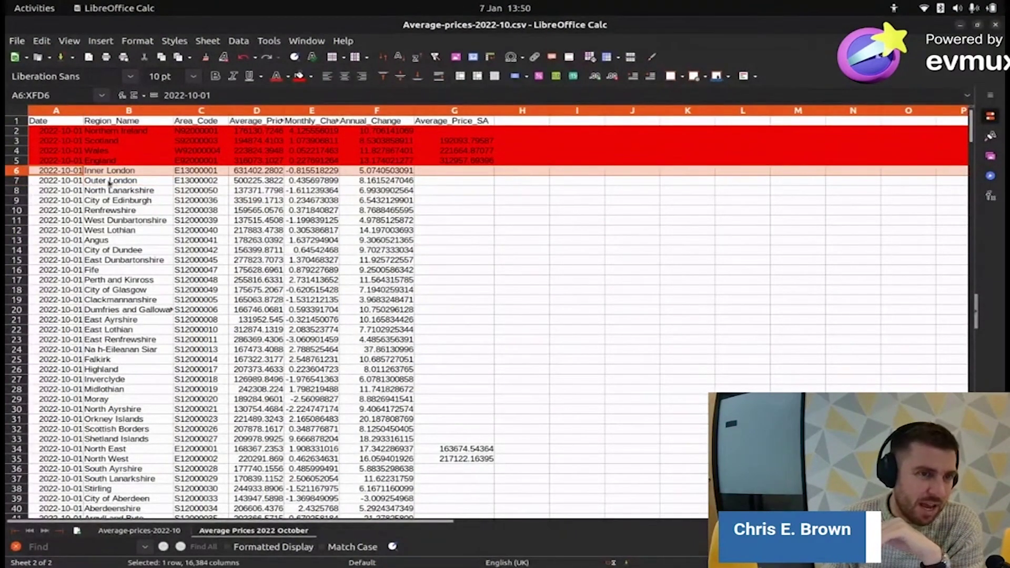
{"action": "scroll", "coordinate": [110, 183], "scroll_direction": "down", "scroll_amount": 4}
{"action": "scroll", "coordinate": [109, 188], "scroll_direction": "down", "scroll_amount": 5}
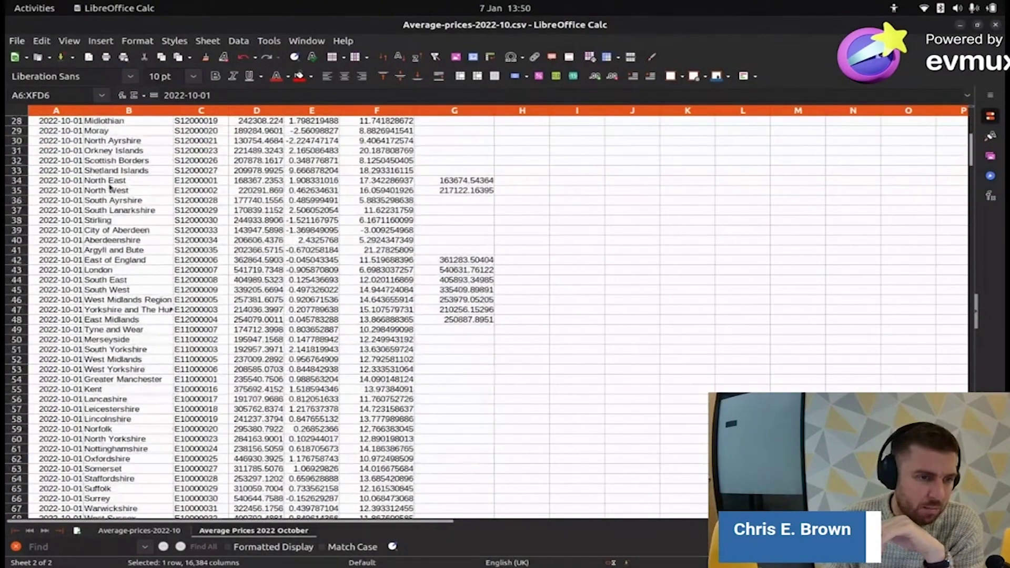
{"action": "left_click", "coordinate": [14, 280]}
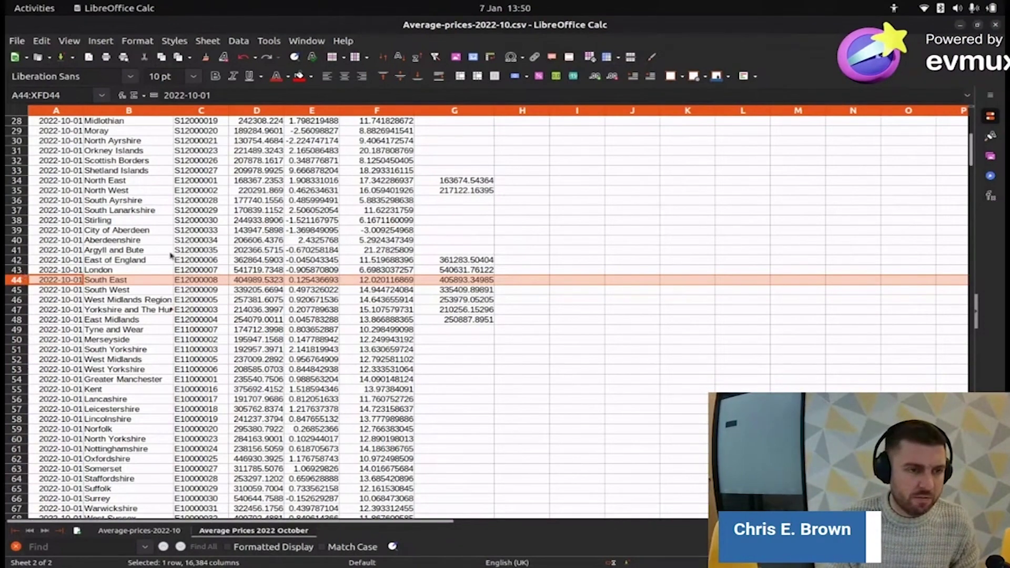
{"action": "scroll", "coordinate": [158, 260], "scroll_direction": "up", "scroll_amount": 9}
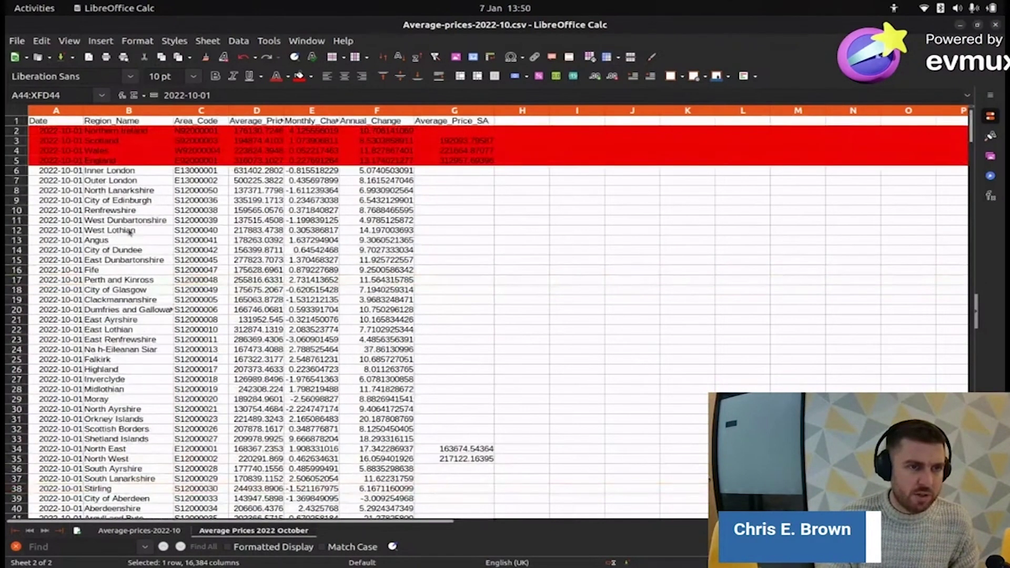
{"action": "scroll", "coordinate": [141, 255], "scroll_direction": "down", "scroll_amount": 8}
{"action": "scroll", "coordinate": [141, 255], "scroll_direction": "up", "scroll_amount": 8}
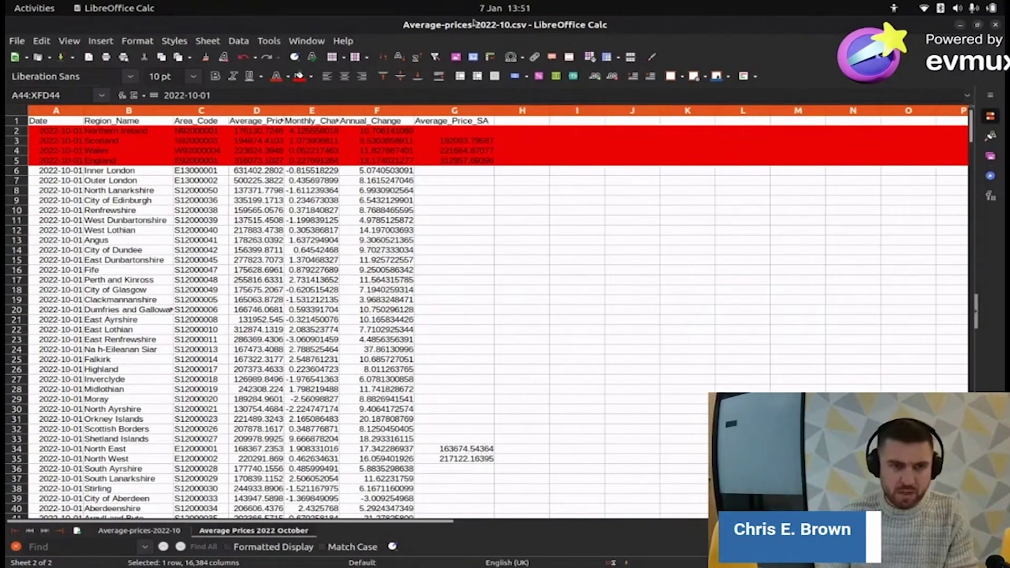
{"action": "scroll", "coordinate": [286, 271], "scroll_direction": "down", "scroll_amount": 6}
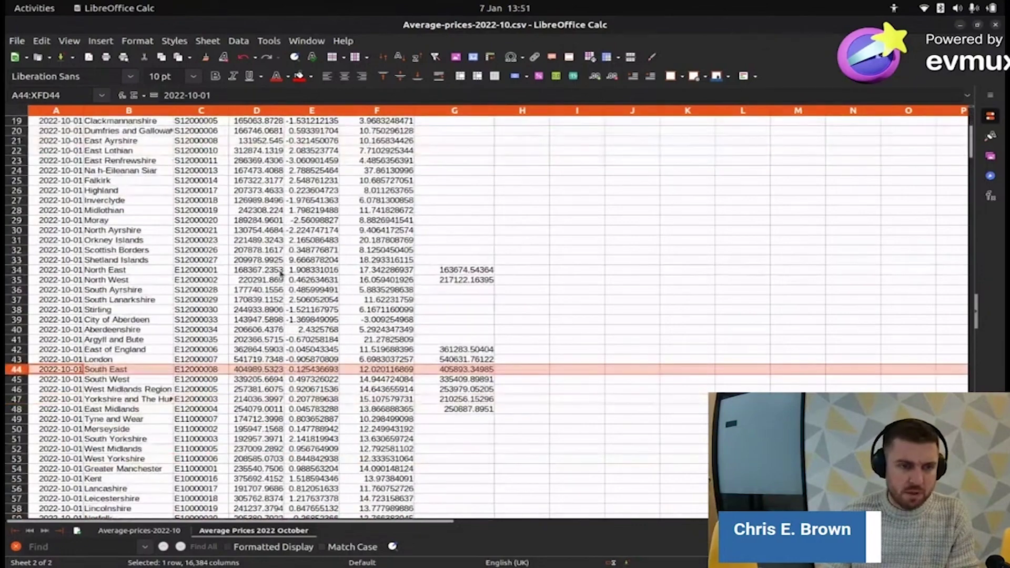
{"action": "scroll", "coordinate": [286, 271], "scroll_direction": "up", "scroll_amount": 6}
{"action": "left_click", "coordinate": [17, 131]}
{"action": "left_click", "coordinate": [18, 122]}
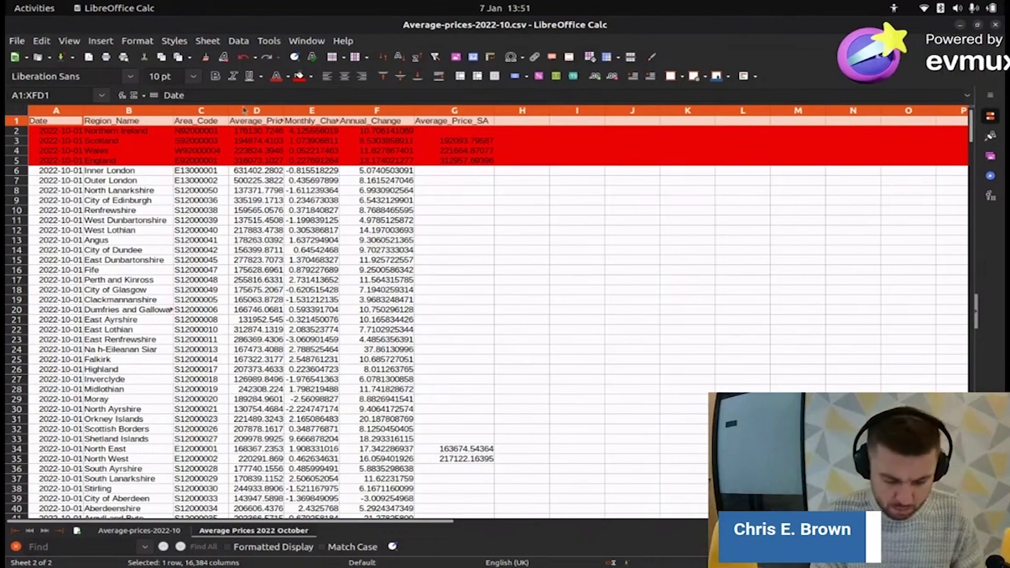
- Switch to Chrome and go back to the GOV.UK October 2022 house price summary
{"action": "key", "text": "alt+Tab"}
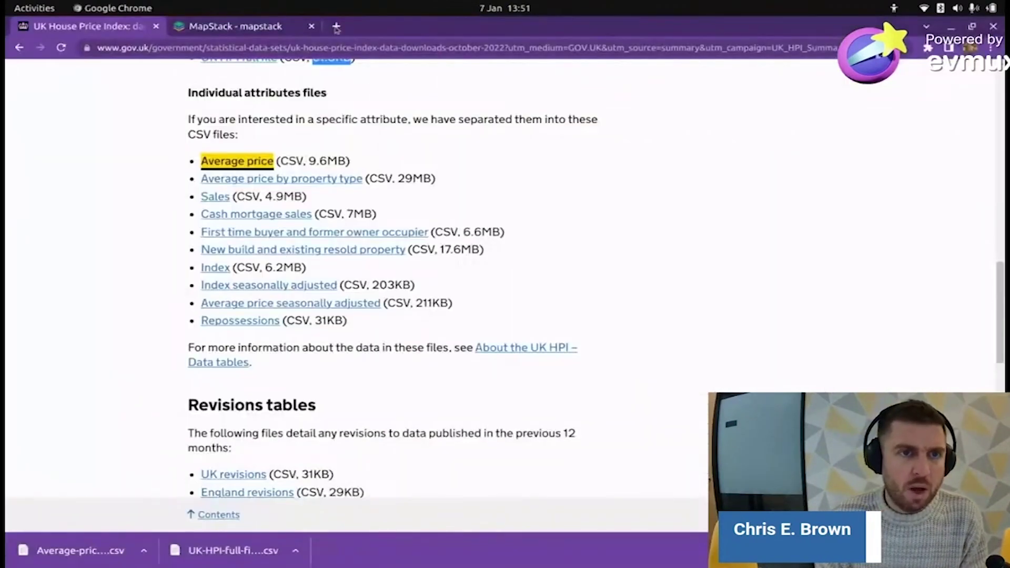
{"action": "scroll", "coordinate": [507, 236], "scroll_direction": "up", "scroll_amount": 15}
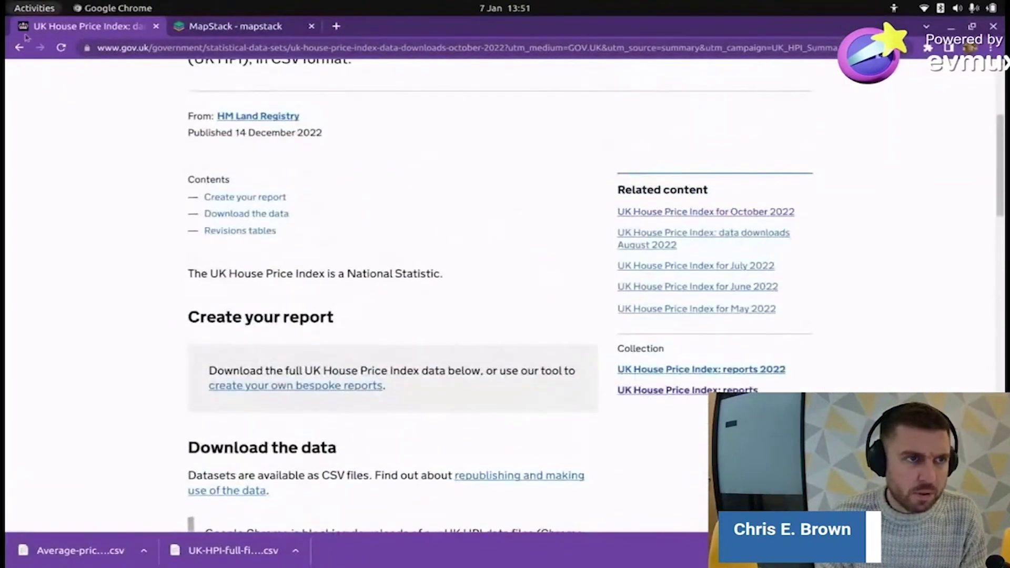
{"action": "left_click", "coordinate": [19, 48]}
- Find the regional price table (England £316,073, London £541,720), then return to Calc
{"action": "scroll", "coordinate": [604, 254], "scroll_direction": "down", "scroll_amount": 5}
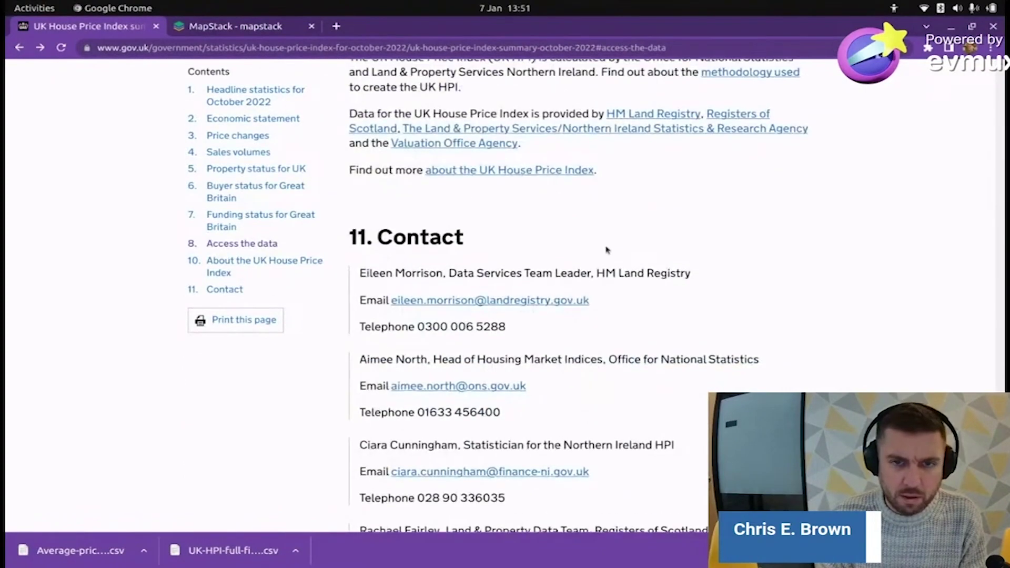
{"action": "scroll", "coordinate": [610, 254], "scroll_direction": "up", "scroll_amount": 10}
{"action": "scroll", "coordinate": [610, 253], "scroll_direction": "up", "scroll_amount": 15}
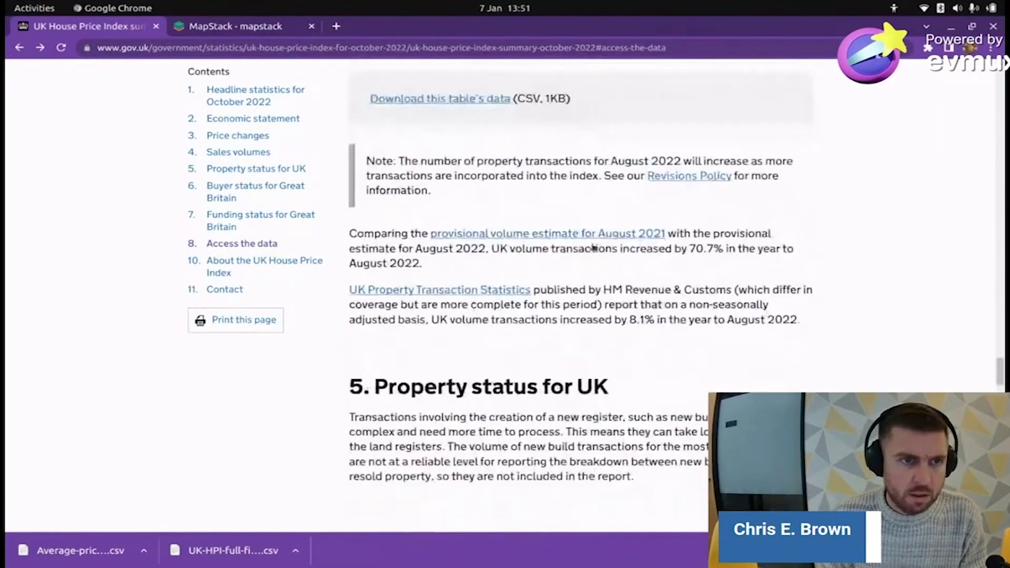
{"action": "scroll", "coordinate": [605, 250], "scroll_direction": "up", "scroll_amount": 10}
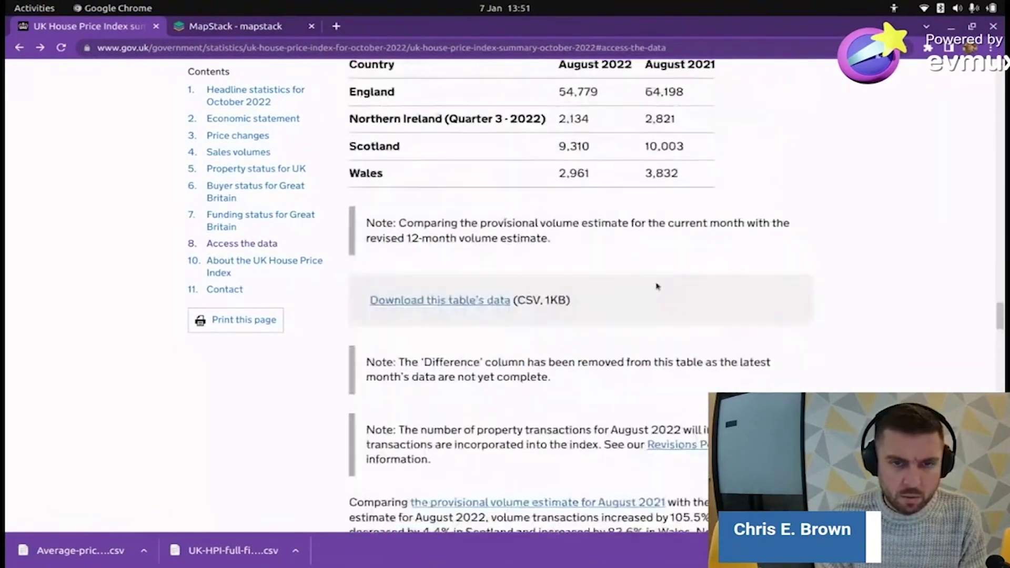
{"action": "scroll", "coordinate": [659, 284], "scroll_direction": "up", "scroll_amount": 15}
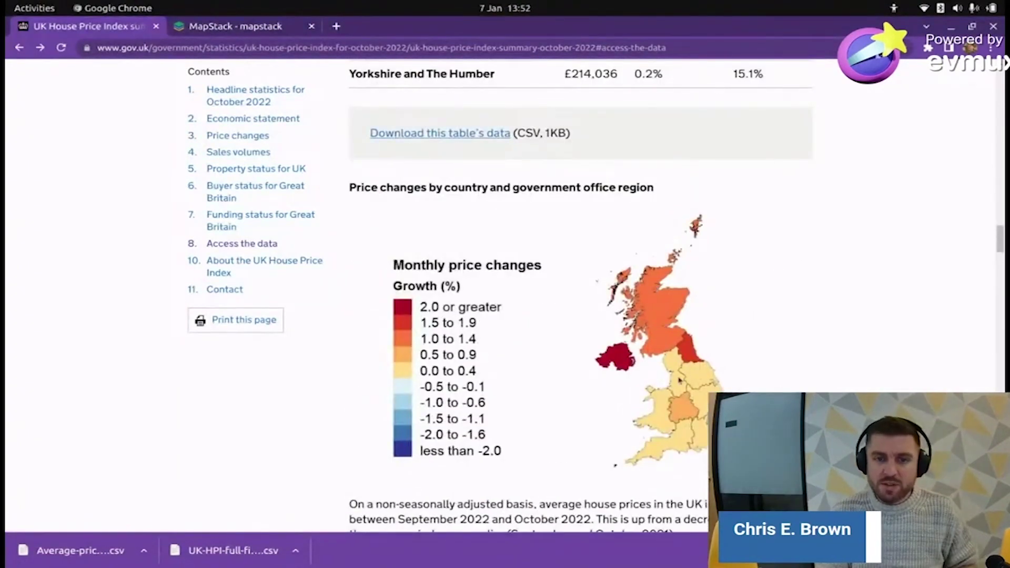
{"action": "scroll", "coordinate": [679, 274], "scroll_direction": "up", "scroll_amount": 2}
{"action": "scroll", "coordinate": [691, 409], "scroll_direction": "down", "scroll_amount": 4}
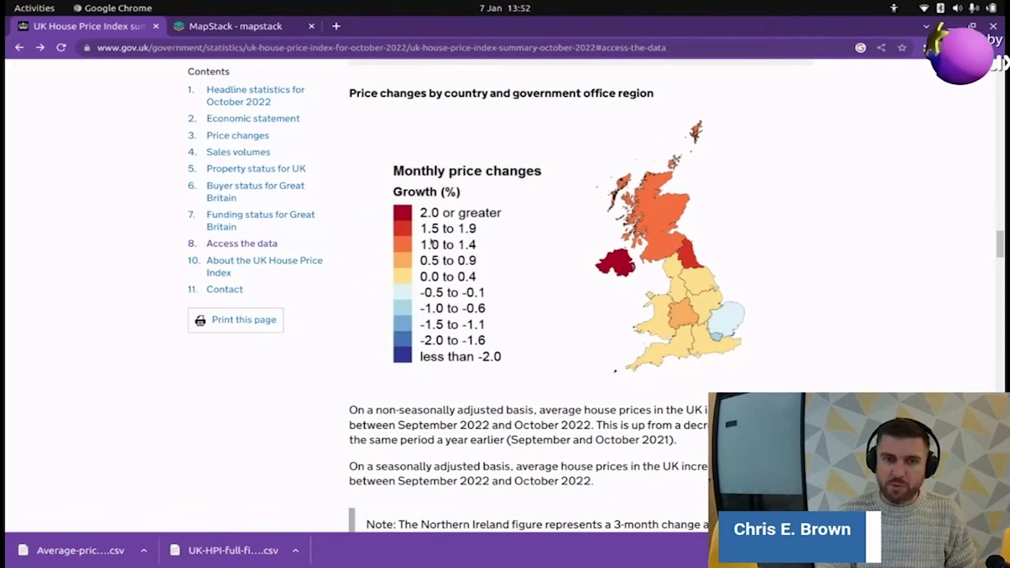
{"action": "scroll", "coordinate": [420, 211], "scroll_direction": "up", "scroll_amount": 3}
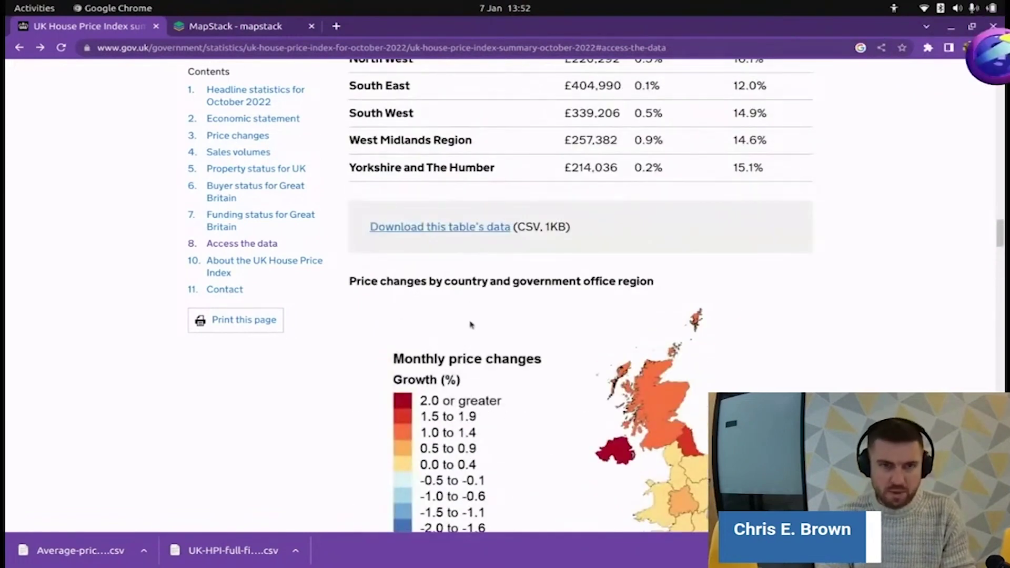
{"action": "scroll", "coordinate": [492, 322], "scroll_direction": "up", "scroll_amount": 3}
{"action": "scroll", "coordinate": [431, 257], "scroll_direction": "up", "scroll_amount": 2}
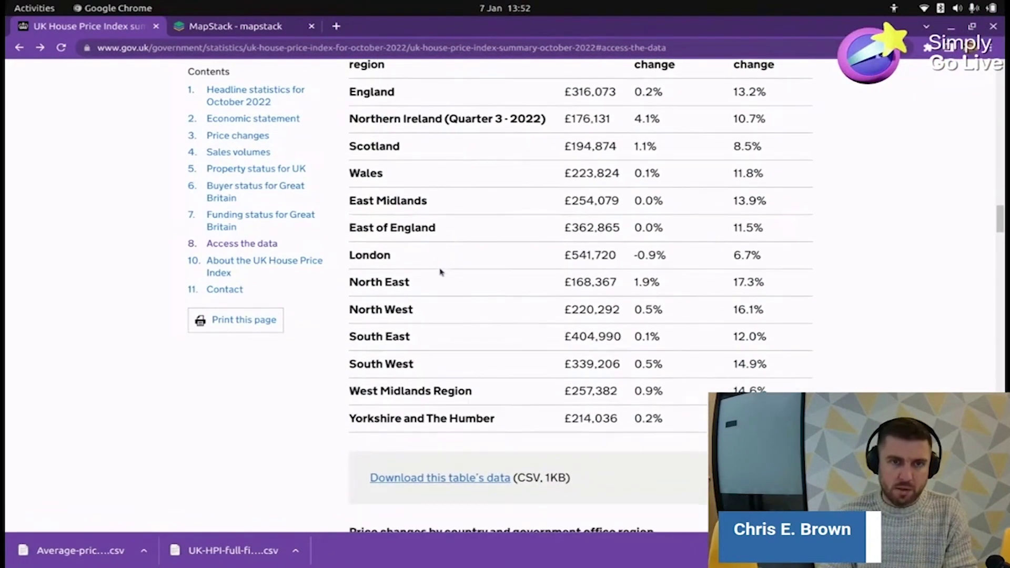
{"action": "scroll", "coordinate": [441, 272], "scroll_direction": "up", "scroll_amount": 2}
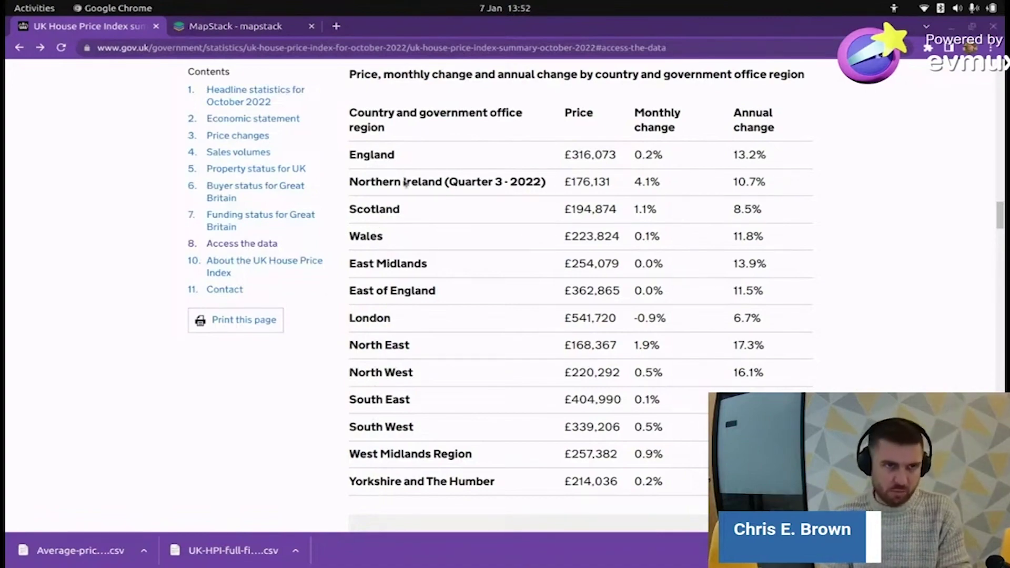
{"action": "key", "text": "alt+Tab"}
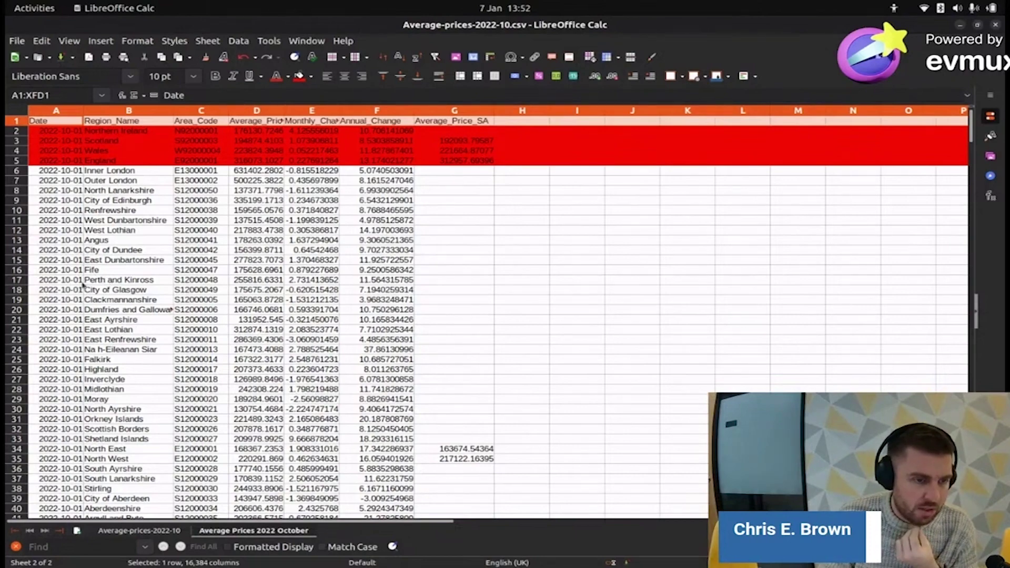
- Select the East of England, London and Yorkshire and The Humber region rows
{"action": "scroll", "coordinate": [83, 284], "scroll_direction": "down", "scroll_amount": 4}
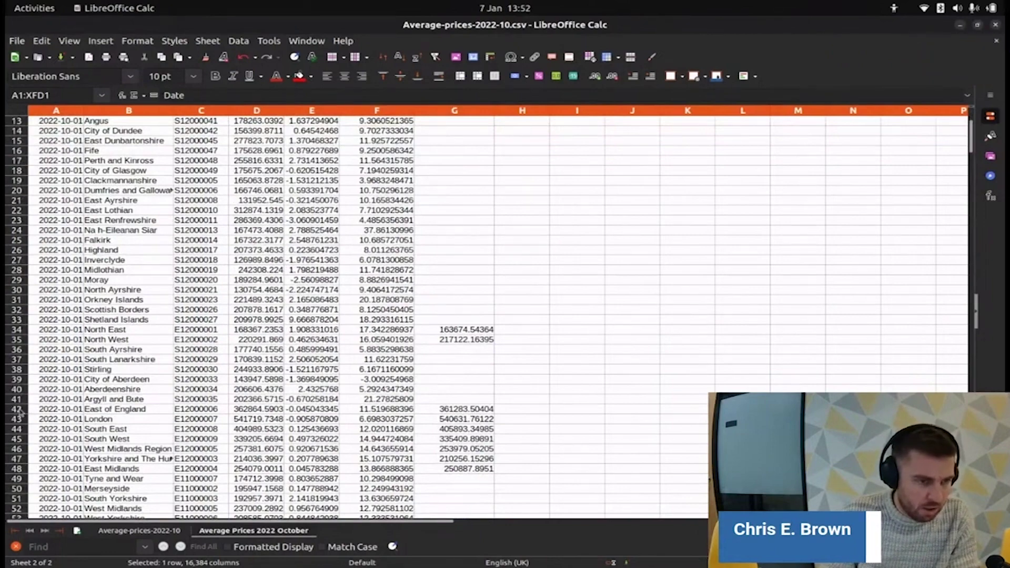
{"action": "left_click_drag", "start_coordinate": [20, 412], "coordinate": [18, 450]}
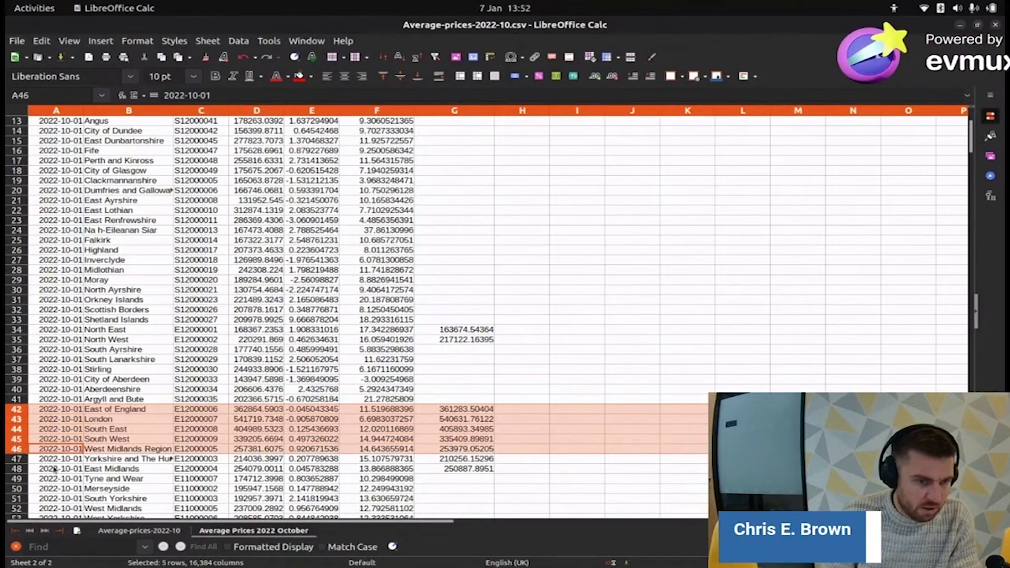
{"action": "scroll", "coordinate": [54, 468], "scroll_direction": "down", "scroll_amount": 1}
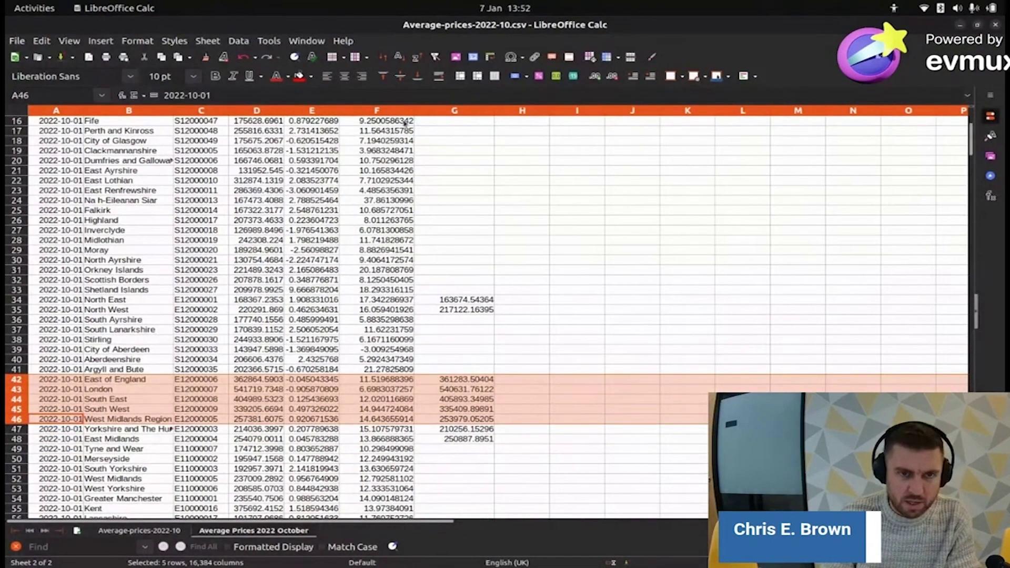
{"action": "key", "text": "alt+Tab"}
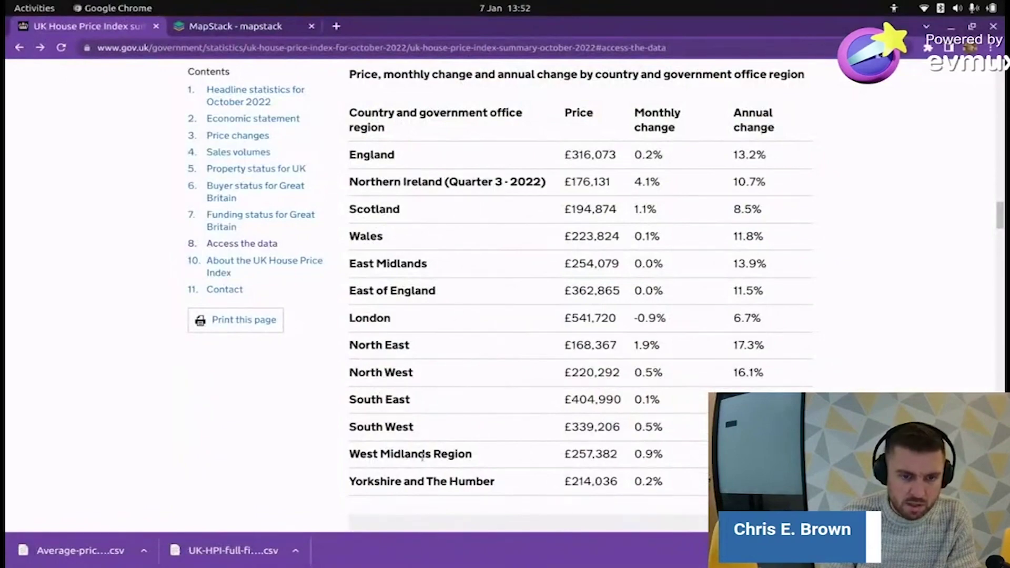
{"action": "key", "text": "alt+Tab"}
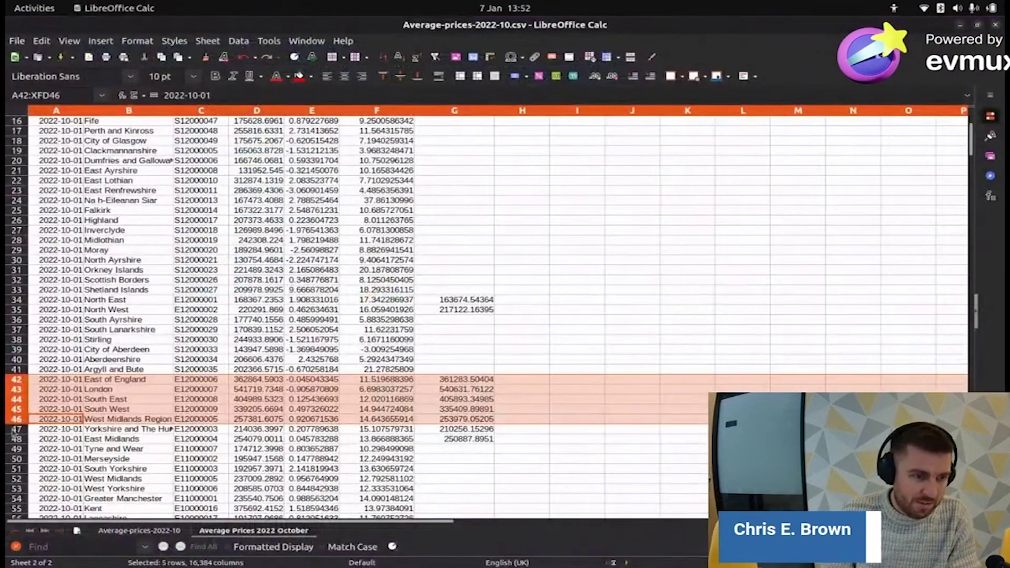
{"action": "left_click", "coordinate": [14, 428], "text": "shift"}
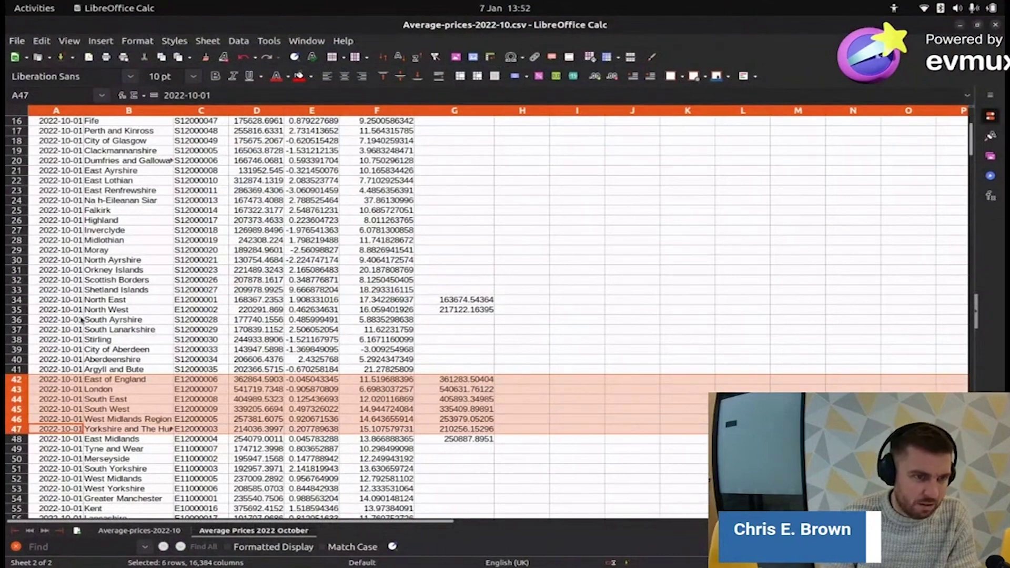
- Add North East, North West and East Midlands rows, then fill the selection bright orange
{"action": "left_click", "coordinate": [16, 299], "text": "ctrl"}
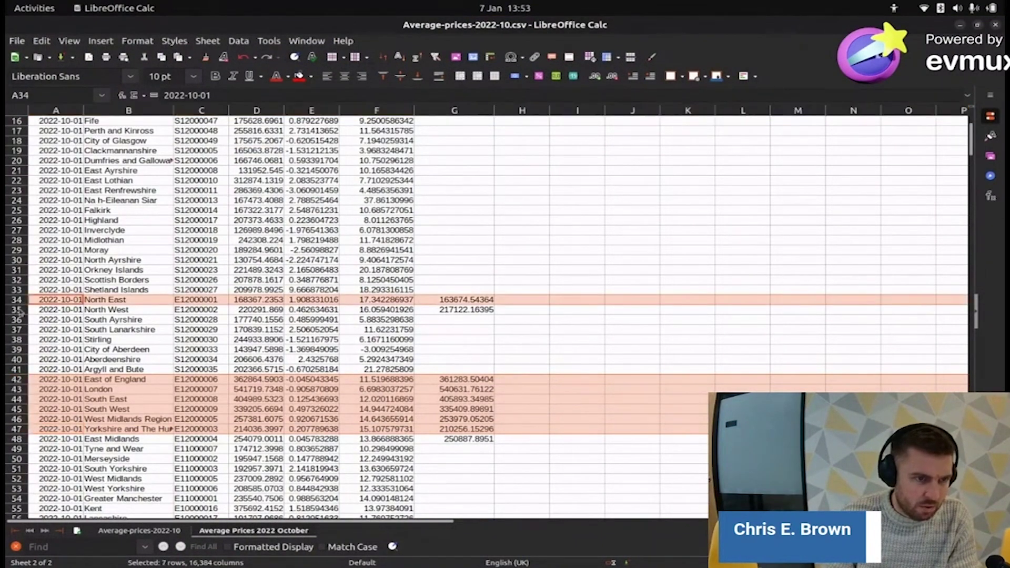
{"action": "left_click", "coordinate": [18, 310], "text": "ctrl"}
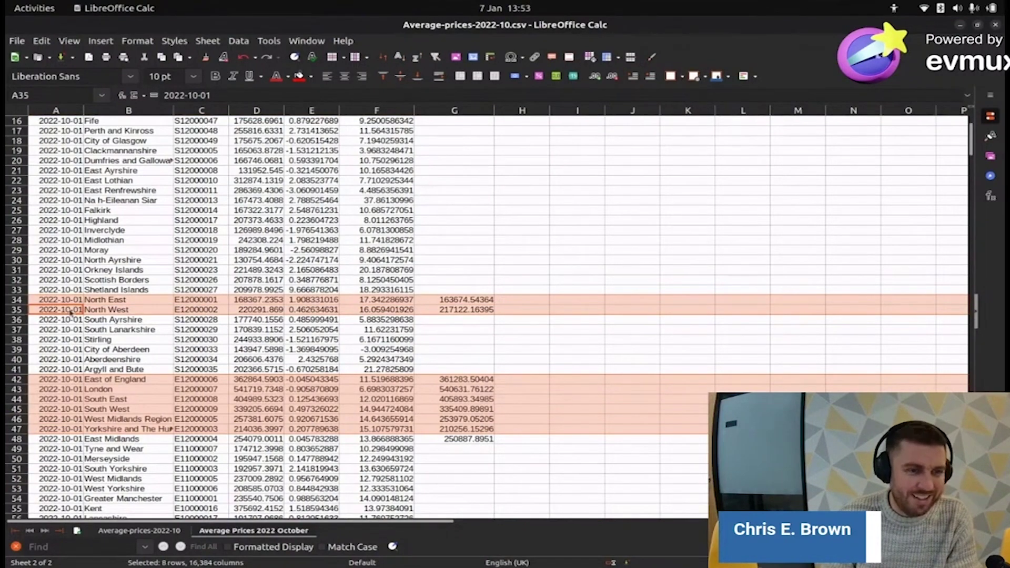
{"action": "scroll", "coordinate": [99, 161], "scroll_direction": "up", "scroll_amount": 4}
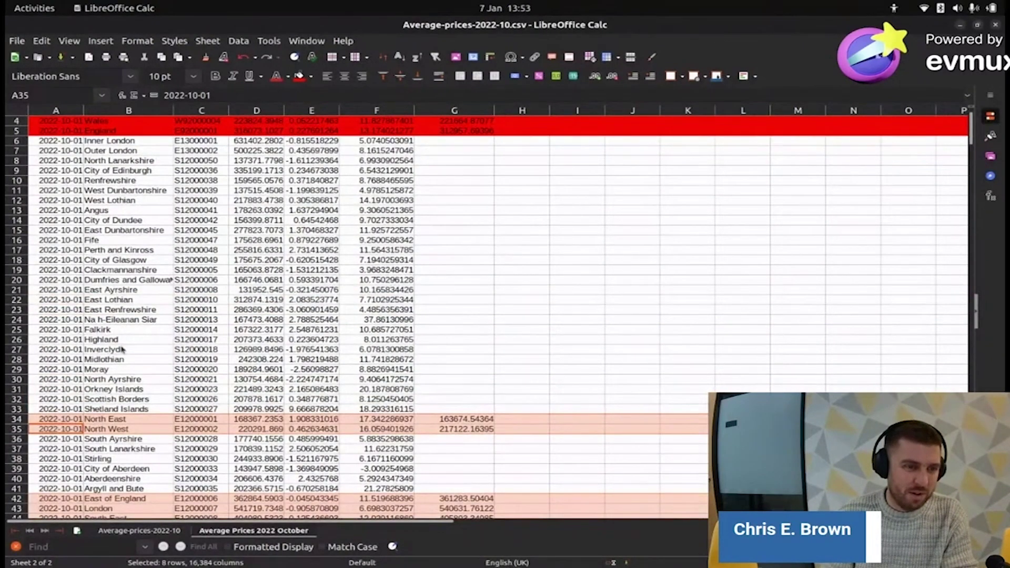
{"action": "scroll", "coordinate": [122, 350], "scroll_direction": "down", "scroll_amount": 2}
{"action": "scroll", "coordinate": [121, 352], "scroll_direction": "down", "scroll_amount": 1}
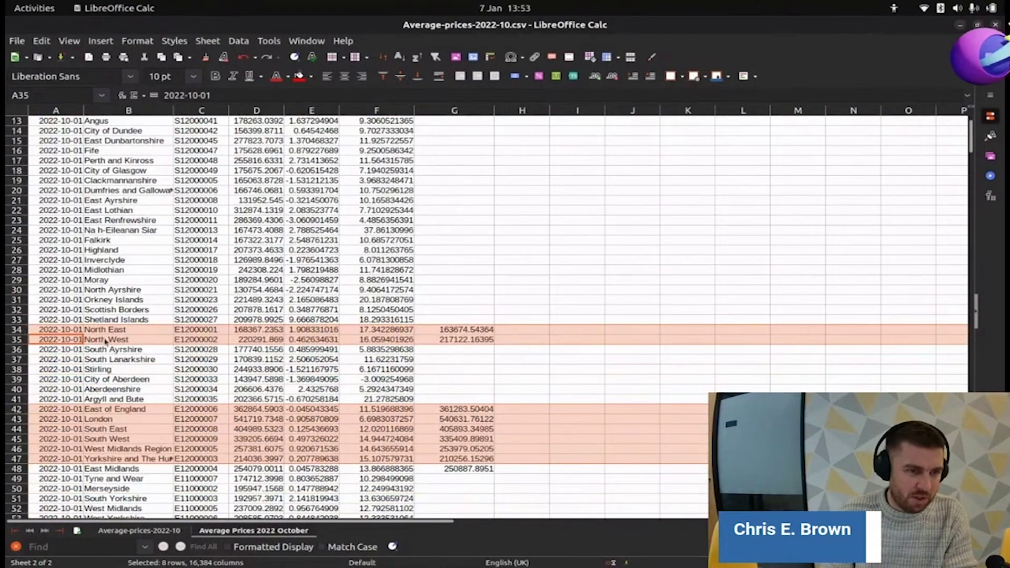
{"action": "scroll", "coordinate": [97, 433], "scroll_direction": "down", "scroll_amount": 2}
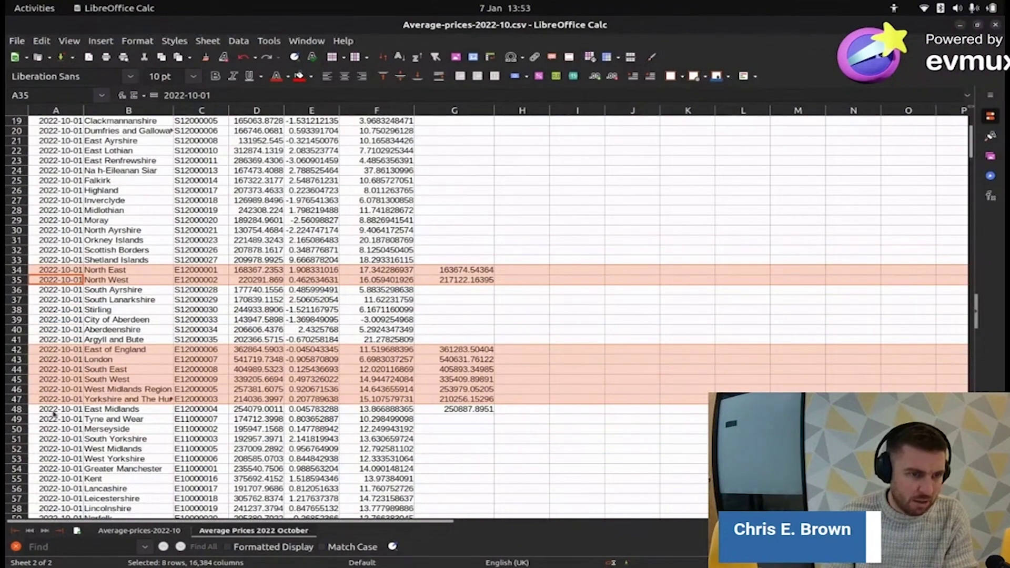
{"action": "left_click", "coordinate": [18, 410], "text": "ctrl"}
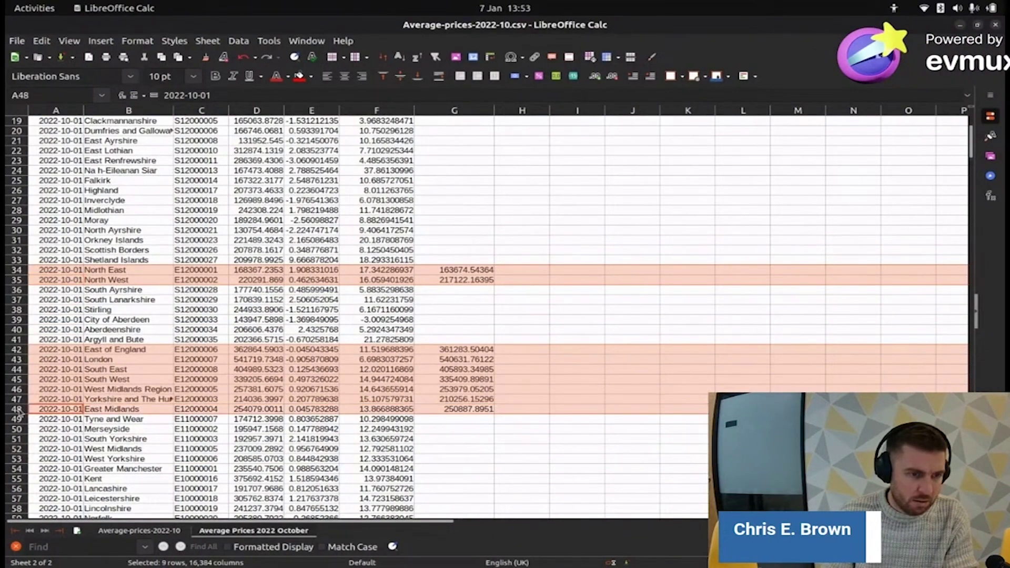
{"action": "left_click", "coordinate": [310, 78]}
{"action": "left_click", "coordinate": [322, 149]}
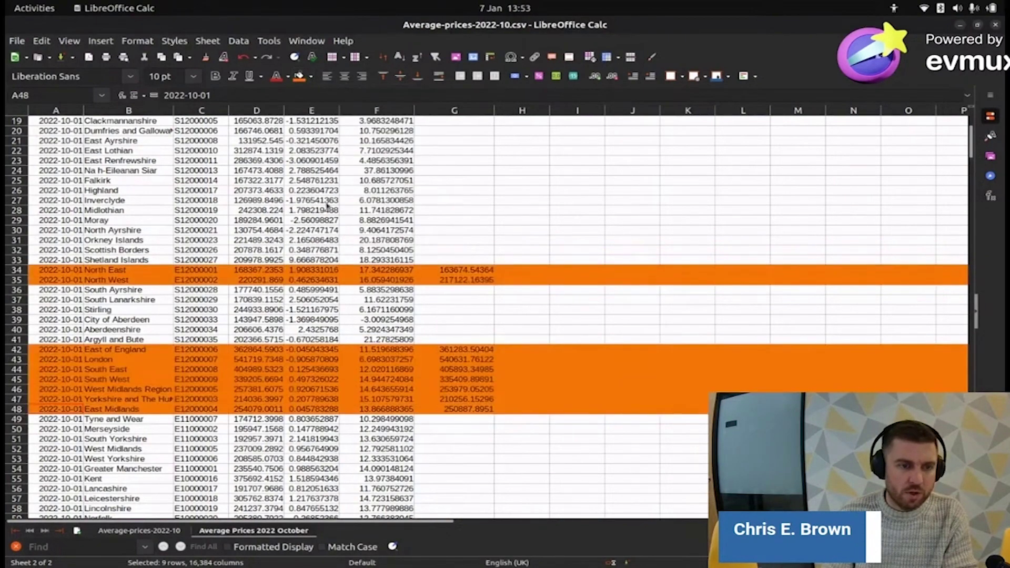
{"action": "key", "text": "alt+Tab"}
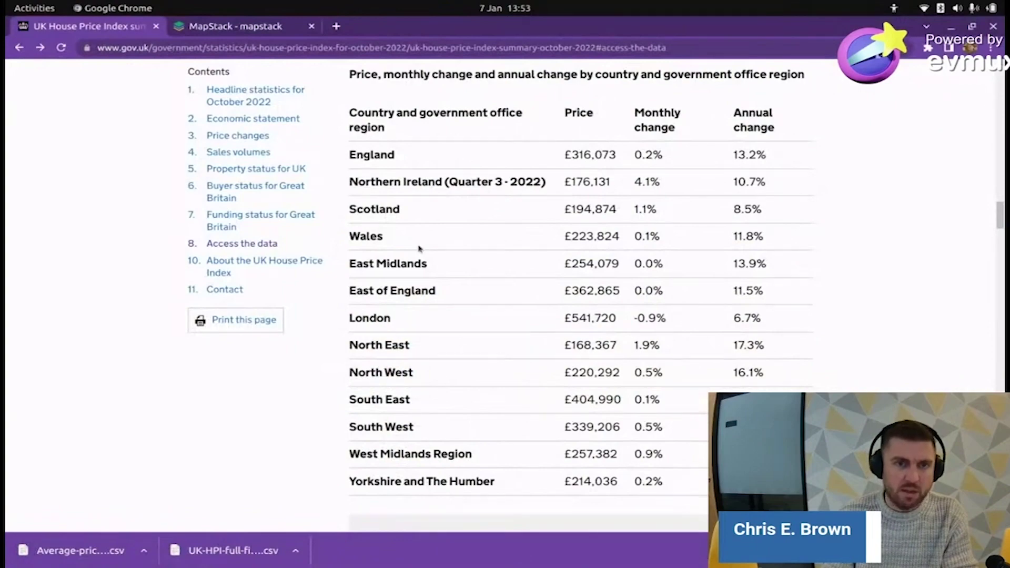
{"action": "key", "text": "alt+Tab"}
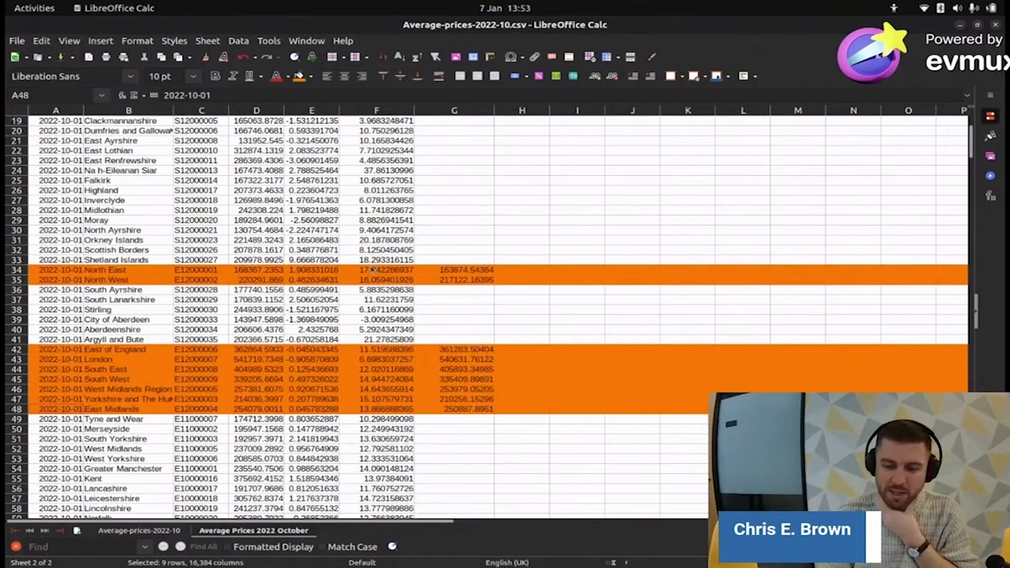
{"action": "scroll", "coordinate": [372, 270], "scroll_direction": "down", "scroll_amount": 1}
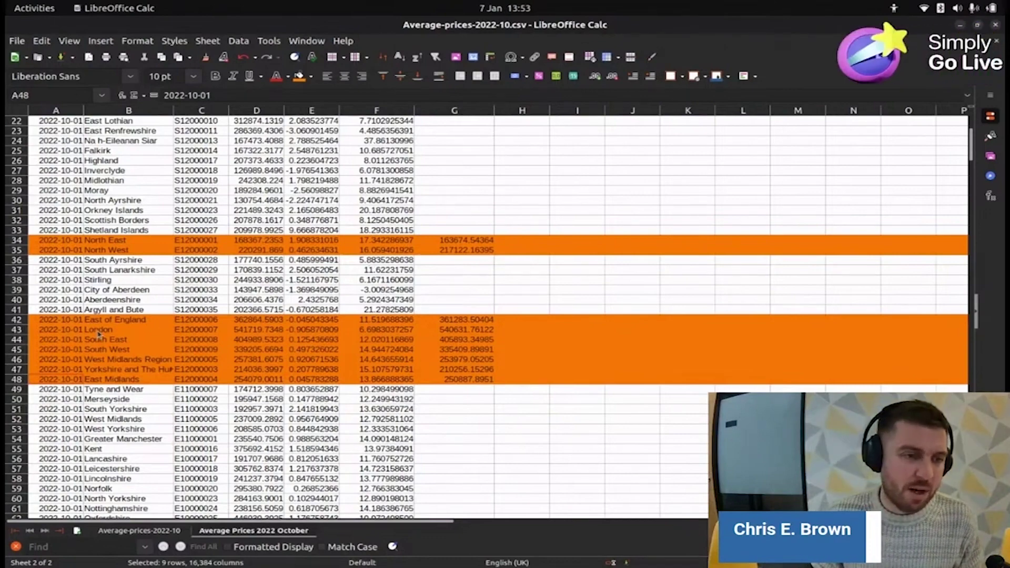
{"action": "scroll", "coordinate": [125, 311], "scroll_direction": "down", "scroll_amount": 5}
{"action": "scroll", "coordinate": [125, 311], "scroll_direction": "up", "scroll_amount": 12}
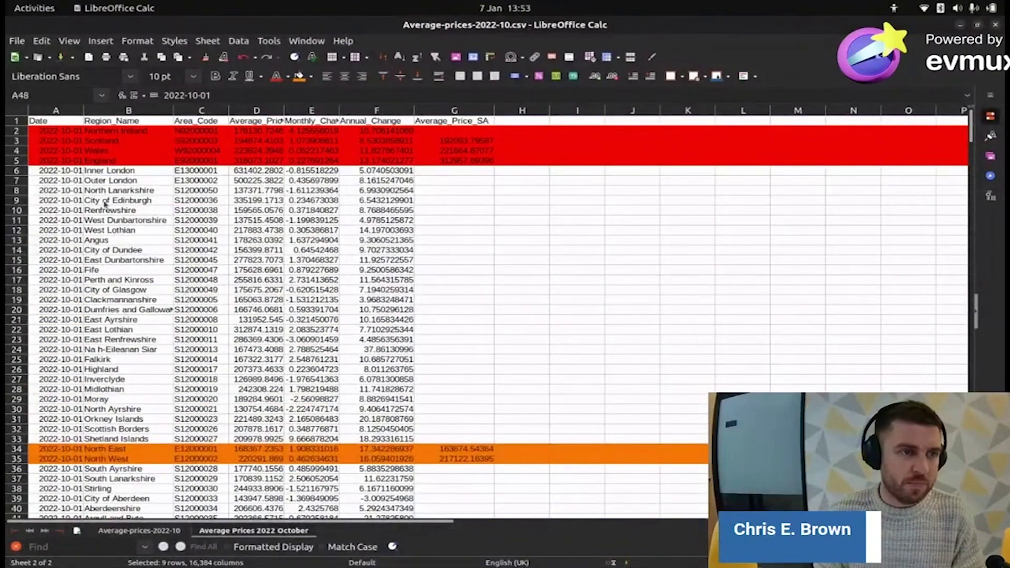
- Copy the whole sheet and paste it into a new sheet inserted after the current one
{"action": "left_click", "coordinate": [59, 122]}
{"action": "key", "text": "ctrl+a"}
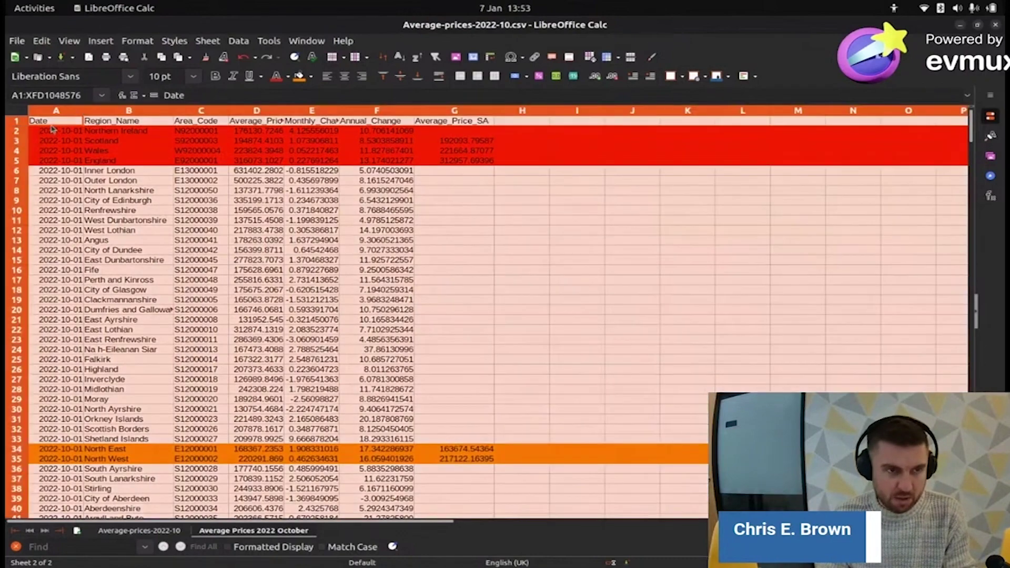
{"action": "right_click", "coordinate": [327, 530]}
{"action": "left_click", "coordinate": [398, 377]}
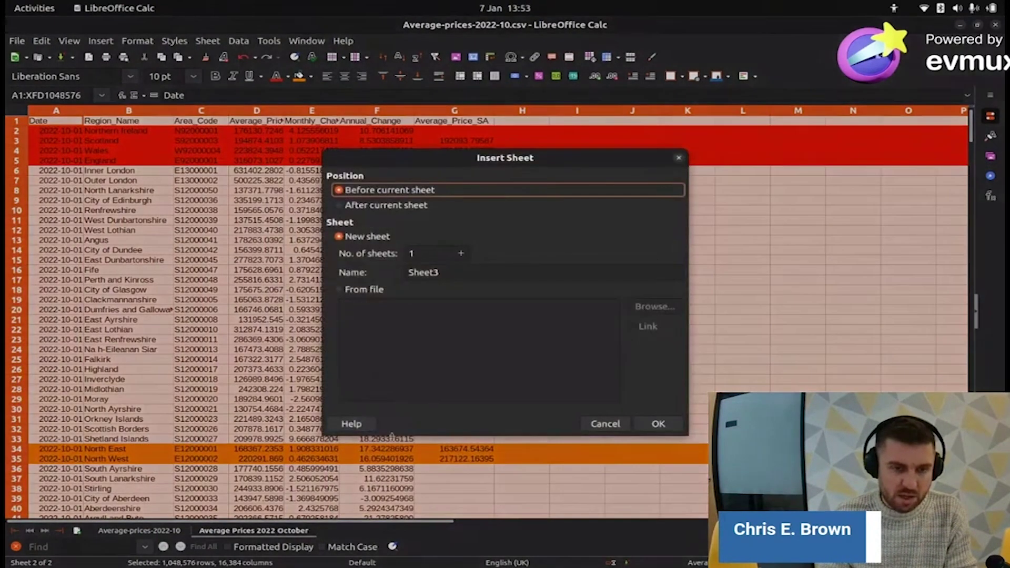
{"action": "left_click", "coordinate": [371, 209]}
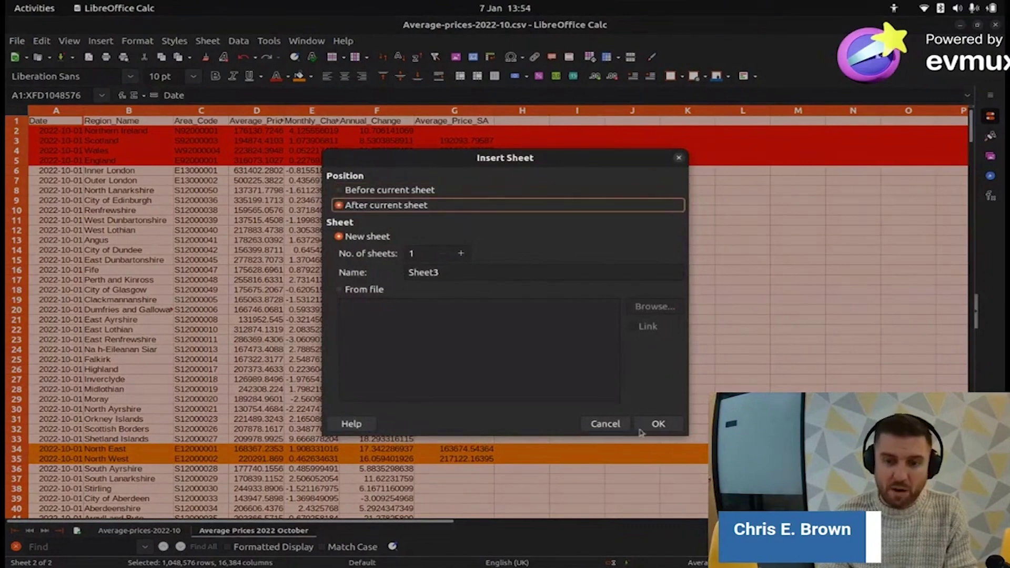
{"action": "left_click", "coordinate": [658, 423]}
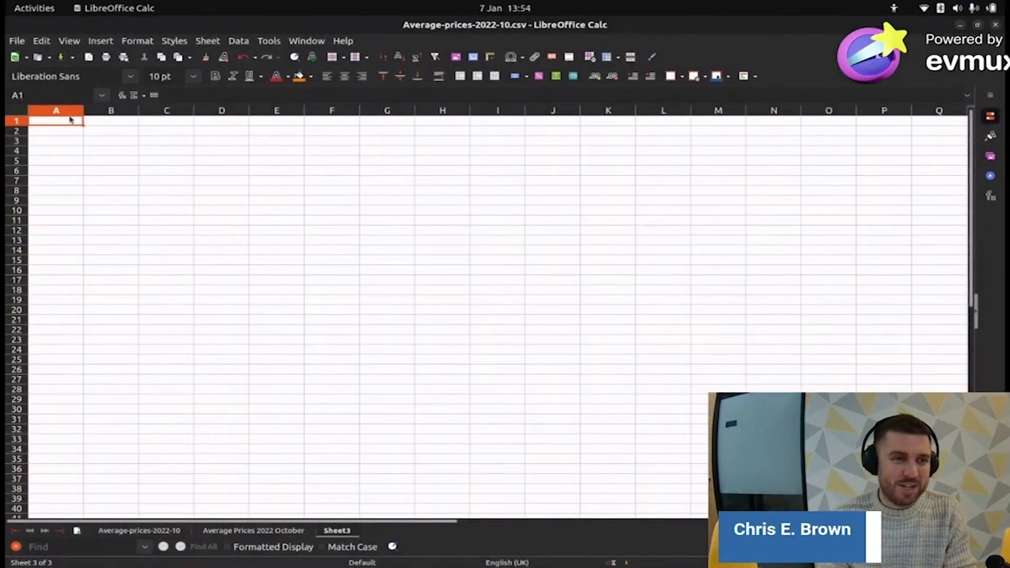
{"action": "key", "text": "ctrl+v"}
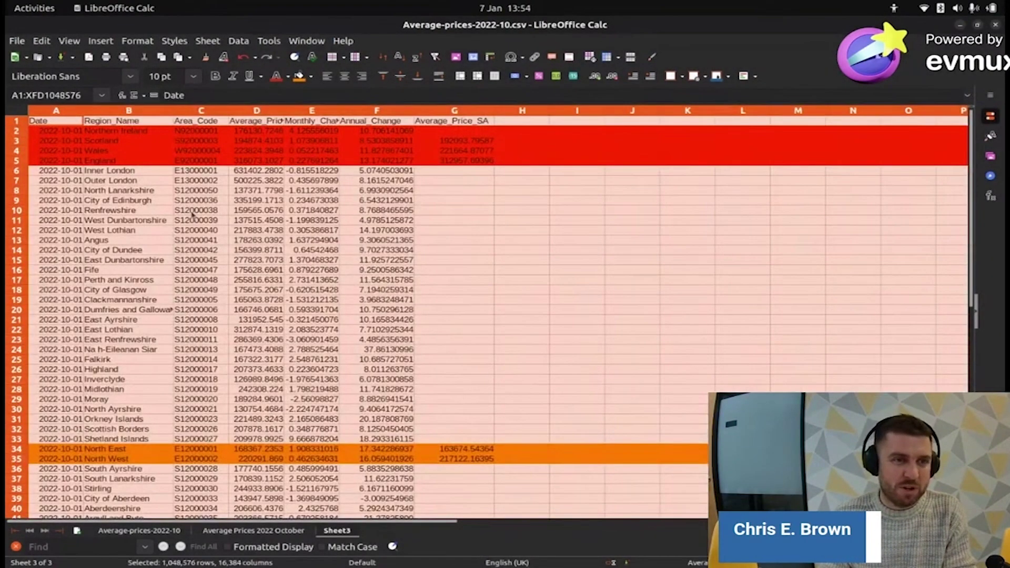
{"action": "left_click", "coordinate": [192, 213]}
{"action": "left_click", "coordinate": [17, 130]}
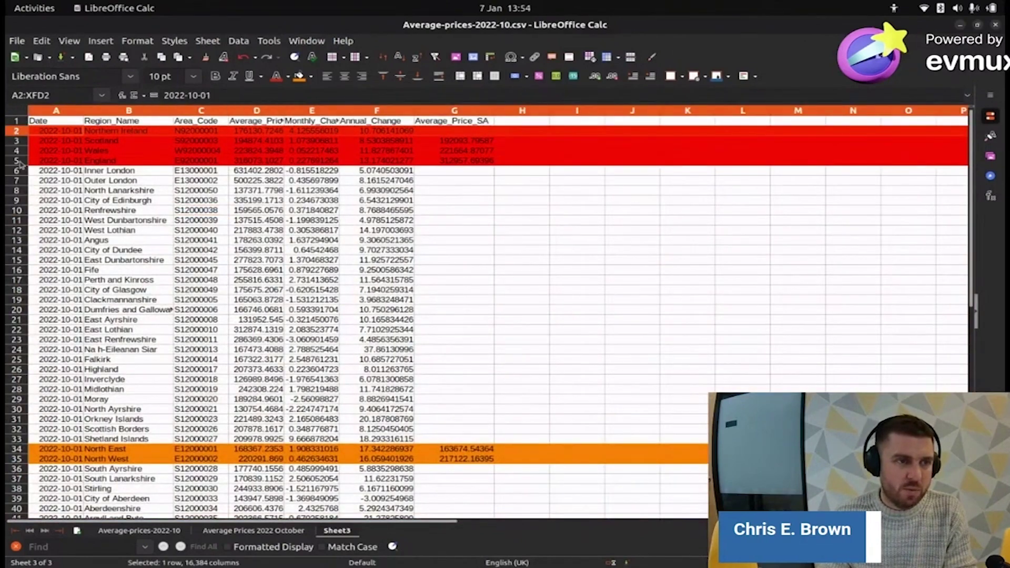
- Rename the new sheet to 'Average Prices 2022 October Areas'
{"action": "right_click", "coordinate": [339, 530]}
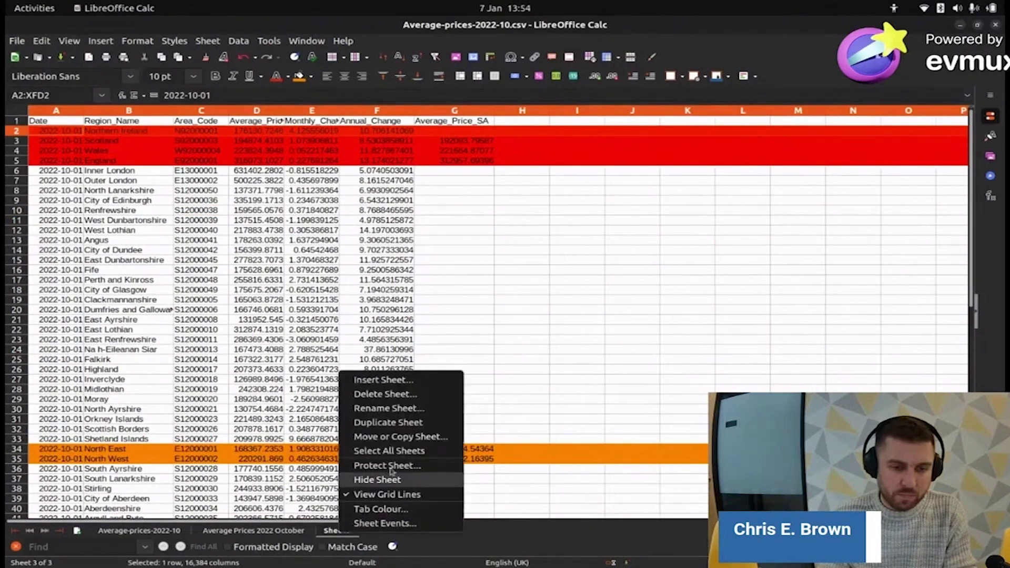
{"action": "left_click", "coordinate": [386, 409]}
{"action": "type", "text": "Avea"}
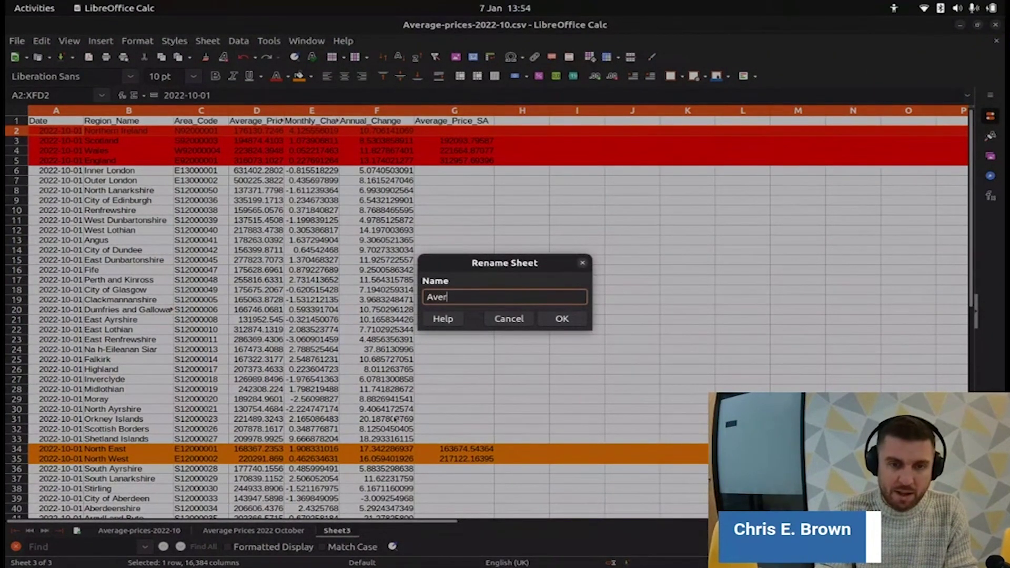
{"action": "type", "text": "age Prices O"}
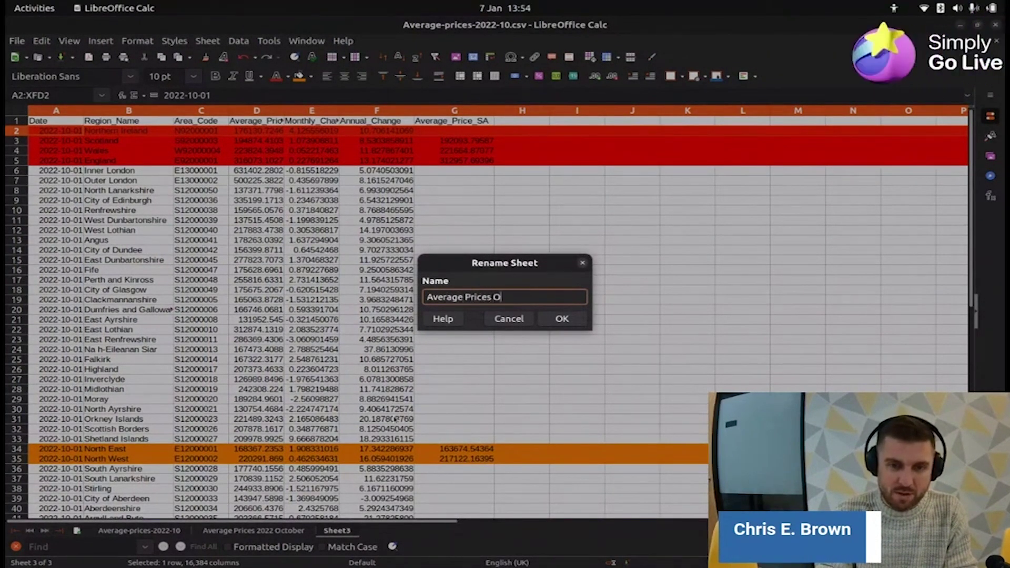
{"action": "type", "text": "ctob"}
{"action": "key", "text": "BackSpace"}
{"action": "key", "text": "BackSpace"}
{"action": "key", "text": "BackSpace"}
{"action": "key", "text": "BackSpace"}
{"action": "key", "text": "BackSpace"}
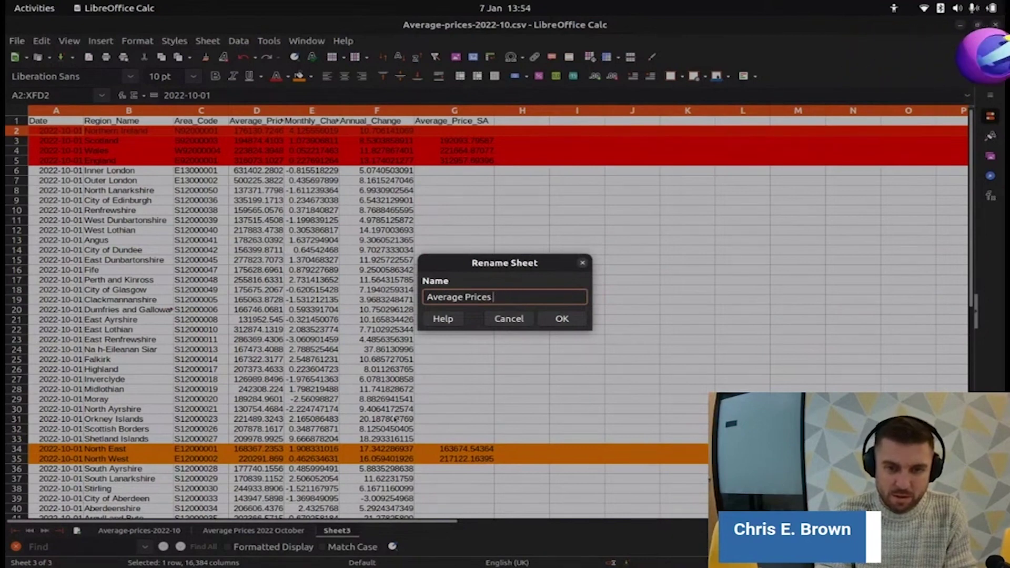
{"action": "type", "text": "2022 October Areas"}
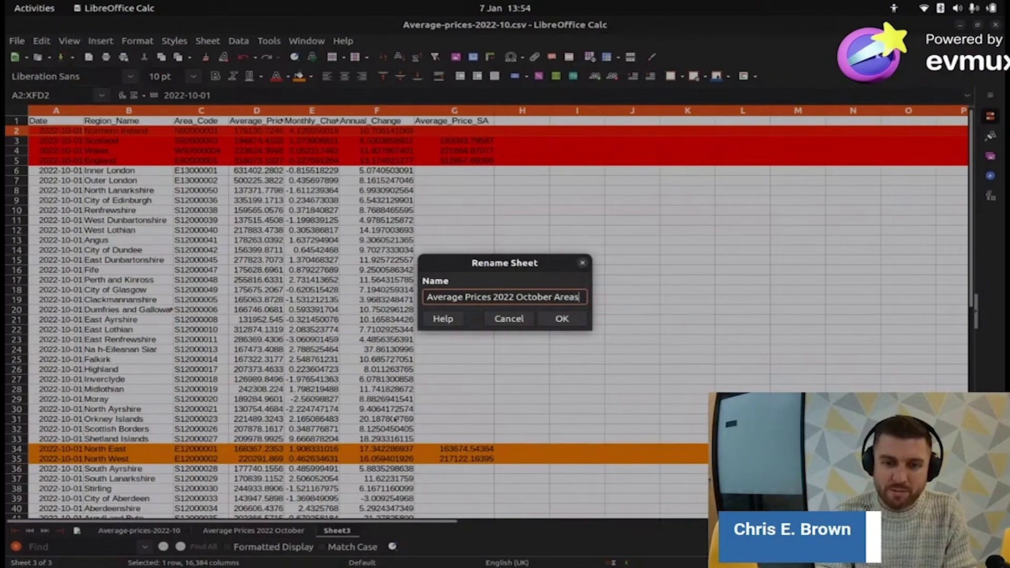
{"action": "key", "text": "Return"}
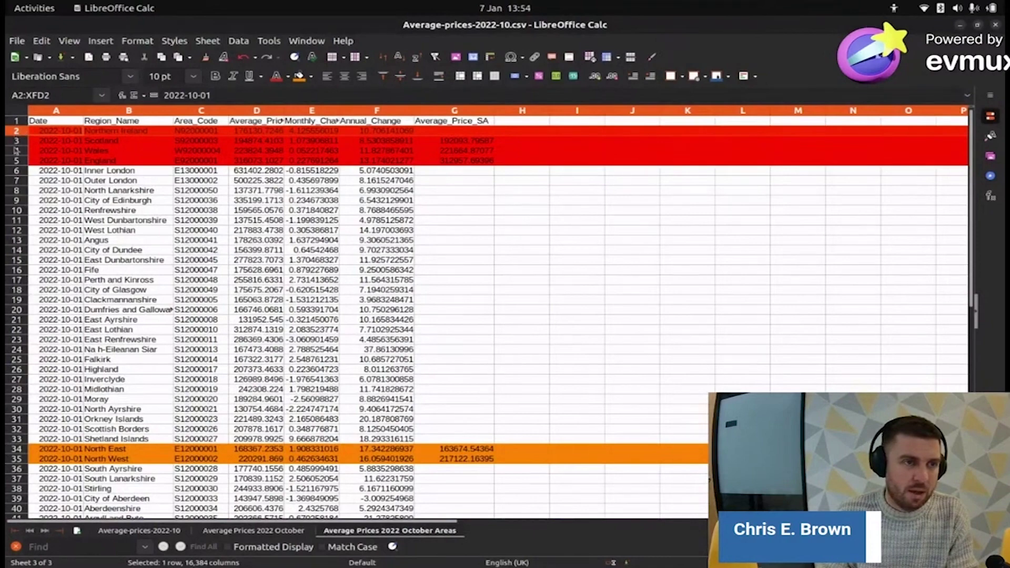
- Delete the four red country rows 2 to 5
{"action": "left_click", "coordinate": [16, 161], "text": "shift"}
{"action": "right_click", "coordinate": [16, 136]}
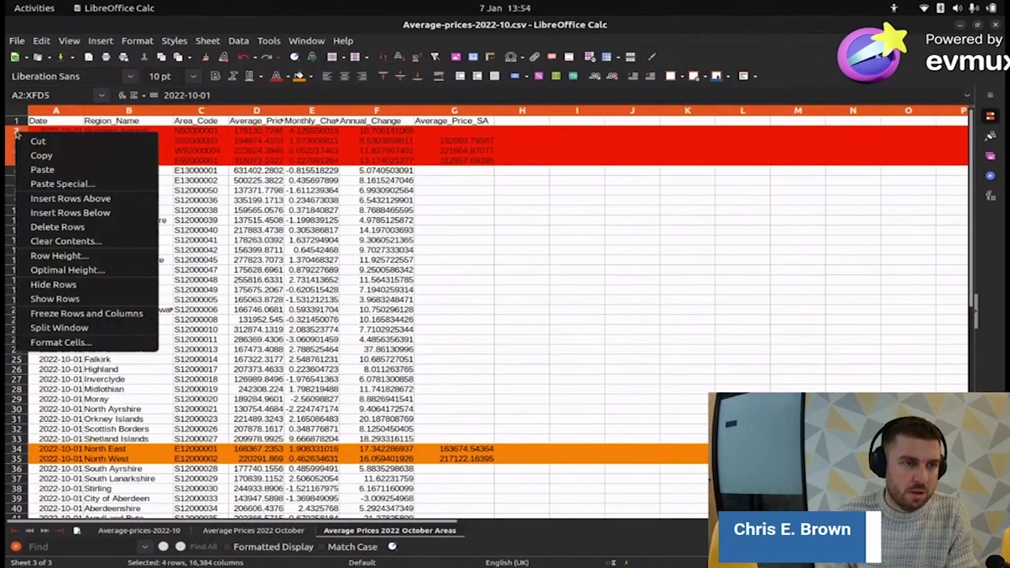
{"action": "left_click", "coordinate": [69, 227]}
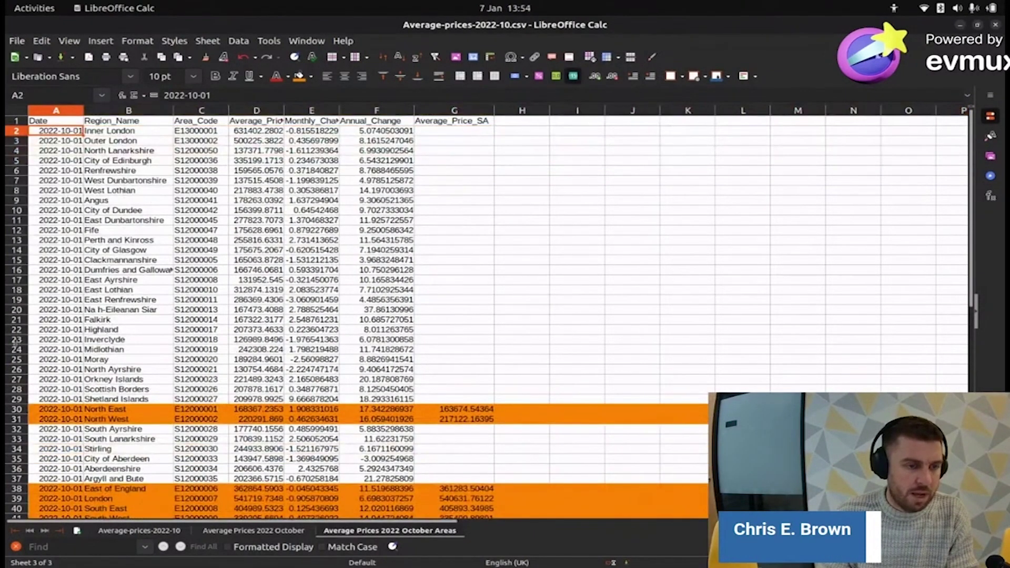
{"action": "scroll", "coordinate": [78, 400], "scroll_direction": "down", "scroll_amount": 8}
{"action": "scroll", "coordinate": [77, 400], "scroll_direction": "up", "scroll_amount": 2}
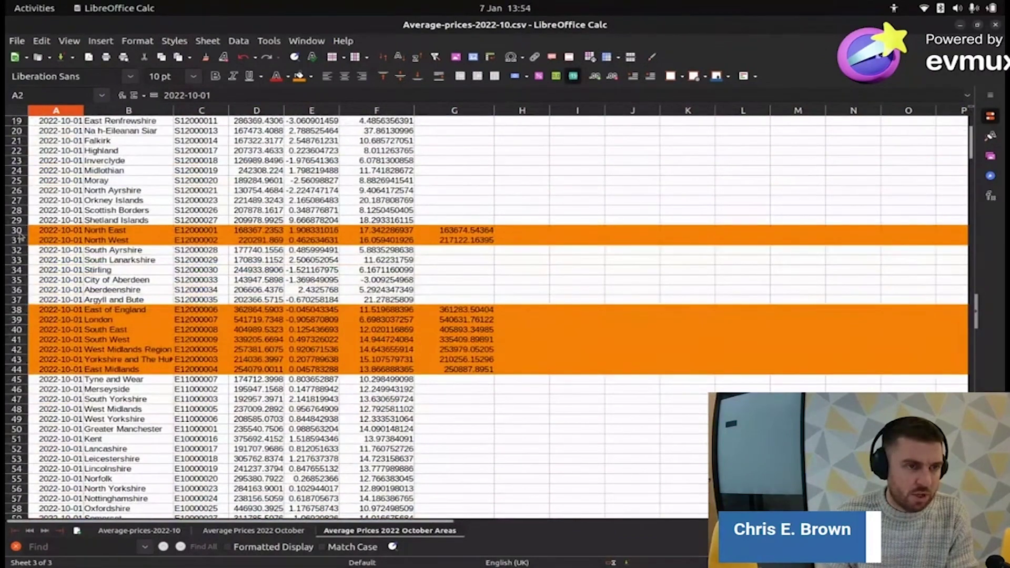
- Delete the English region rows 38 to 44, from East of England down
{"action": "left_click_drag", "start_coordinate": [20, 231], "coordinate": [22, 243]}
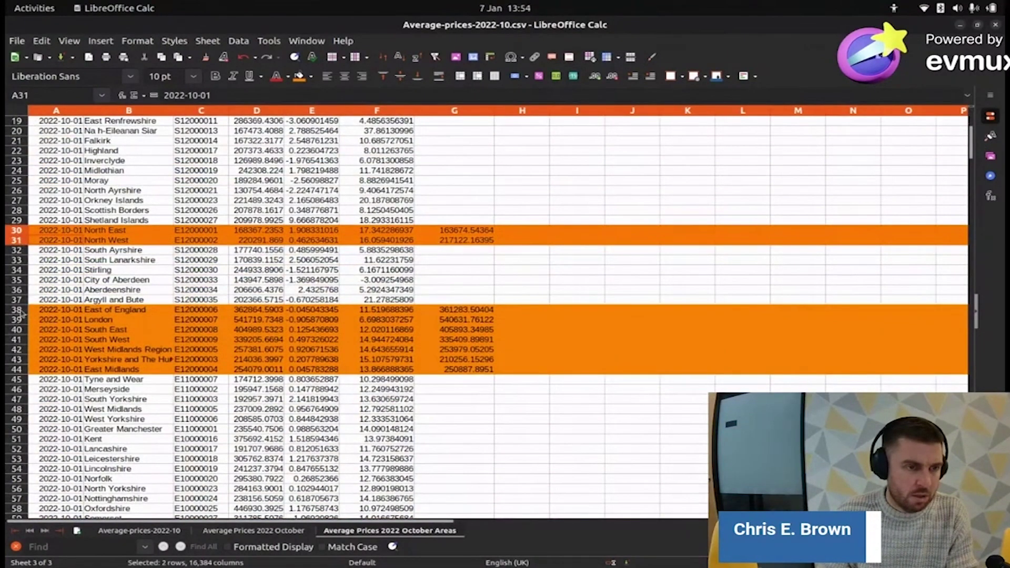
{"action": "left_click", "coordinate": [19, 232]}
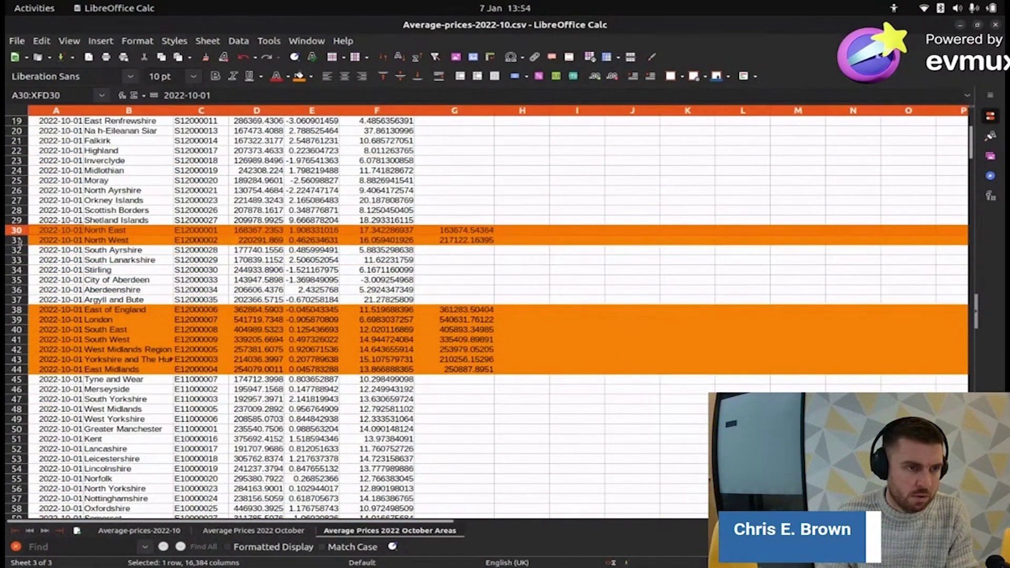
{"action": "left_click", "coordinate": [19, 241], "text": "shift"}
{"action": "left_click", "coordinate": [18, 310], "text": "shift"}
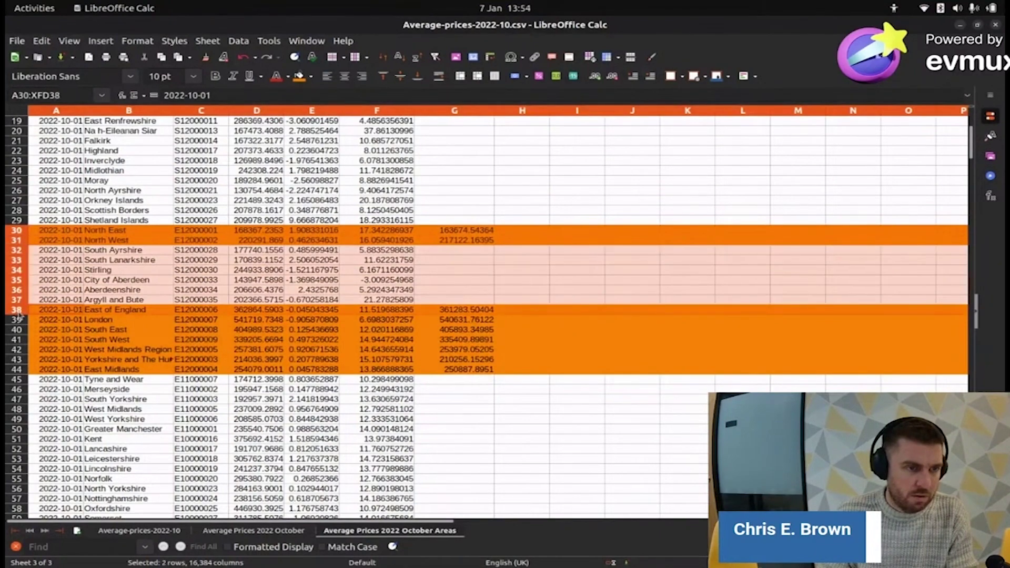
{"action": "left_click", "coordinate": [19, 241], "text": "shift"}
{"action": "left_click", "coordinate": [18, 310], "text": "ctrl"}
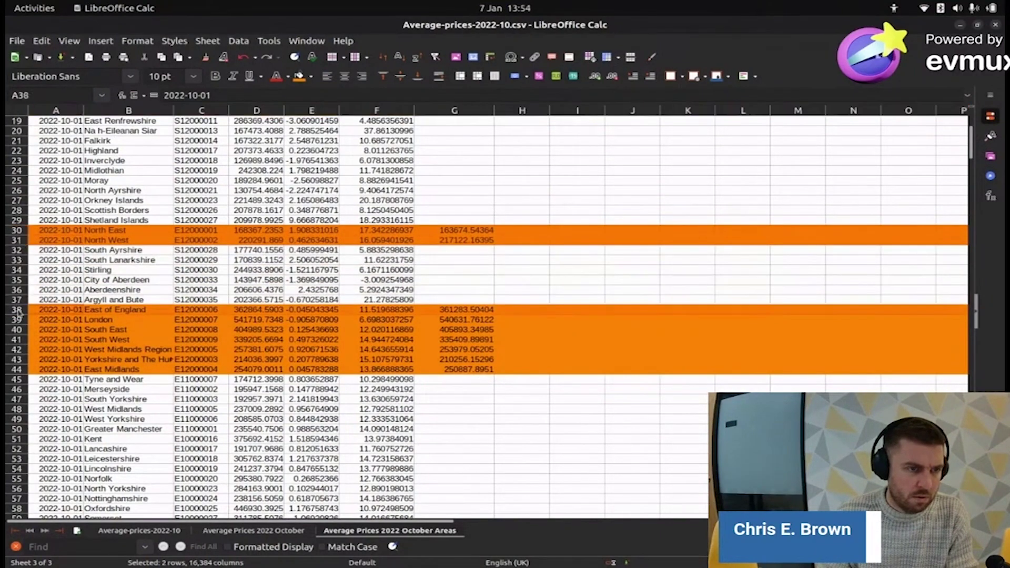
{"action": "left_click", "coordinate": [18, 321], "text": "ctrl"}
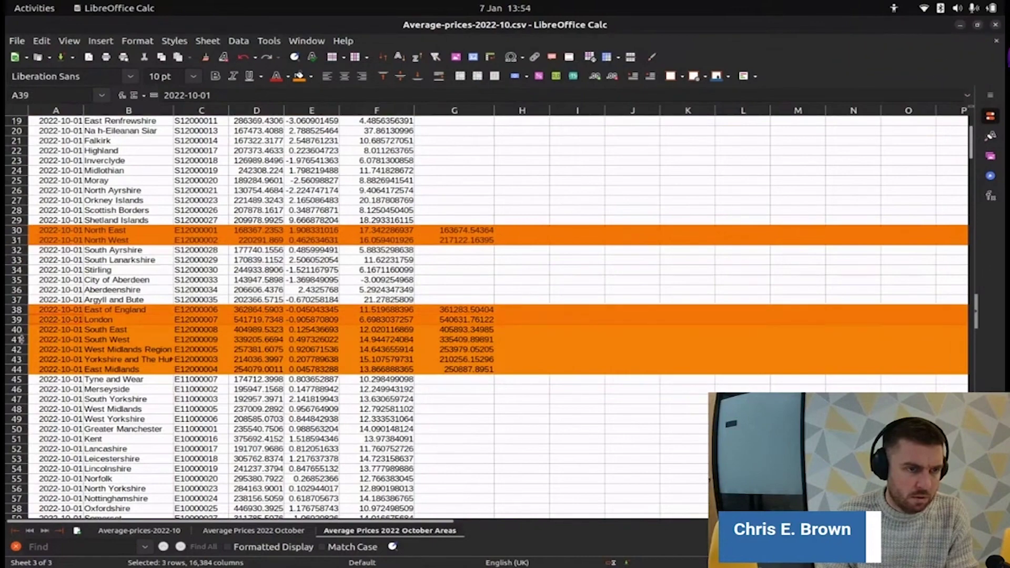
{"action": "left_click_drag", "start_coordinate": [18, 312], "coordinate": [19, 369]}
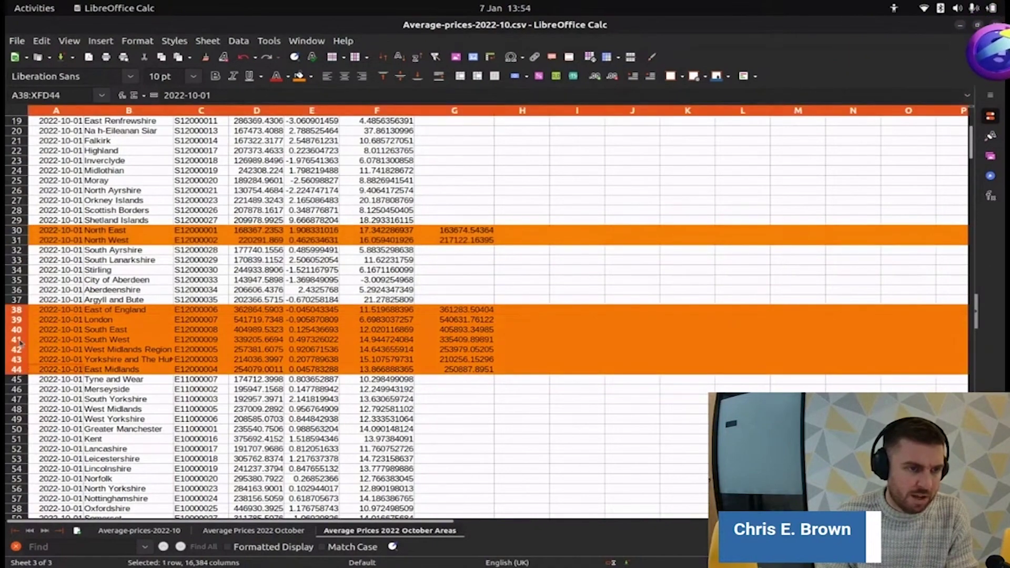
{"action": "right_click", "coordinate": [53, 338]}
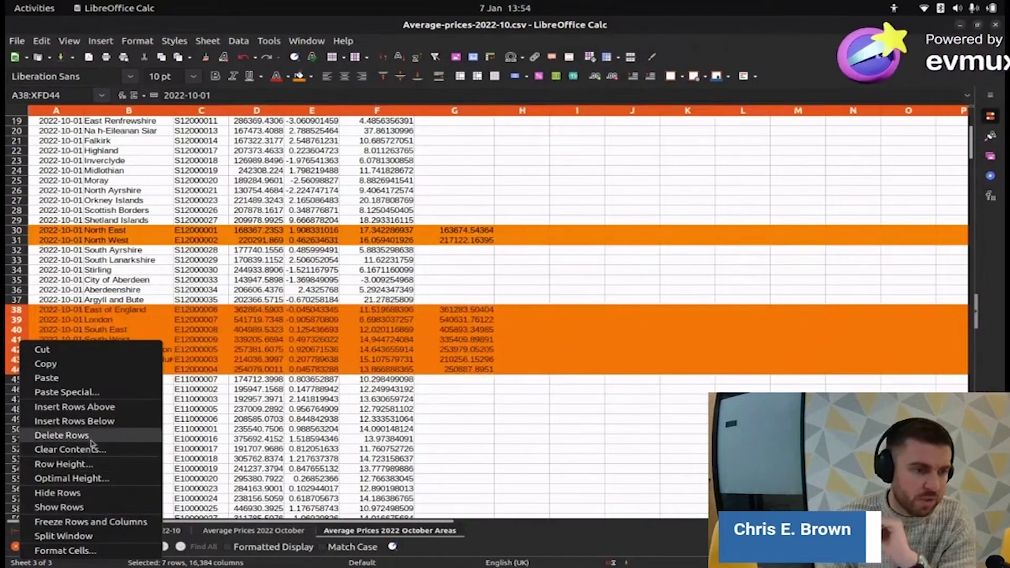
{"action": "left_click", "coordinate": [62, 436]}
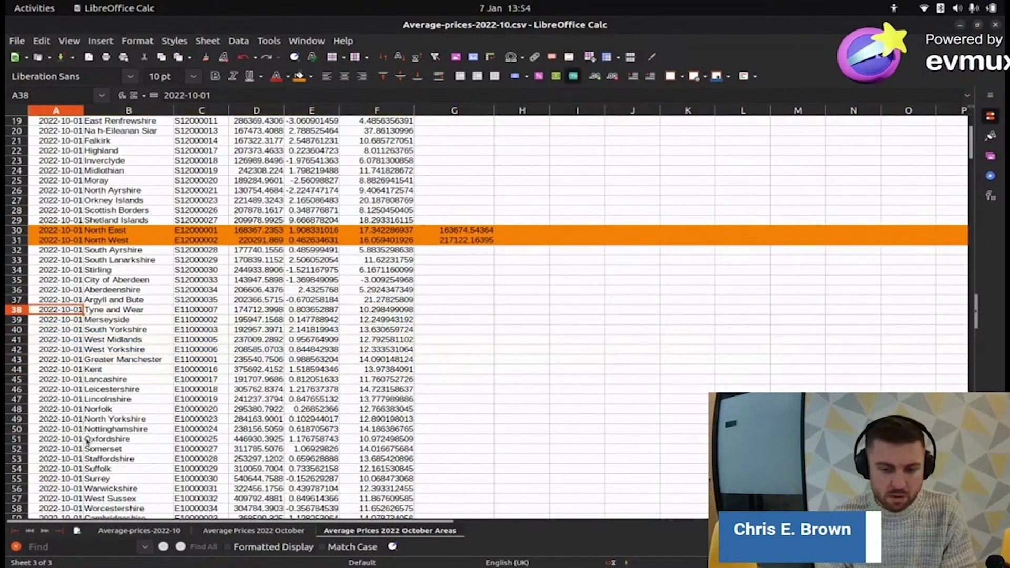
- Delete the North East and North West rows
{"action": "left_click_drag", "start_coordinate": [16, 230], "coordinate": [17, 240]}
{"action": "right_click", "coordinate": [16, 240]}
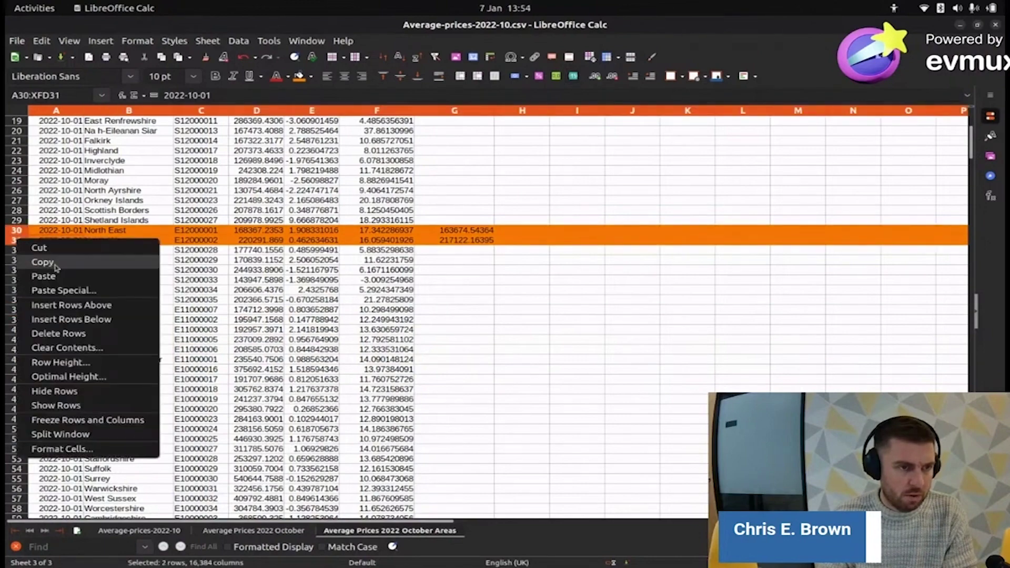
{"action": "left_click", "coordinate": [58, 333]}
{"action": "scroll", "coordinate": [242, 335], "scroll_direction": "down", "scroll_amount": 6}
{"action": "scroll", "coordinate": [242, 335], "scroll_direction": "down", "scroll_amount": 9}
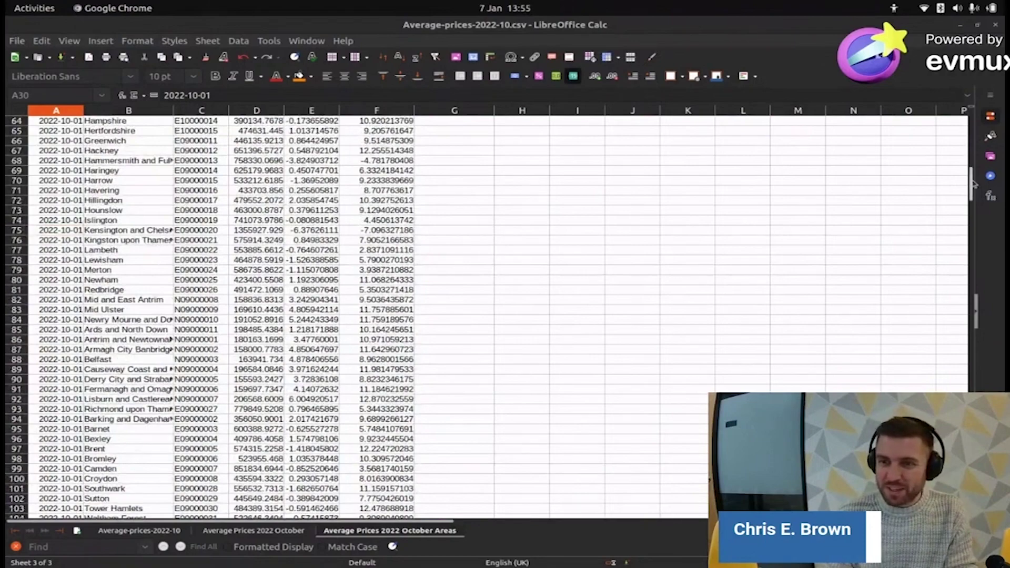
- Delete column G (Average_Price_SA) so the Areas sheet ends at Annual_Change
{"action": "left_click_drag", "start_coordinate": [973, 183], "coordinate": [974, 121]}
{"action": "left_click", "coordinate": [460, 109]}
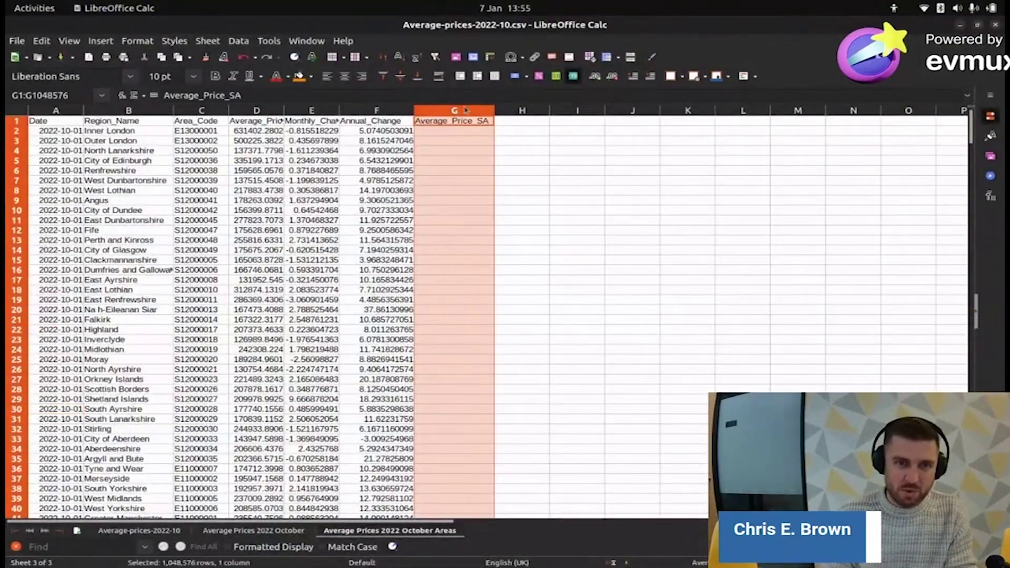
{"action": "right_click", "coordinate": [465, 110]}
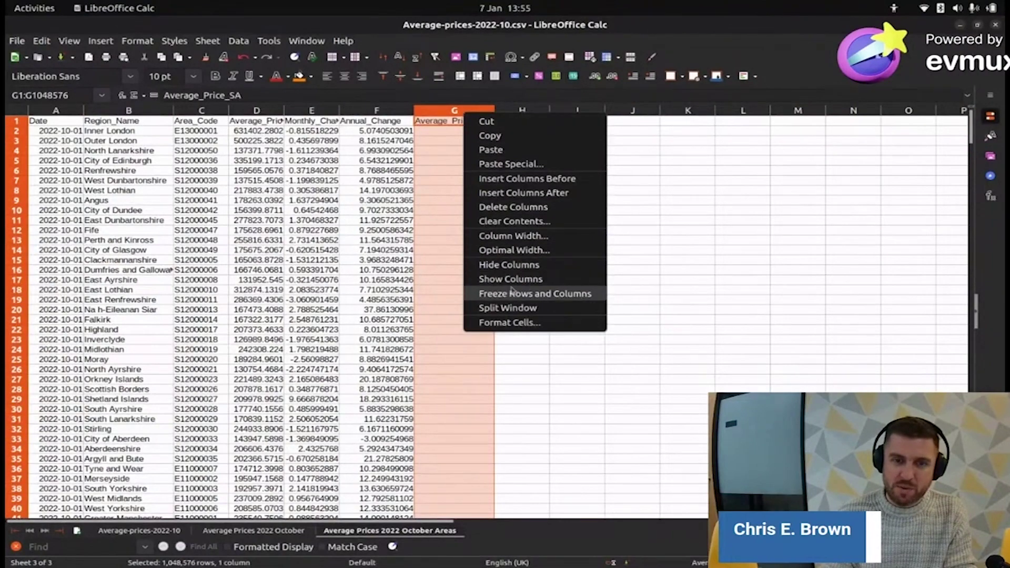
{"action": "left_click", "coordinate": [513, 207]}
{"action": "left_click", "coordinate": [460, 122]}
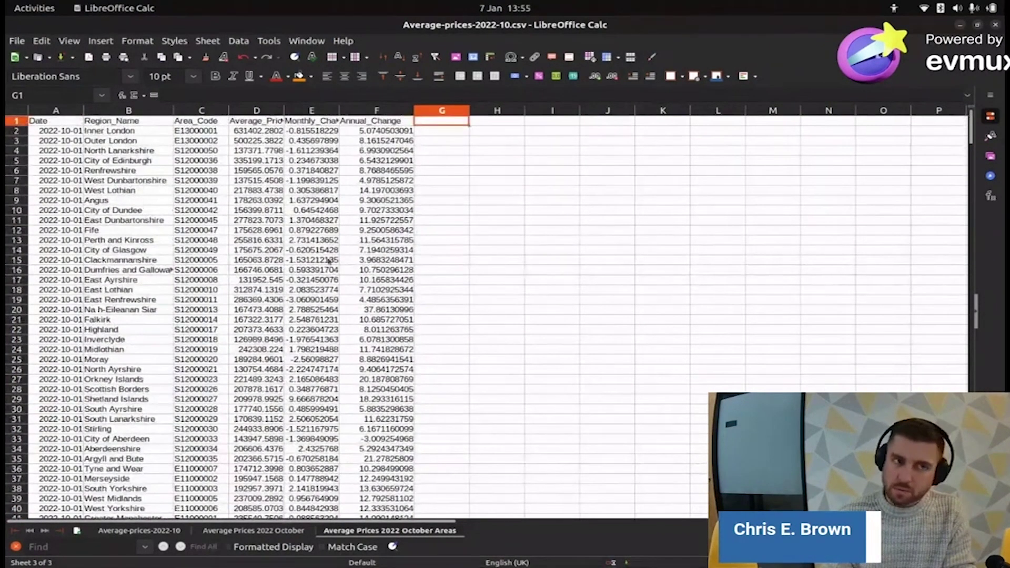
{"action": "right_click", "coordinate": [400, 530]}
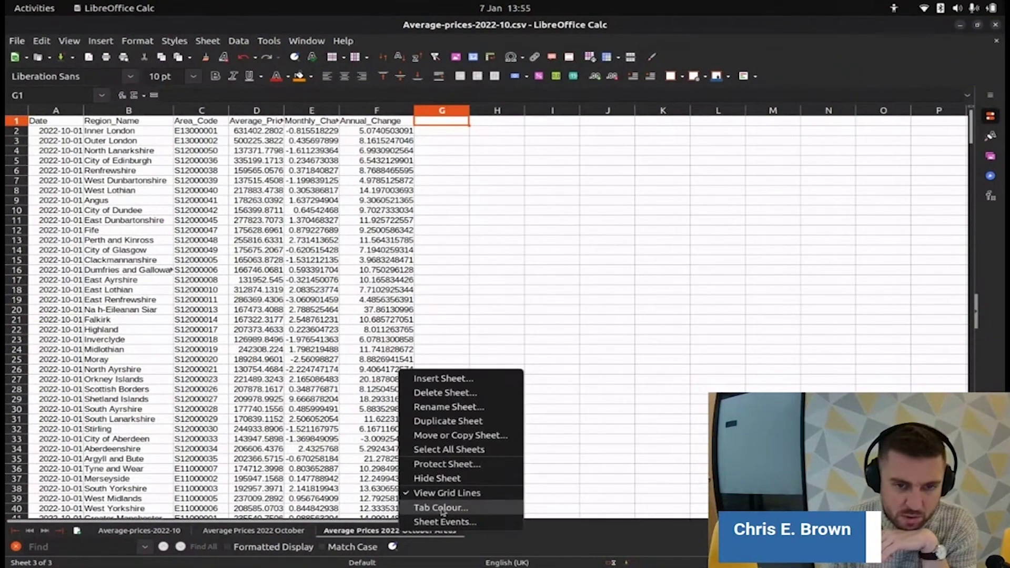
{"action": "key", "text": "Escape"}
- Save the Areas sheet as Average-prices-2022-10-Areas.csv in Text CSV format
{"action": "left_click", "coordinate": [17, 41]}
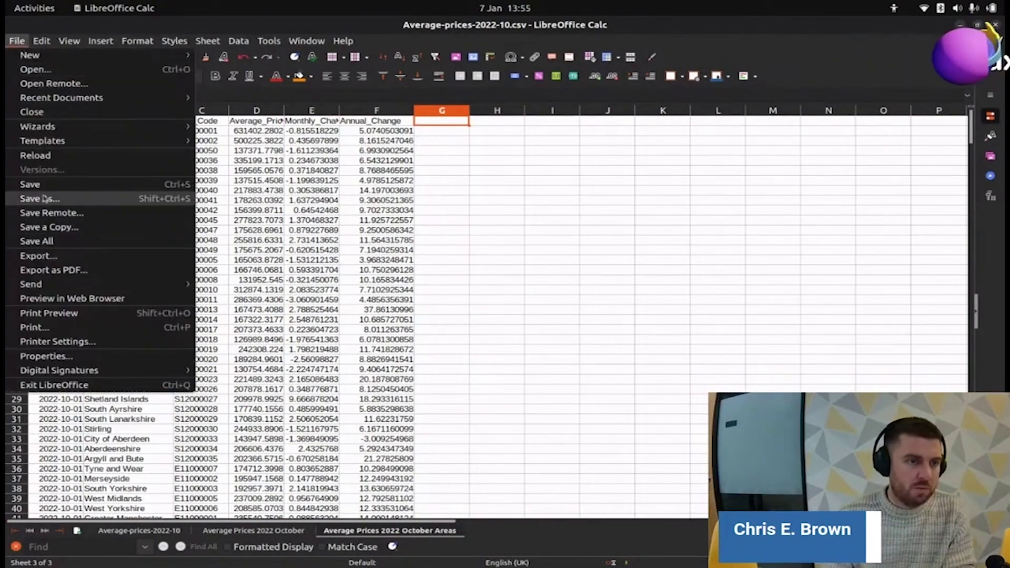
{"action": "left_click", "coordinate": [64, 255]}
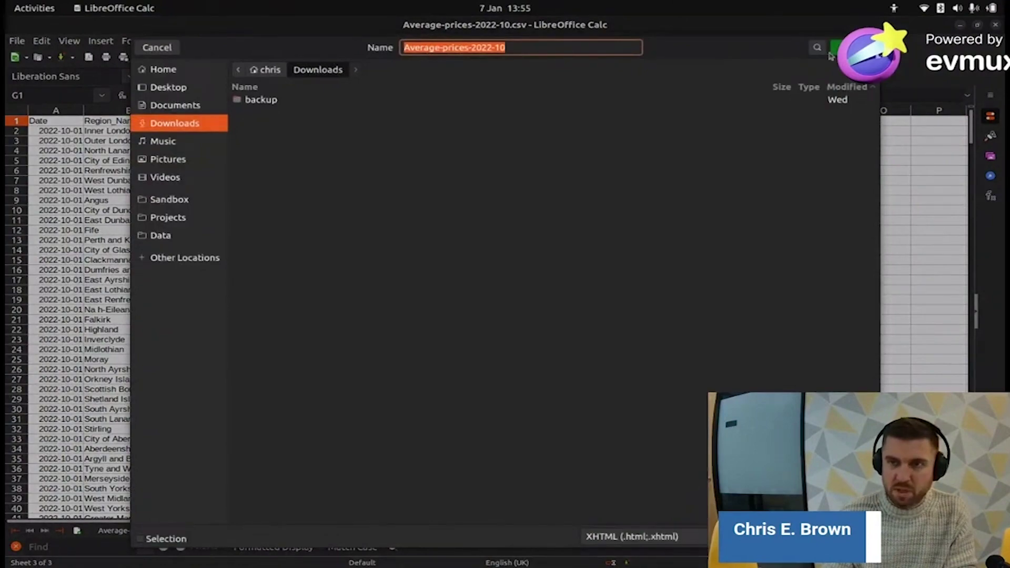
{"action": "left_click", "coordinate": [164, 48]}
{"action": "left_click", "coordinate": [17, 41]}
{"action": "left_click", "coordinate": [40, 203]}
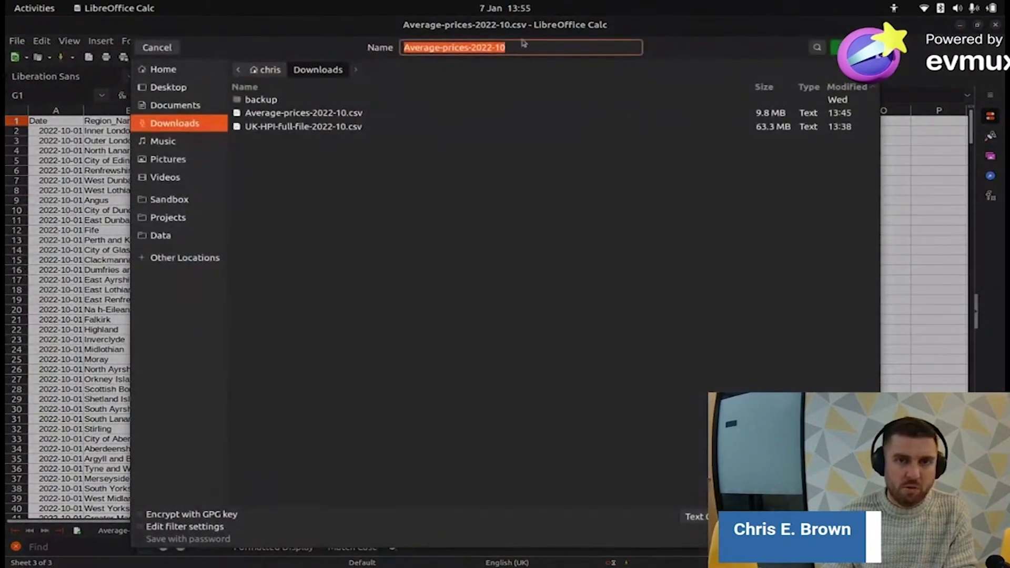
{"action": "left_click", "coordinate": [519, 49]}
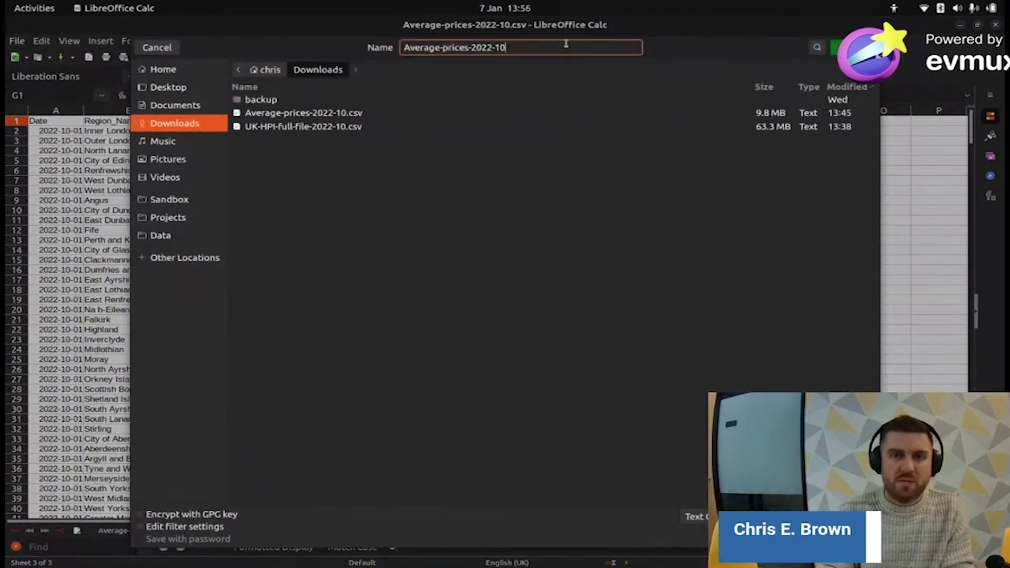
{"action": "key", "text": "Return"}
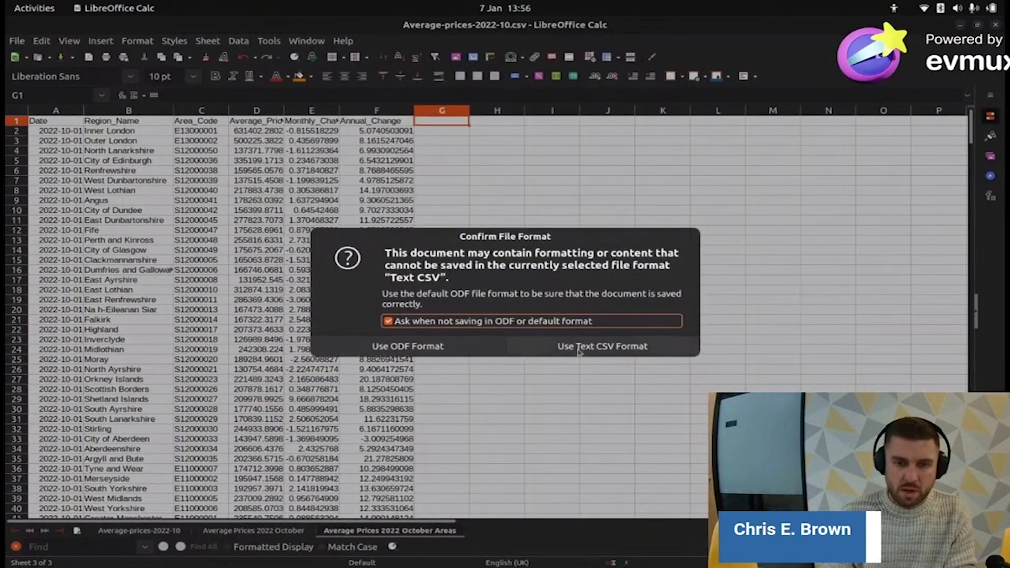
{"action": "left_click", "coordinate": [575, 347]}
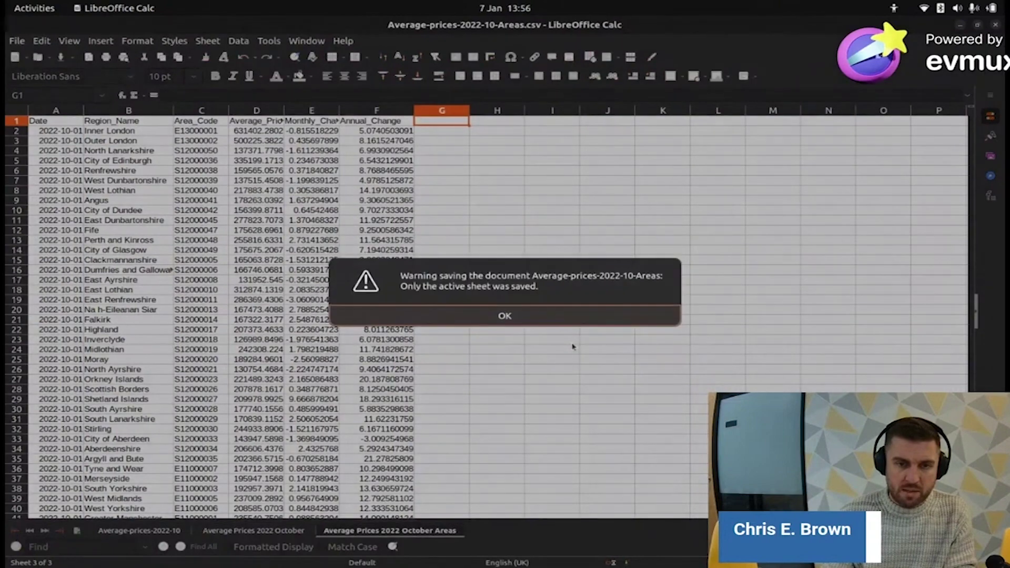
{"action": "left_click", "coordinate": [529, 317]}
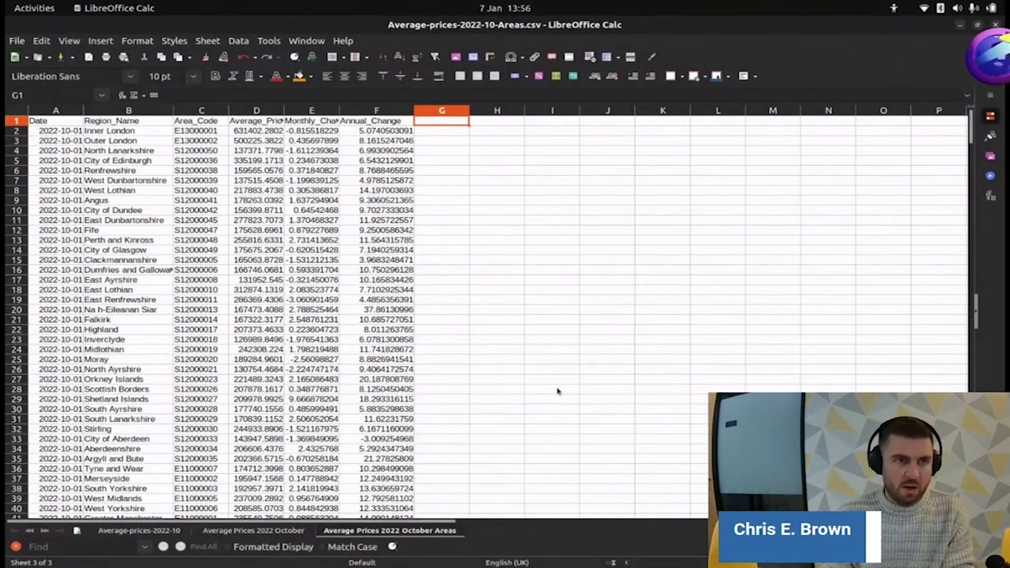
{"action": "key", "text": "alt+Tab"}
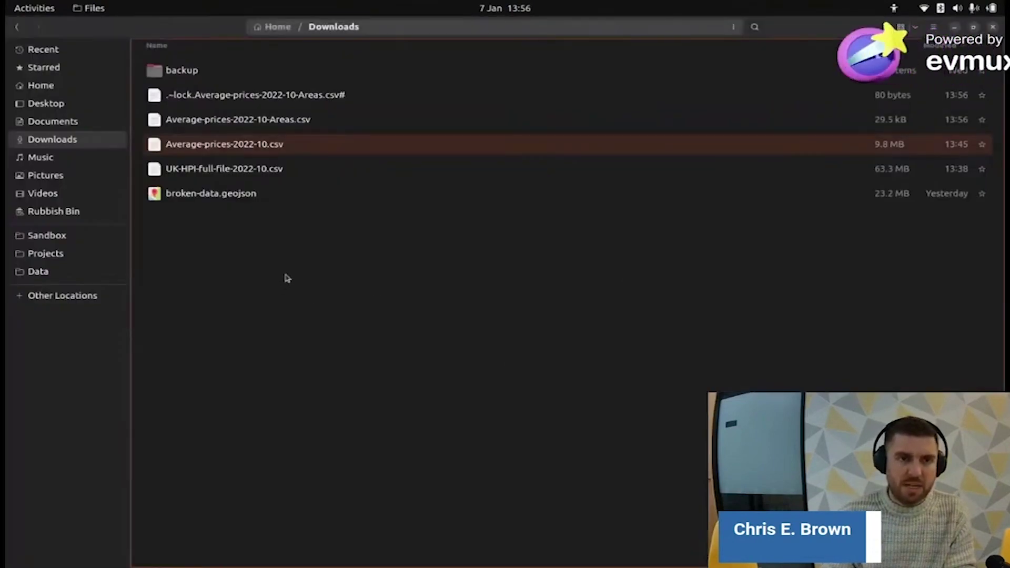
- Check Average-prices-2022-10-Areas.csv in Downloads, then bring the Areas spreadsheet back in LibreOffice Calc
{"action": "left_click", "coordinate": [294, 120]}
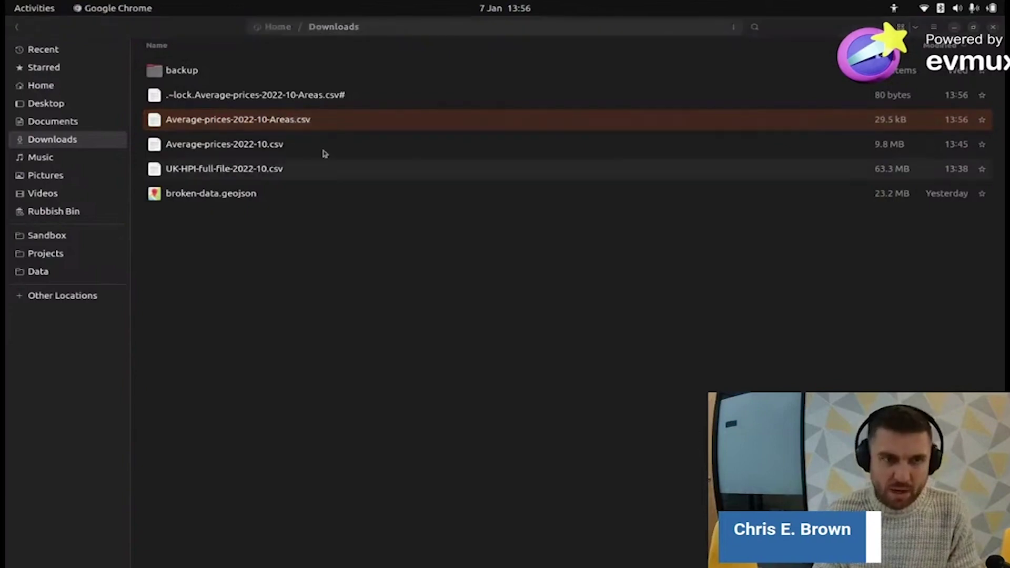
{"action": "key", "text": "alt+Tab"}
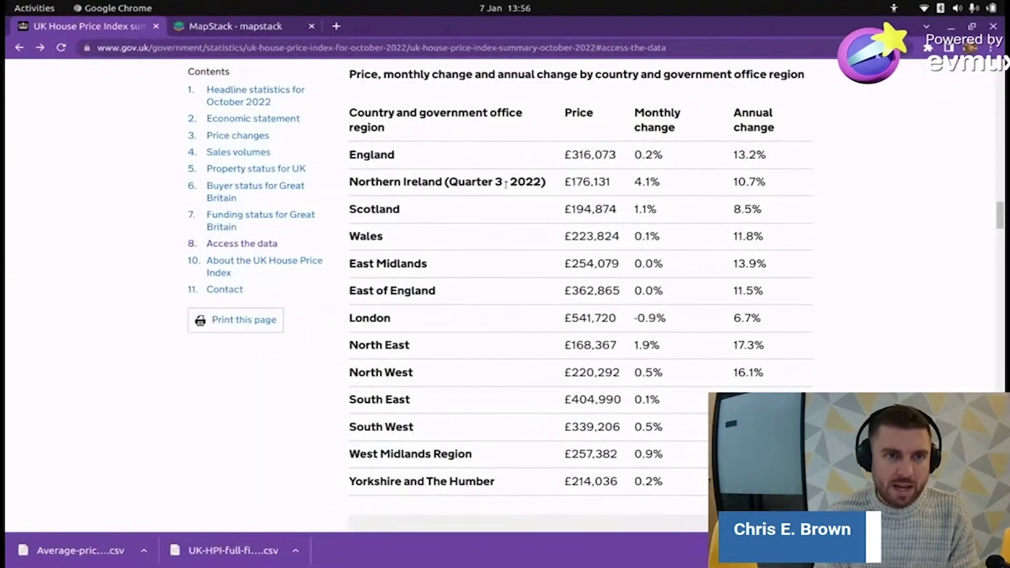
{"action": "key", "text": "alt+Tab"}
{"action": "key", "text": "alt+Tab"}
{"action": "key", "text": "alt+Tab"}
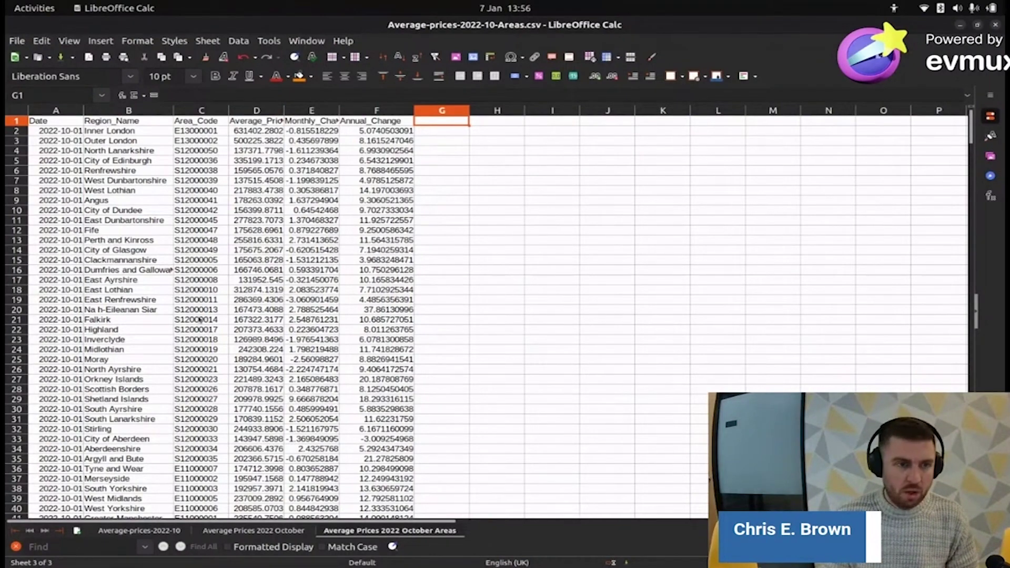
- Search the Area_Code column for Bristol and copy City of Bristol's code E06000023 from row 375
{"action": "scroll", "coordinate": [200, 319], "scroll_direction": "down", "scroll_amount": 11}
{"action": "scroll", "coordinate": [157, 360], "scroll_direction": "up", "scroll_amount": 11}
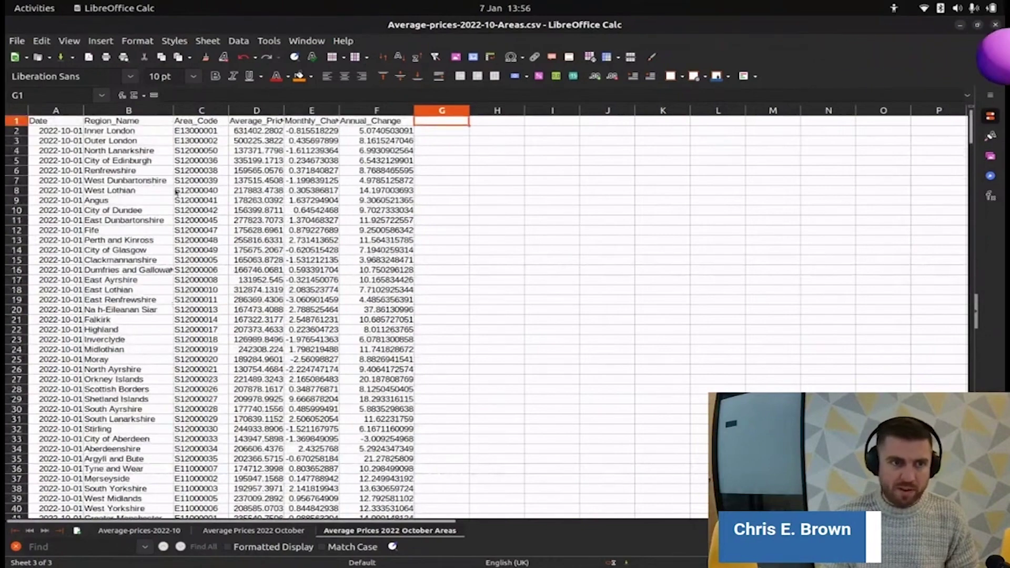
{"action": "left_click", "coordinate": [192, 132]}
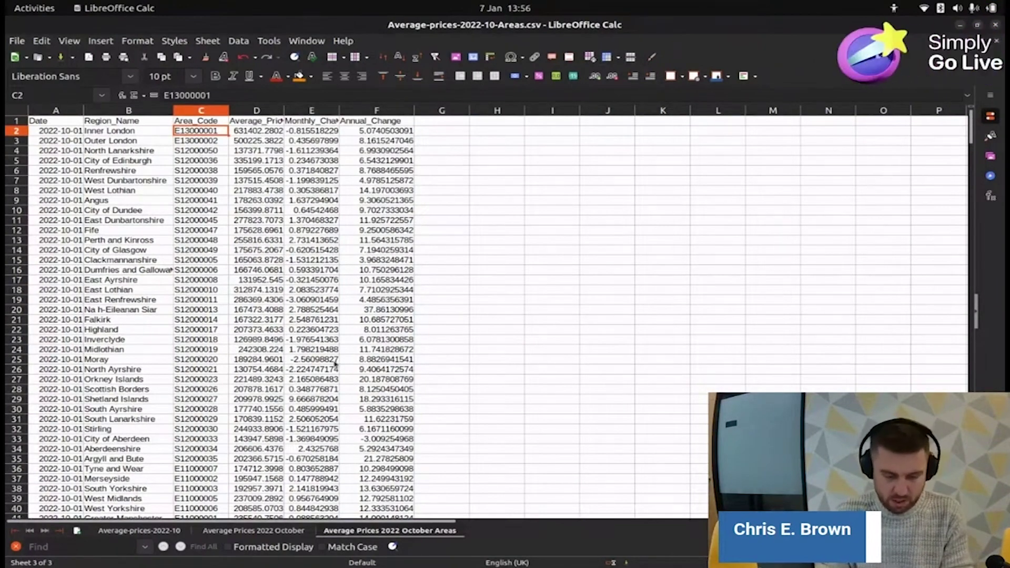
{"action": "key", "text": "ctrl+f"}
{"action": "type", "text": "be"}
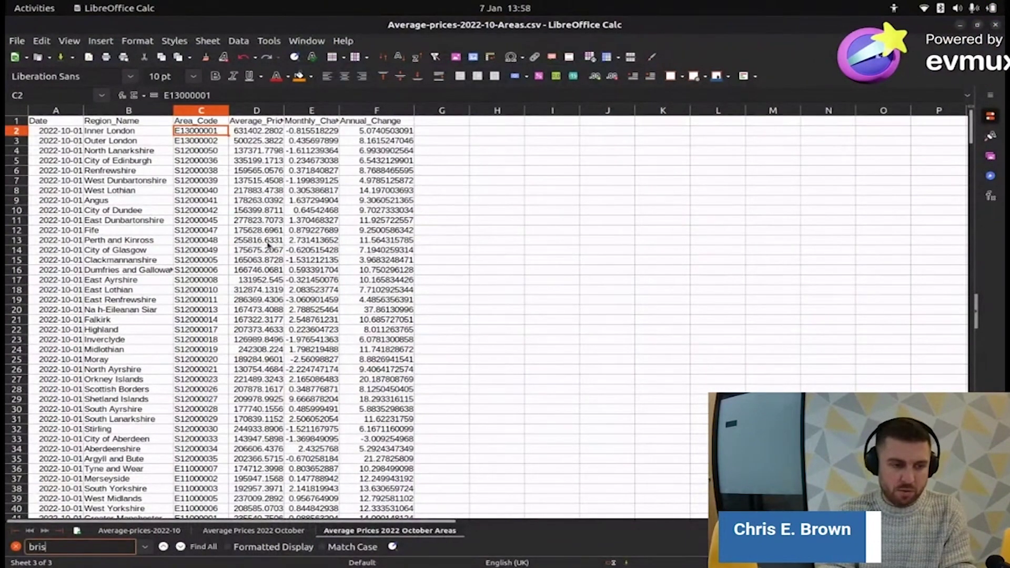
{"action": "key", "text": "Return"}
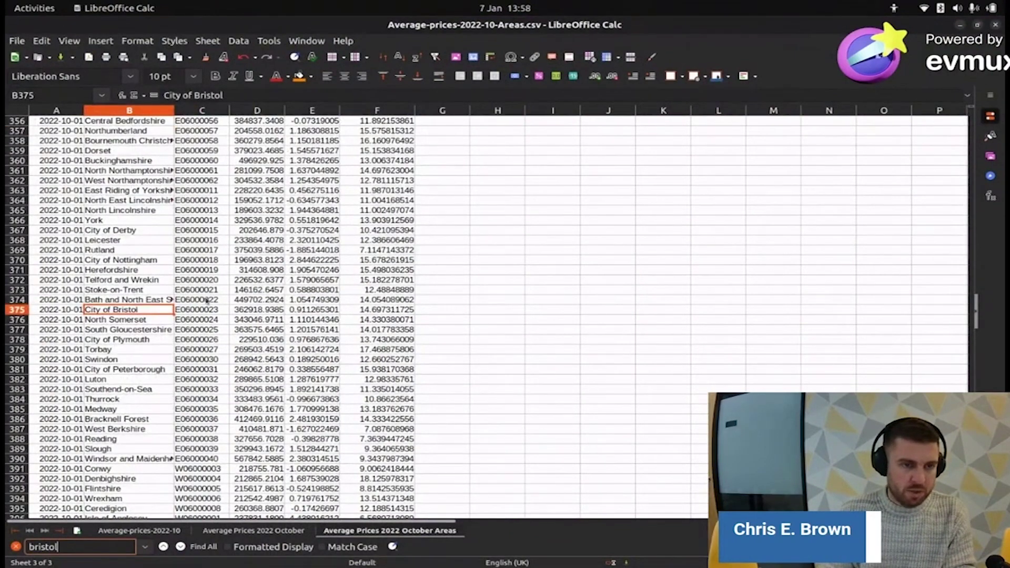
{"action": "double_click", "coordinate": [199, 311]}
{"action": "right_click", "coordinate": [201, 311]}
{"action": "left_click", "coordinate": [236, 333]}
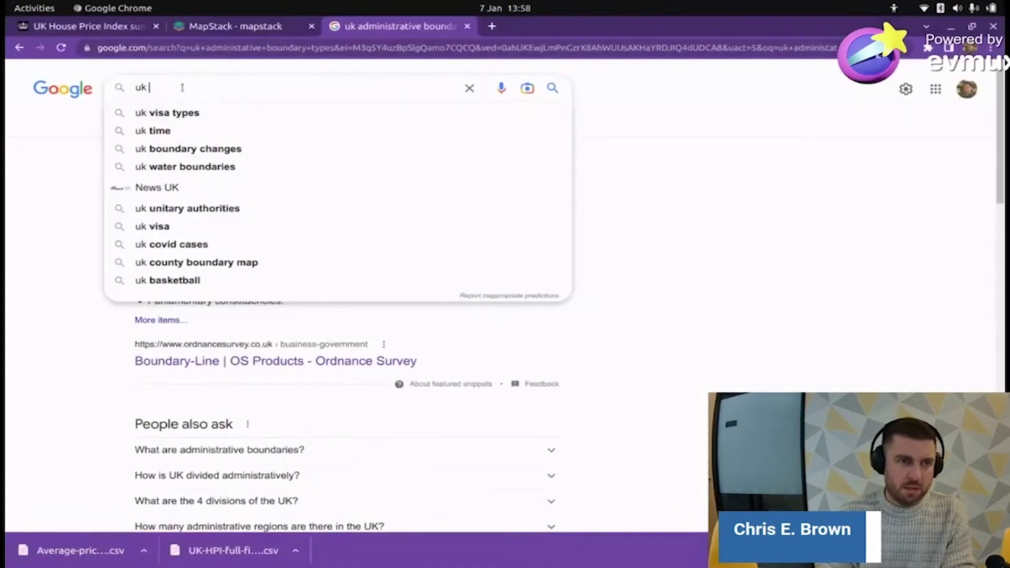
- Search Google for 'bristol' together with the pasted area code E06000023
{"action": "type", "text": "bristol"}
{"action": "key", "text": "ctrl+v"}
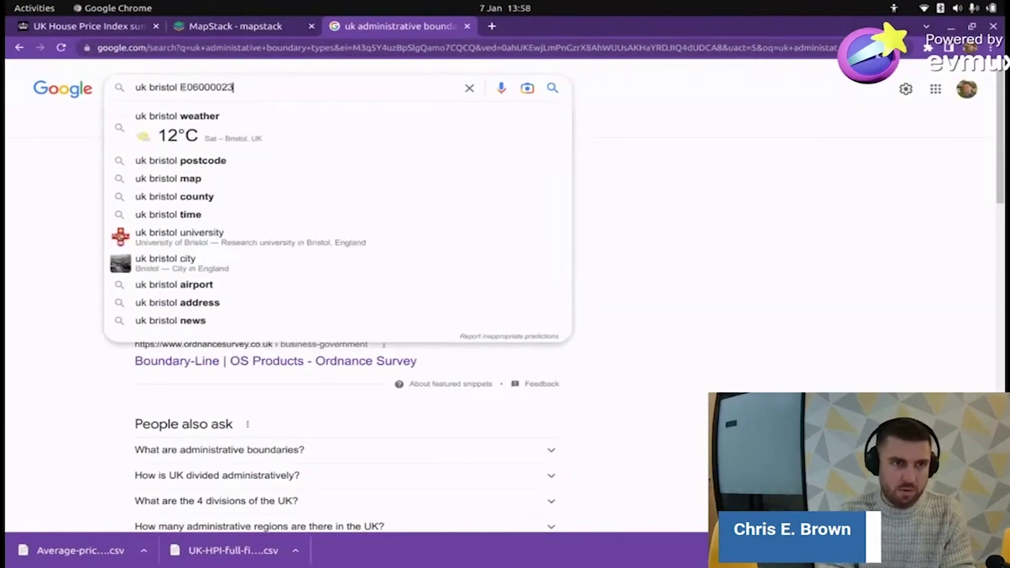
{"action": "key", "text": "Return"}
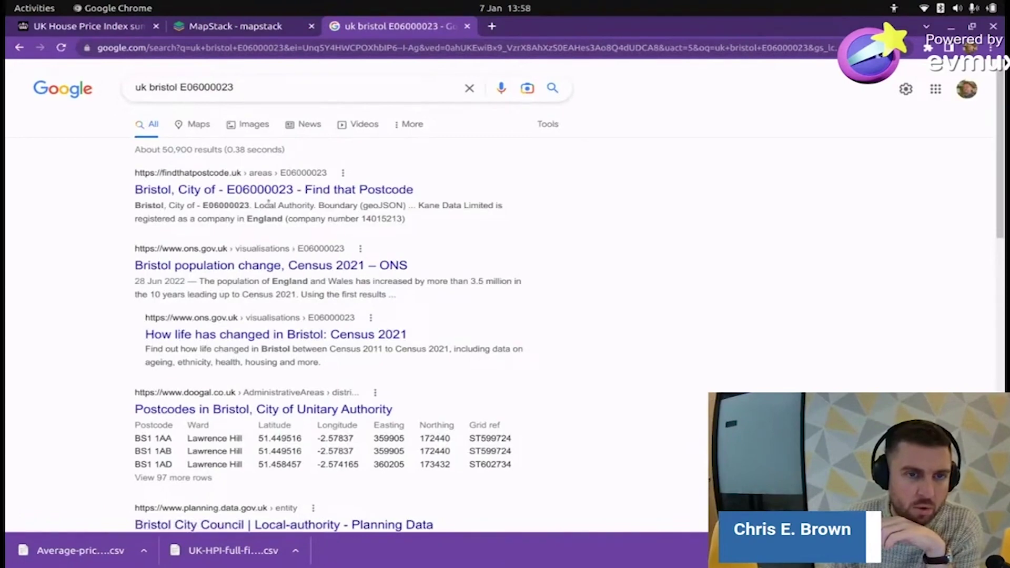
- Scan the results, highlighting 'Local Authority' in the leading Find that Postcode result
{"action": "left_click_drag", "start_coordinate": [256, 205], "coordinate": [308, 205]}
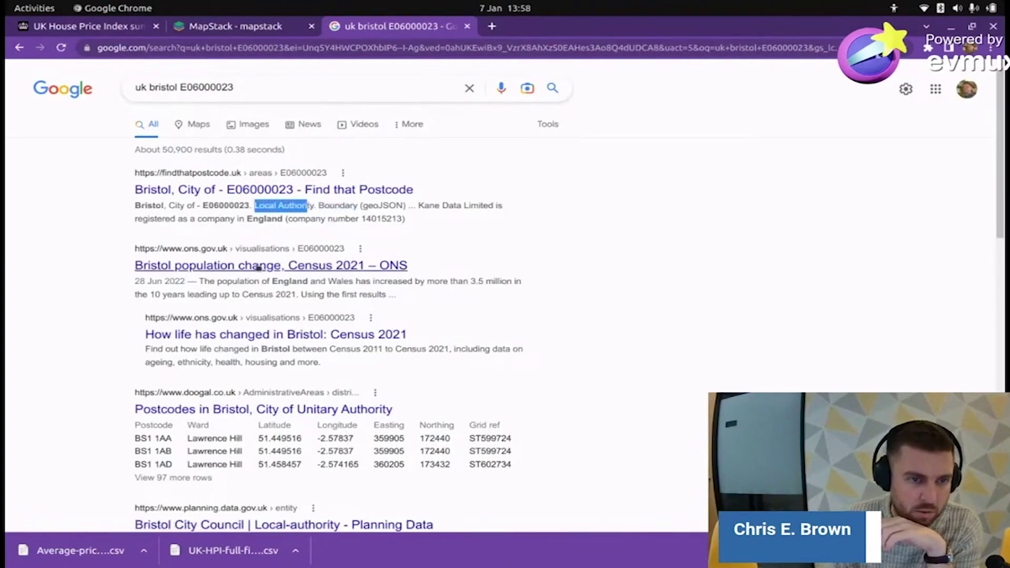
{"action": "scroll", "coordinate": [252, 284], "scroll_direction": "down", "scroll_amount": 5}
{"action": "scroll", "coordinate": [249, 299], "scroll_direction": "down", "scroll_amount": 3}
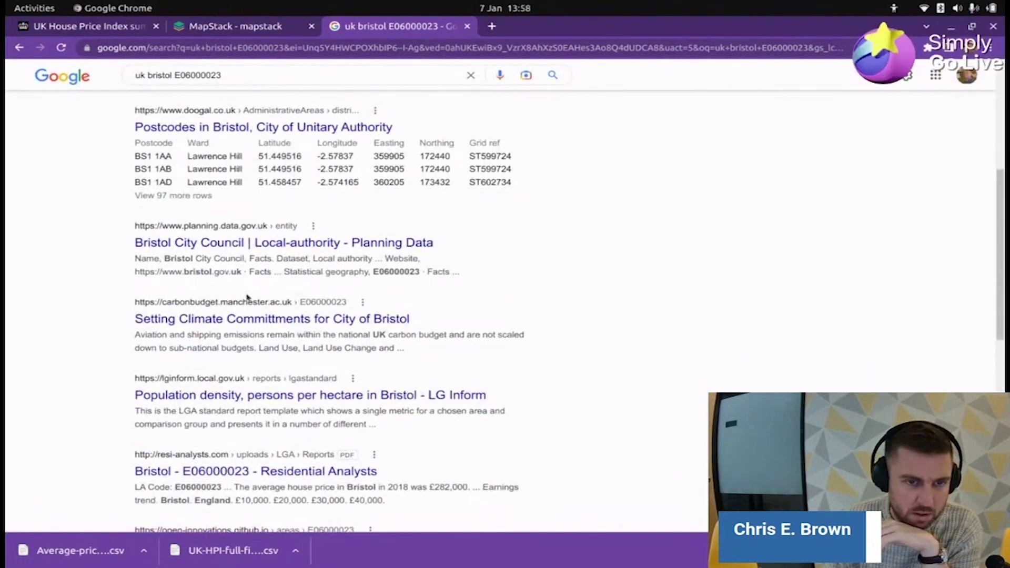
{"action": "scroll", "coordinate": [247, 297], "scroll_direction": "down", "scroll_amount": 2}
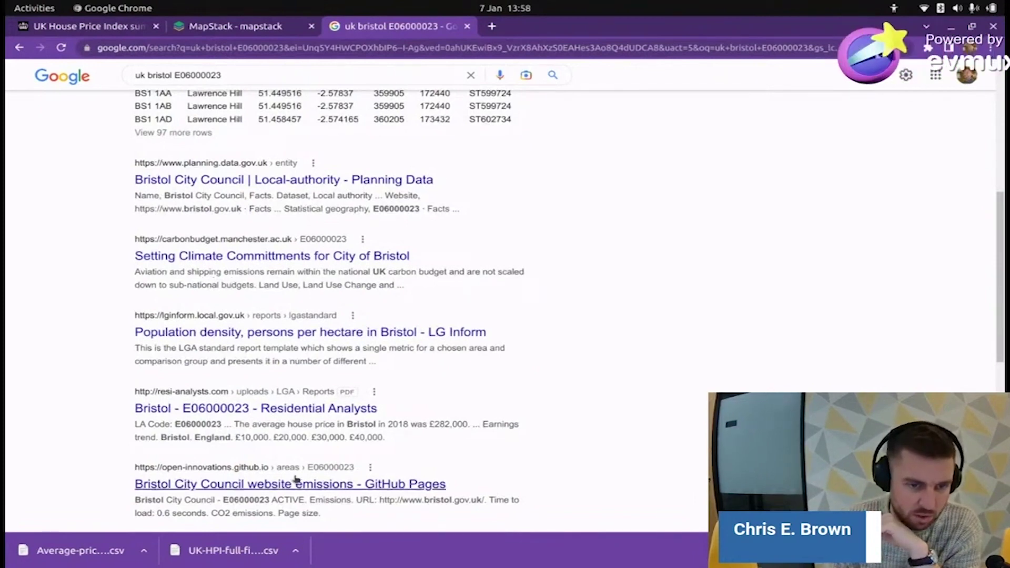
{"action": "scroll", "coordinate": [327, 452], "scroll_direction": "up", "scroll_amount": 7}
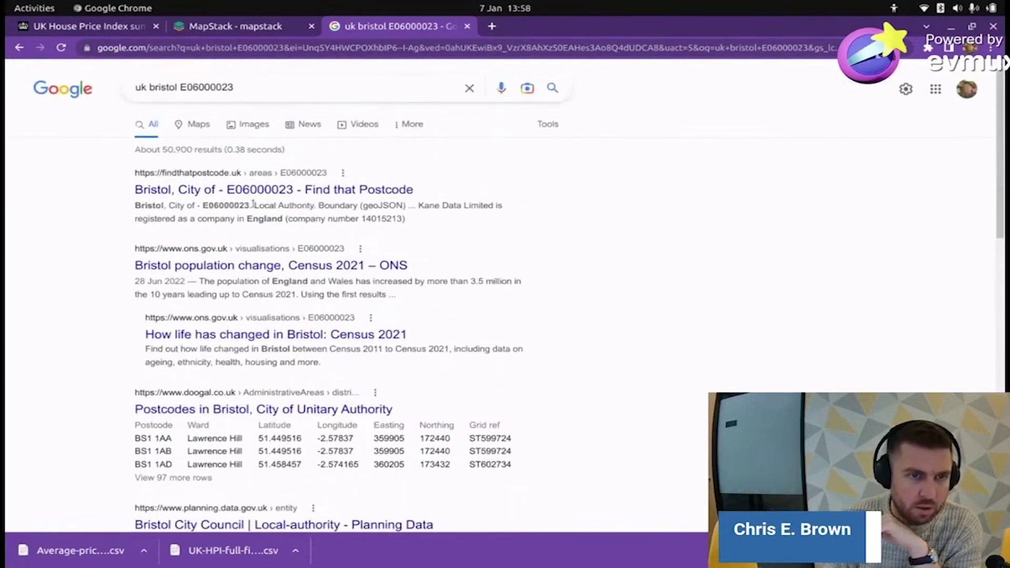
{"action": "left_click_drag", "start_coordinate": [253, 204], "coordinate": [306, 206]}
- Open the Find that Postcode Bristol page and step through the matches for E06000023
{"action": "left_click", "coordinate": [311, 189]}
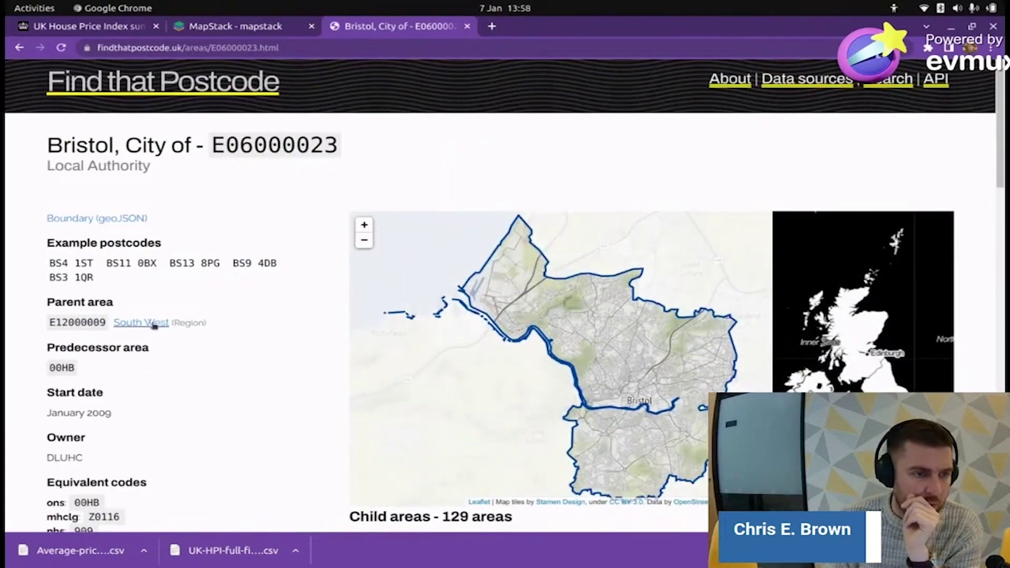
{"action": "left_click_drag", "start_coordinate": [49, 339], "coordinate": [55, 348]}
{"action": "key", "text": "ctrl+f"}
{"action": "key", "text": "ctrl+v"}
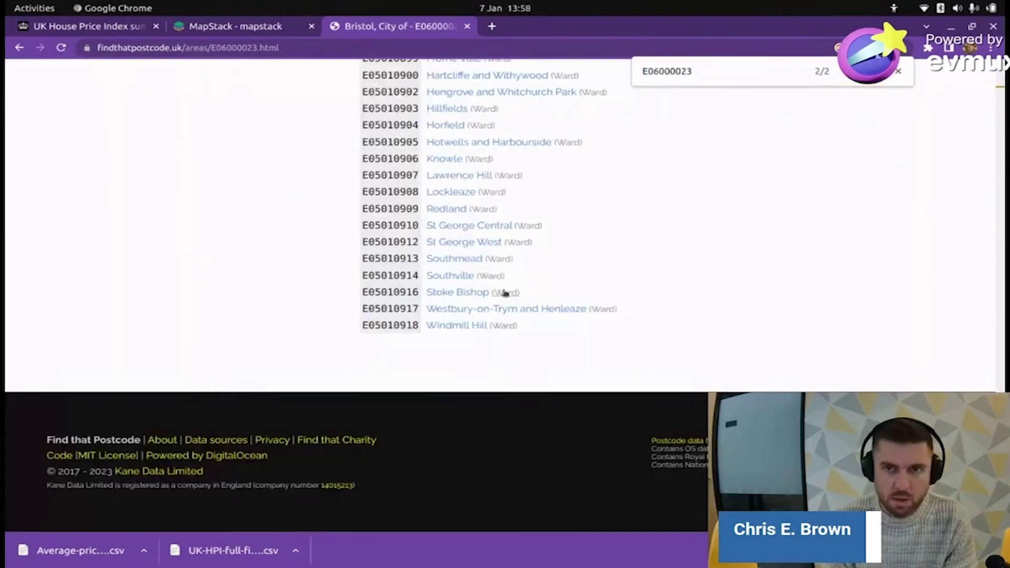
{"action": "scroll", "coordinate": [750, 281], "scroll_direction": "up", "scroll_amount": 15}
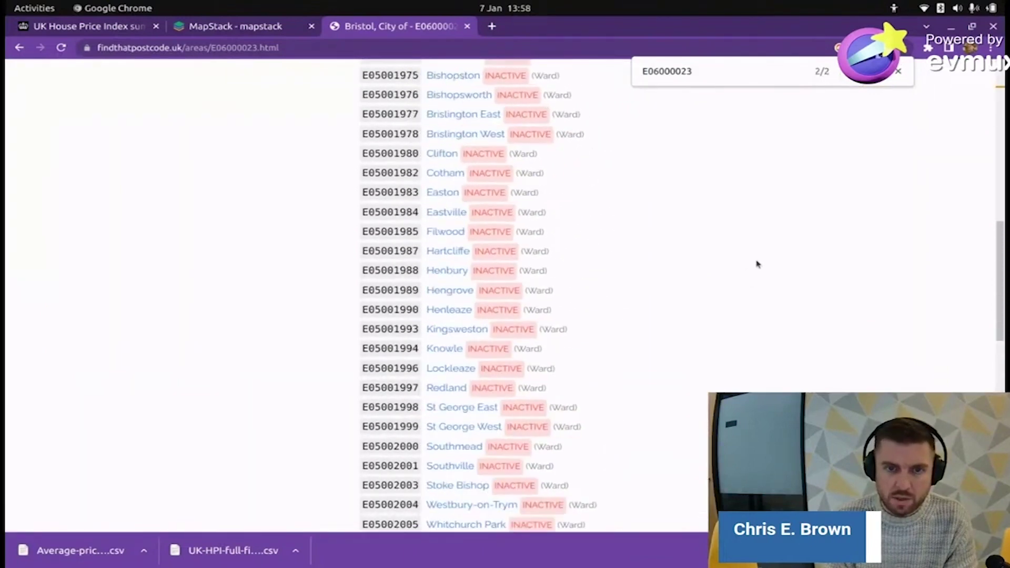
{"action": "key", "text": "Return"}
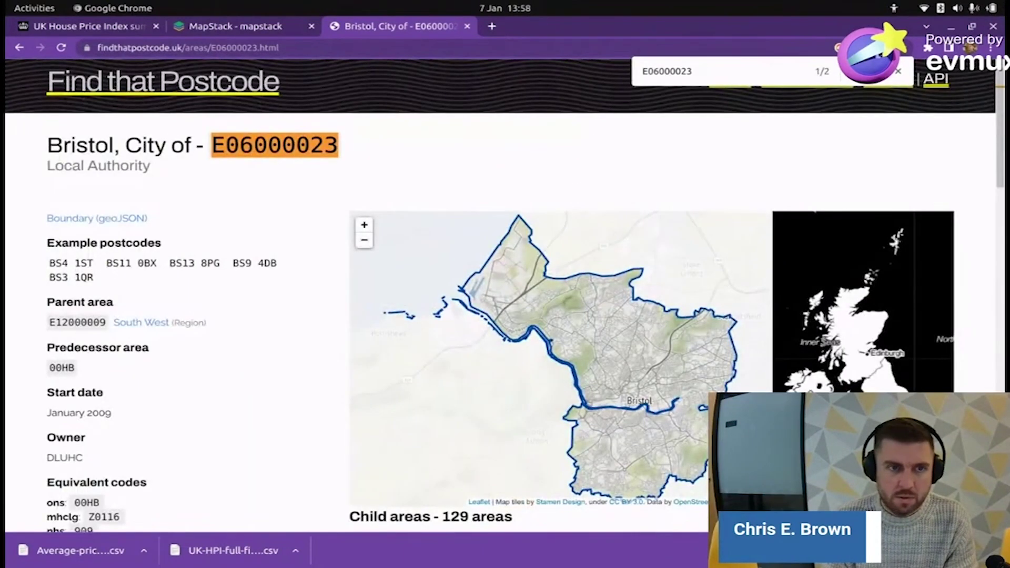
{"action": "key", "text": "Return"}
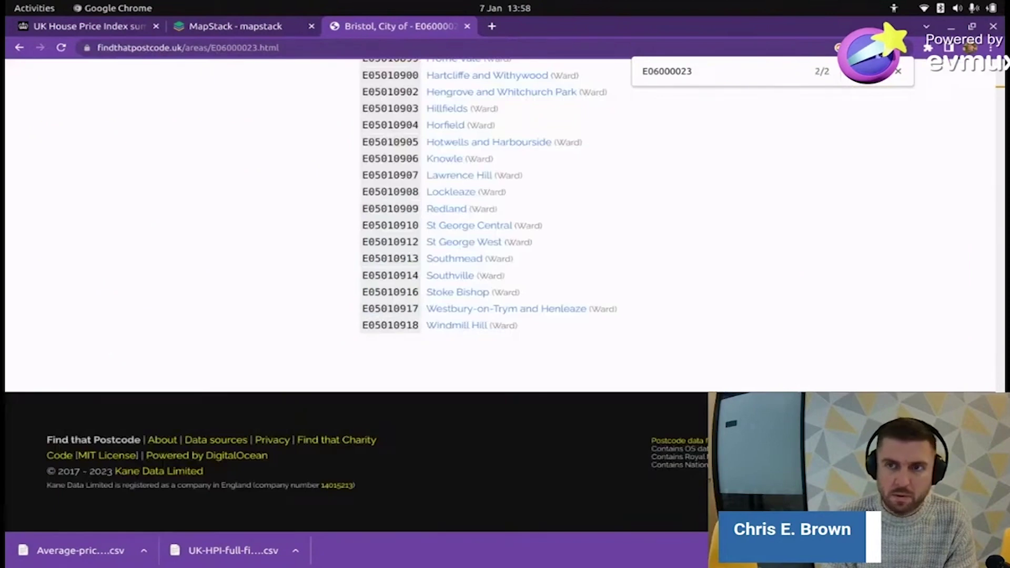
{"action": "key", "text": "Return"}
- Search the web for 'uk administrative boundary local authority'
{"action": "left_click", "coordinate": [314, 47]}
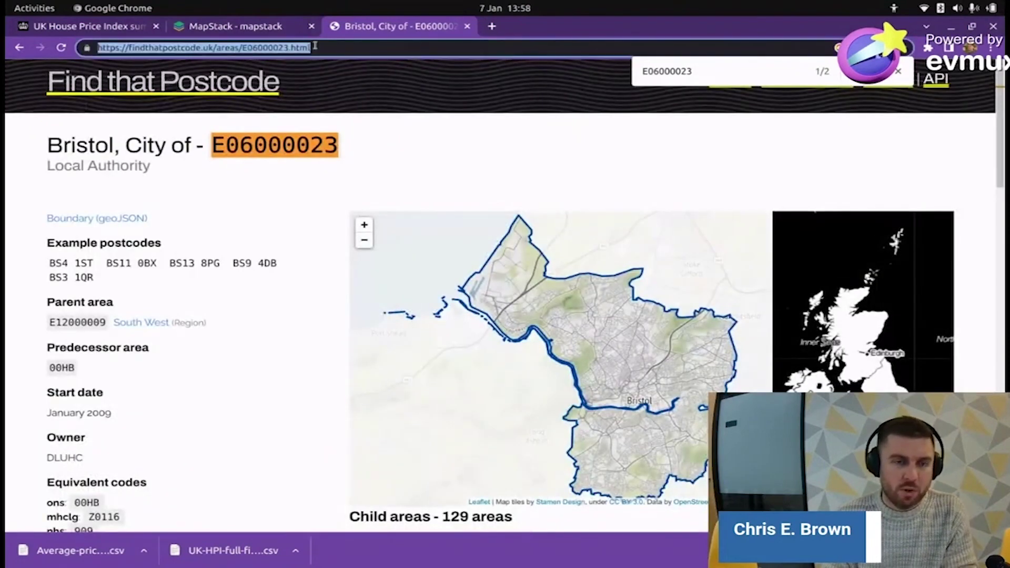
{"action": "type", "text": "uk admin"}
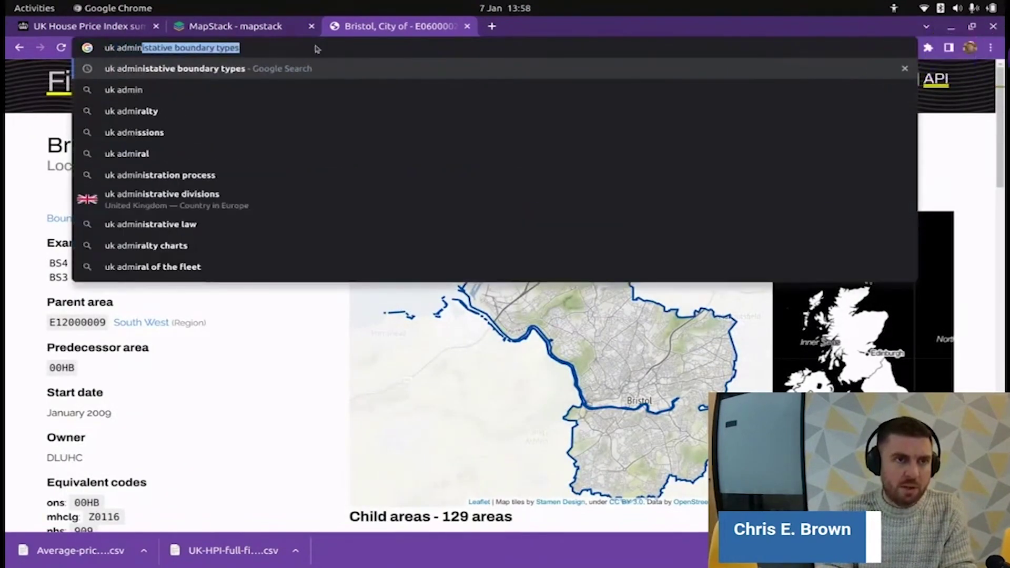
{"action": "type", "text": "is"}
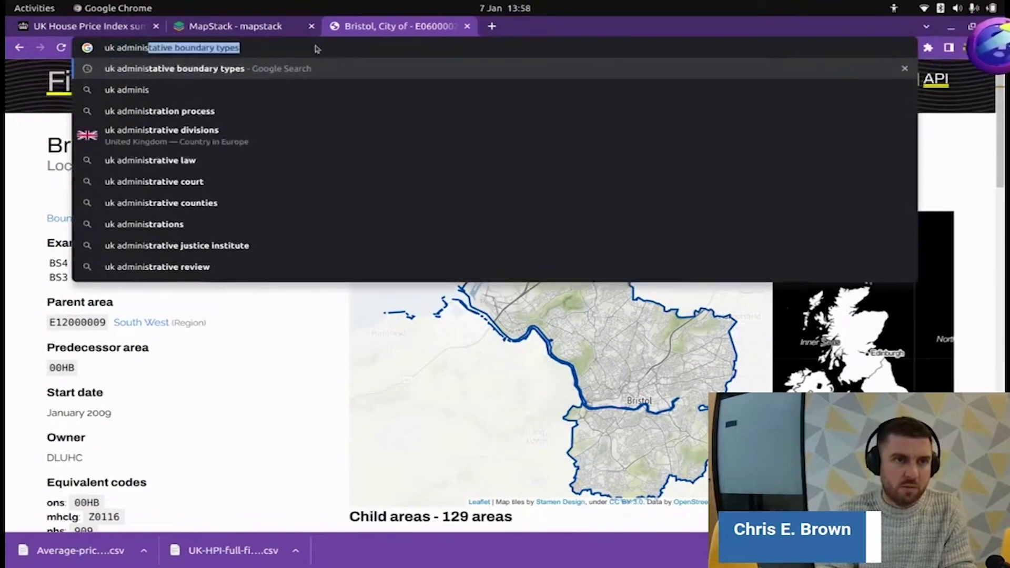
{"action": "key", "text": "End"}
{"action": "key", "text": "BackSpace"}
{"action": "key", "text": "BackSpace"}
{"action": "key", "text": "BackSpace"}
{"action": "key", "text": "BackSpace"}
{"action": "key", "text": "BackSpace"}
{"action": "key", "text": "BackSpace"}
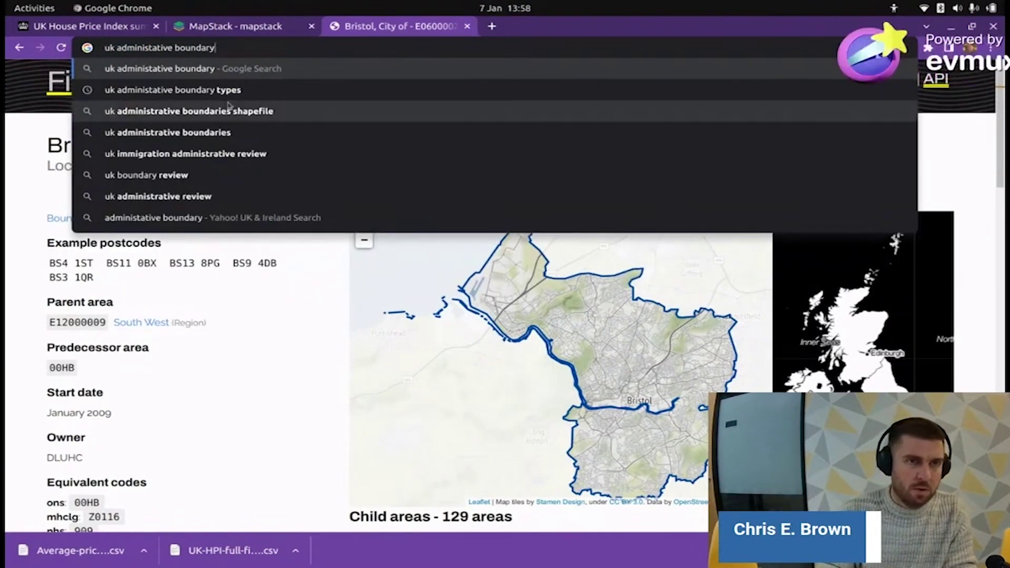
{"action": "type", "text": "local autho"}
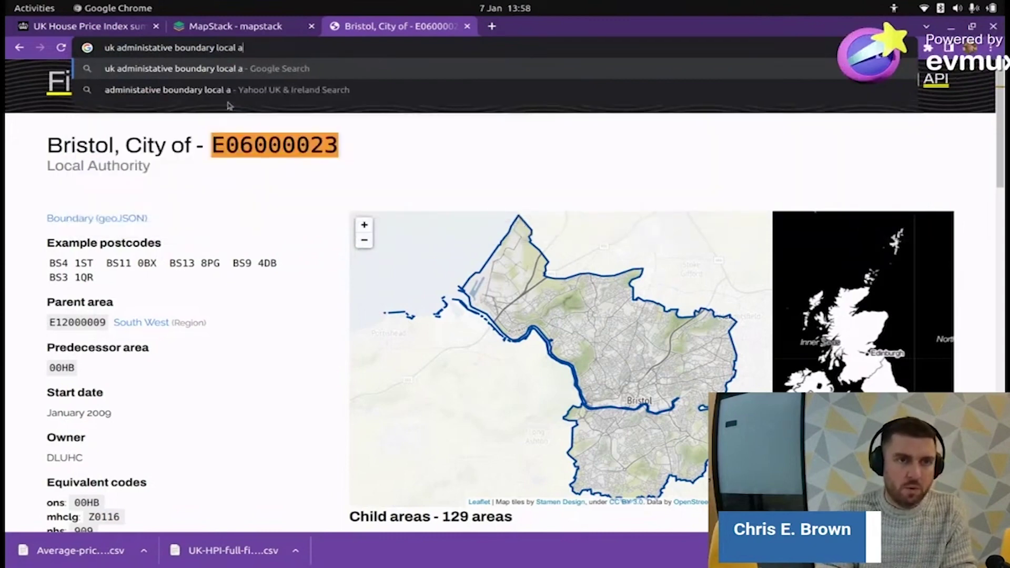
{"action": "type", "text": "rity"}
{"action": "key", "text": "Return"}
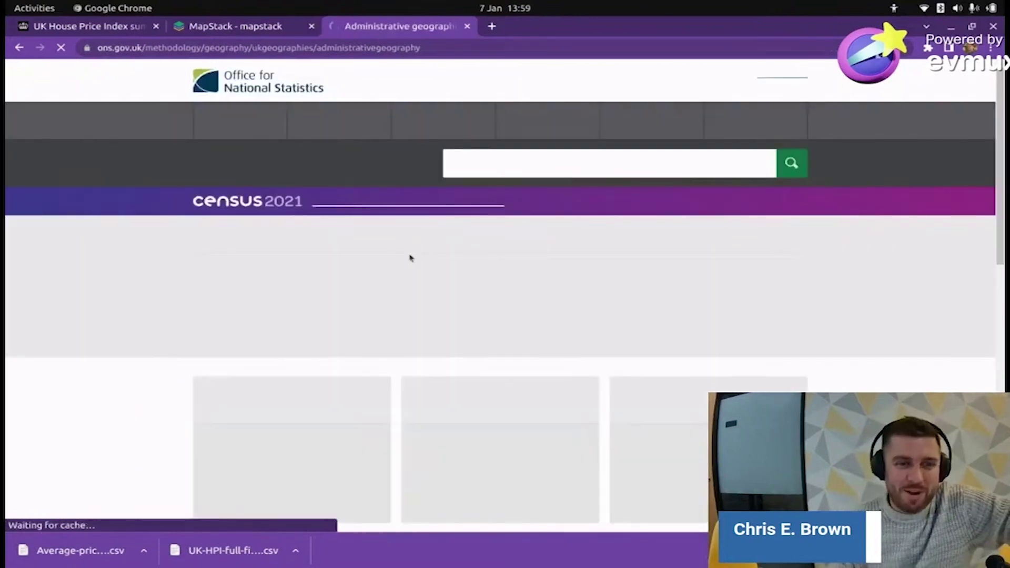
- Open the England administrative geography page from the ONS site
{"action": "scroll", "coordinate": [201, 279], "scroll_direction": "down", "scroll_amount": 3}
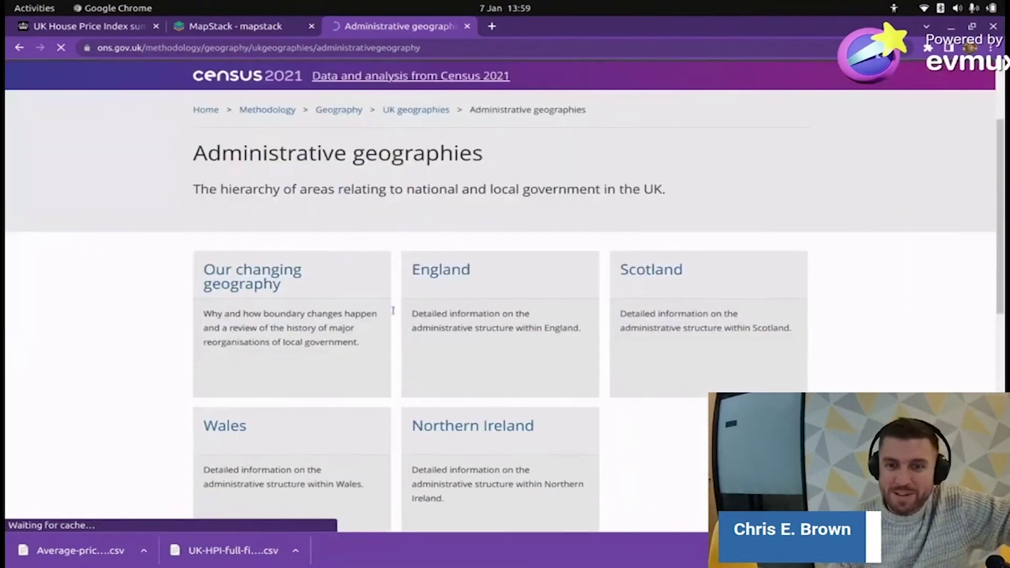
{"action": "scroll", "coordinate": [391, 320], "scroll_direction": "down", "scroll_amount": 3}
{"action": "scroll", "coordinate": [392, 327], "scroll_direction": "up", "scroll_amount": 4}
{"action": "scroll", "coordinate": [389, 332], "scroll_direction": "down", "scroll_amount": 3}
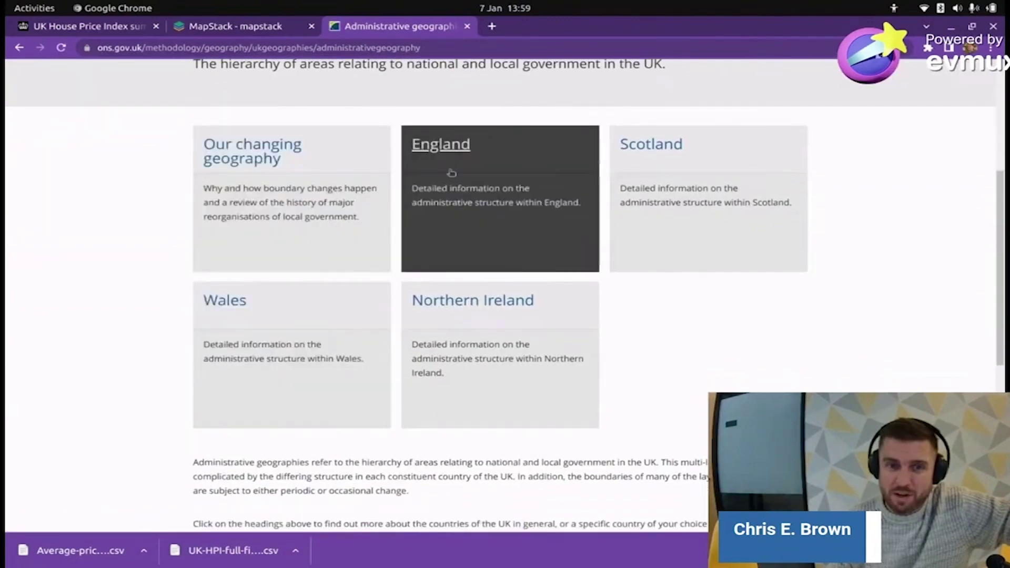
{"action": "left_click", "coordinate": [445, 150]}
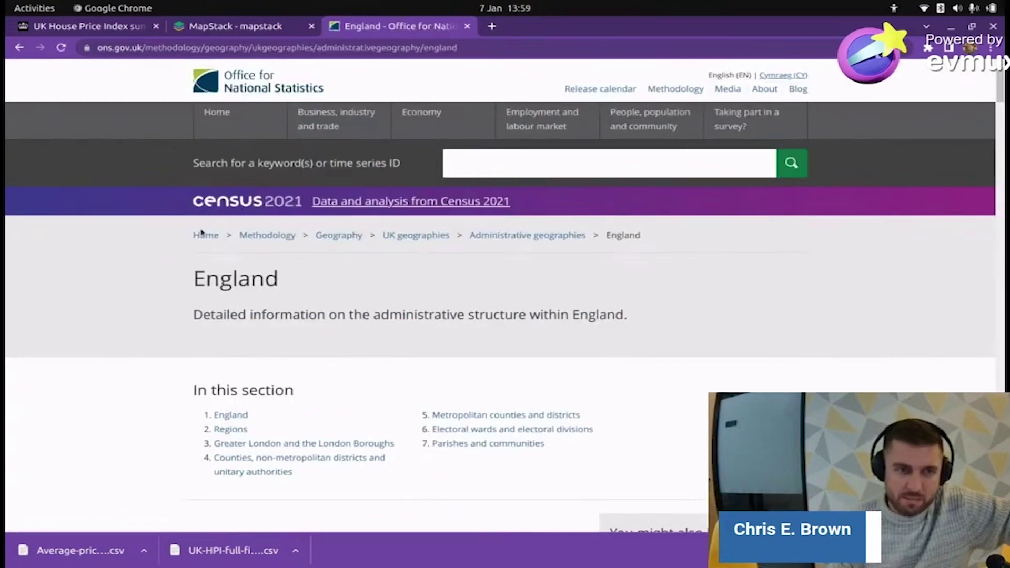
- Scroll the Digital boundaries page to Availability and follow the Open Geography portal link
{"action": "scroll", "coordinate": [202, 234], "scroll_direction": "down", "scroll_amount": 5}
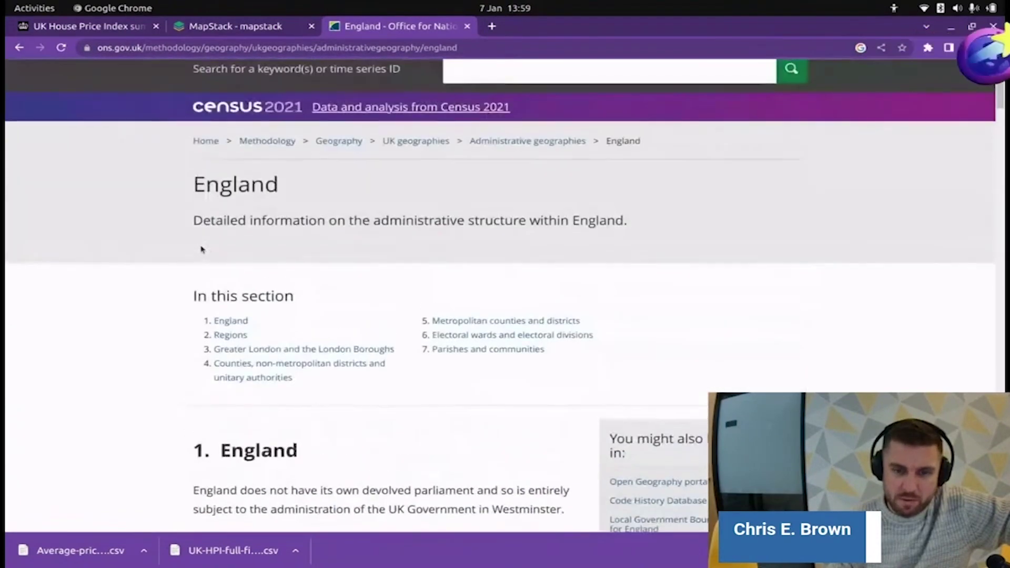
{"action": "scroll", "coordinate": [202, 249], "scroll_direction": "down", "scroll_amount": 5}
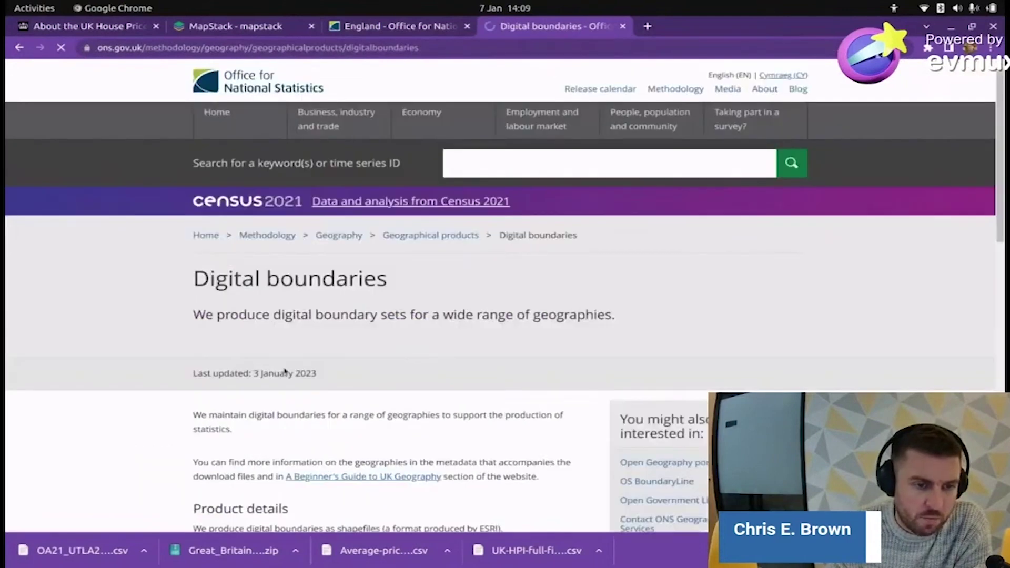
{"action": "scroll", "coordinate": [273, 374], "scroll_direction": "down", "scroll_amount": 7}
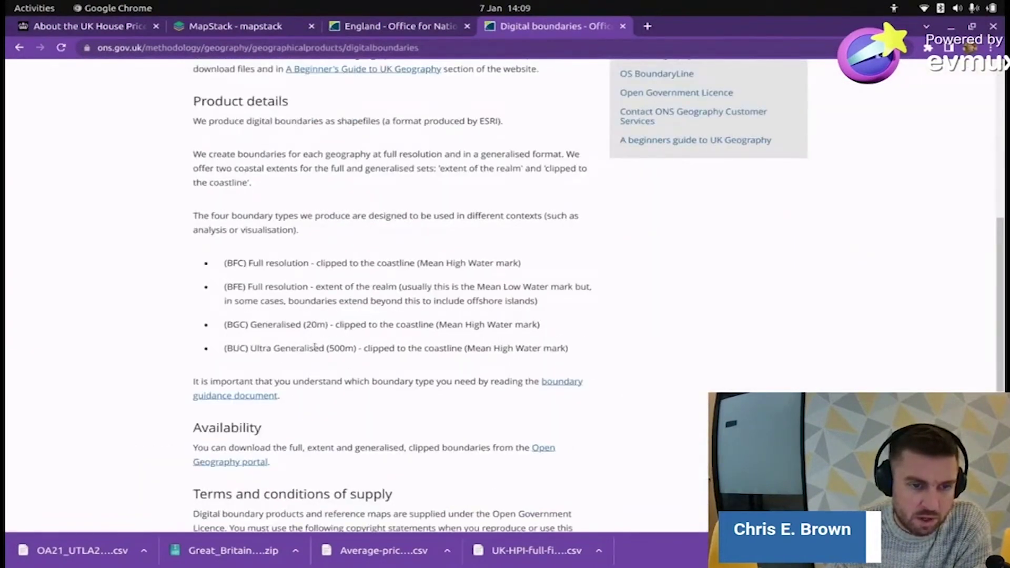
{"action": "scroll", "coordinate": [312, 350], "scroll_direction": "down", "scroll_amount": 5}
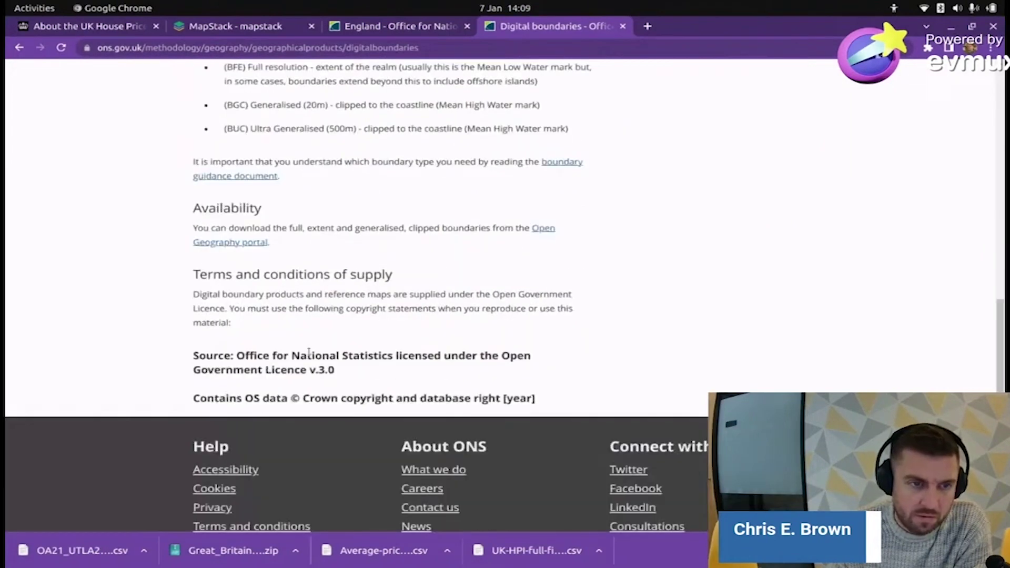
{"action": "left_click", "coordinate": [557, 229]}
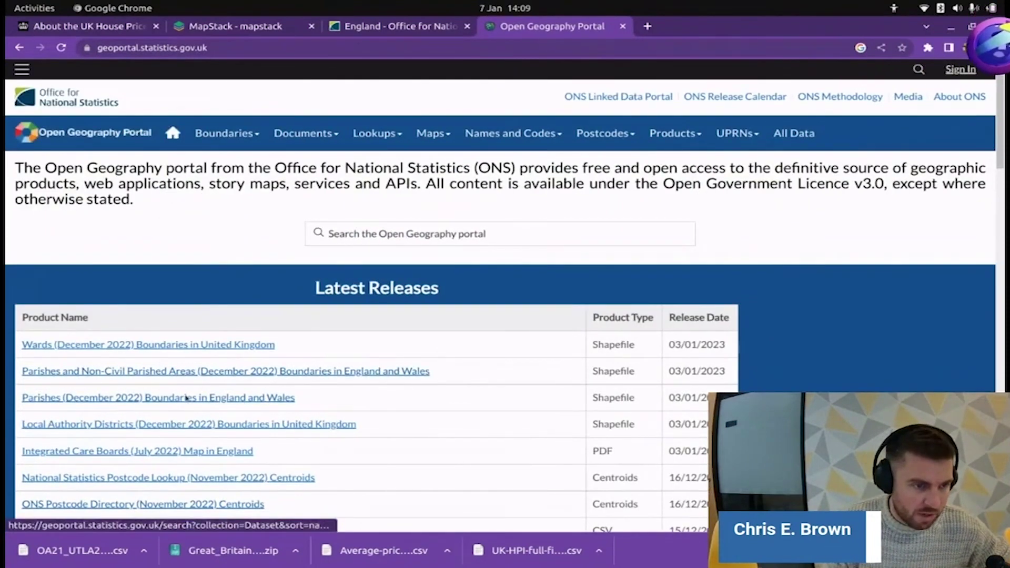
- List the Local Authority Districts (December 2022) Boundaries UK datasets and open the BGC entry
{"action": "scroll", "coordinate": [210, 410], "scroll_direction": "down", "scroll_amount": 2}
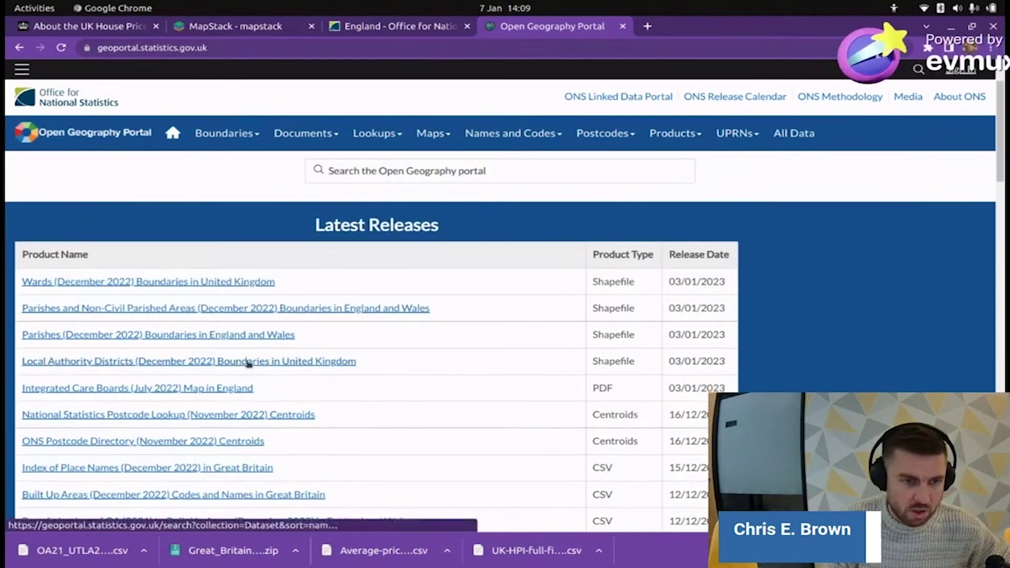
{"action": "left_click", "coordinate": [248, 363]}
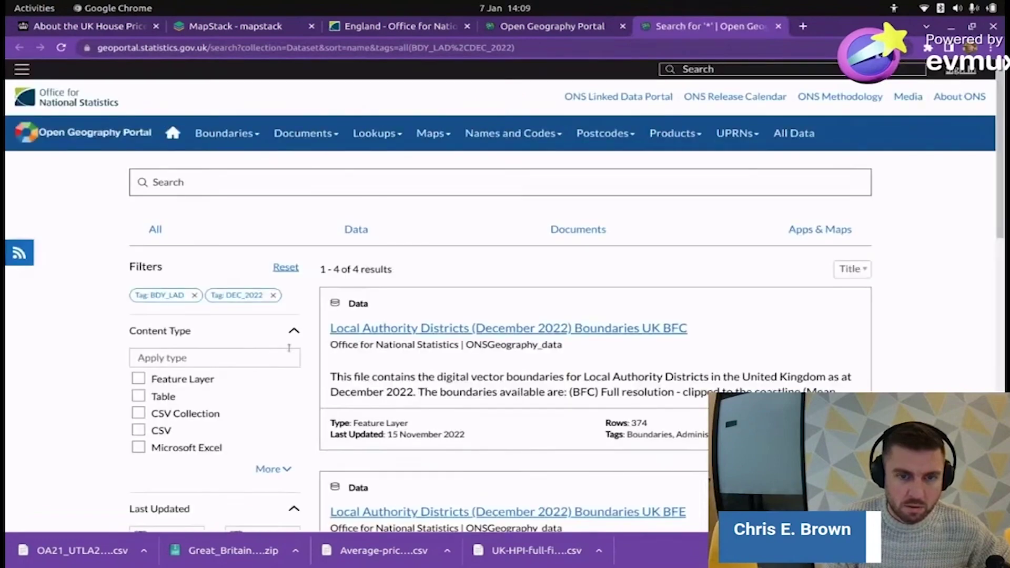
{"action": "scroll", "coordinate": [565, 371], "scroll_direction": "down", "scroll_amount": 3}
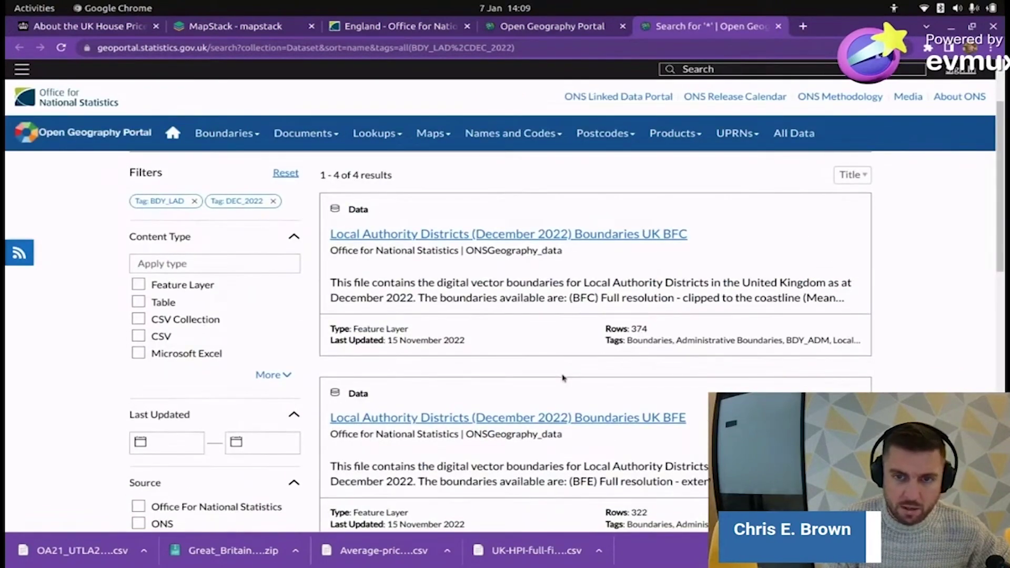
{"action": "scroll", "coordinate": [562, 378], "scroll_direction": "down", "scroll_amount": 1}
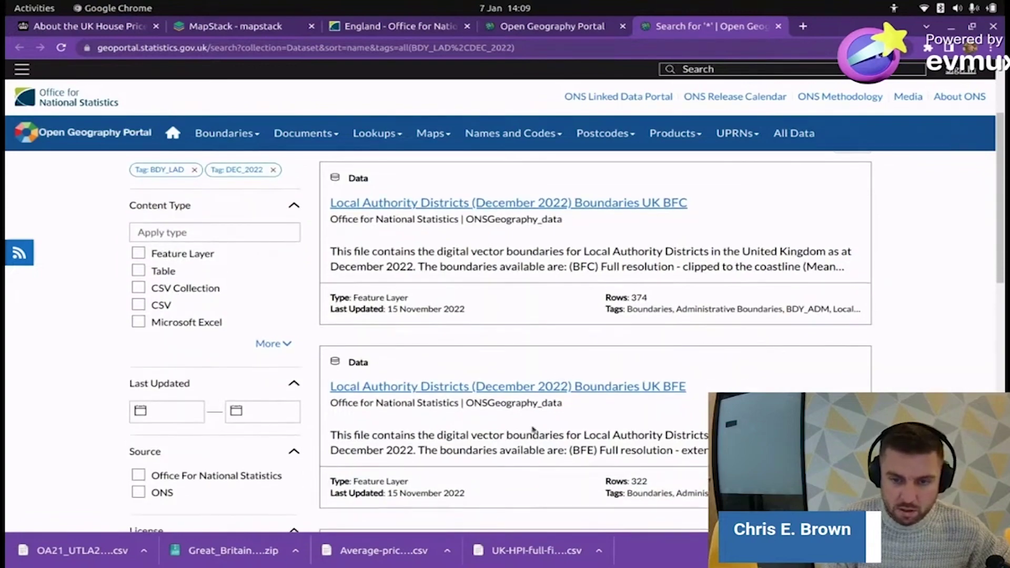
{"action": "scroll", "coordinate": [609, 243], "scroll_direction": "down", "scroll_amount": 8}
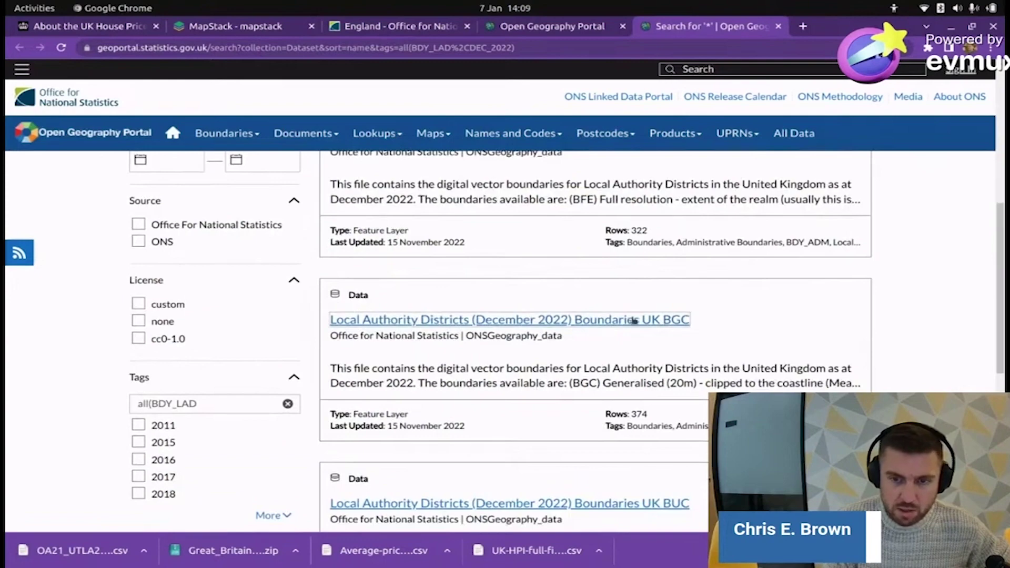
{"action": "scroll", "coordinate": [649, 384], "scroll_direction": "down", "scroll_amount": 1}
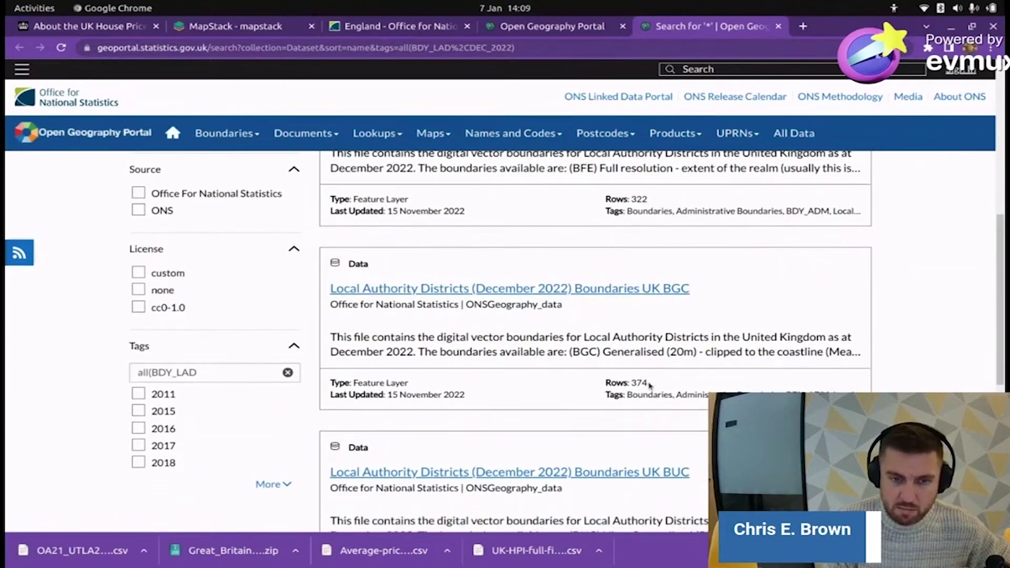
{"action": "scroll", "coordinate": [487, 354], "scroll_direction": "up", "scroll_amount": 2}
{"action": "left_click", "coordinate": [489, 353]}
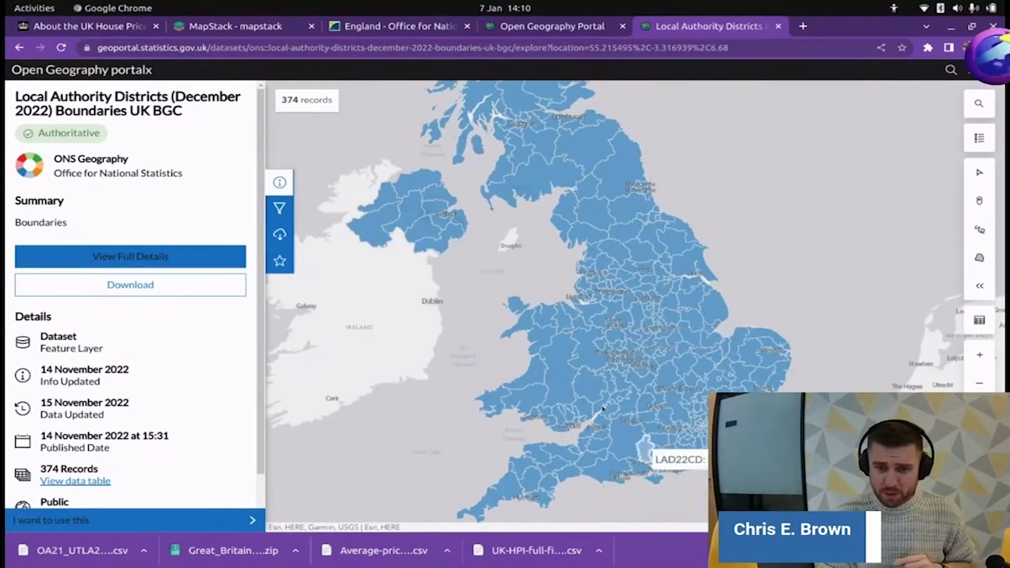
- Glance at the average prices spreadsheet, then return to the boundaries dataset in Chrome
{"action": "scroll", "coordinate": [613, 403], "scroll_direction": "up", "scroll_amount": 5}
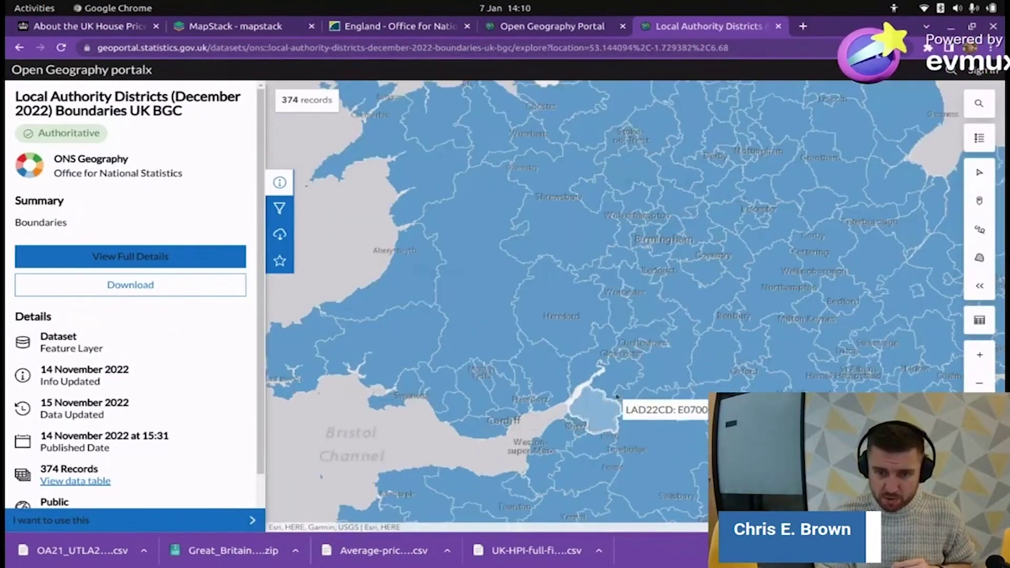
{"action": "scroll", "coordinate": [617, 396], "scroll_direction": "up", "scroll_amount": 5}
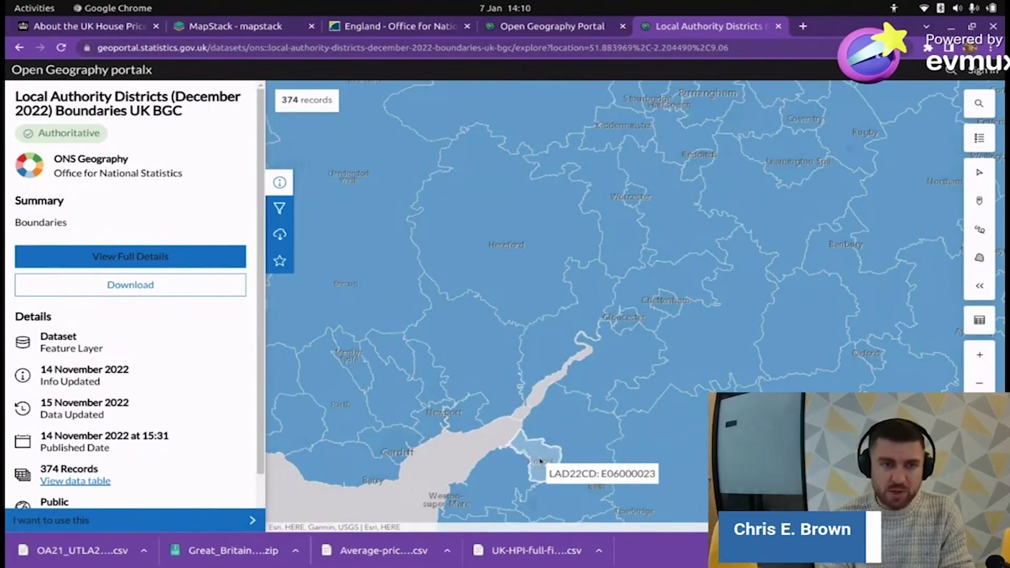
{"action": "key", "text": "alt+Tab"}
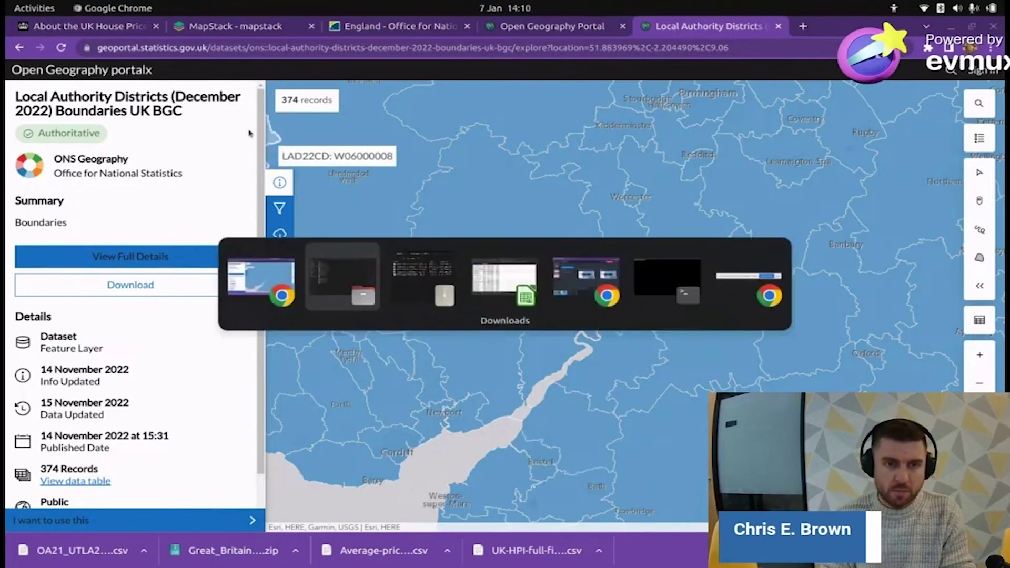
{"action": "key", "text": "alt+Tab"}
{"action": "key", "text": "alt+Tab"}
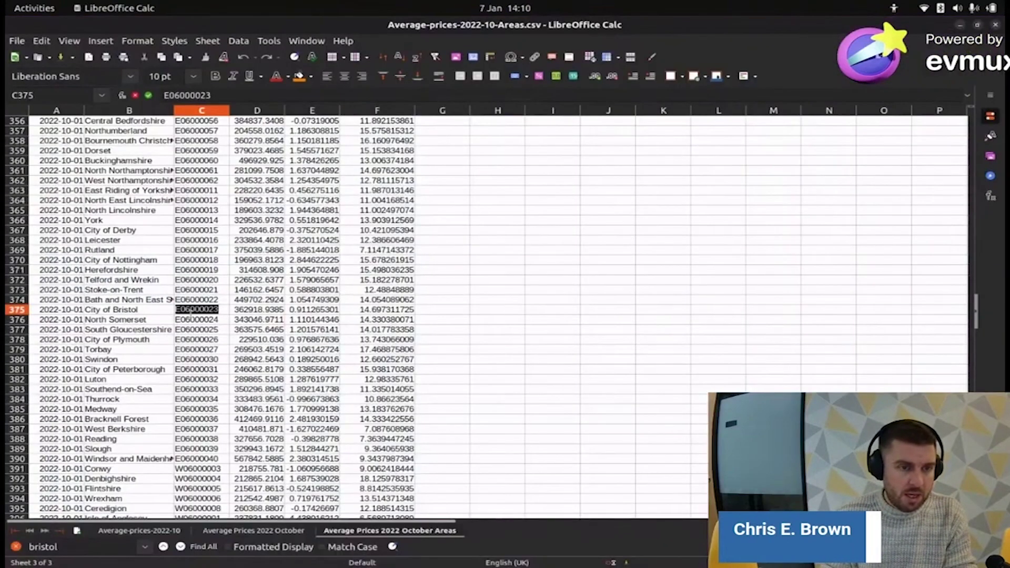
{"action": "key", "text": "alt+Tab"}
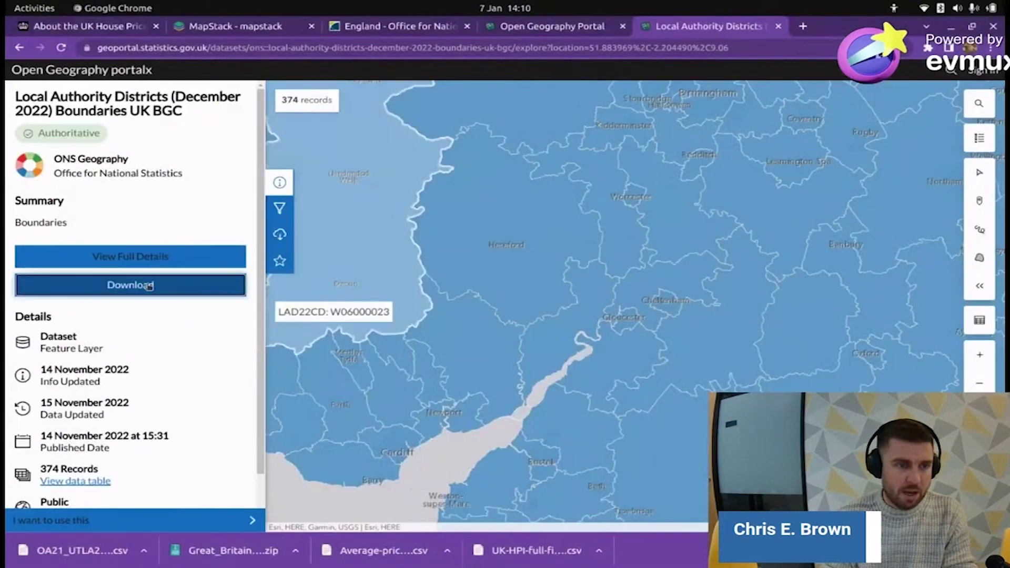
- Download the boundaries dataset as a Shapefile zip from the Download options
{"action": "left_click", "coordinate": [150, 284]}
{"action": "scroll", "coordinate": [149, 268], "scroll_direction": "down", "scroll_amount": 2}
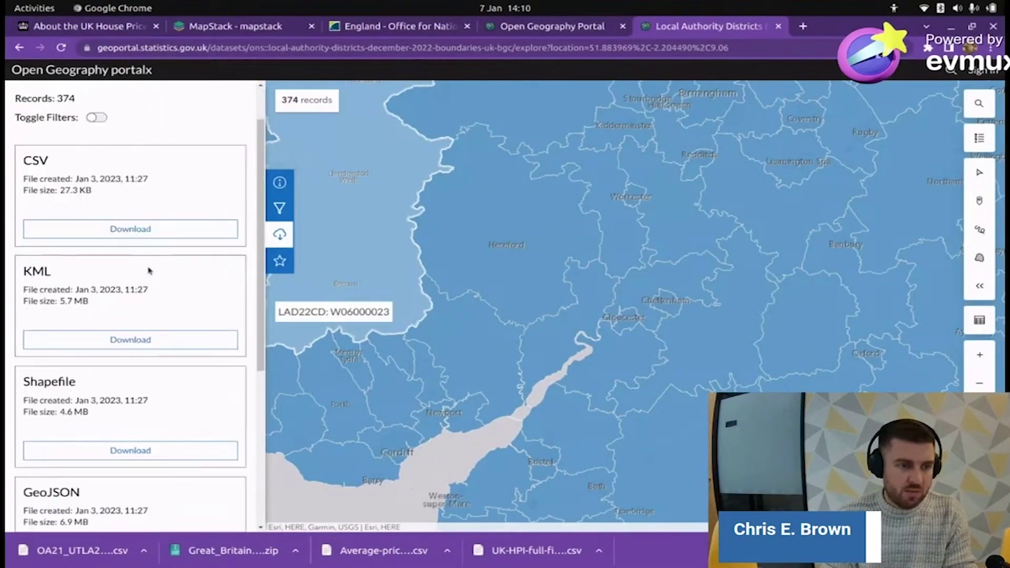
{"action": "scroll", "coordinate": [149, 270], "scroll_direction": "down", "scroll_amount": 2}
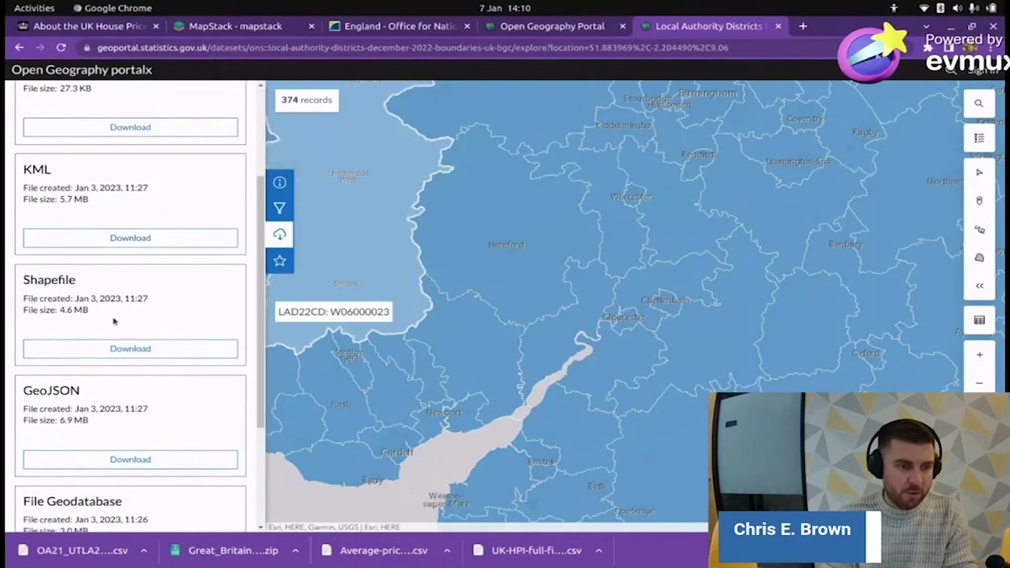
{"action": "left_click", "coordinate": [133, 317]}
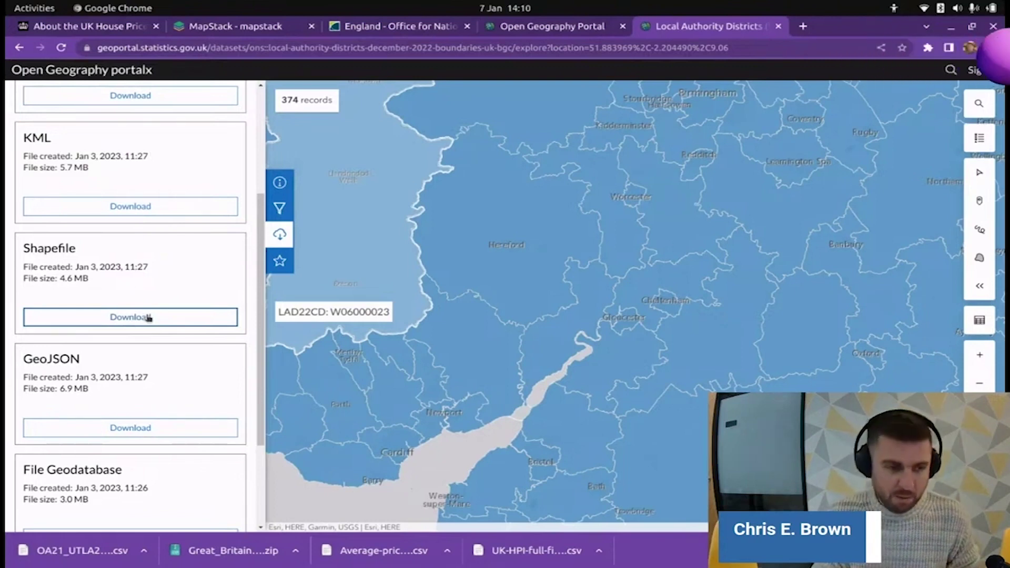
{"action": "left_click", "coordinate": [147, 319]}
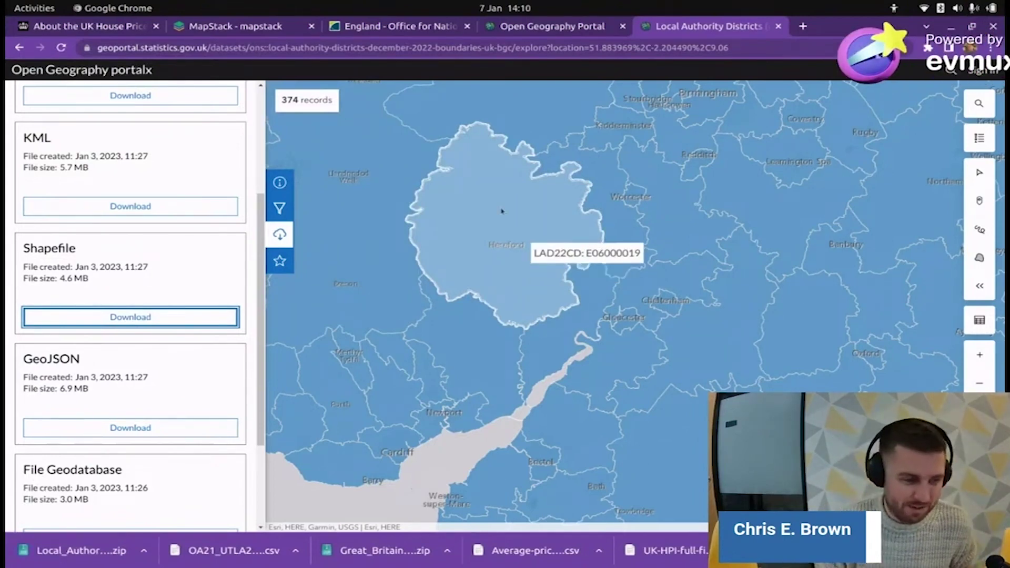
- Extract the downloaded Local_Author….zip into a new 'the-data' folder and show the extracted files
{"action": "left_click", "coordinate": [92, 552]}
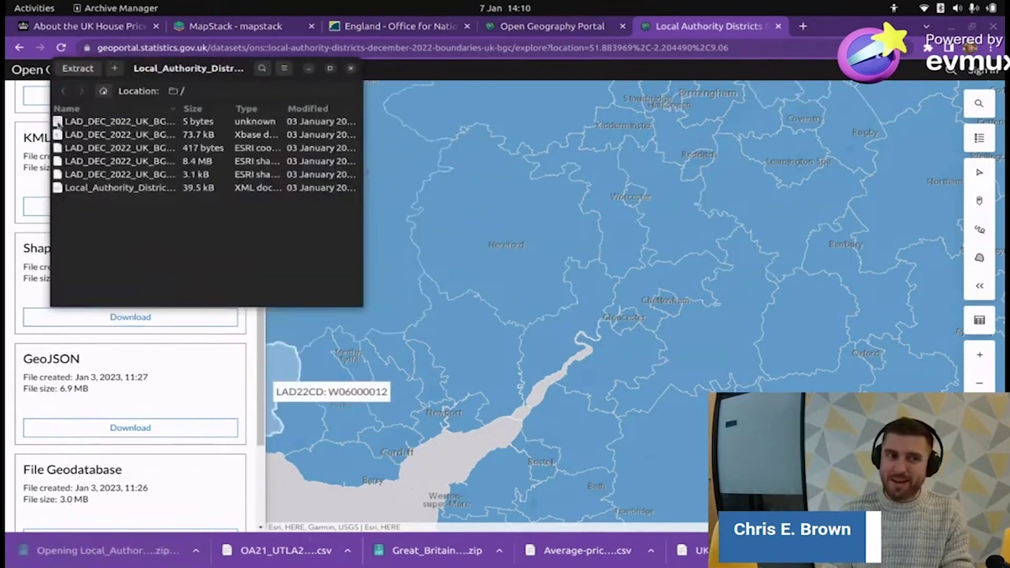
{"action": "left_click", "coordinate": [74, 69]}
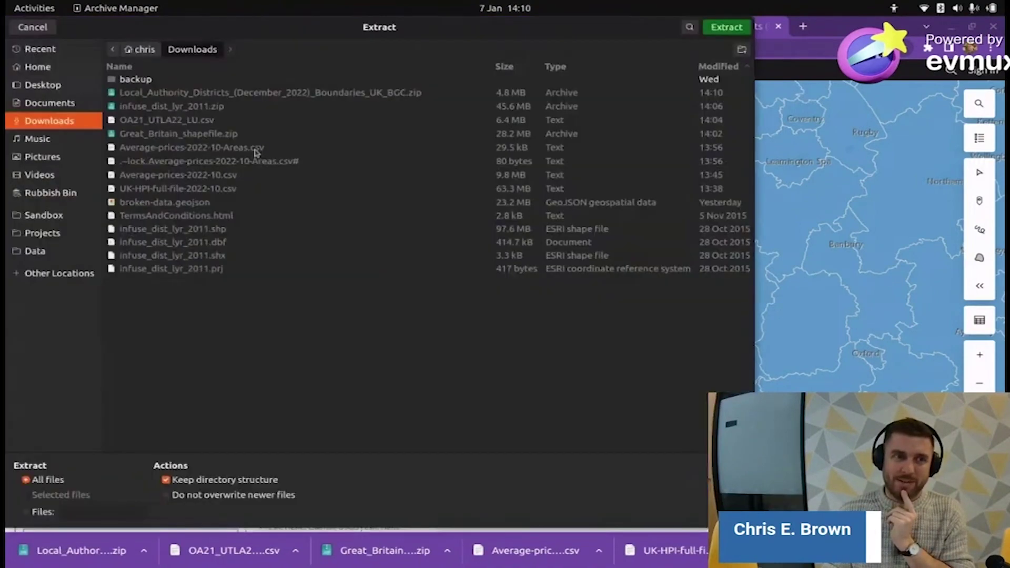
{"action": "left_click", "coordinate": [742, 50]}
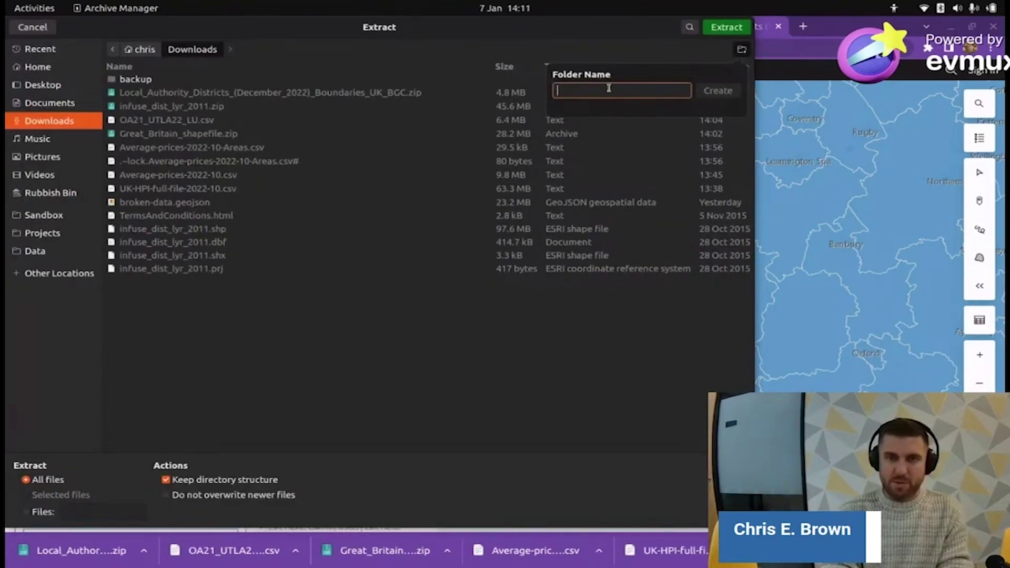
{"action": "type", "text": "the-data"}
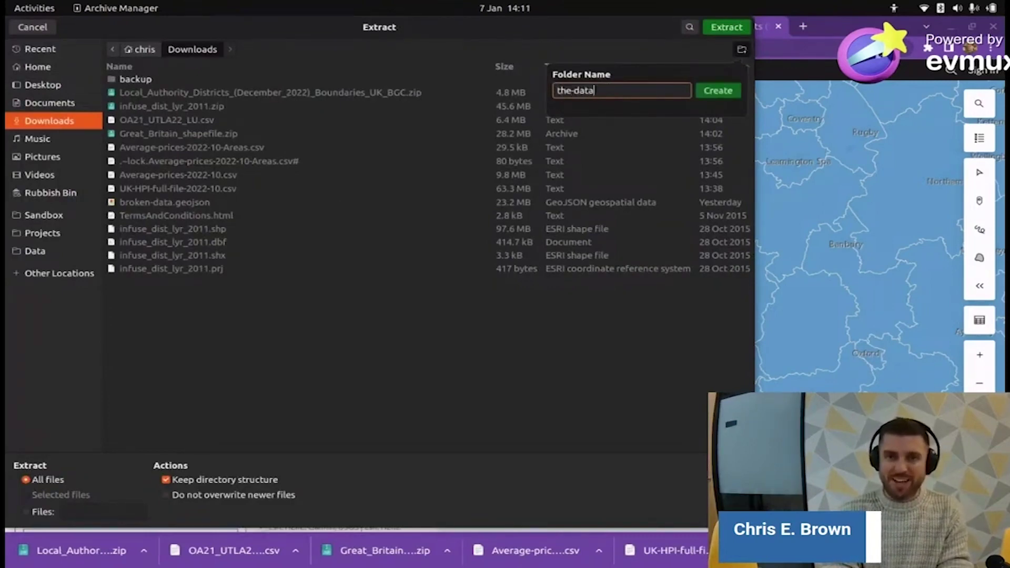
{"action": "key", "text": "Return"}
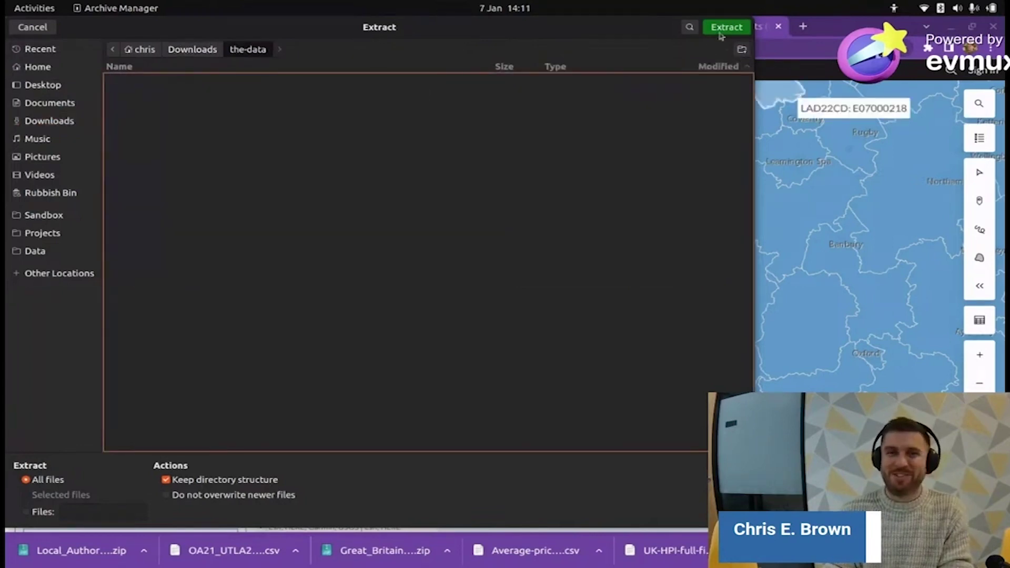
{"action": "left_click", "coordinate": [724, 29]}
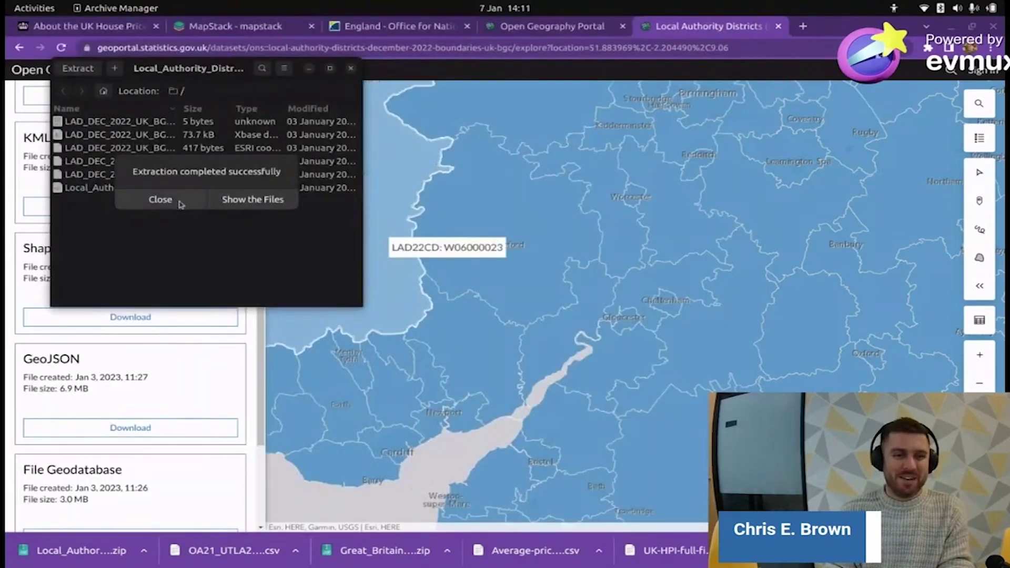
{"action": "left_click", "coordinate": [252, 199]}
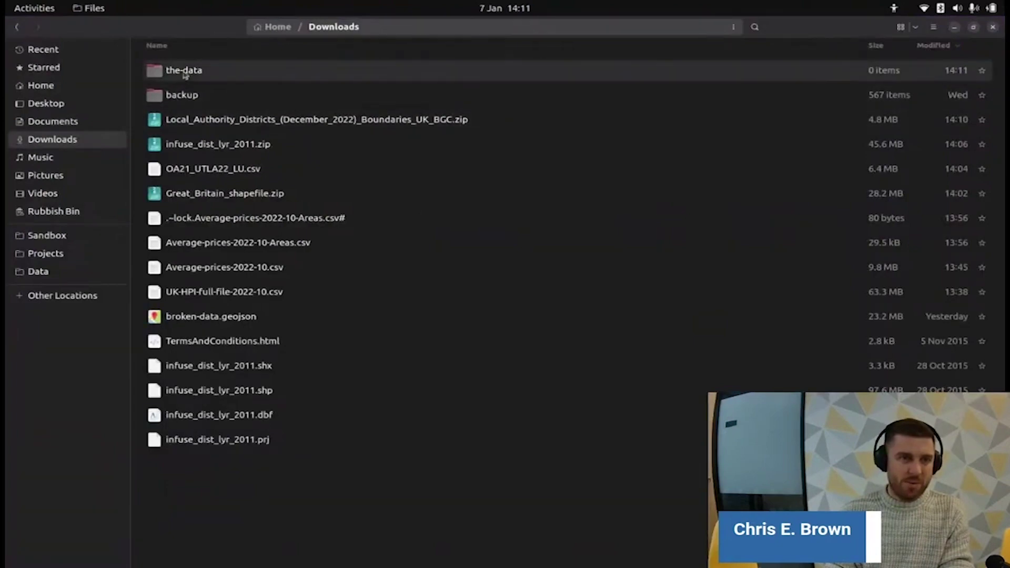
- Open LAD_DEC_2022_UK_BGC.shp from the-data folder with QGIS Desktop
{"action": "double_click", "coordinate": [184, 72]}
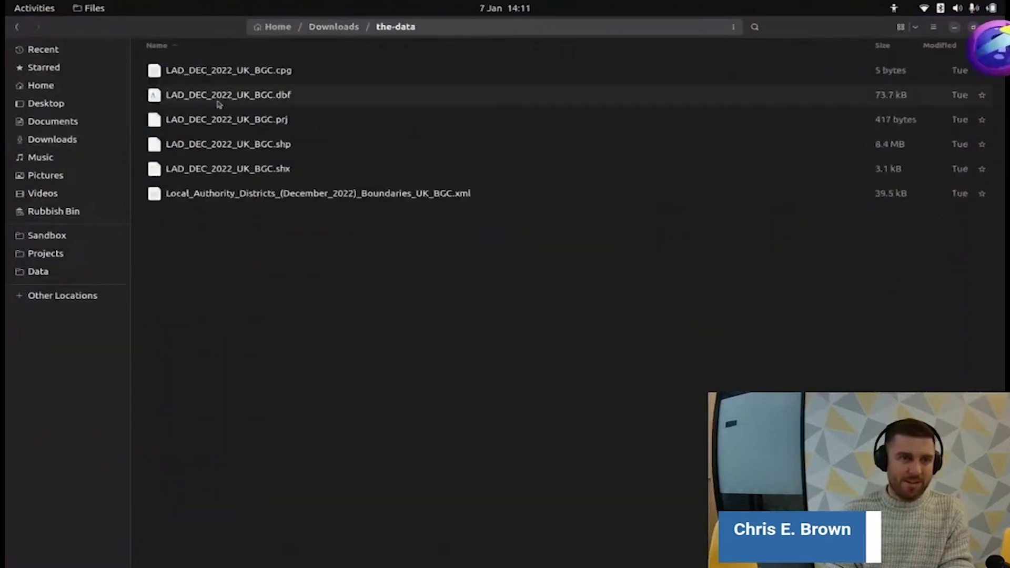
{"action": "right_click", "coordinate": [251, 146]}
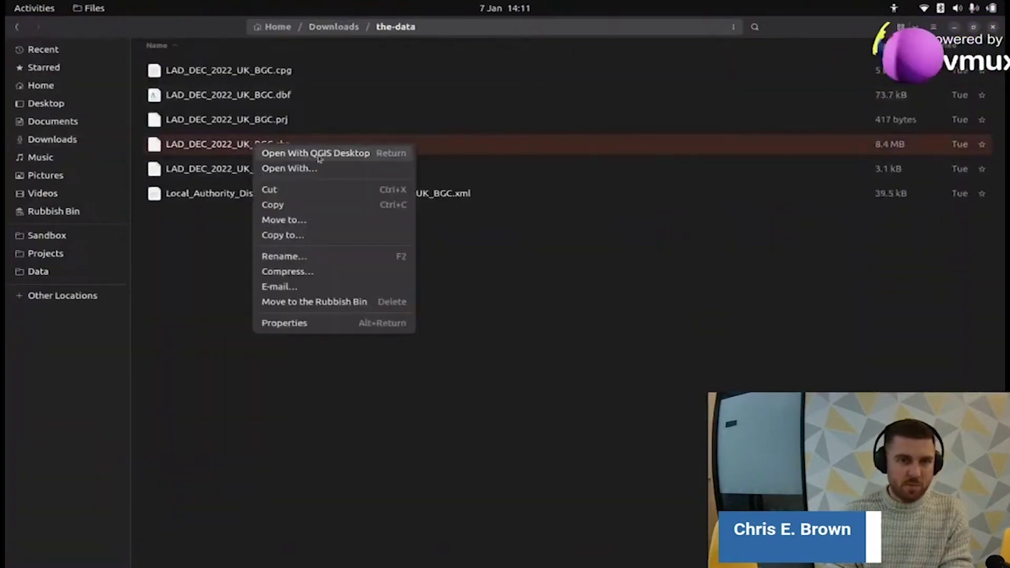
{"action": "left_click", "coordinate": [318, 153]}
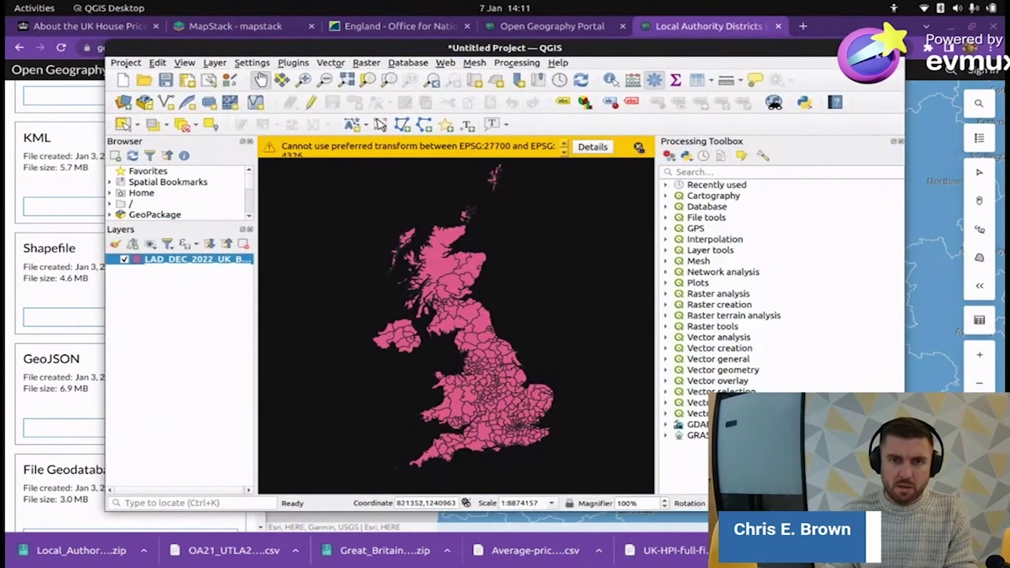
- Maximise QGIS and zoom and pan the map to centre on the Severn estuary
{"action": "double_click", "coordinate": [614, 51]}
{"action": "left_click_drag", "start_coordinate": [512, 315], "coordinate": [492, 314]}
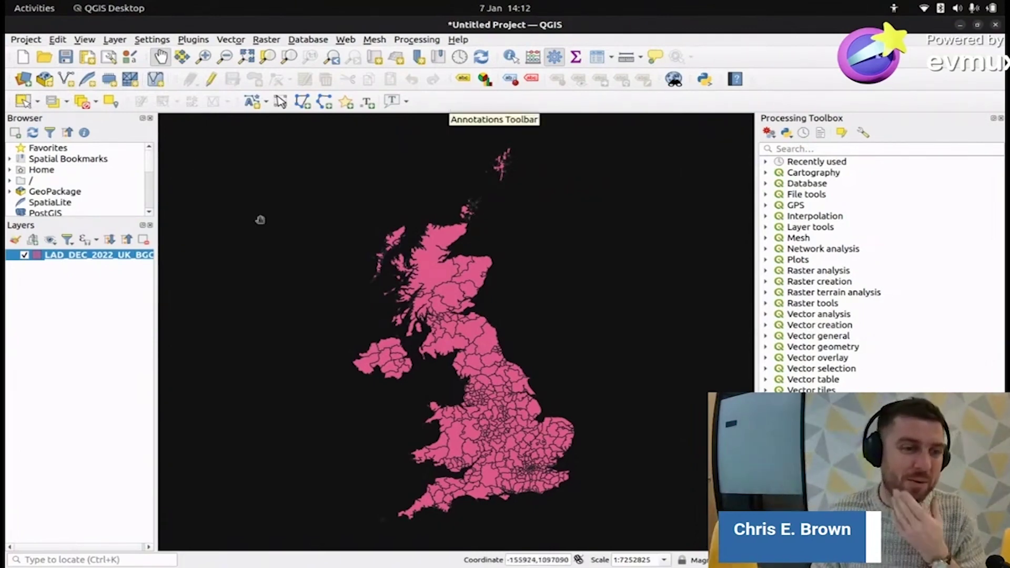
{"action": "scroll", "coordinate": [497, 464], "scroll_direction": "up", "scroll_amount": 5}
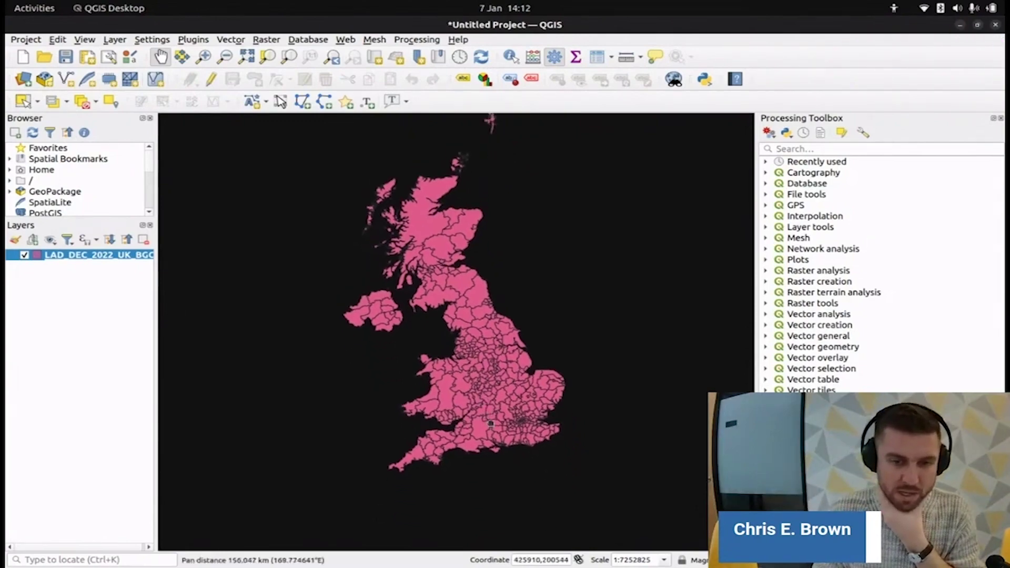
{"action": "scroll", "coordinate": [475, 420], "scroll_direction": "down", "scroll_amount": 5}
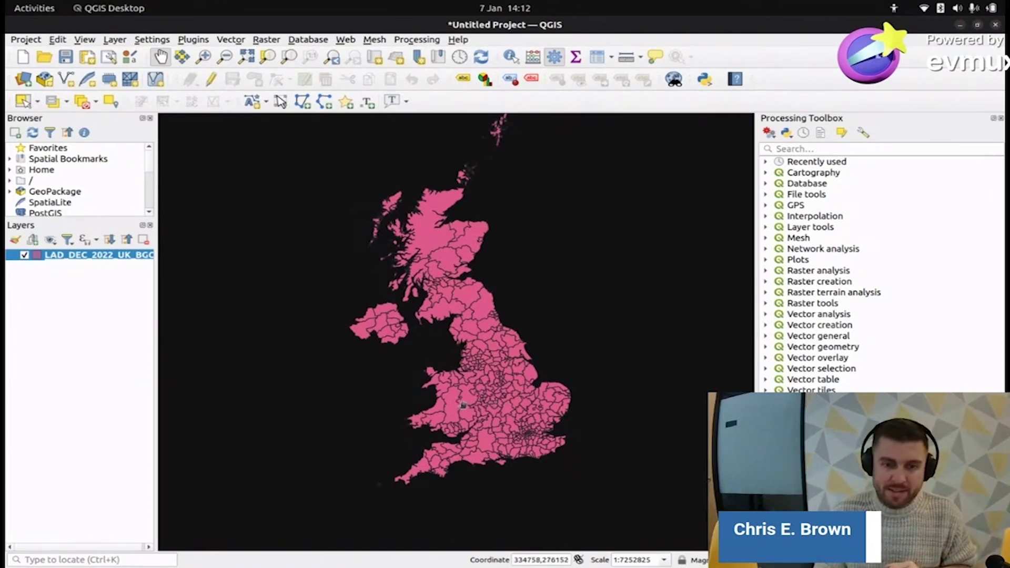
{"action": "scroll", "coordinate": [517, 399], "scroll_direction": "up", "scroll_amount": 1}
{"action": "scroll", "coordinate": [516, 374], "scroll_direction": "up", "scroll_amount": 2}
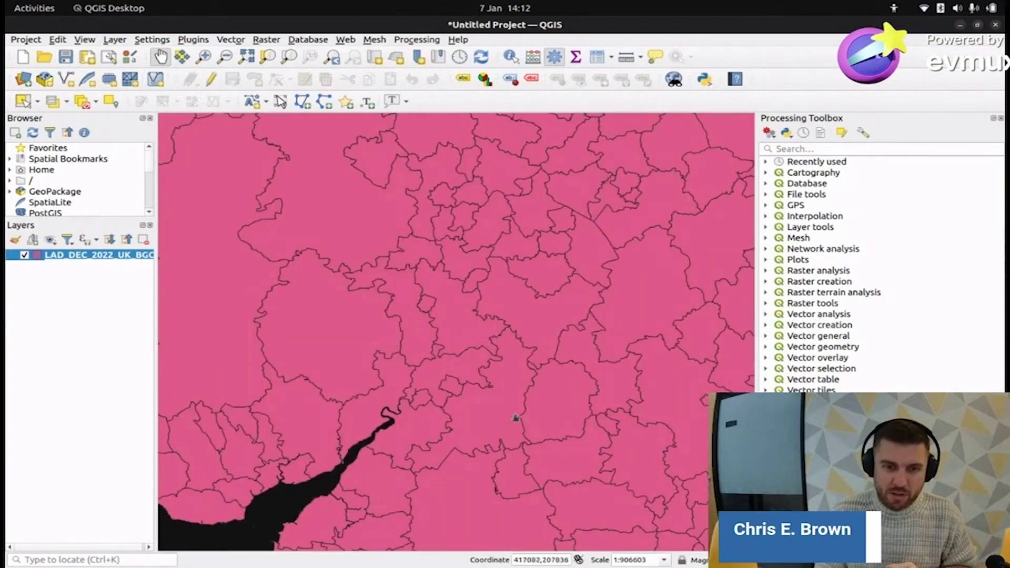
{"action": "left_click_drag", "start_coordinate": [473, 465], "coordinate": [561, 368]}
{"action": "left_click_drag", "start_coordinate": [427, 473], "coordinate": [442, 405]}
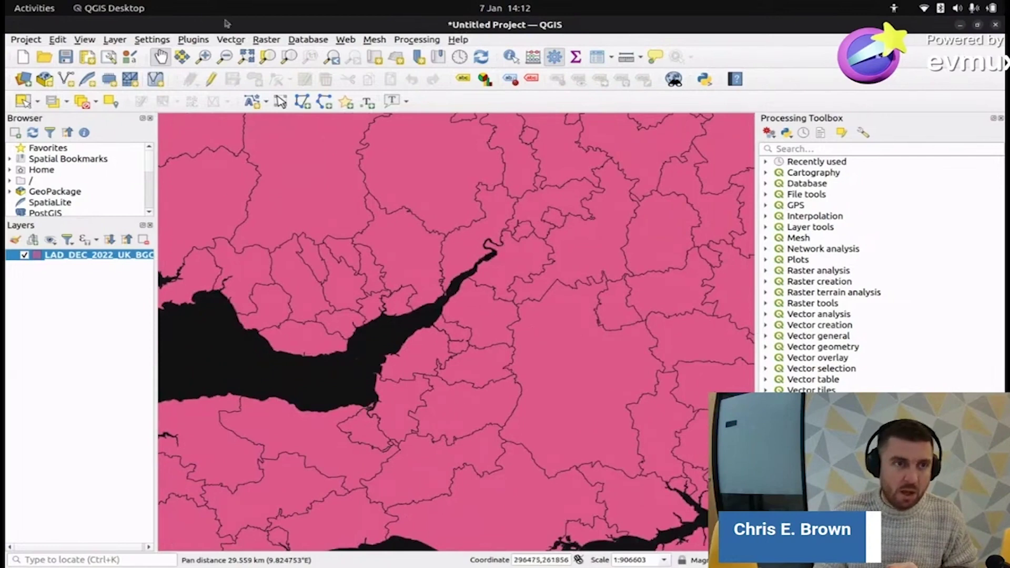
- Identify the district east of the estuary, revealing LAD22CD E06000023
{"action": "left_click", "coordinate": [510, 57]}
{"action": "left_click", "coordinate": [459, 333]}
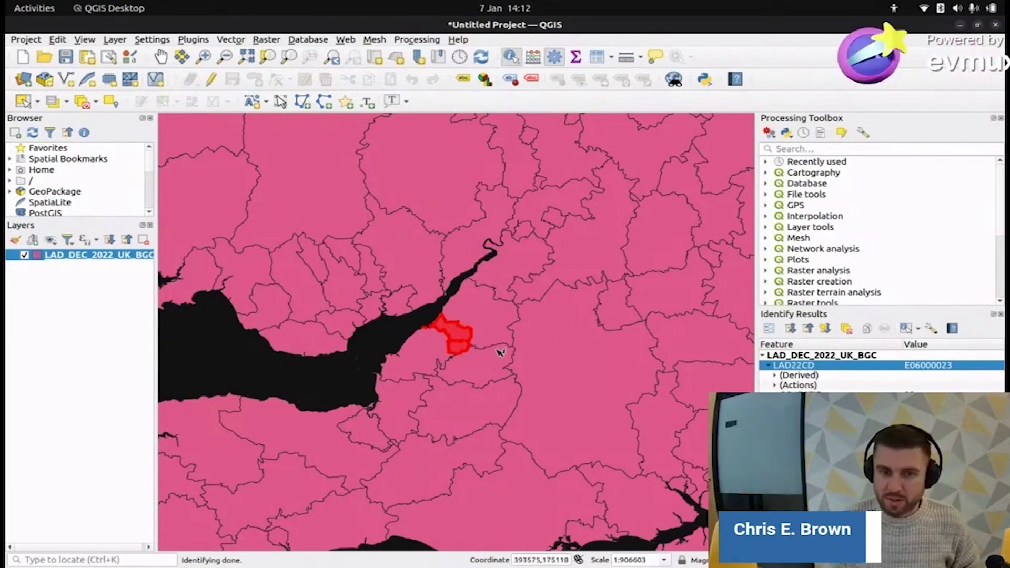
{"action": "right_click", "coordinate": [57, 259]}
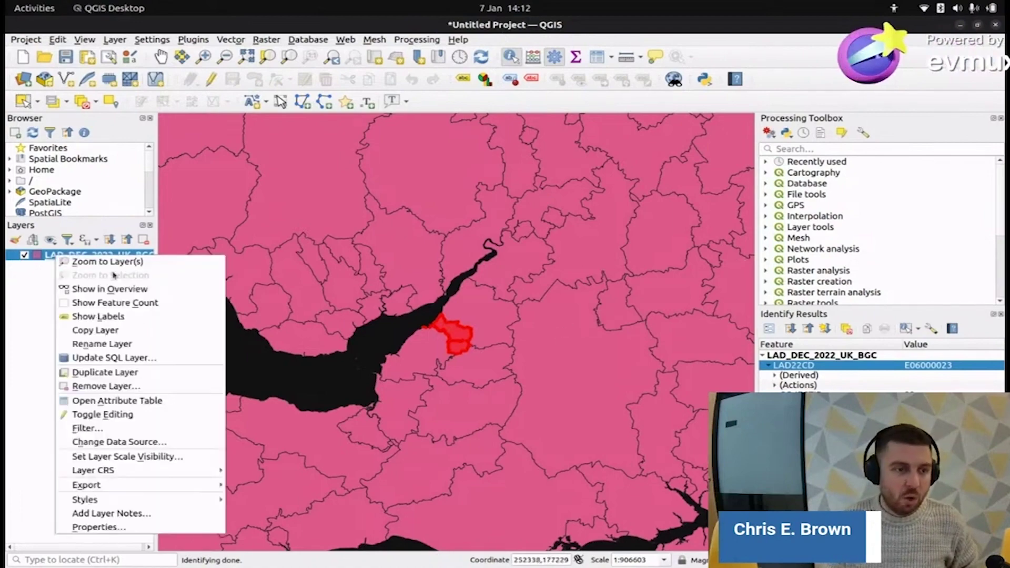
- Open the district boundaries' attribute table maximized and scroll through its rows
{"action": "left_click", "coordinate": [116, 401]}
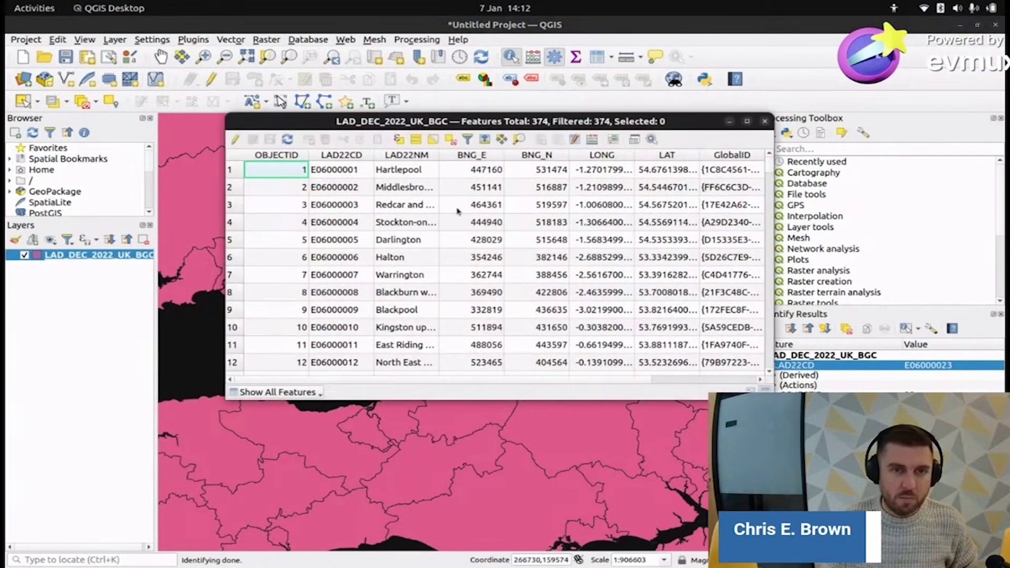
{"action": "double_click", "coordinate": [658, 125]}
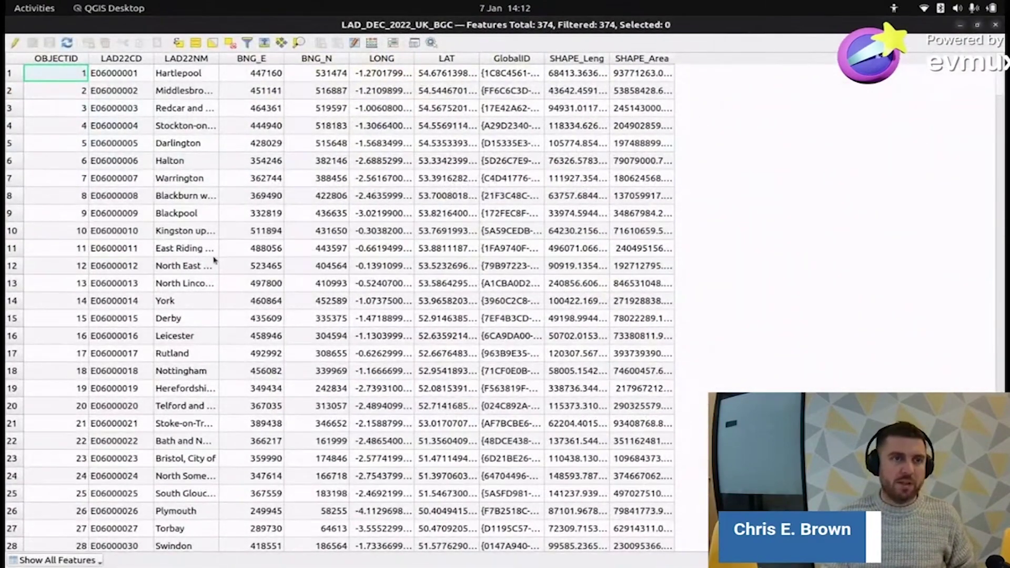
{"action": "scroll", "coordinate": [214, 259], "scroll_direction": "down", "scroll_amount": 2}
{"action": "scroll", "coordinate": [214, 259], "scroll_direction": "up", "scroll_amount": 2}
{"action": "scroll", "coordinate": [216, 258], "scroll_direction": "down", "scroll_amount": 11}
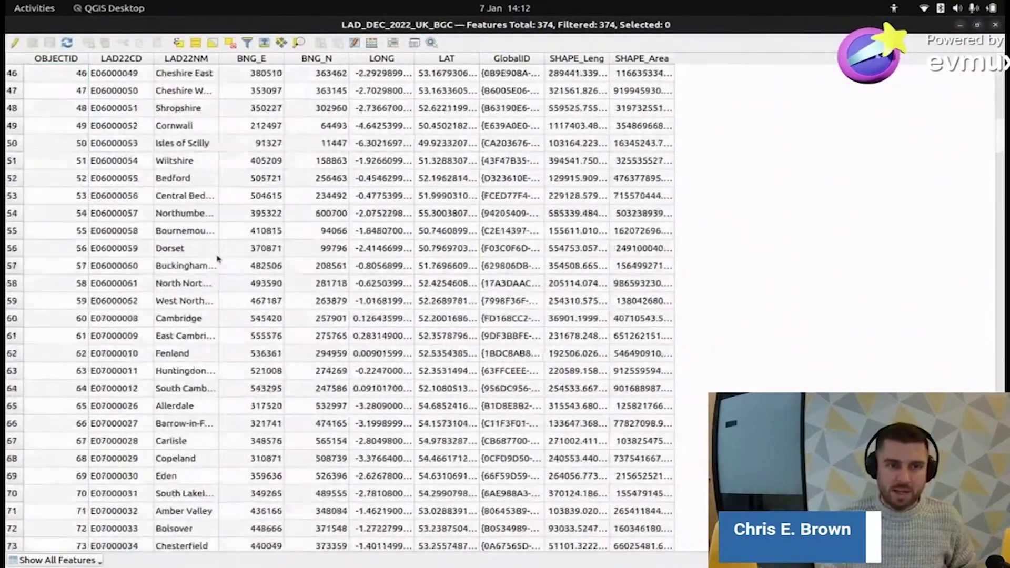
{"action": "scroll", "coordinate": [218, 258], "scroll_direction": "up", "scroll_amount": 9}
- After checking the Open Geography portal, sort the table by LAD22NM and switch to LibreOffice Calc
{"action": "key", "text": "alt+Tab"}
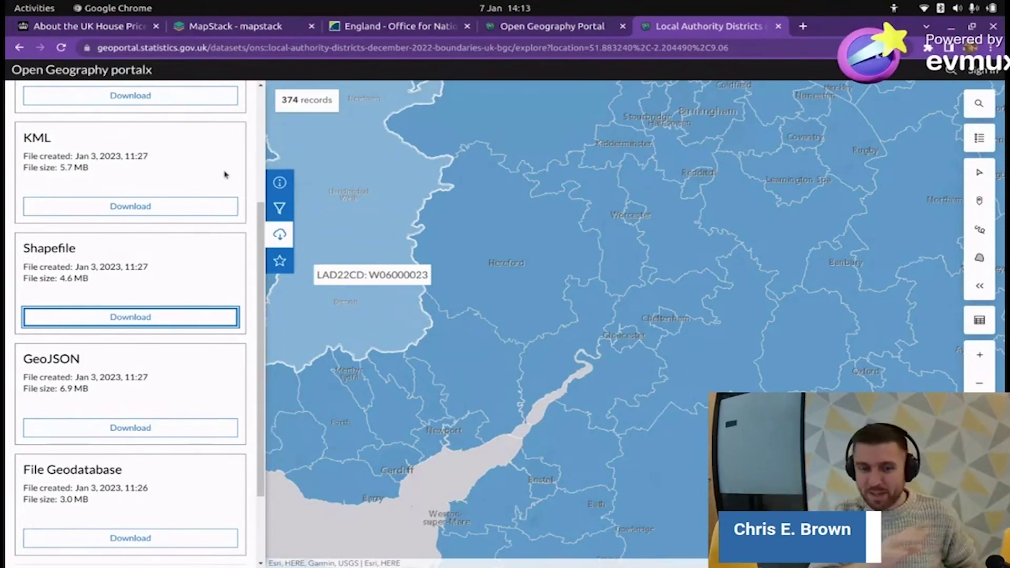
{"action": "key", "text": "alt+Tab"}
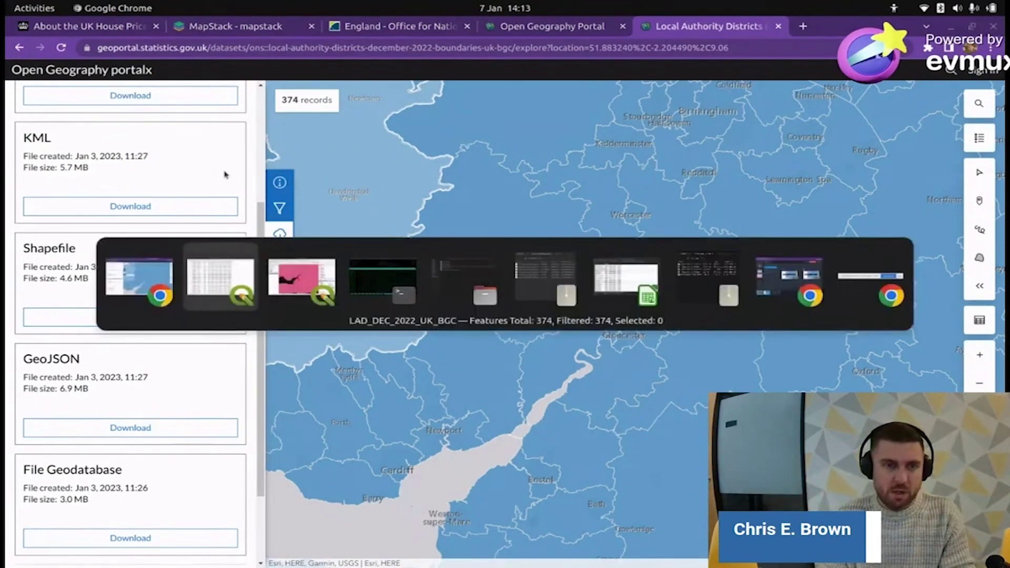
{"action": "key", "text": "alt+Tab"}
{"action": "key", "text": "alt+Tab"}
{"action": "key", "text": "alt+Tab"}
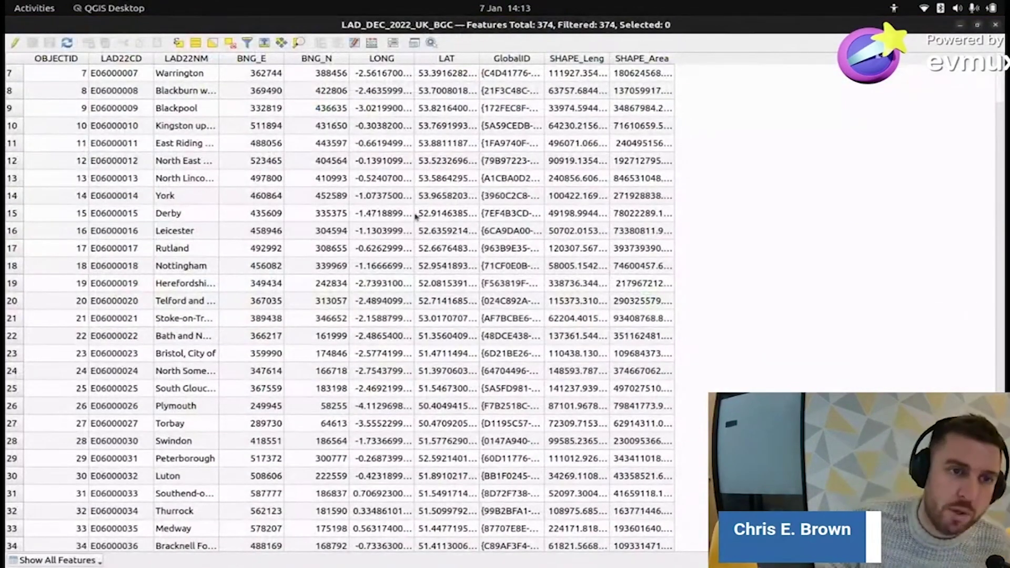
{"action": "scroll", "coordinate": [302, 276], "scroll_direction": "up", "scroll_amount": 2}
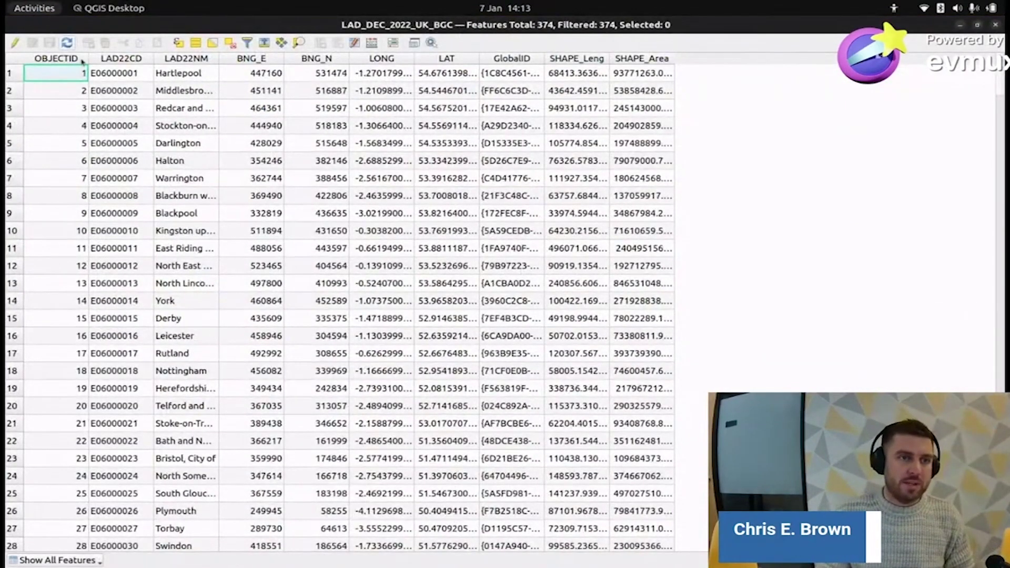
{"action": "left_click", "coordinate": [121, 63]}
{"action": "left_click", "coordinate": [122, 62]}
{"action": "left_click", "coordinate": [183, 61]}
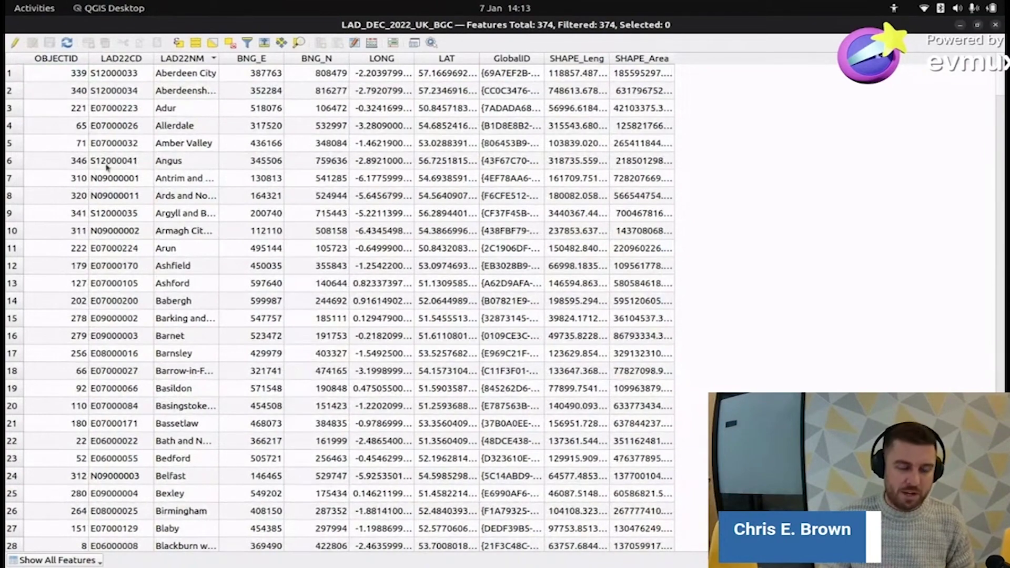
{"action": "key", "text": "alt+Tab"}
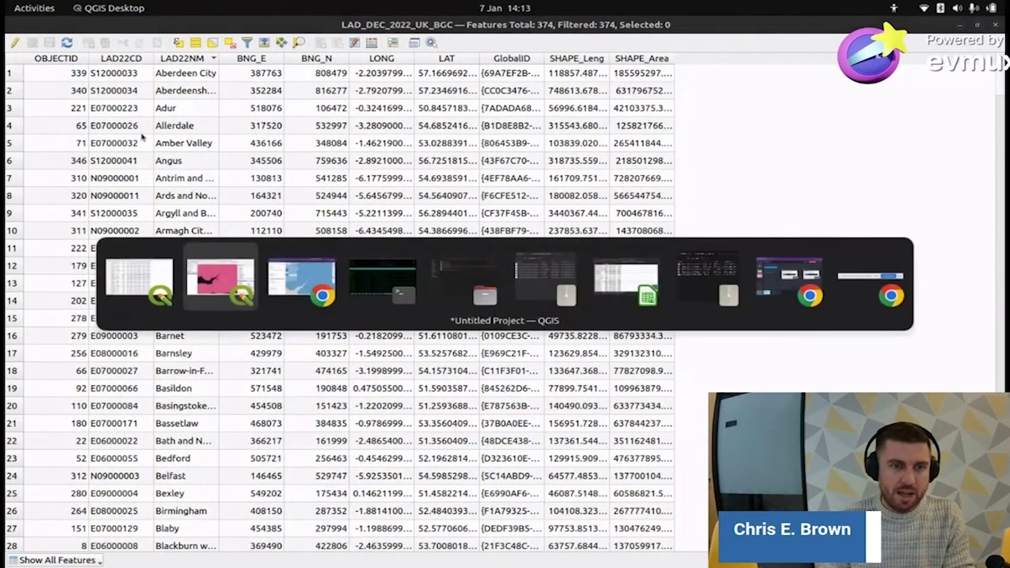
{"action": "key", "text": "alt+Tab"}
{"action": "key", "text": "alt+Tab"}
{"action": "key", "text": "alt+Tab"}
{"action": "key", "text": "alt+Tab"}
{"action": "key", "text": "alt+Tab"}
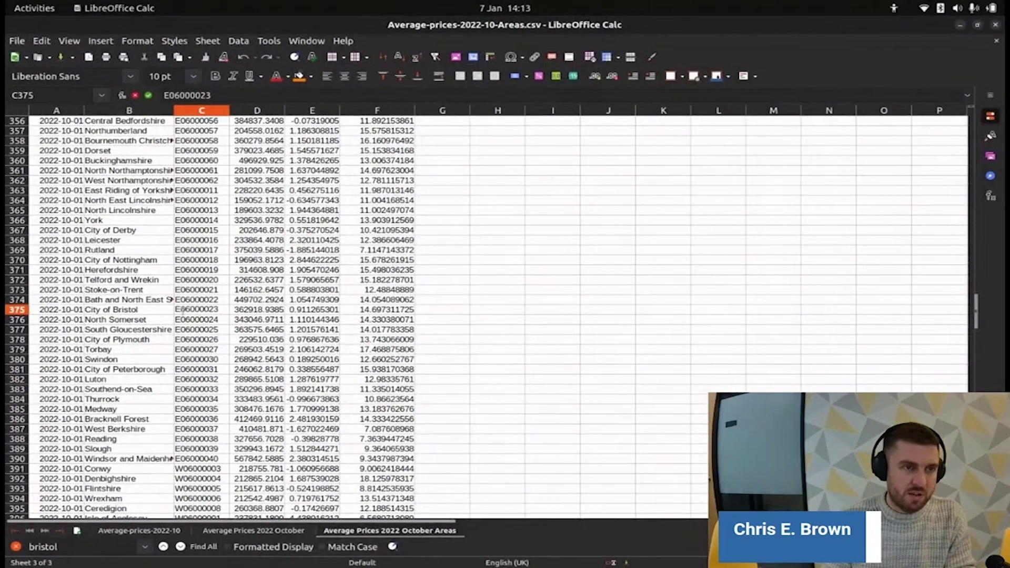
- Compare the Calc sheet's Area_Code values with the boundary table's LAD22CD codes, then return to QGIS
{"action": "scroll", "coordinate": [177, 310], "scroll_direction": "up", "scroll_amount": 9}
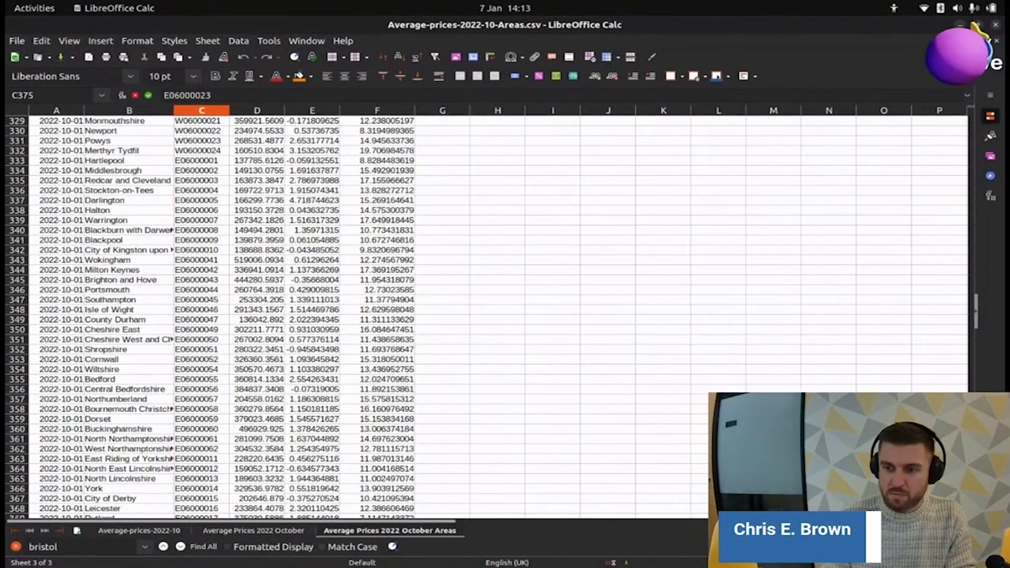
{"action": "scroll", "coordinate": [961, 227], "scroll_direction": "up", "scroll_amount": 13}
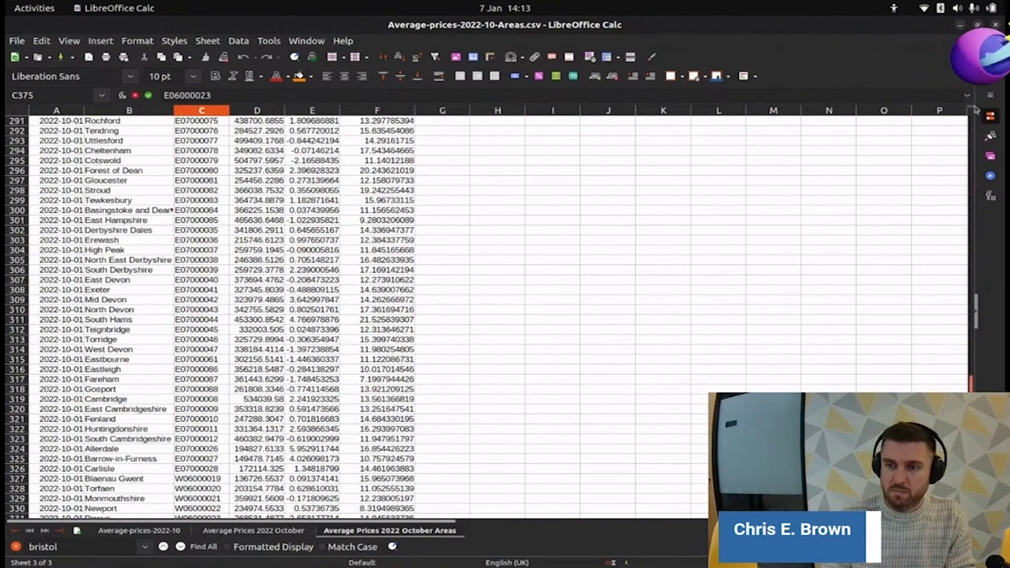
{"action": "left_click", "coordinate": [974, 109]}
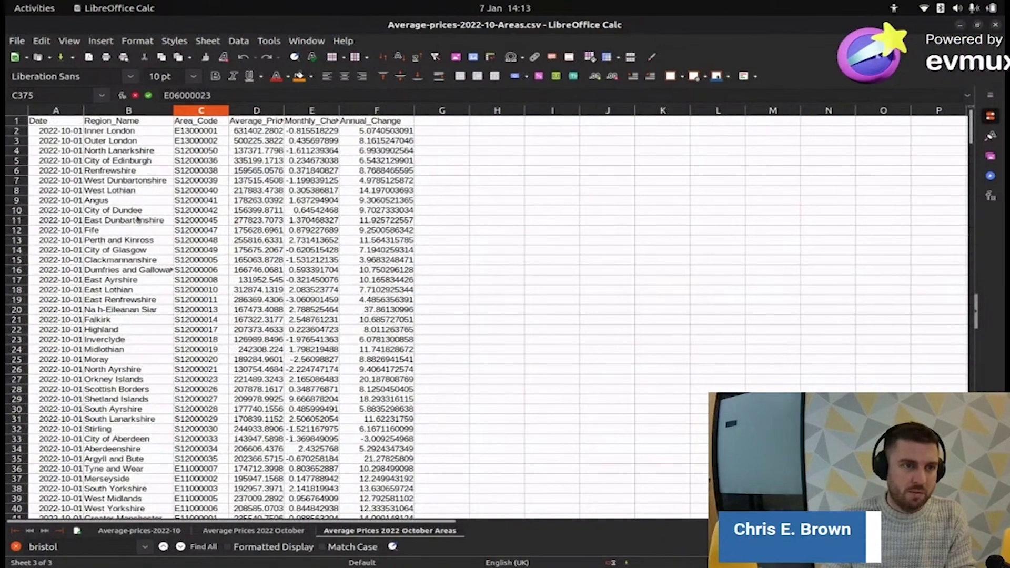
{"action": "key", "text": "alt+Tab"}
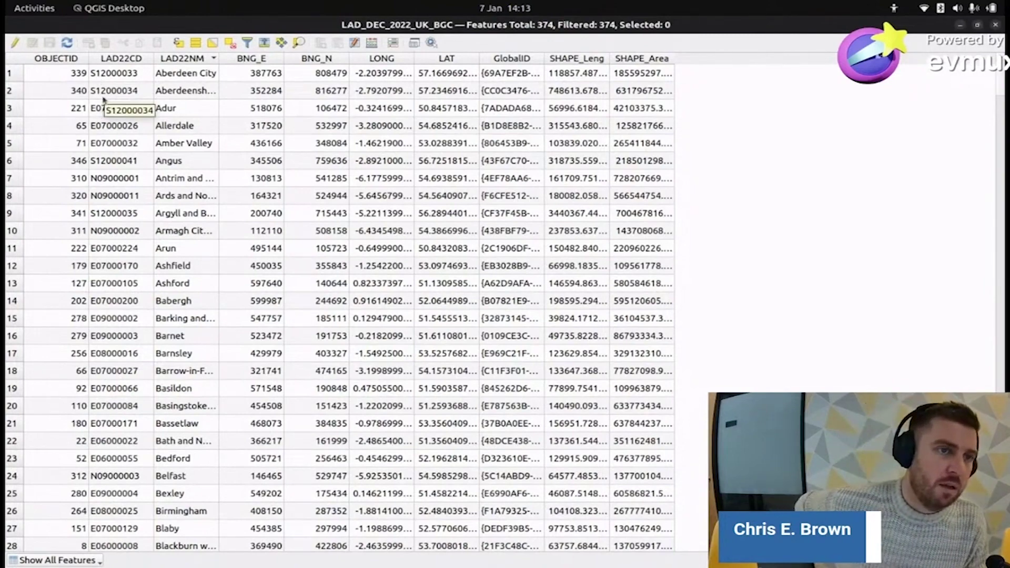
{"action": "key", "text": "alt+Tab"}
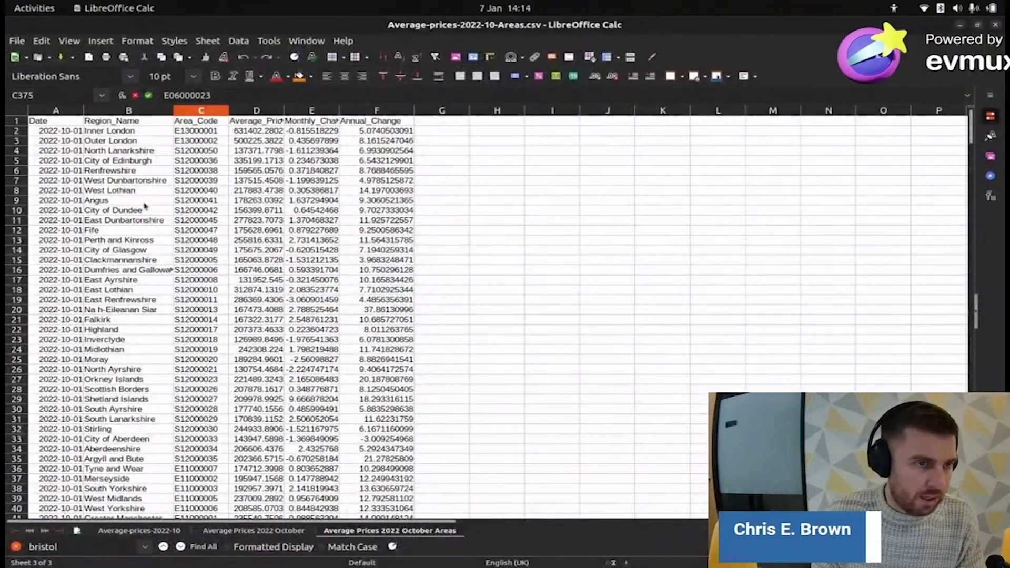
{"action": "scroll", "coordinate": [133, 182], "scroll_direction": "down", "scroll_amount": 5}
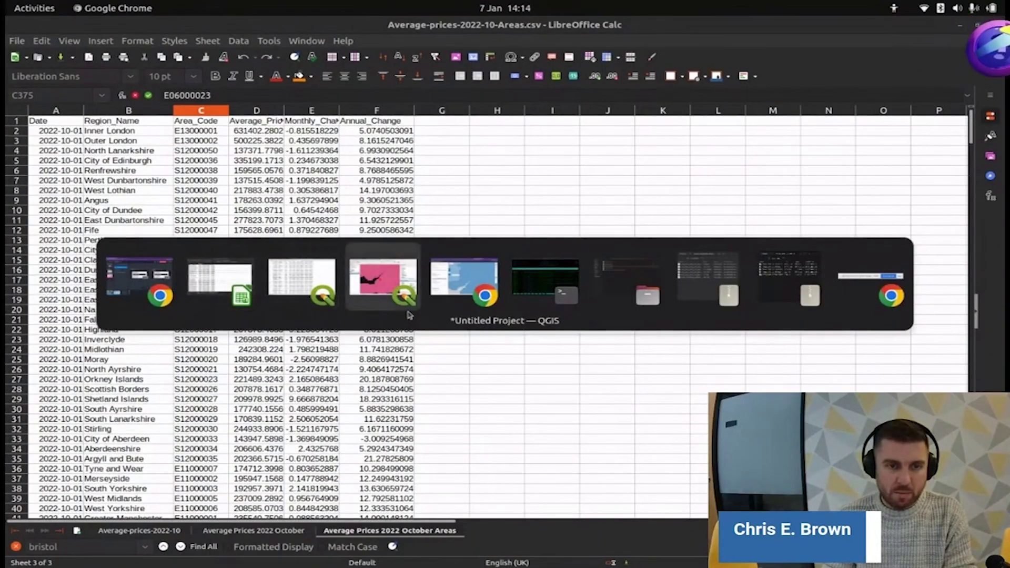
{"action": "left_click", "coordinate": [302, 281]}
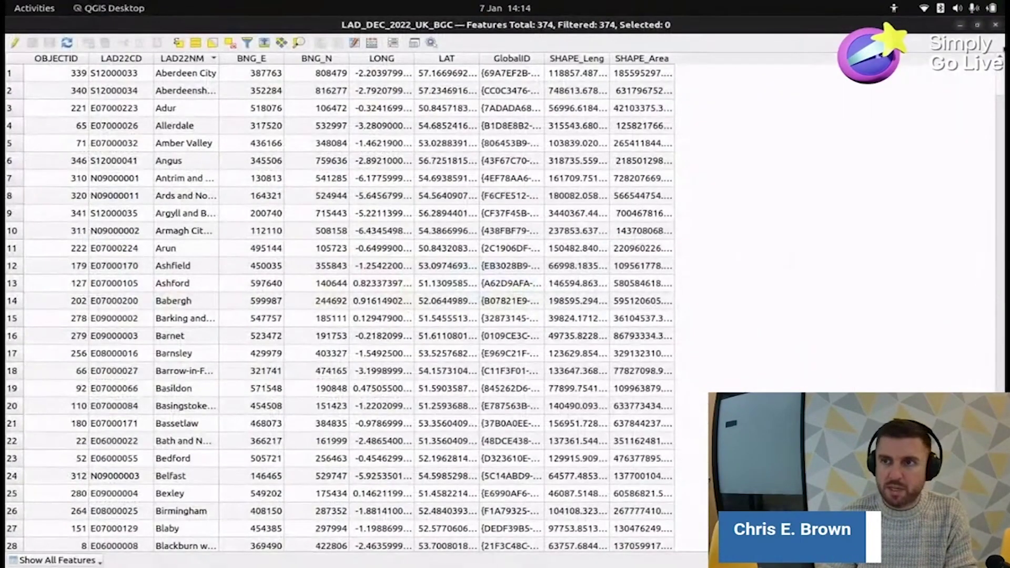
{"action": "key", "text": "alt+Tab"}
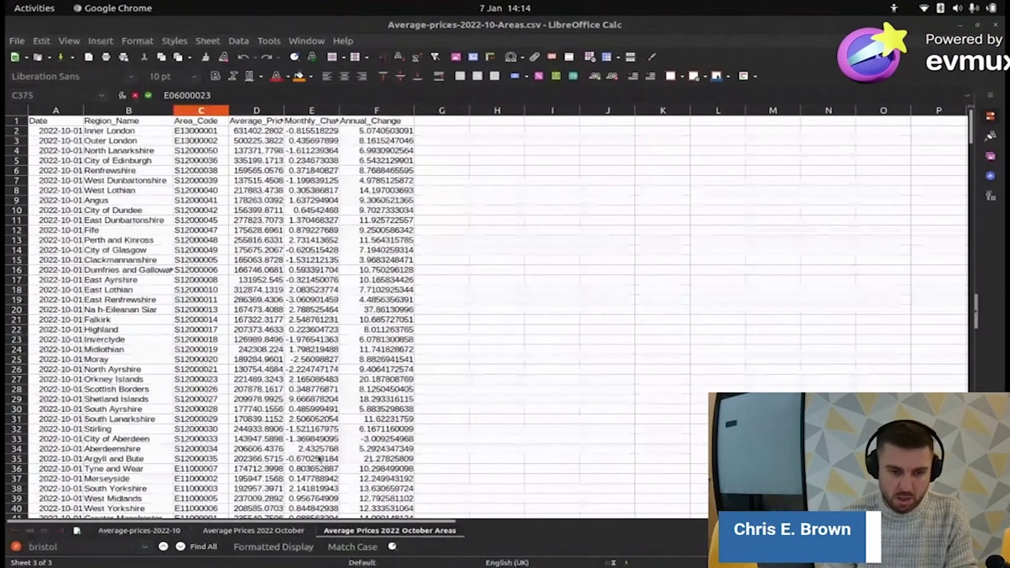
{"action": "key", "text": "alt+Tab"}
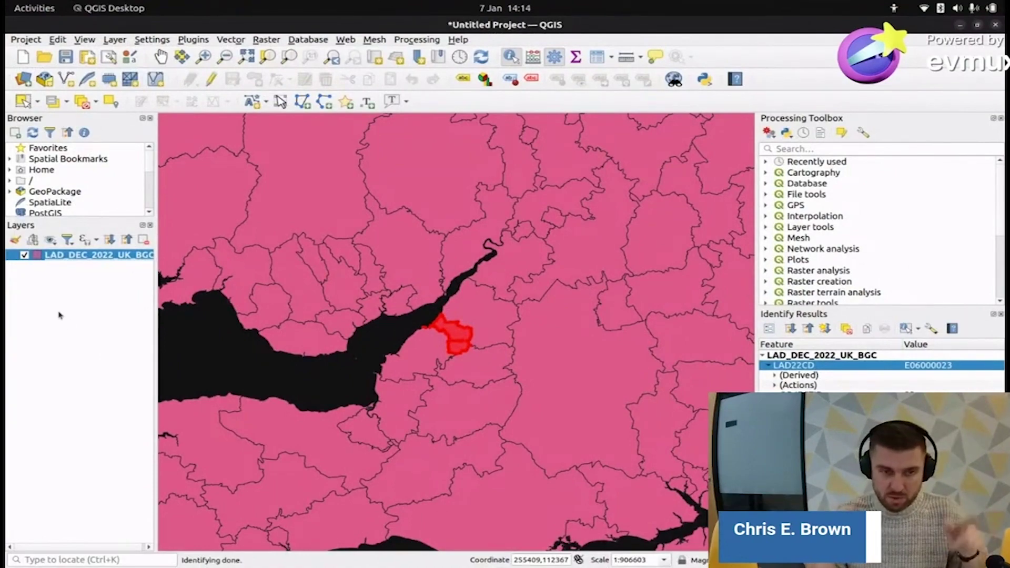
- Load Average-prices-2022-10-Areas.csv as a delimited-text table with no geometry
{"action": "left_click", "coordinate": [23, 80]}
{"action": "left_click", "coordinate": [754, 157]}
{"action": "left_click", "coordinate": [361, 145]}
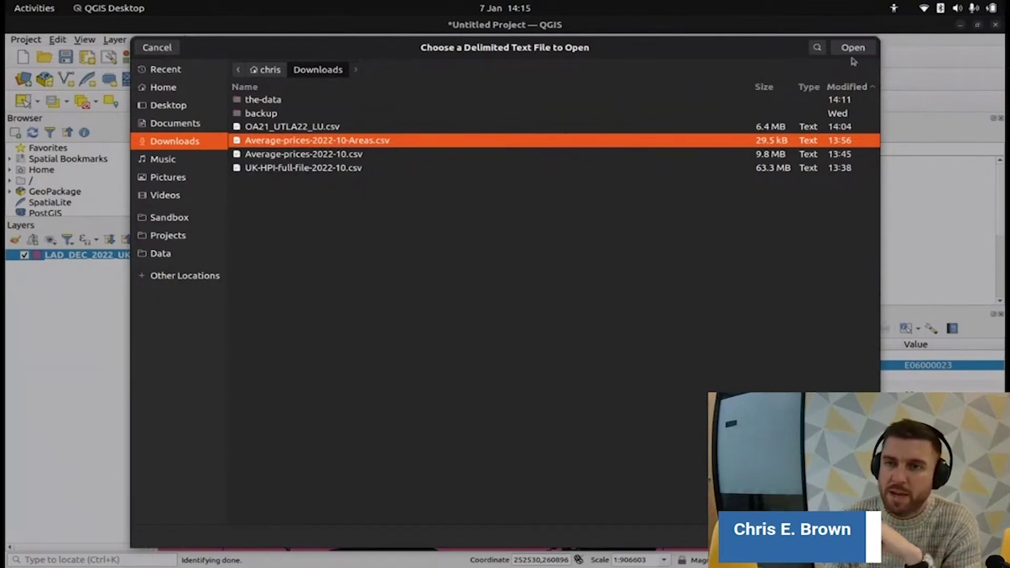
{"action": "left_click", "coordinate": [853, 47]}
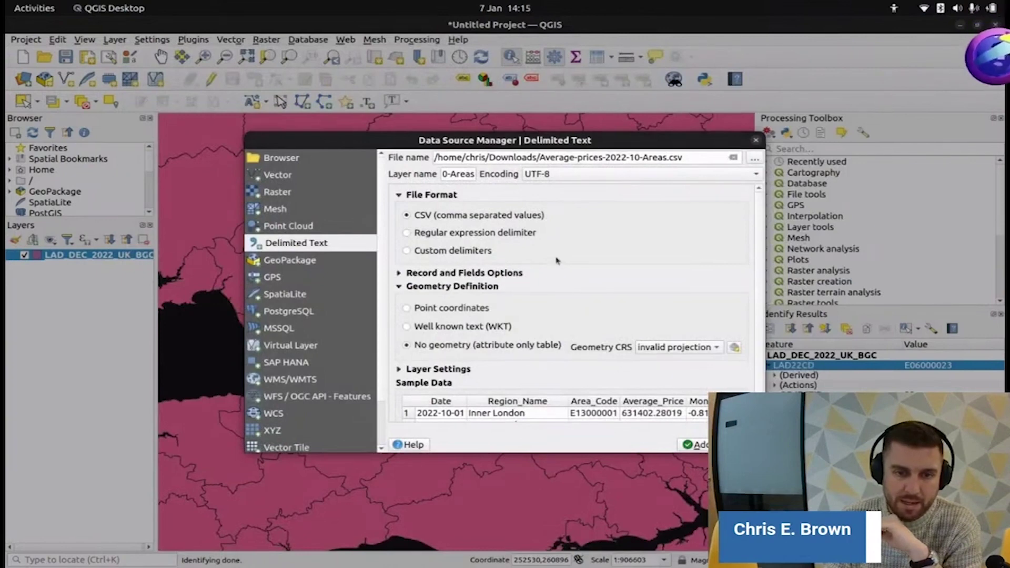
{"action": "scroll", "coordinate": [558, 268], "scroll_direction": "down", "scroll_amount": 1}
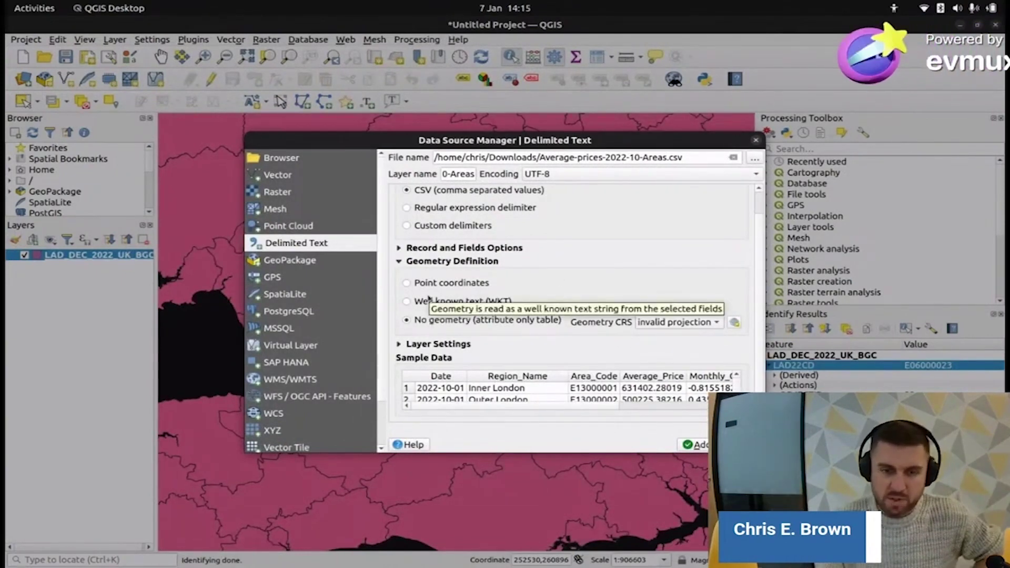
{"action": "left_click", "coordinate": [407, 322]}
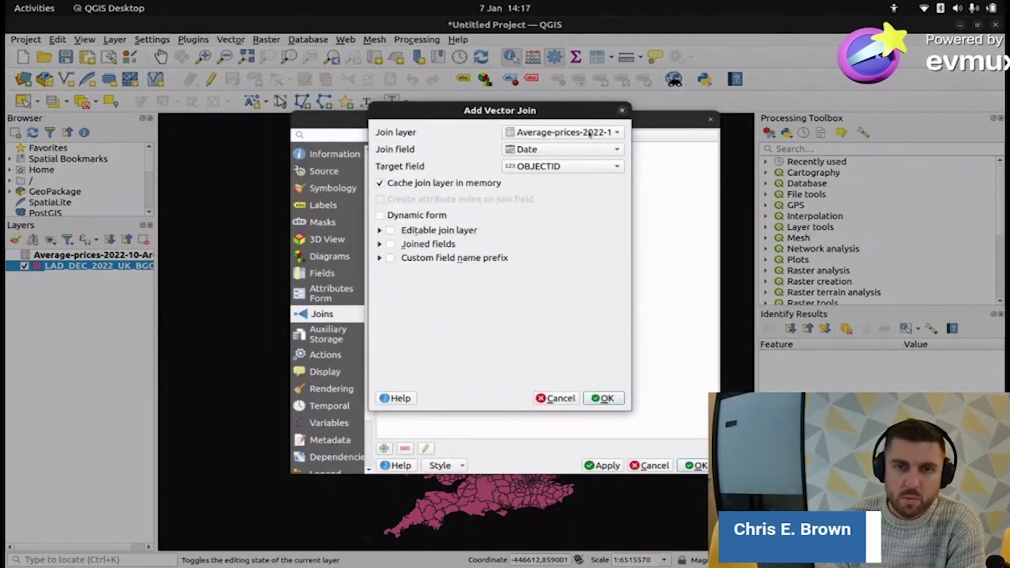
- Set up a join using Area_Code as the join field and LAD22CD as the target field
{"action": "left_click", "coordinate": [589, 149]}
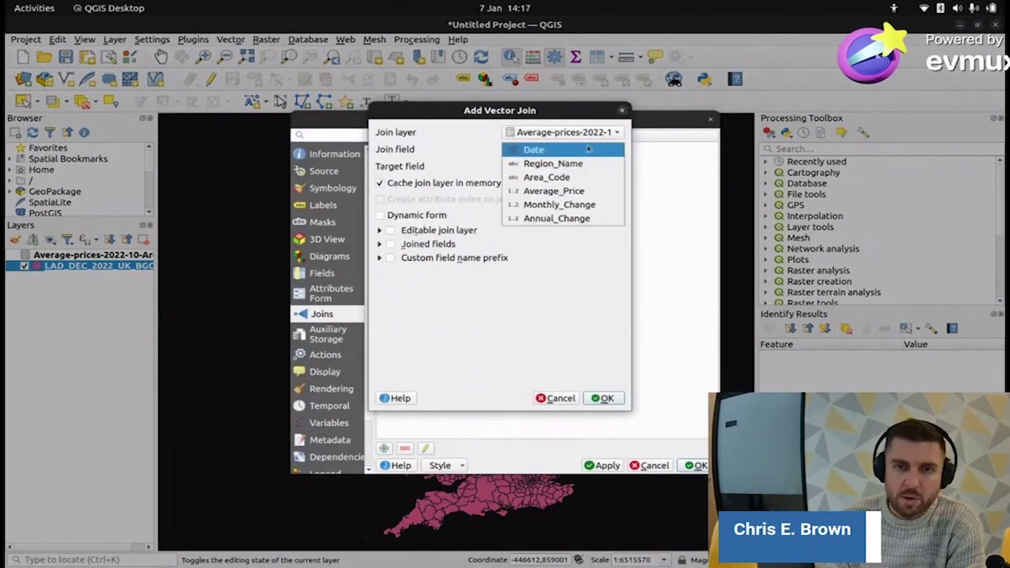
{"action": "left_click", "coordinate": [564, 180]}
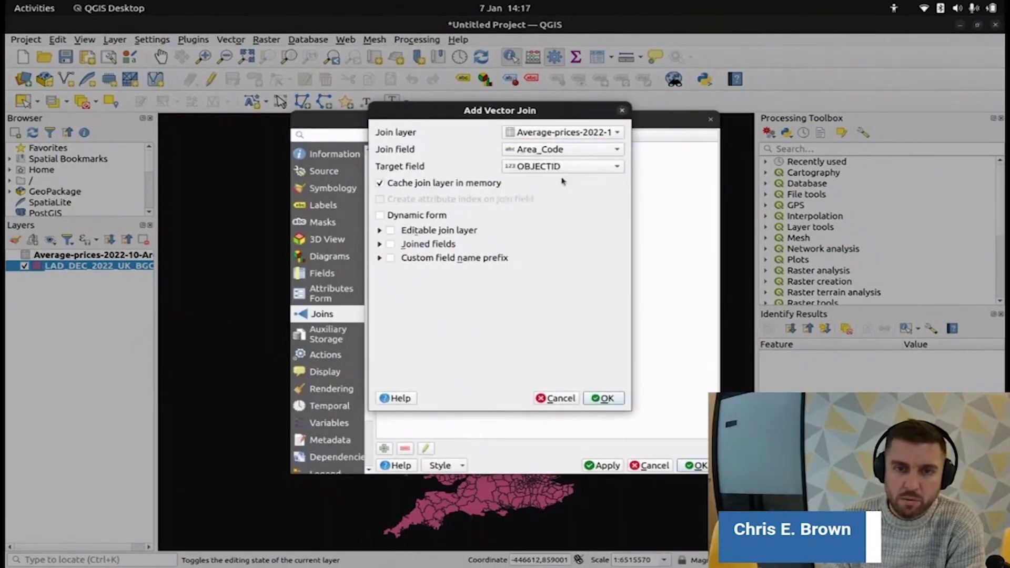
{"action": "left_click", "coordinate": [597, 168]}
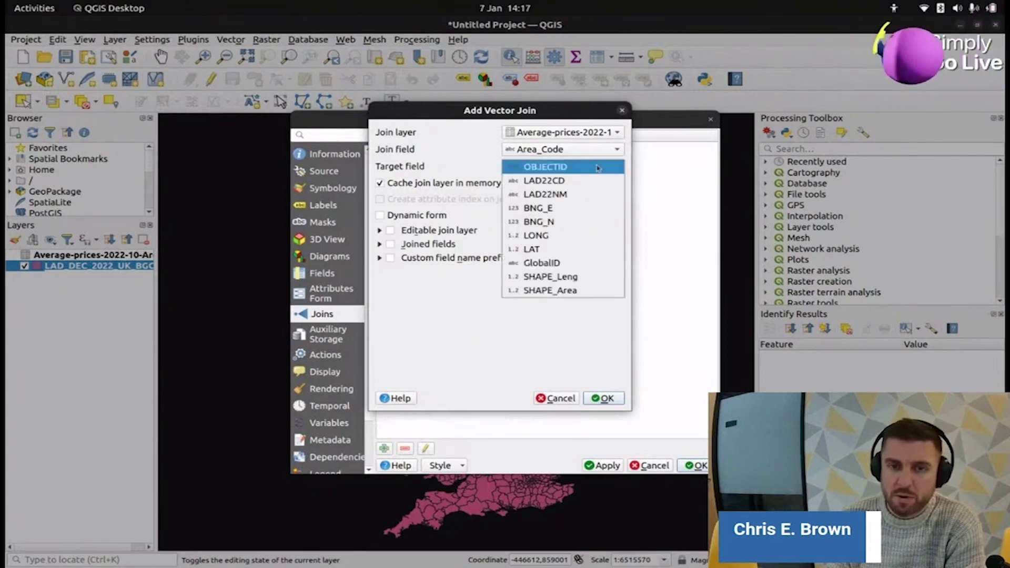
{"action": "left_click", "coordinate": [568, 184]}
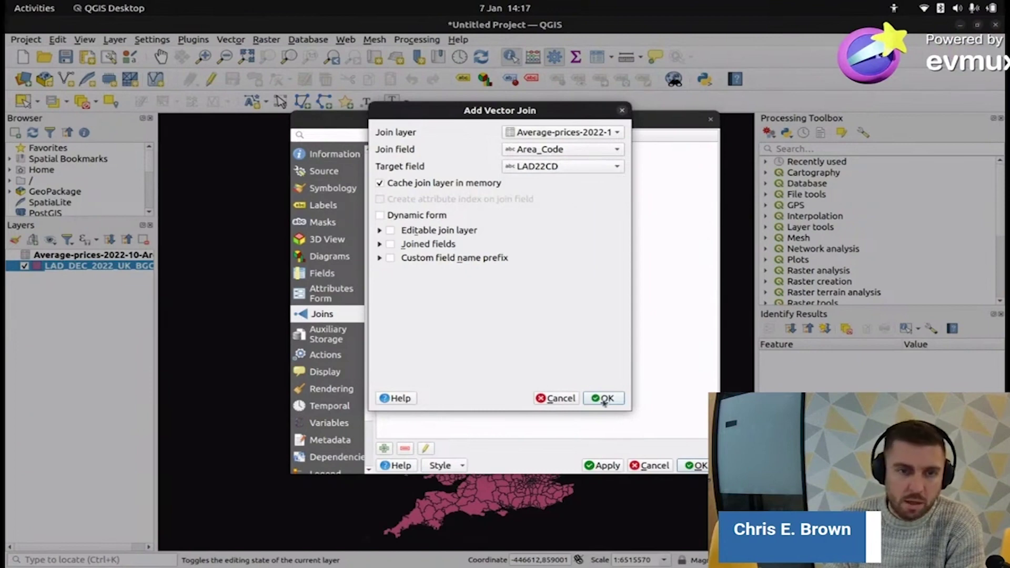
- Give joined fields the custom prefix join_ and apply the join
{"action": "left_click", "coordinate": [391, 259]}
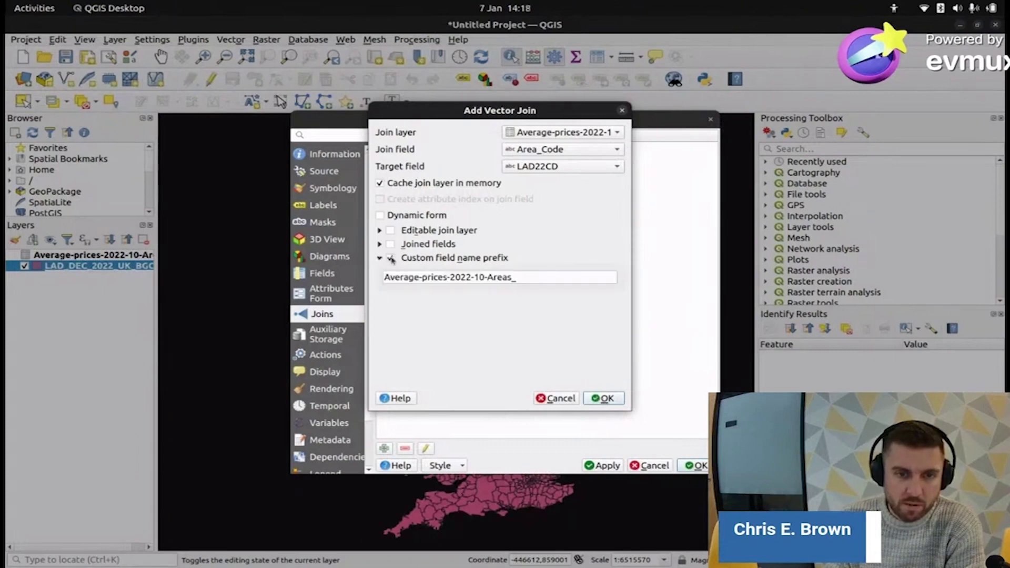
{"action": "left_click", "coordinate": [389, 258]}
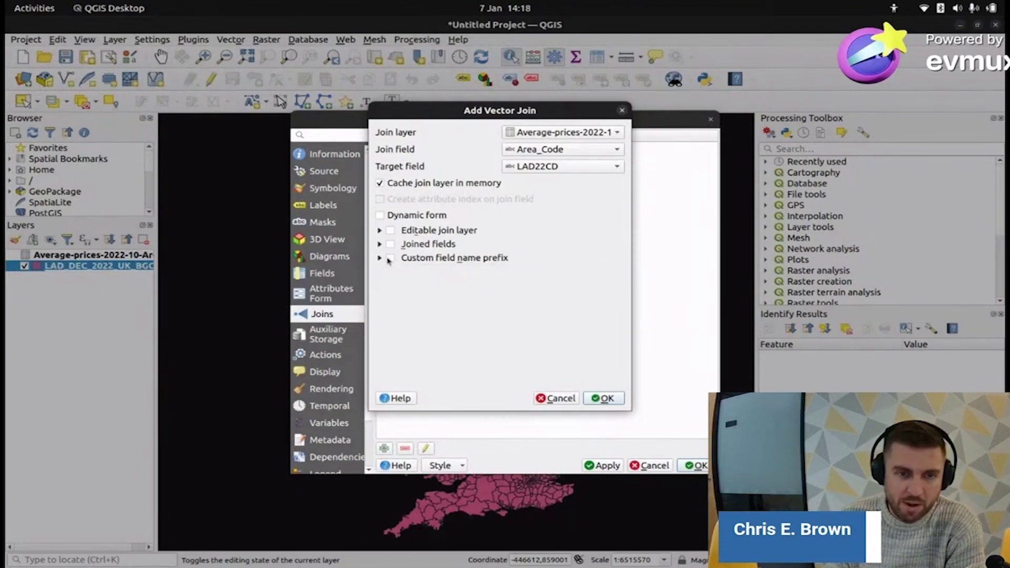
{"action": "left_click", "coordinate": [380, 258]}
{"action": "left_click", "coordinate": [391, 259]}
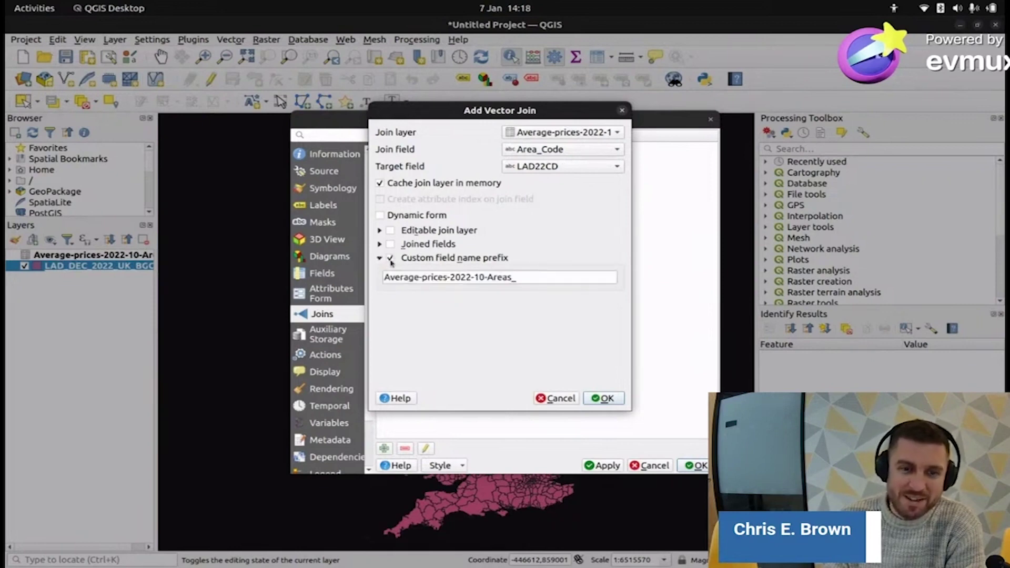
{"action": "triple_click", "coordinate": [518, 278]}
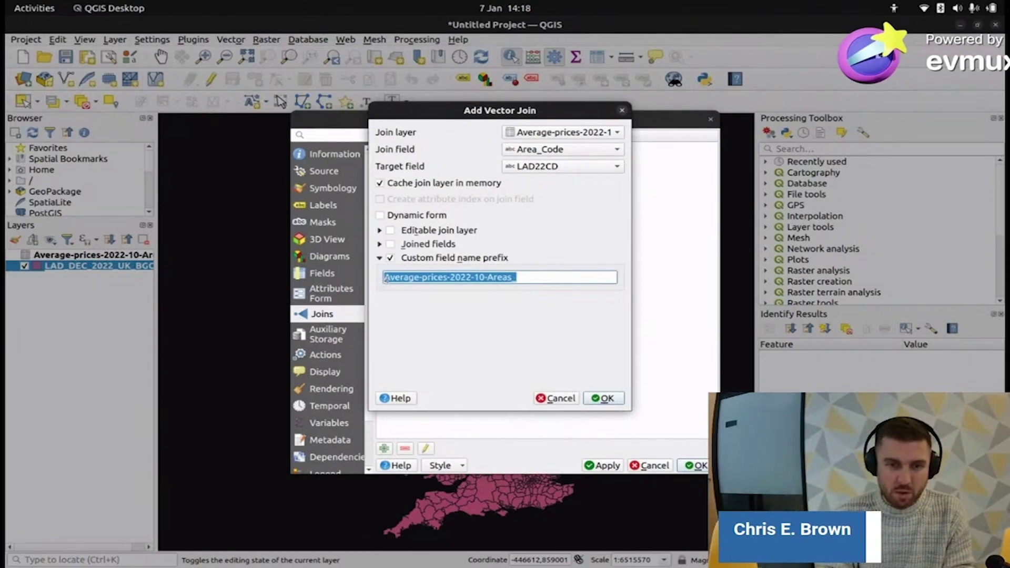
{"action": "key", "text": "BackSpace"}
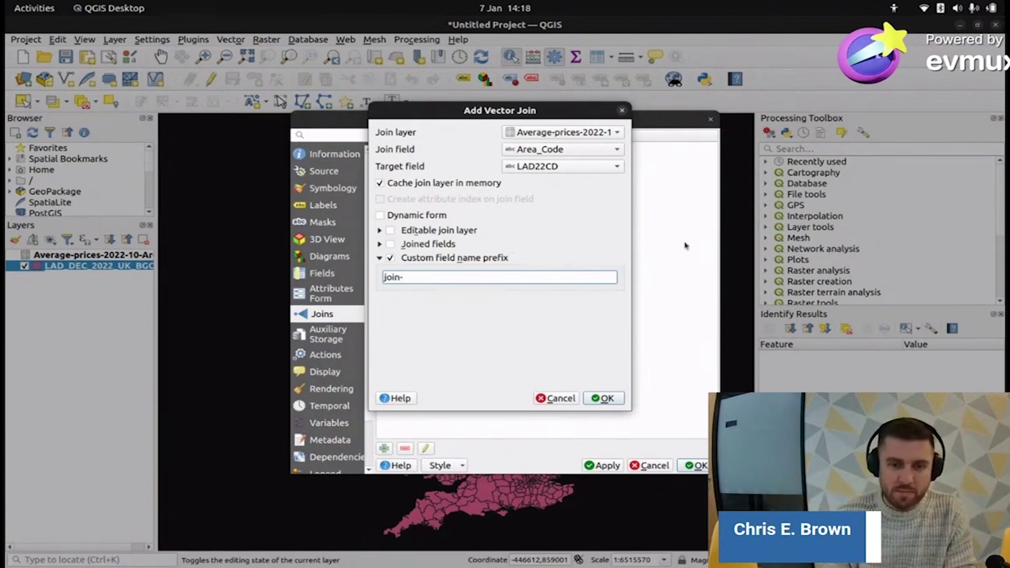
{"action": "type", "text": "_"}
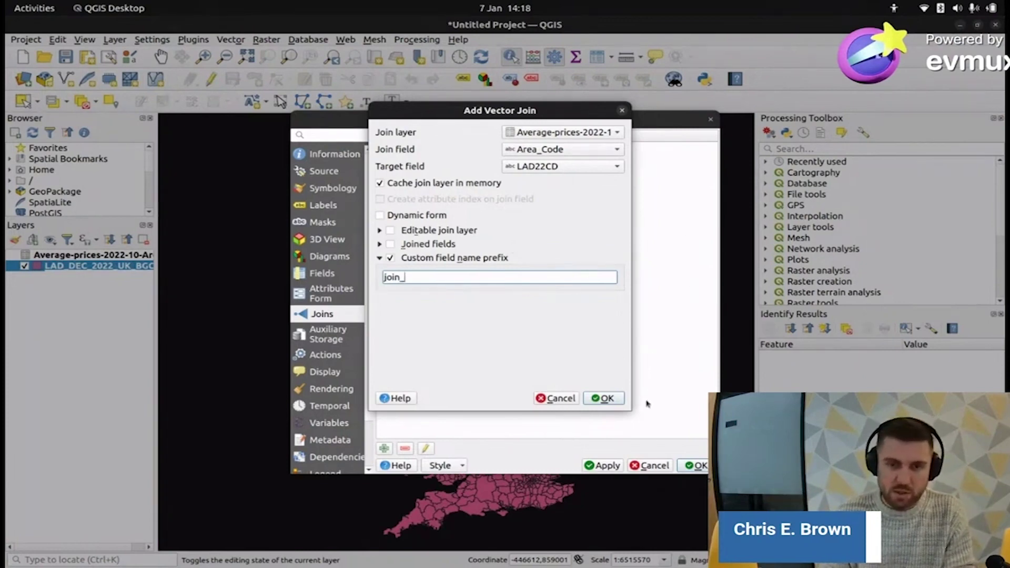
{"action": "left_click", "coordinate": [603, 398]}
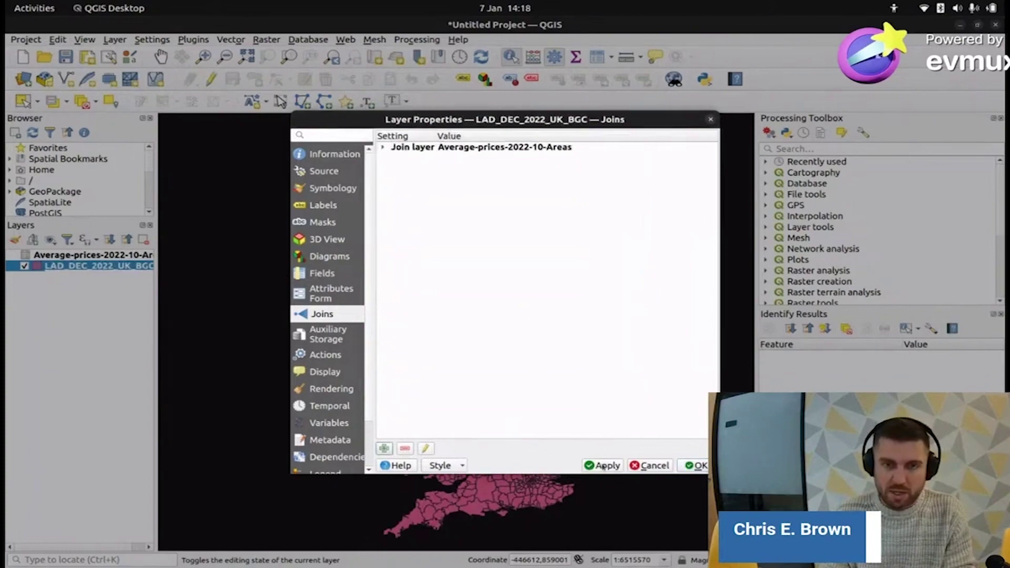
{"action": "left_click", "coordinate": [603, 466]}
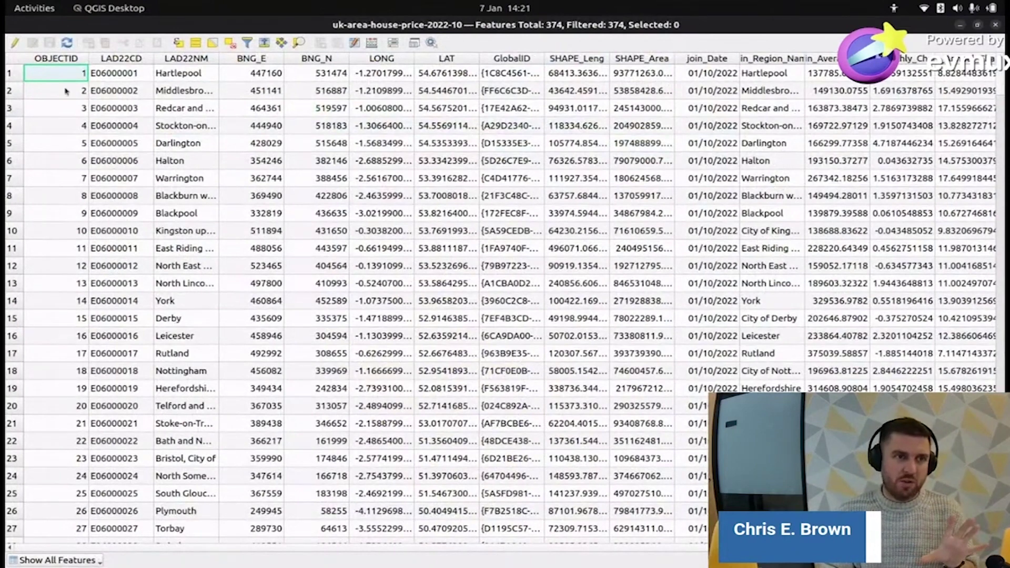
- Start editing and mark OBJECTID, LAD22NM, BNG_E, BNG_N, LONG and LAT for deletion
{"action": "left_click", "coordinate": [15, 42]}
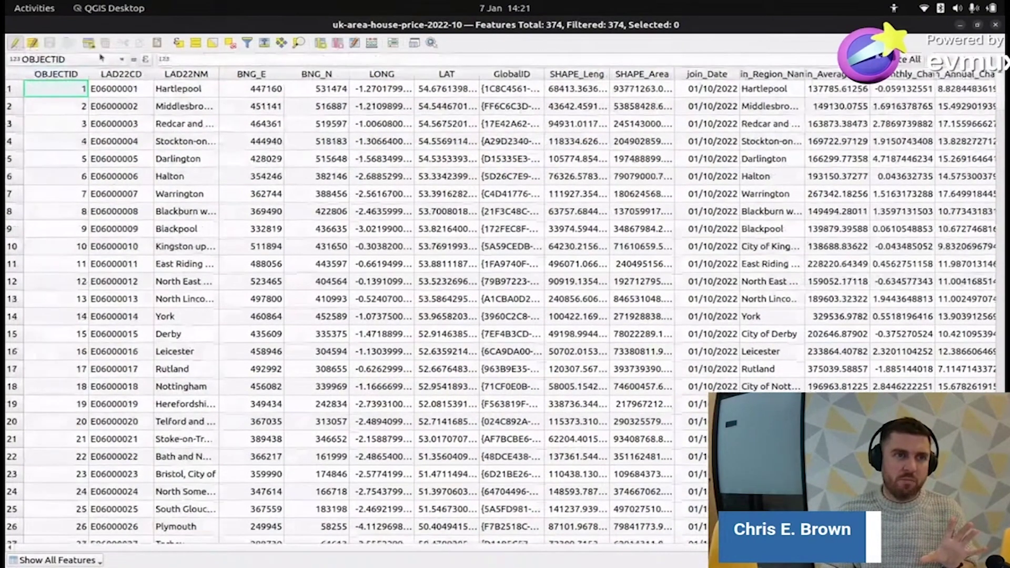
{"action": "left_click", "coordinate": [338, 44]}
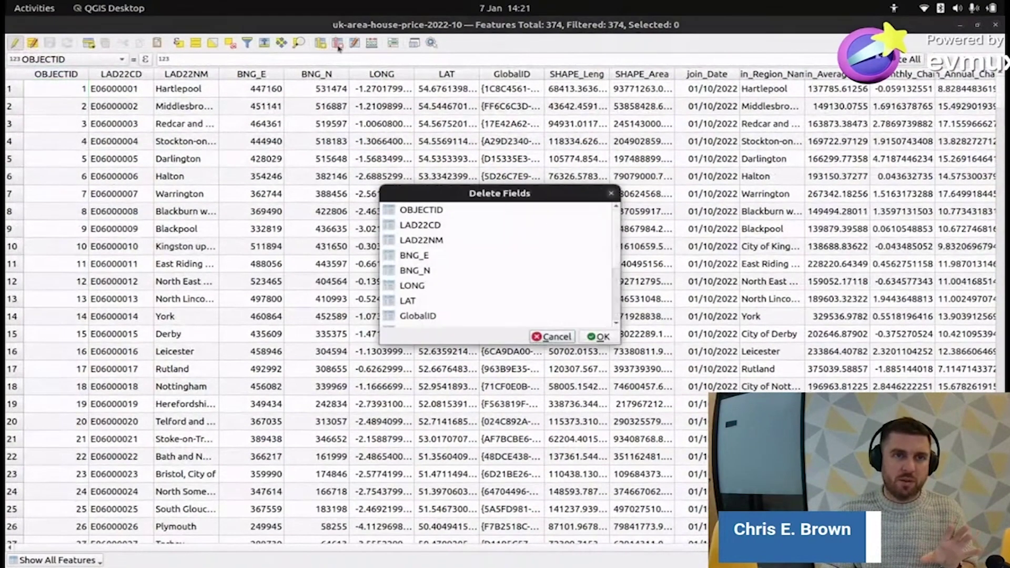
{"action": "left_click", "coordinate": [430, 211]}
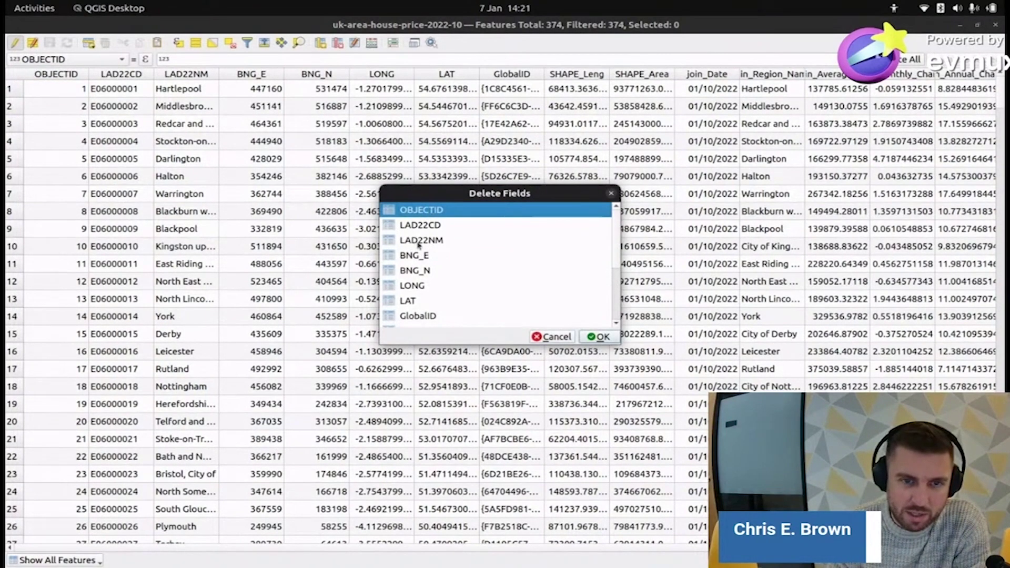
{"action": "left_click", "coordinate": [419, 245], "text": "ctrl"}
{"action": "left_click", "coordinate": [419, 259], "text": "ctrl"}
{"action": "left_click", "coordinate": [423, 273], "text": "ctrl"}
{"action": "left_click", "coordinate": [419, 288], "text": "ctrl"}
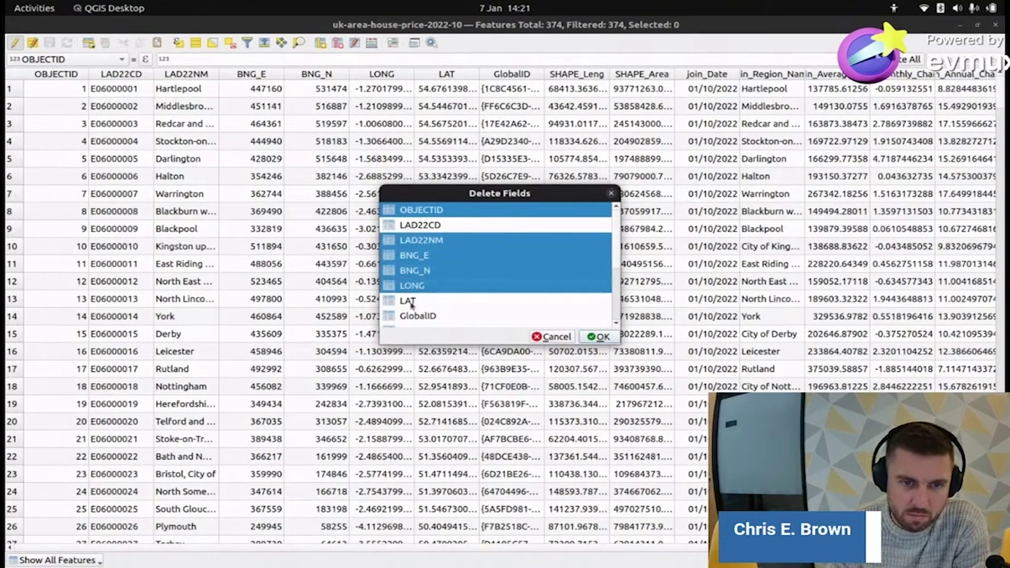
{"action": "left_click", "coordinate": [411, 302], "text": "ctrl"}
- Also mark GlobalID, SHAPE_Leng and SHAPE_Area for deletion, keeping join_Date
{"action": "scroll", "coordinate": [417, 263], "scroll_direction": "down", "scroll_amount": 2}
{"action": "left_click", "coordinate": [418, 225], "text": "ctrl"}
{"action": "left_click", "coordinate": [425, 241], "text": "ctrl"}
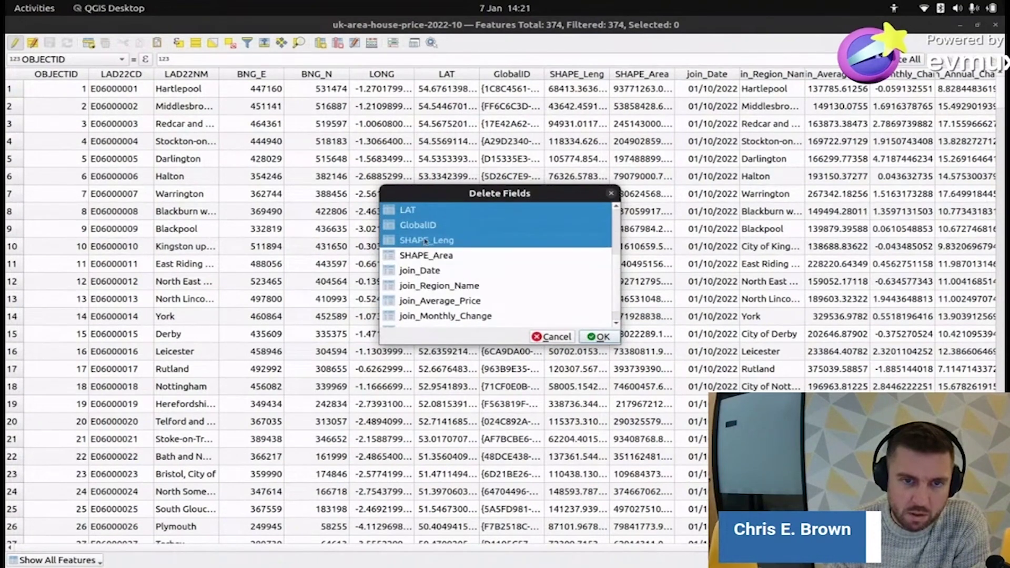
{"action": "left_click", "coordinate": [425, 254], "text": "ctrl"}
{"action": "left_click", "coordinate": [427, 271], "text": "ctrl"}
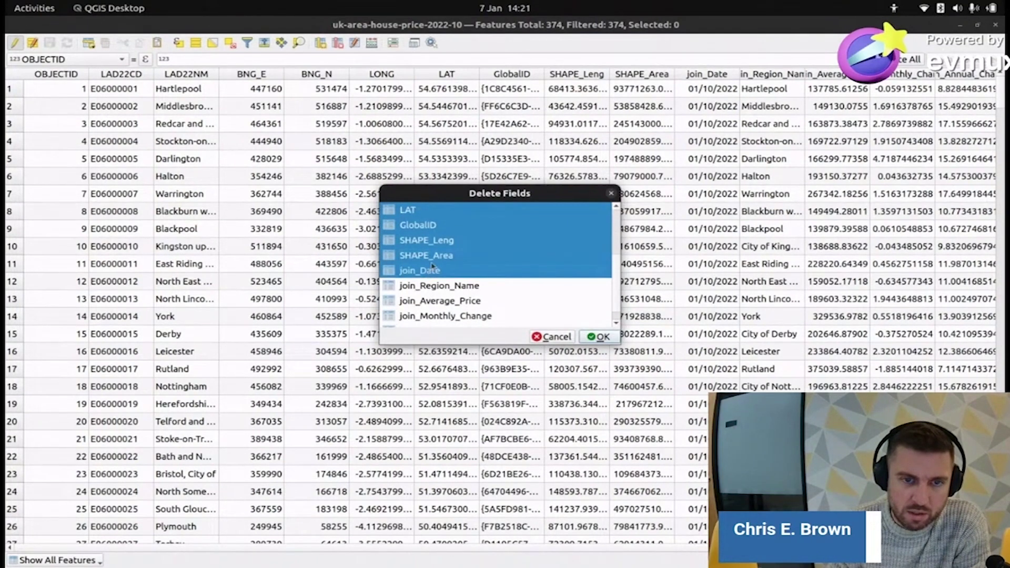
{"action": "left_click", "coordinate": [430, 271], "text": "ctrl"}
{"action": "scroll", "coordinate": [475, 260], "scroll_direction": "down", "scroll_amount": 1}
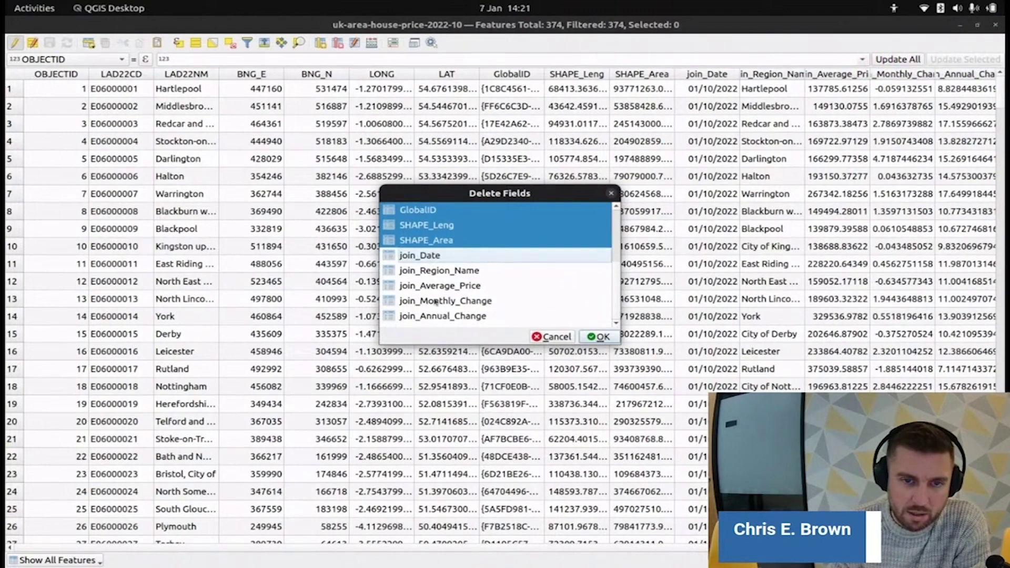
- Stop editing and save the field deletions, then start a new map in MapStack
{"action": "left_click", "coordinate": [597, 336]}
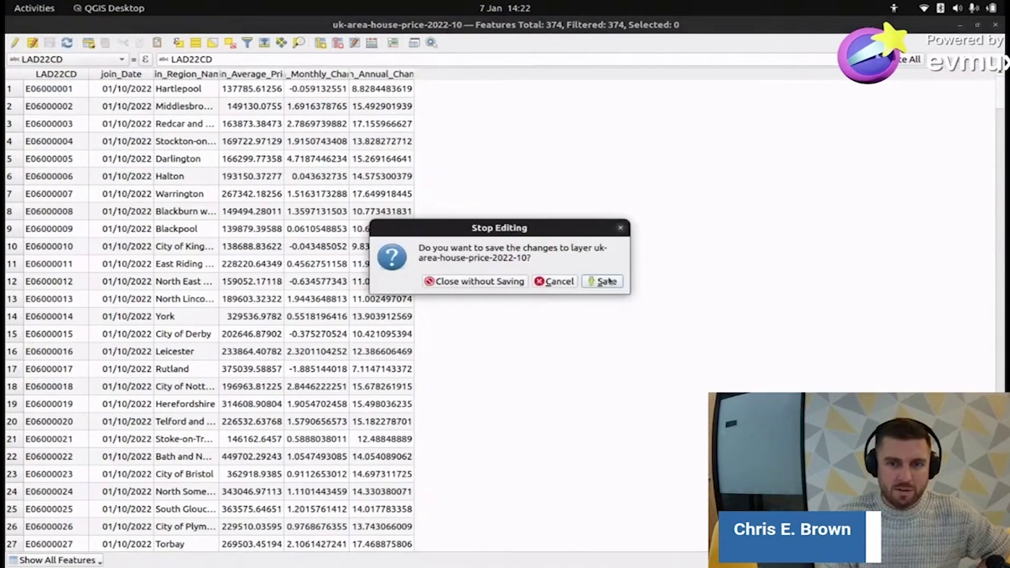
{"action": "left_click", "coordinate": [608, 282]}
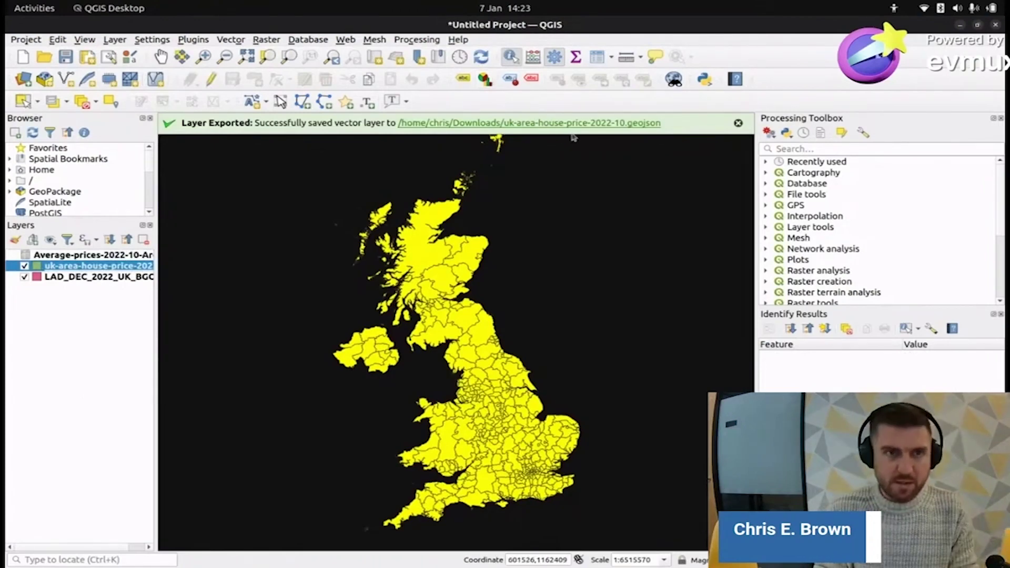
{"action": "key", "text": "alt+Tab"}
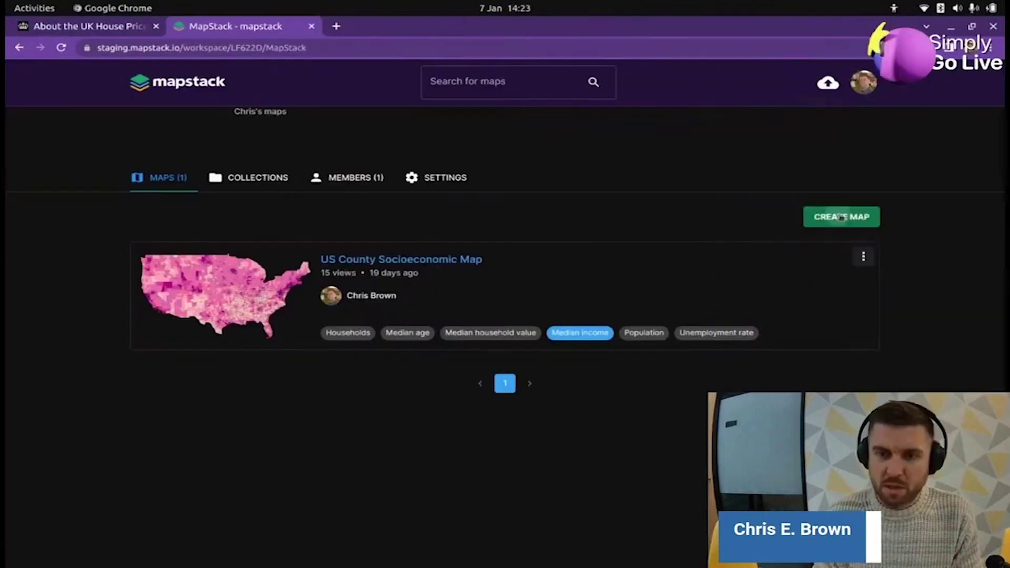
{"action": "left_click", "coordinate": [841, 216]}
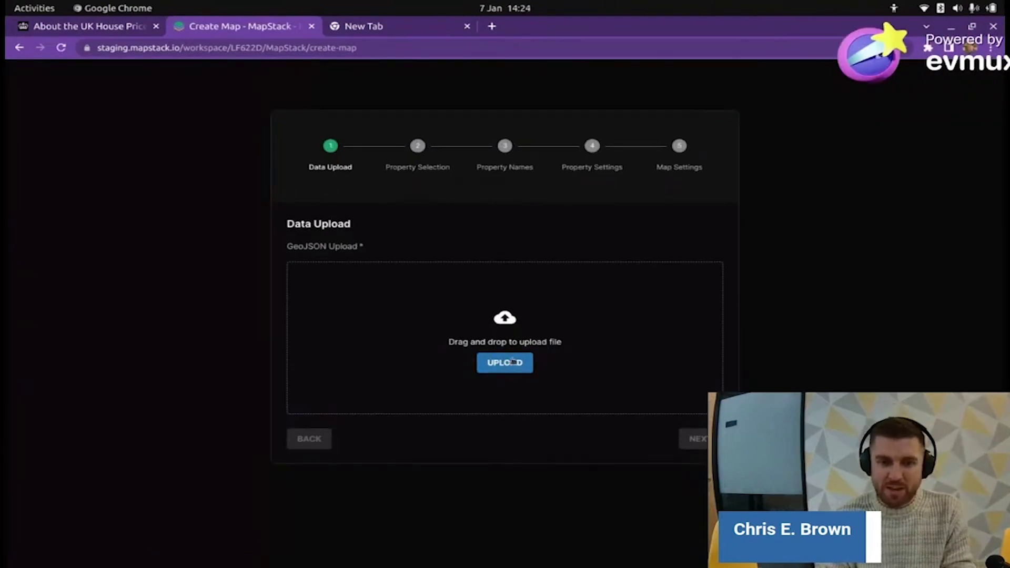
- Upload uk-area-house-price-2022-10.geojson from the Downloads folder
{"action": "left_click", "coordinate": [517, 366]}
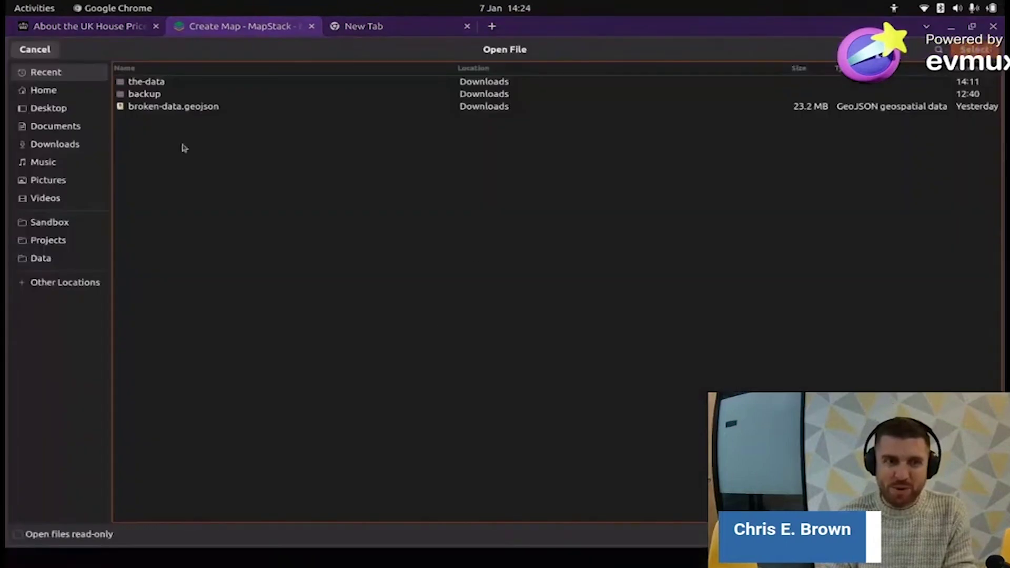
{"action": "left_click", "coordinate": [54, 144]}
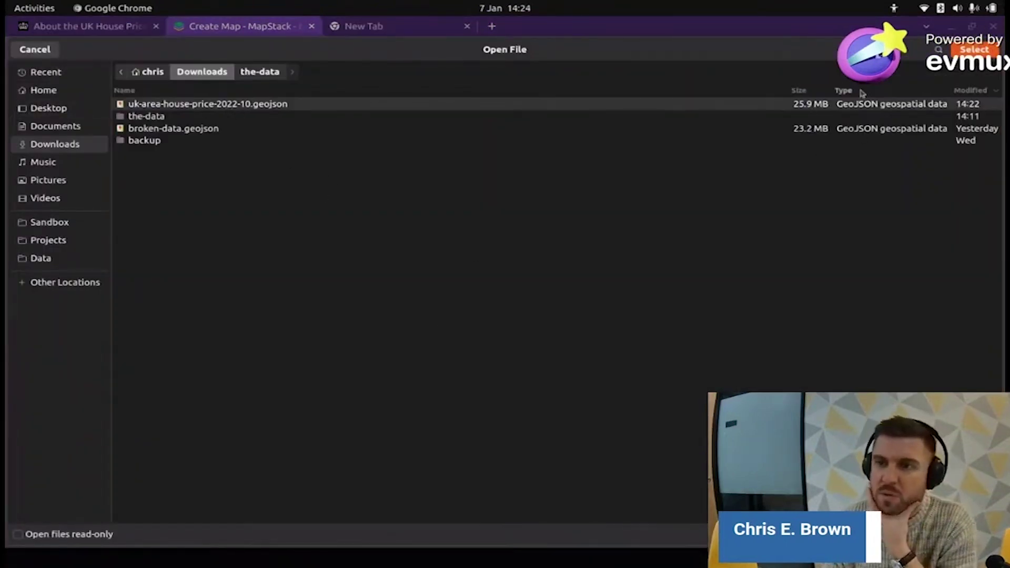
{"action": "double_click", "coordinate": [818, 106]}
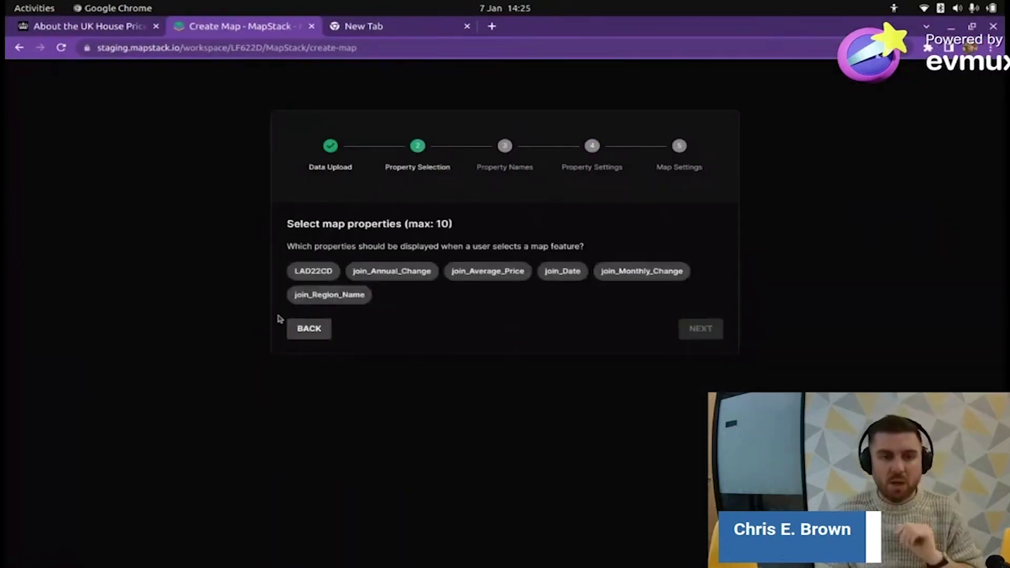
- Select LAD22CD, join_Annual_Change, join_Average_Price, join_Date, join_Monthly_Change and join_Region_Name as properties
{"action": "left_click", "coordinate": [329, 271]}
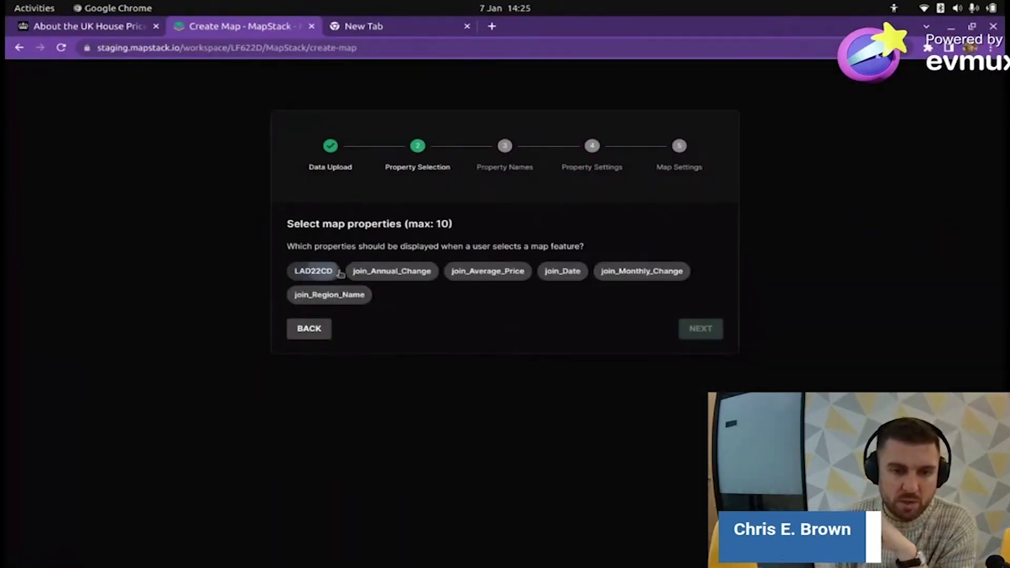
{"action": "left_click", "coordinate": [405, 273]}
{"action": "left_click", "coordinate": [469, 272]}
{"action": "left_click", "coordinate": [562, 272]}
{"action": "left_click", "coordinate": [648, 272]}
{"action": "left_click", "coordinate": [315, 296]}
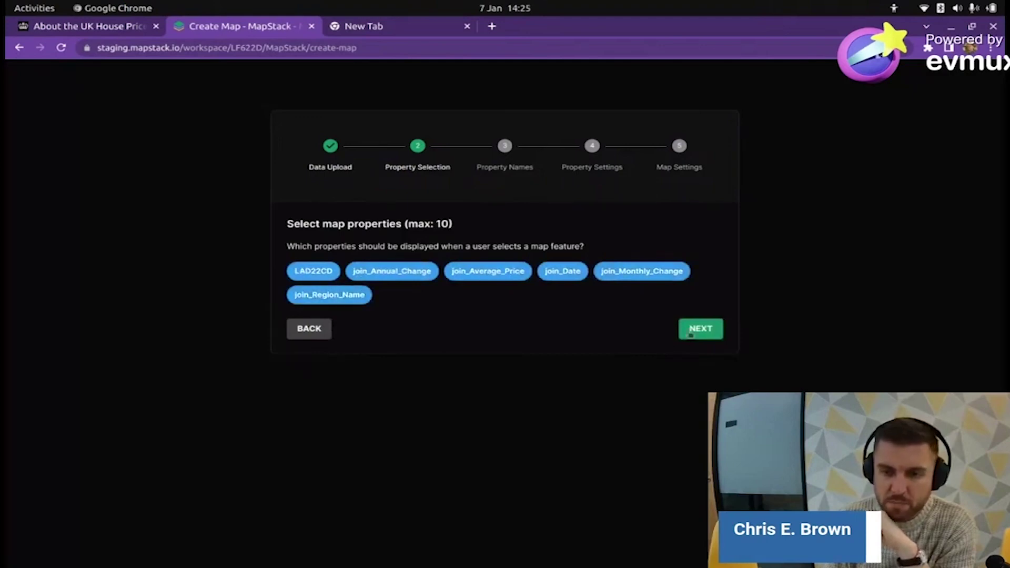
{"action": "left_click", "coordinate": [699, 329]}
- Rename the first three properties to Area Code, Annual Change and Average Price
{"action": "key", "text": "ctrl+a"}
{"action": "type", "text": "Area Code"}
{"action": "key", "text": "Return"}
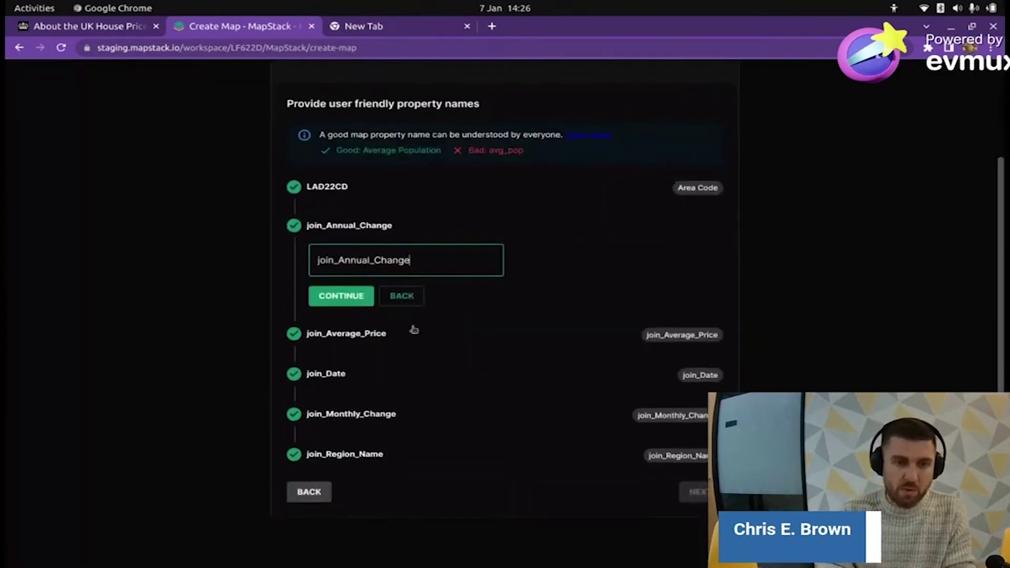
{"action": "key", "text": "BackSpace"}
{"action": "key", "text": "BackSpace"}
{"action": "key", "text": "BackSpace"}
{"action": "key", "text": "BackSpace"}
{"action": "key", "text": "BackSpace"}
{"action": "key", "text": "BackSpace"}
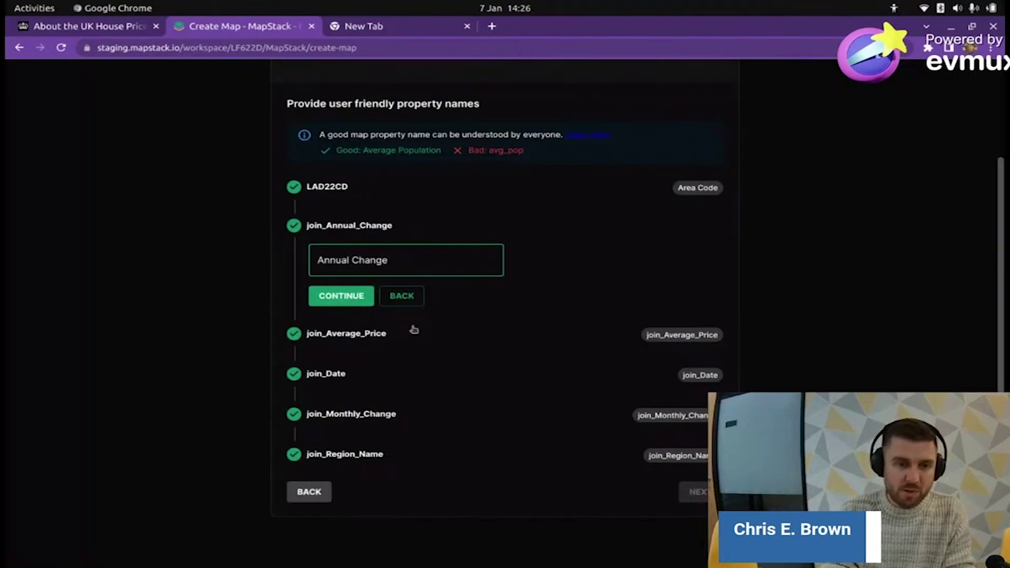
{"action": "left_click", "coordinate": [333, 295]}
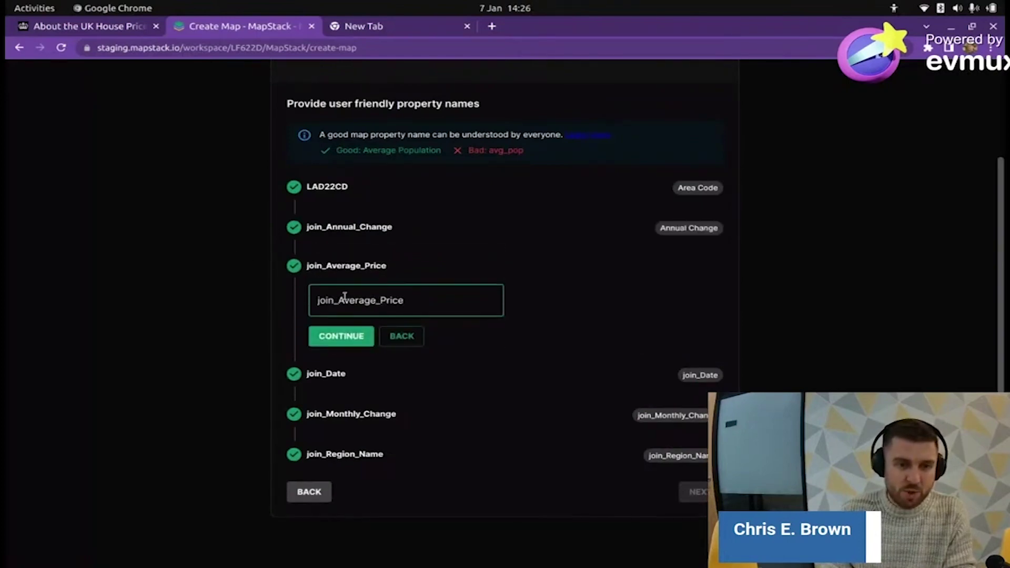
{"action": "left_click_drag", "start_coordinate": [338, 300], "coordinate": [282, 292]}
{"action": "key", "text": "BackSpace"}
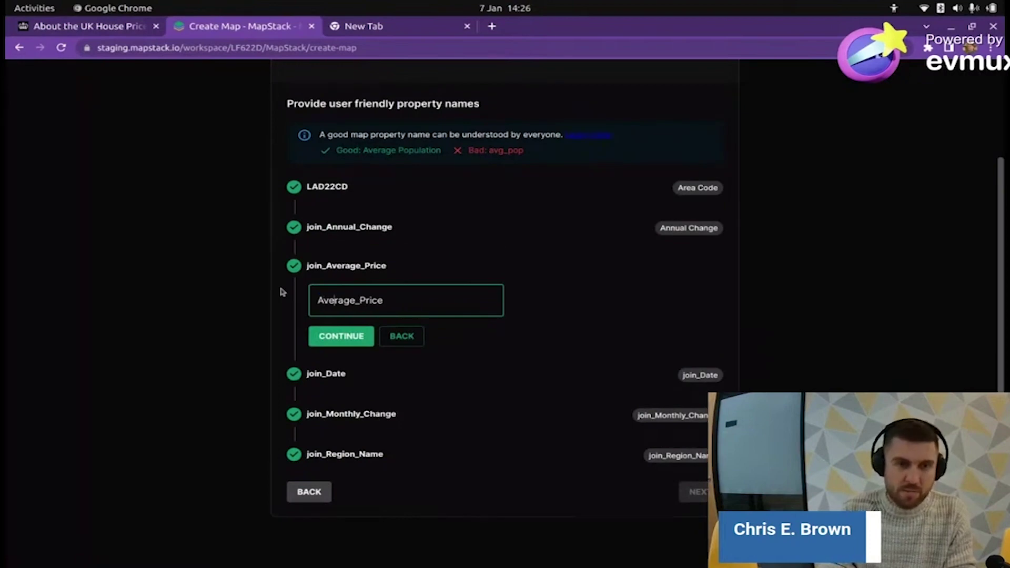
{"action": "key", "text": "BackSpace"}
{"action": "left_click", "coordinate": [337, 337]}
- Rename the remaining properties to Date, Monthly Change and Area Name
{"action": "left_click_drag", "start_coordinate": [339, 340], "coordinate": [250, 330]}
{"action": "key", "text": "BackSpace"}
{"action": "left_click", "coordinate": [342, 377]}
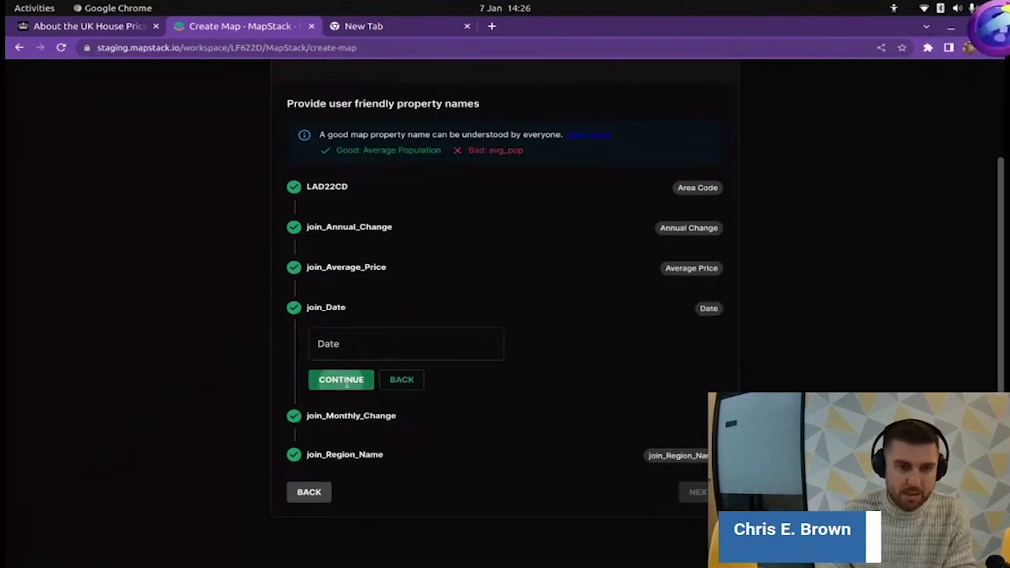
{"action": "left_click_drag", "start_coordinate": [338, 380], "coordinate": [300, 380]}
{"action": "key", "text": "BackSpace"}
{"action": "key", "text": "Right"}
{"action": "key", "text": "Right"}
{"action": "key", "text": "Right"}
{"action": "key", "text": "Right"}
{"action": "key", "text": "Right"}
{"action": "key", "text": "Right"}
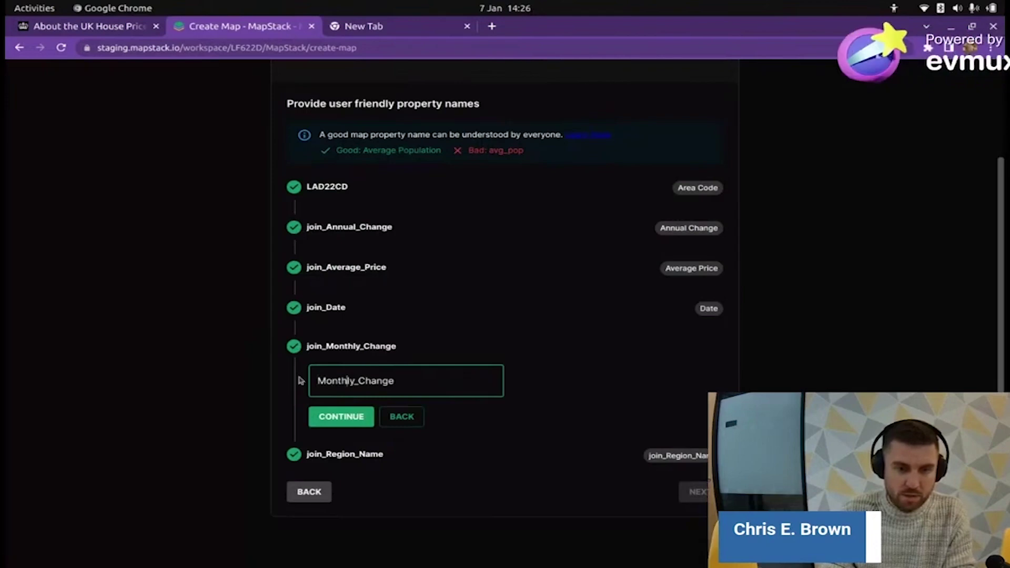
{"action": "key", "text": "BackSpace"}
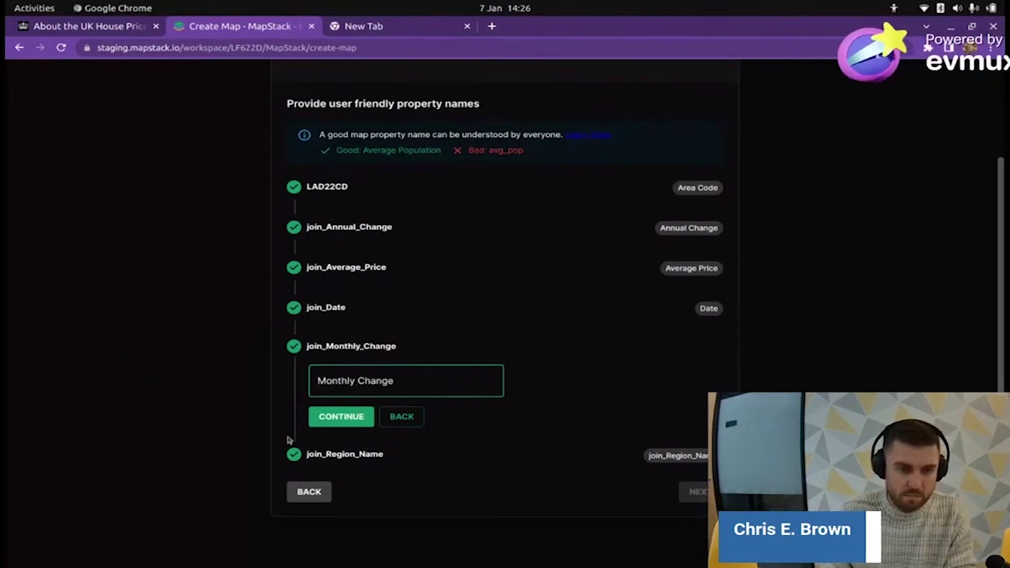
{"action": "left_click", "coordinate": [316, 426]}
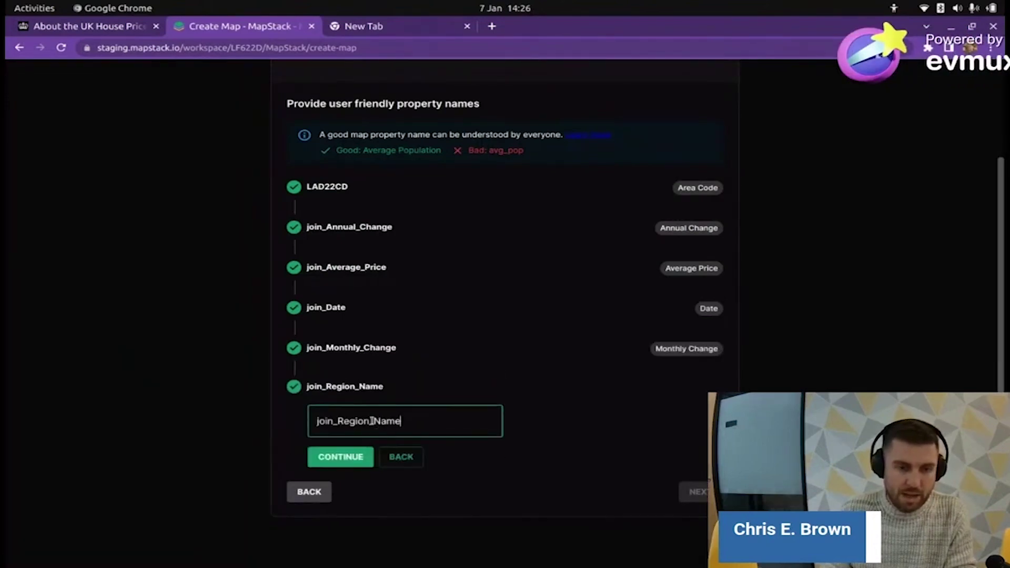
{"action": "left_click_drag", "start_coordinate": [373, 421], "coordinate": [292, 409]}
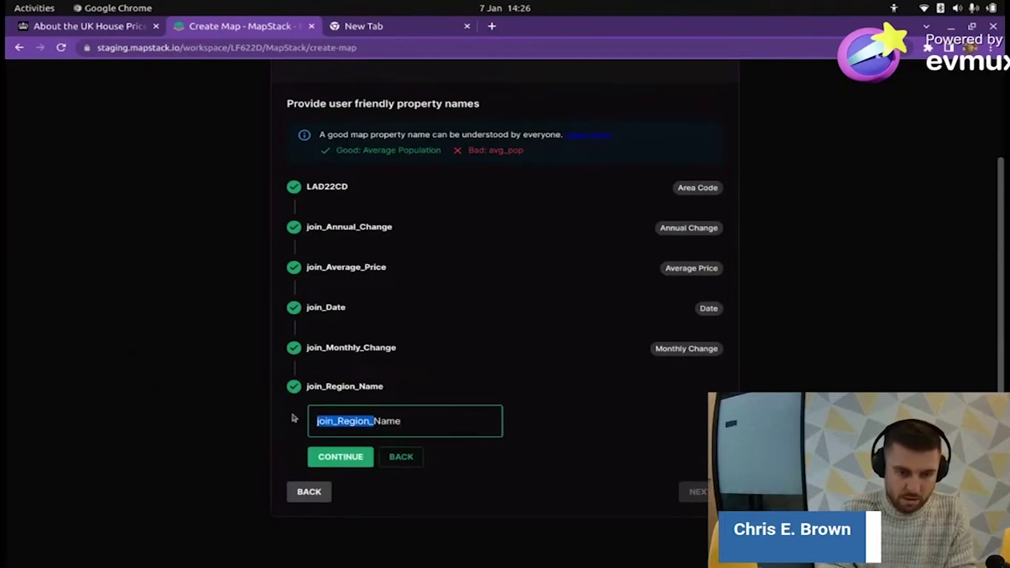
{"action": "type", "text": "Area"}
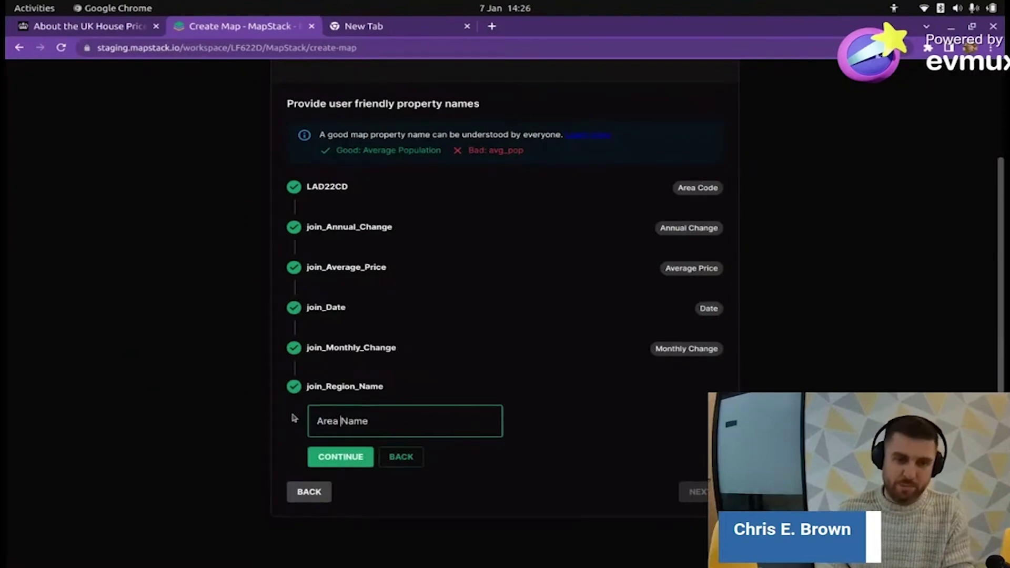
{"action": "left_click", "coordinate": [350, 465]}
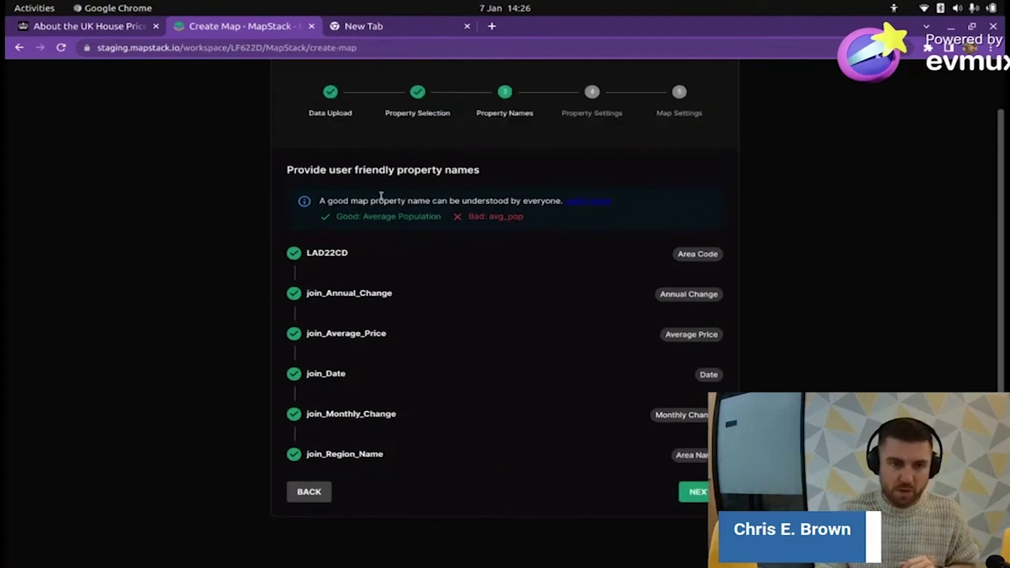
- Highlight the naming advice and the Average Population example in the note
{"action": "left_click_drag", "start_coordinate": [320, 202], "coordinate": [541, 202]}
{"action": "left_click", "coordinate": [343, 212]}
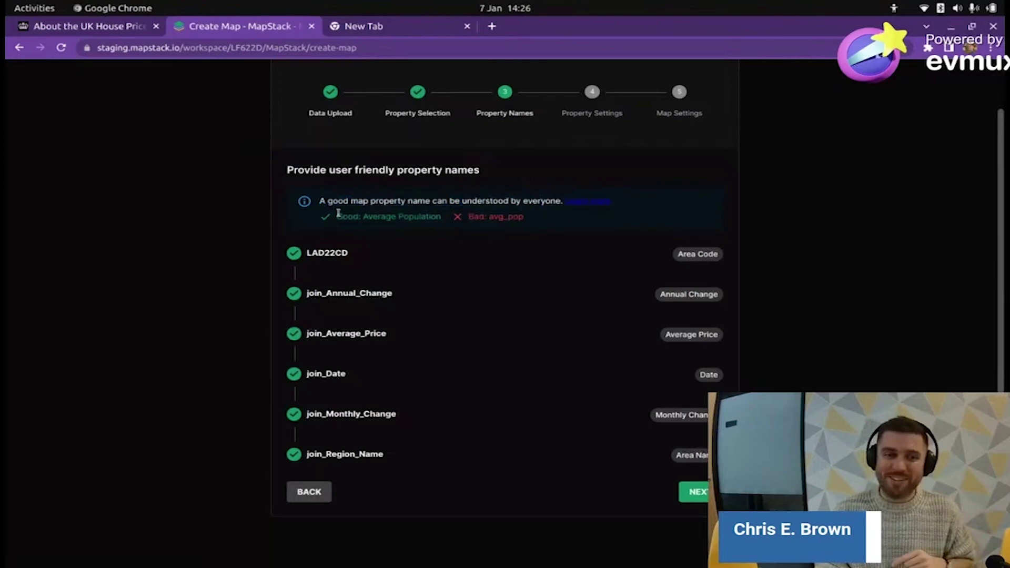
{"action": "left_click_drag", "start_coordinate": [364, 217], "coordinate": [515, 219]}
- In property settings, choose Area Name as the title and Average Price as the average property
{"action": "left_click", "coordinate": [694, 491]}
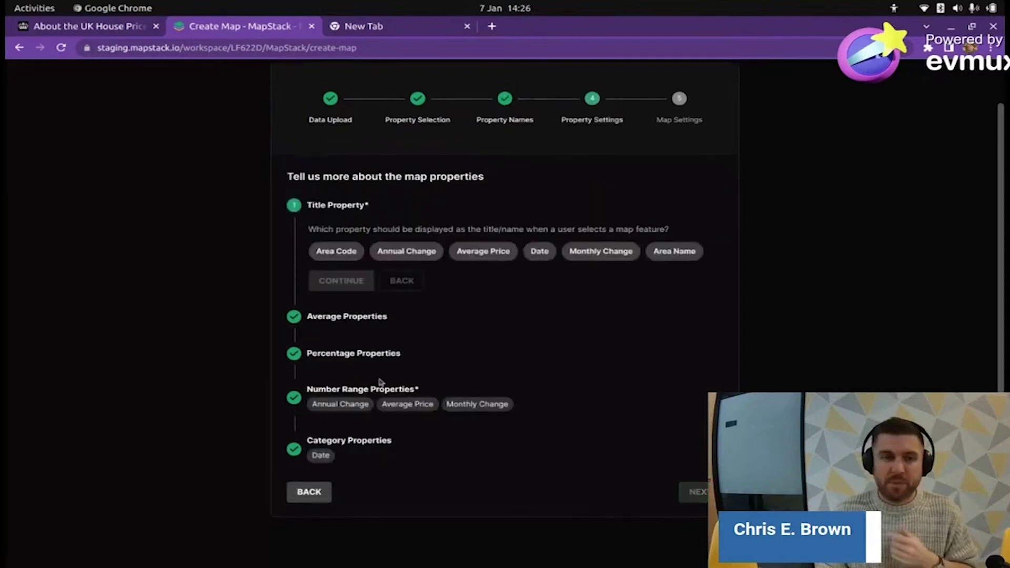
{"action": "left_click", "coordinate": [673, 255]}
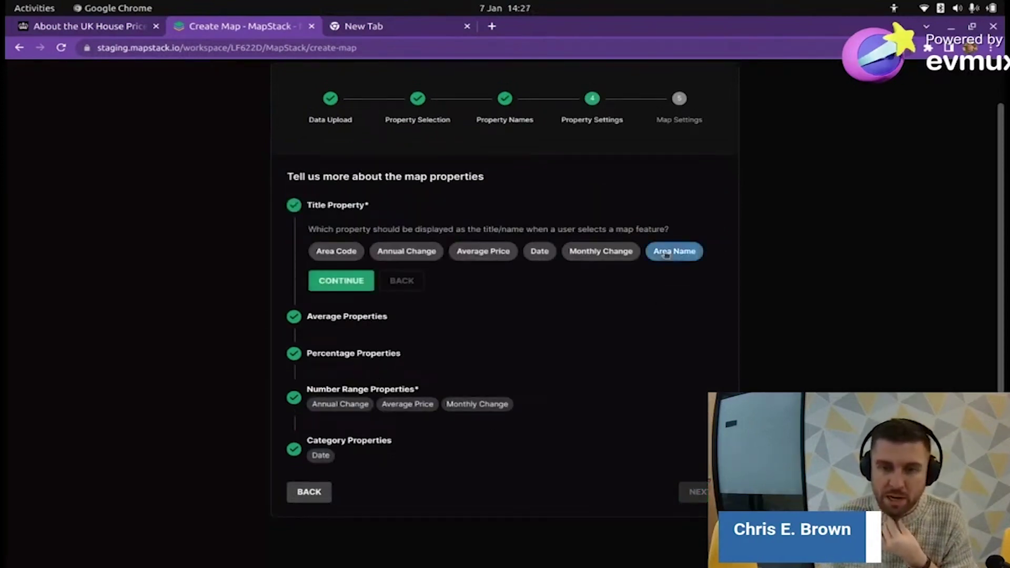
{"action": "left_click", "coordinate": [357, 290]}
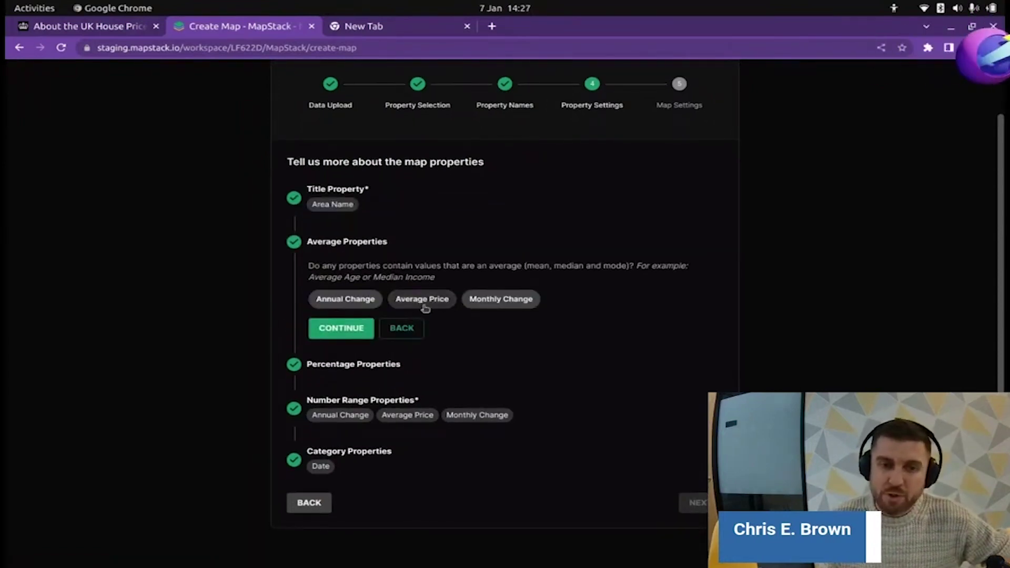
{"action": "left_click", "coordinate": [424, 302]}
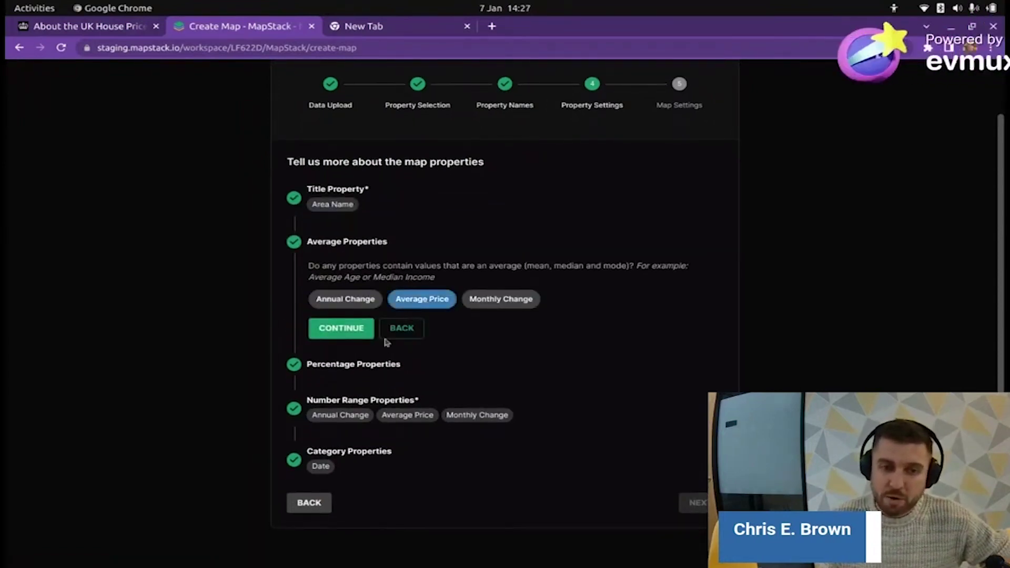
{"action": "left_click", "coordinate": [355, 334]}
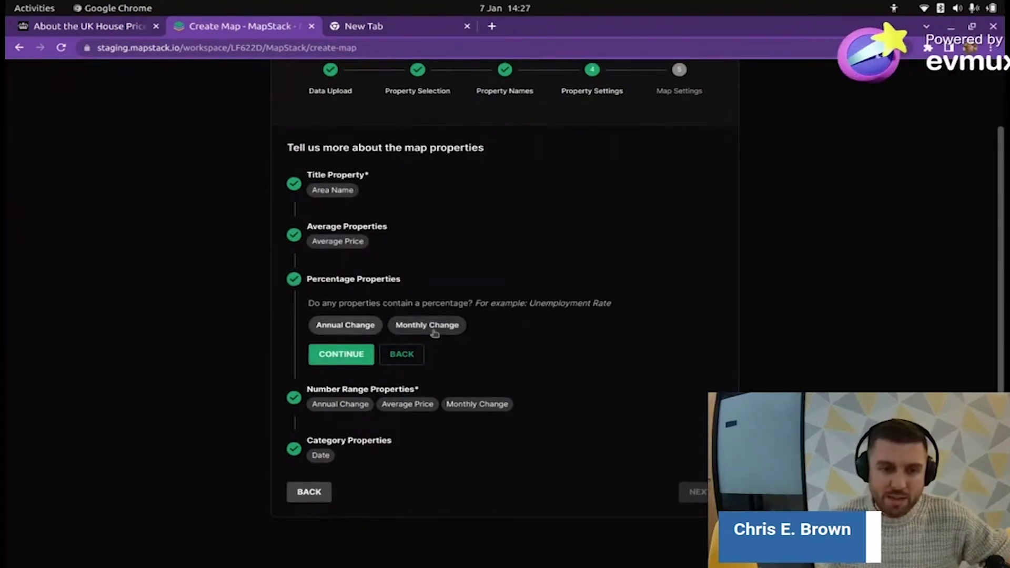
- Scroll through the Monthly and Annual change columns in the QGIS attribute table, then return to the wizard
{"action": "key", "text": "alt+Tab"}
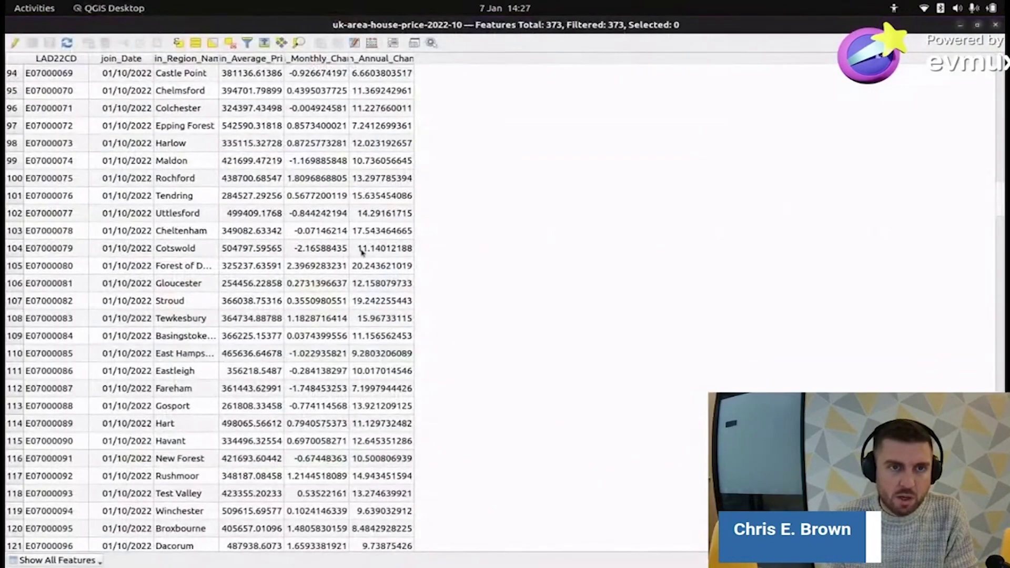
{"action": "scroll", "coordinate": [362, 253], "scroll_direction": "up", "scroll_amount": 5}
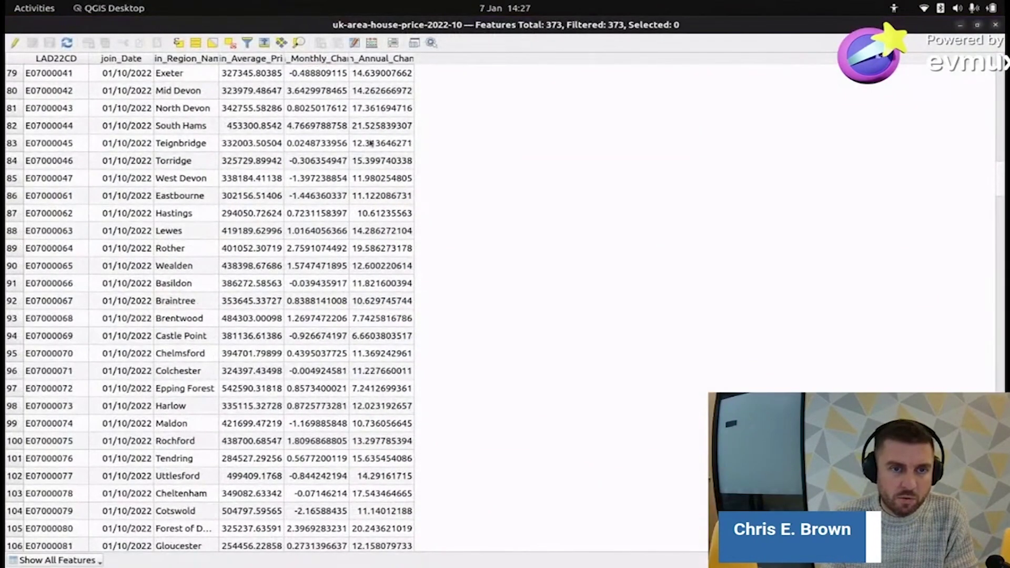
{"action": "scroll", "coordinate": [381, 240], "scroll_direction": "down", "scroll_amount": 17}
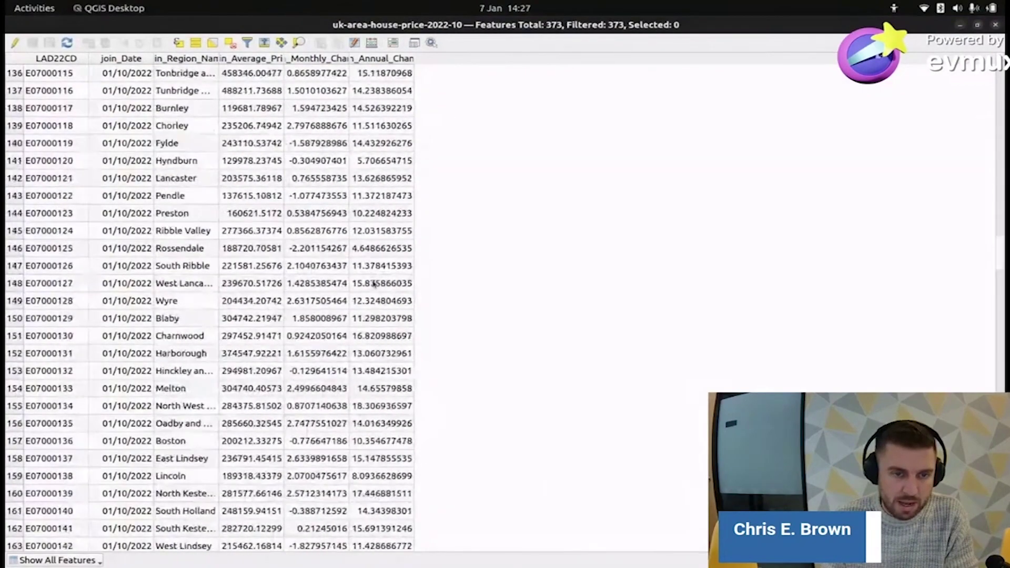
{"action": "scroll", "coordinate": [372, 284], "scroll_direction": "down", "scroll_amount": 1}
{"action": "scroll", "coordinate": [373, 284], "scroll_direction": "up", "scroll_amount": 16}
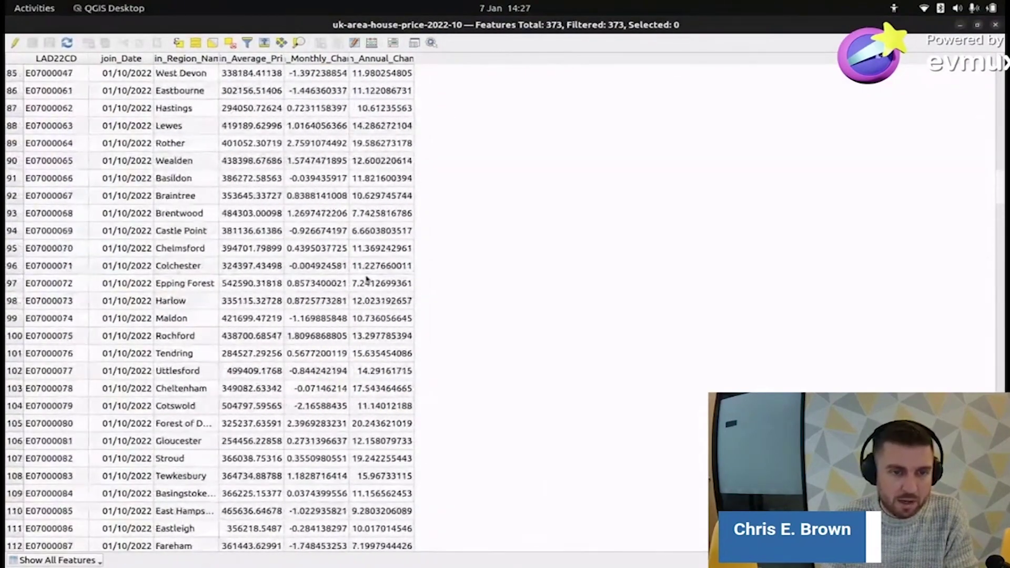
{"action": "key", "text": "alt+Tab"}
{"action": "left_click", "coordinate": [363, 277]}
{"action": "key", "text": "alt+Tab"}
- Mark Annual Change and Monthly Change as percentage properties
{"action": "key", "text": "alt+shift+Tab"}
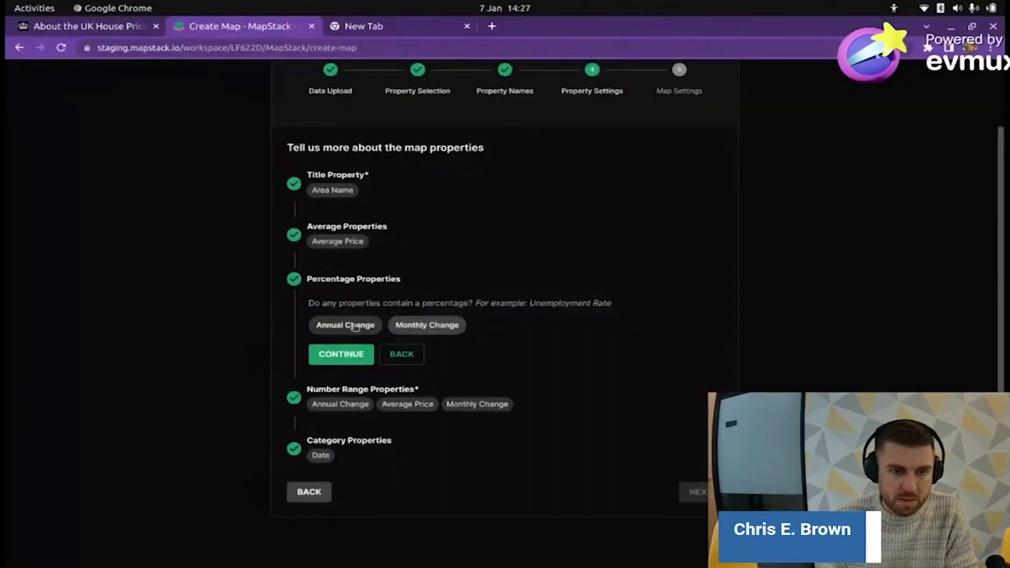
{"action": "left_click", "coordinate": [345, 325]}
{"action": "left_click", "coordinate": [426, 324]}
{"action": "left_click", "coordinate": [348, 353]}
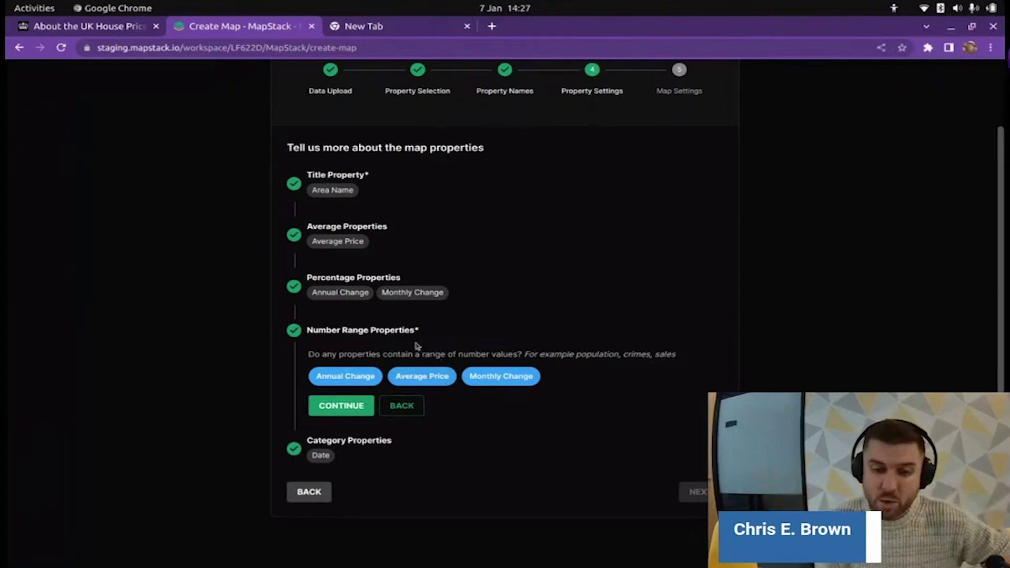
- Keep Annual Change, Average Price and Monthly Change as number ranges and drop Date from categories
{"action": "left_click", "coordinate": [321, 452]}
{"action": "left_click", "coordinate": [324, 438]}
{"action": "left_click", "coordinate": [340, 467]}
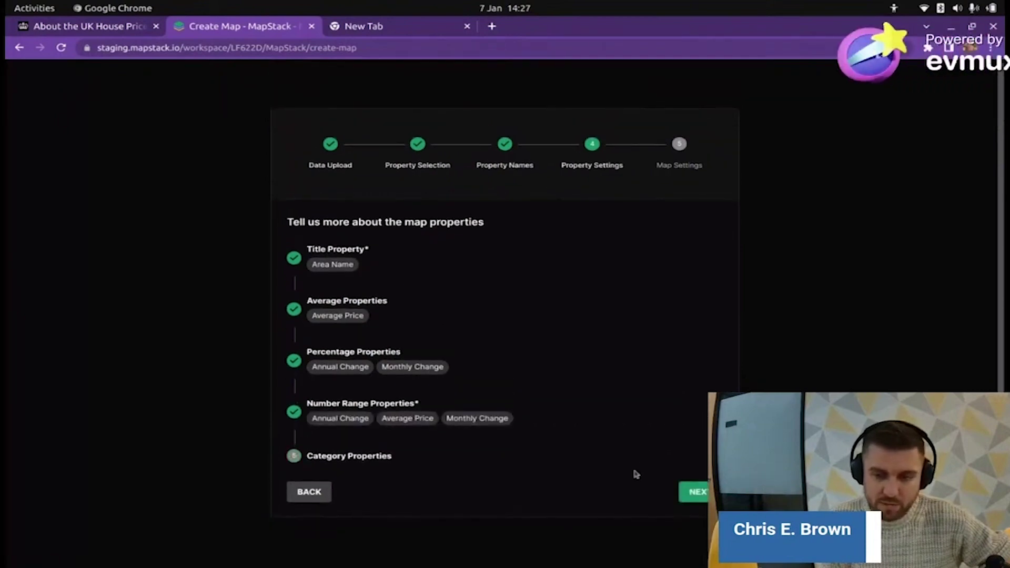
- Tag the map with coverage UK, feature type Area and topic Property Price
{"action": "left_click", "coordinate": [699, 492]}
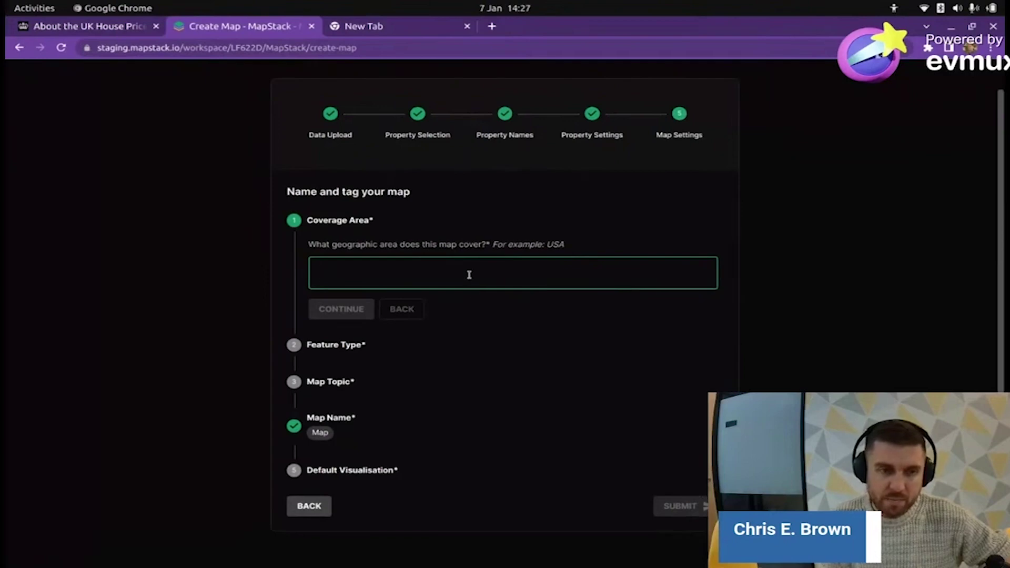
{"action": "type", "text": "UK"}
{"action": "key", "text": "Return"}
{"action": "type", "text": "Area"}
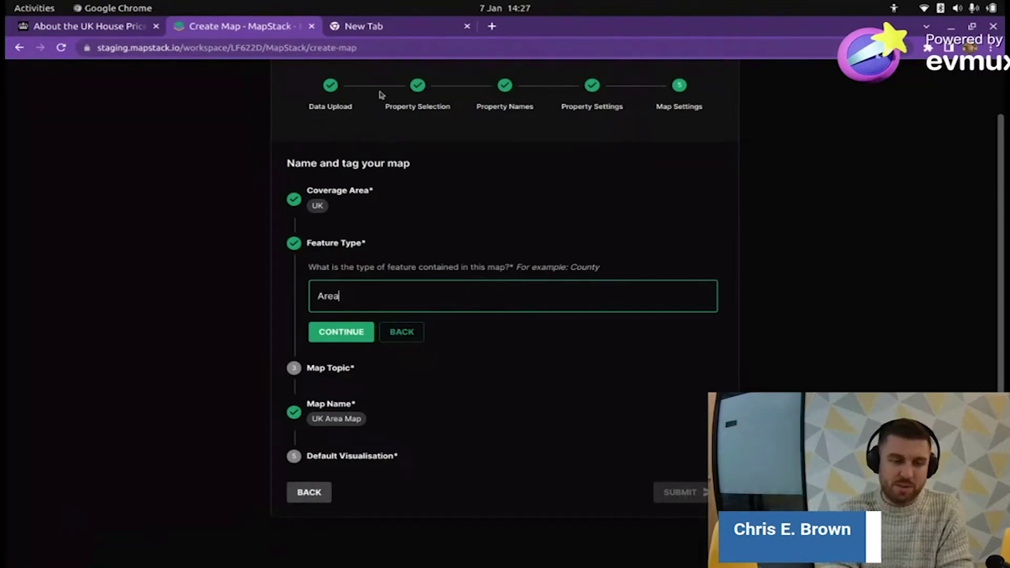
{"action": "key", "text": "Return"}
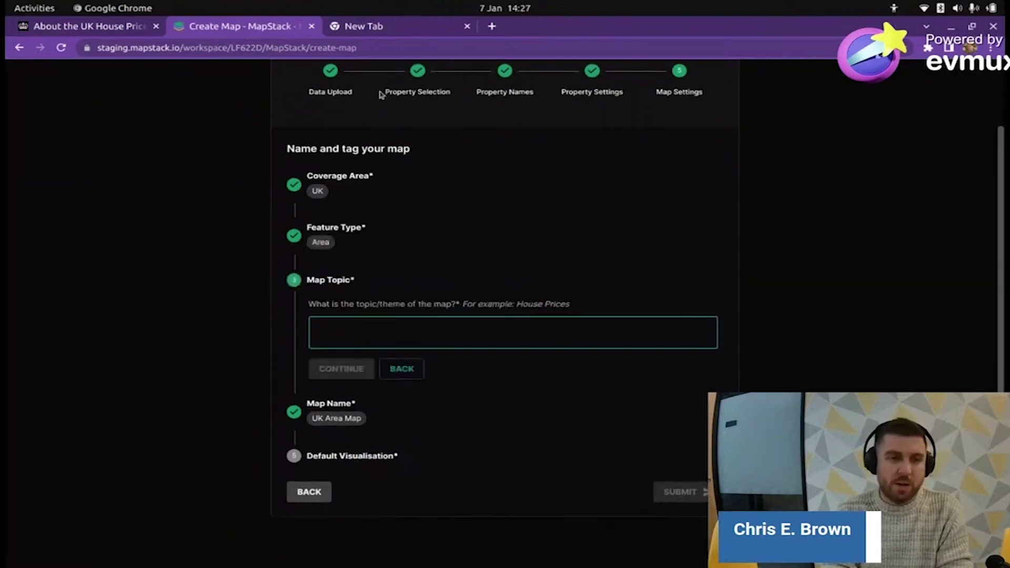
{"action": "type", "text": "Ho"}
{"action": "key", "text": "BackSpace"}
{"action": "key", "text": "BackSpace"}
{"action": "type", "text": "Property"}
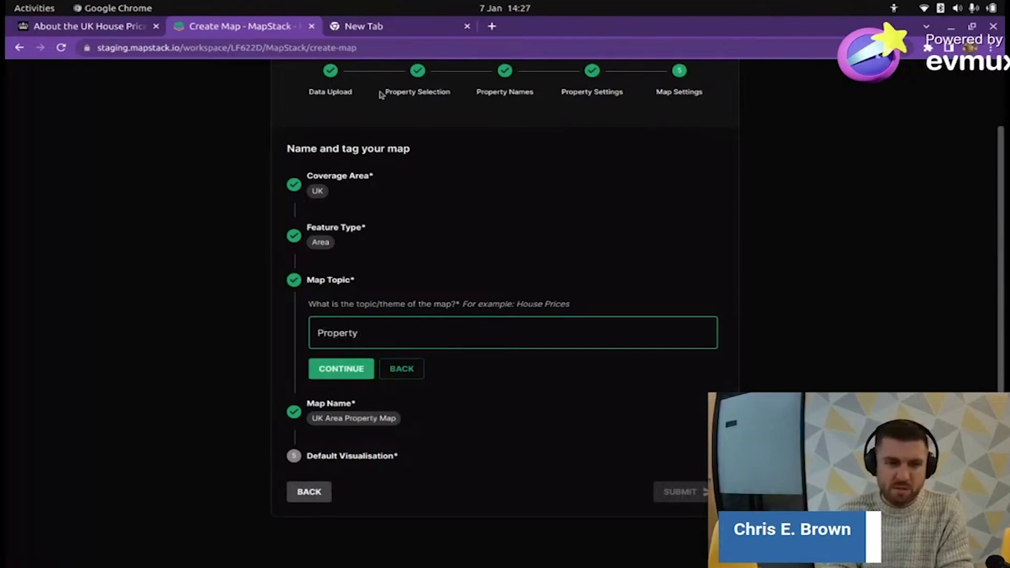
{"action": "type", "text": " Price"}
{"action": "key", "text": "Return"}
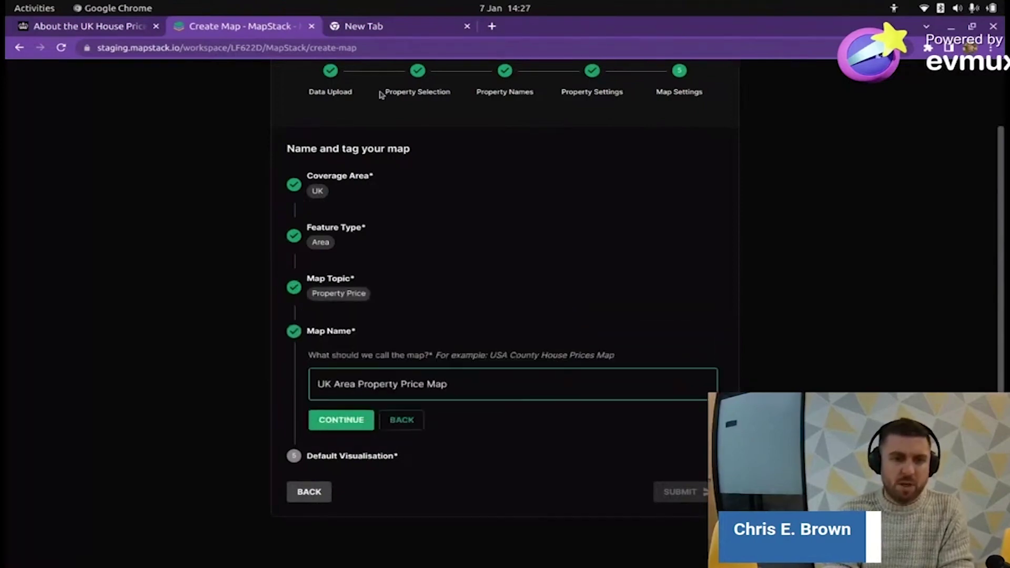
- Accept the name UK Area Property Price Map and make Average Price the default visualisation
{"action": "left_click", "coordinate": [340, 419]}
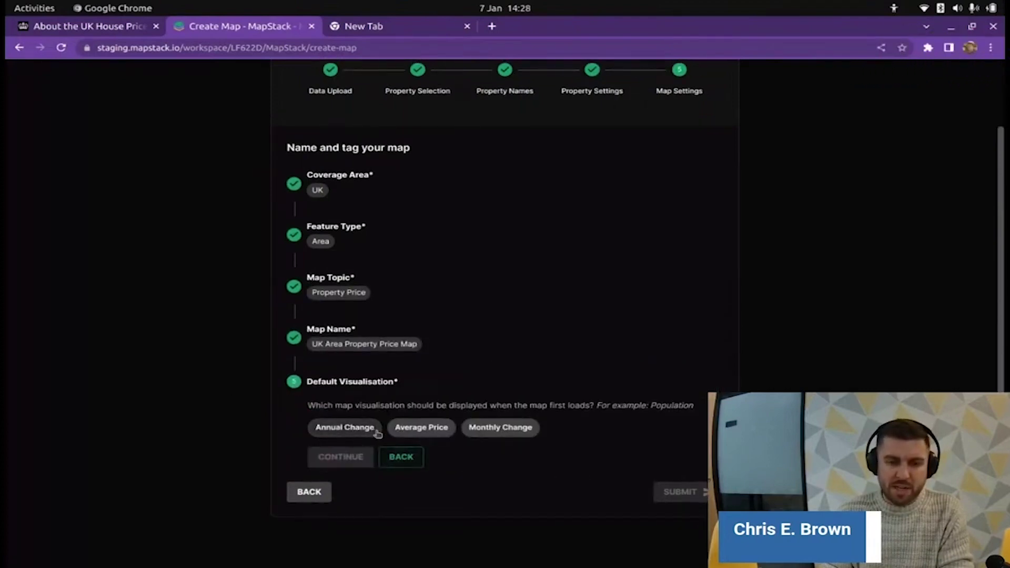
{"action": "left_click", "coordinate": [414, 427]}
{"action": "left_click", "coordinate": [336, 456]}
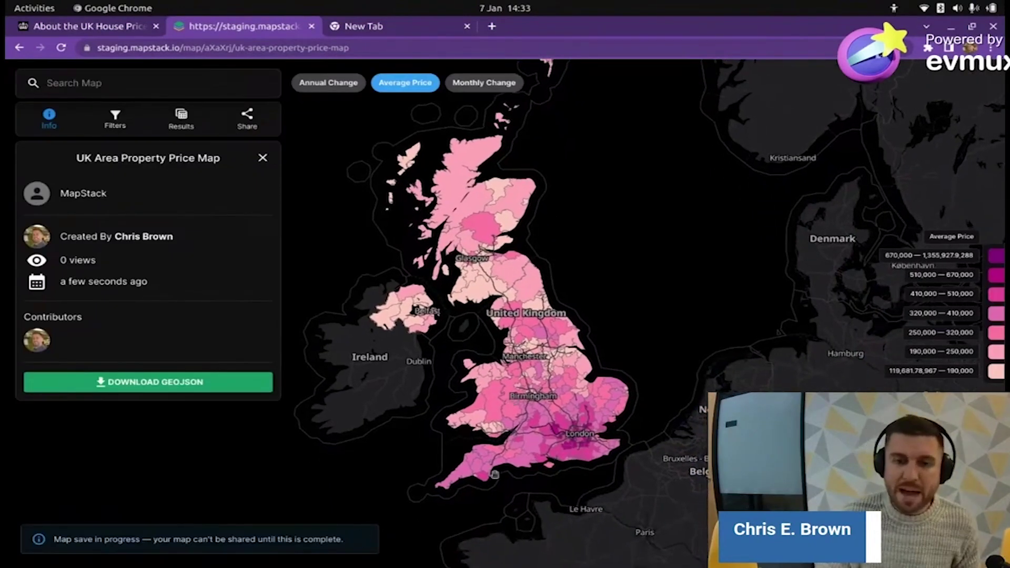
- Zoom around the saved map, select the legend's lowest and highest values, and close the details panel
{"action": "scroll", "coordinate": [558, 452], "scroll_direction": "up", "scroll_amount": 5}
{"action": "scroll", "coordinate": [579, 429], "scroll_direction": "down", "scroll_amount": 5}
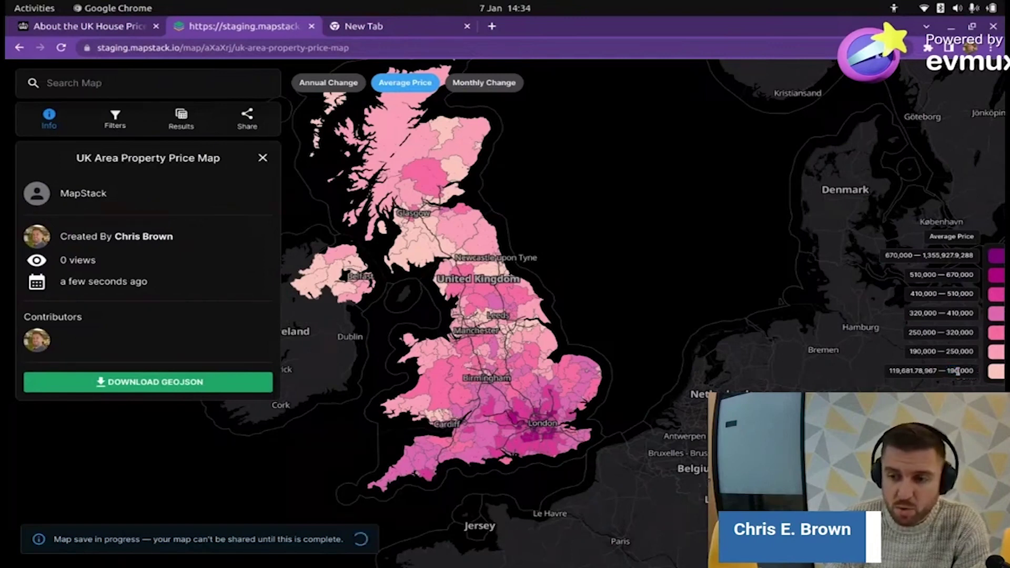
{"action": "double_click", "coordinate": [957, 371]}
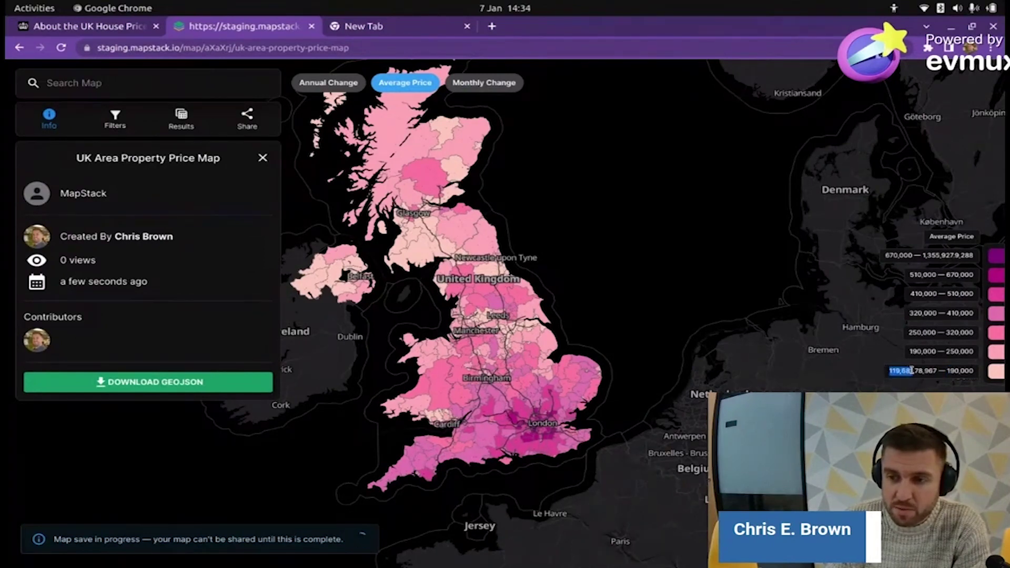
{"action": "left_click_drag", "start_coordinate": [924, 257], "coordinate": [960, 258]}
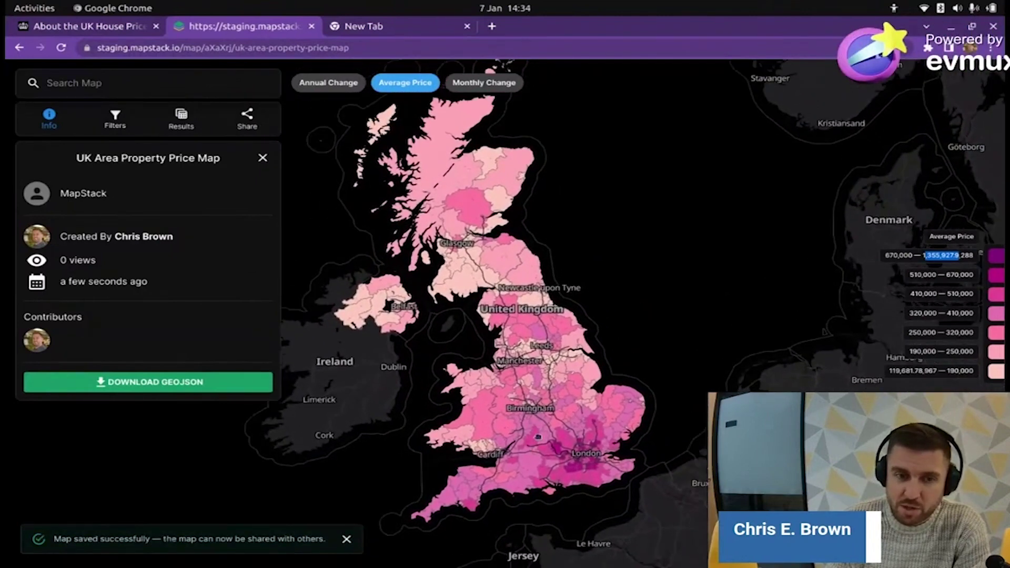
{"action": "left_click", "coordinate": [260, 157]}
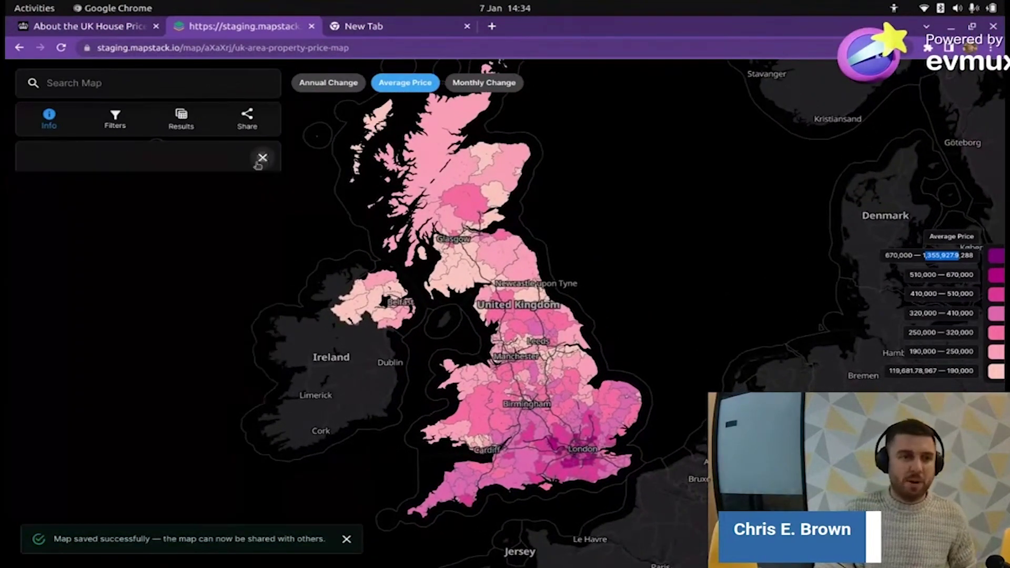
- Add and apply an Average Price less than 130000 filter to the map
{"action": "left_click", "coordinate": [115, 122]}
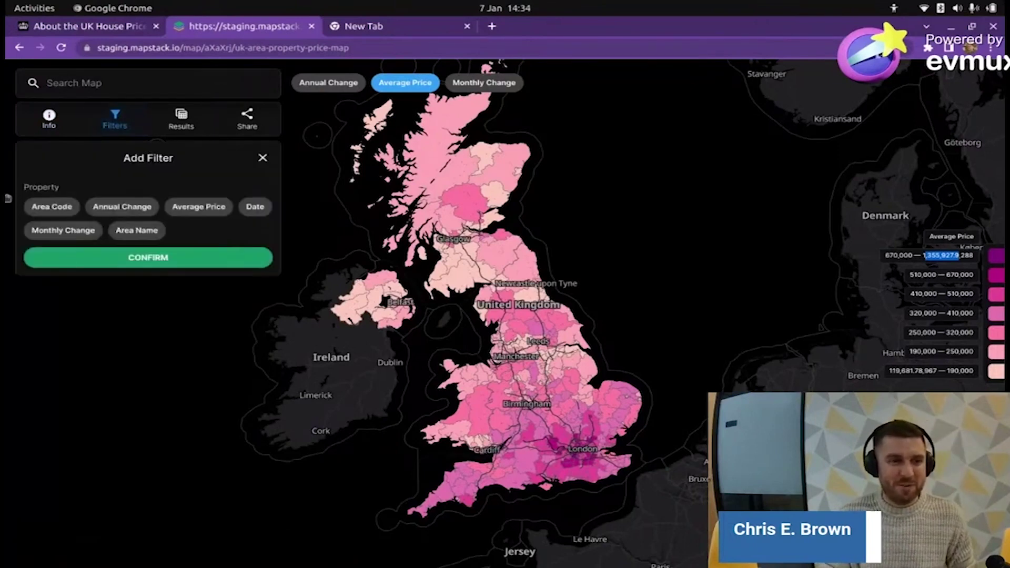
{"action": "left_click", "coordinate": [198, 206]}
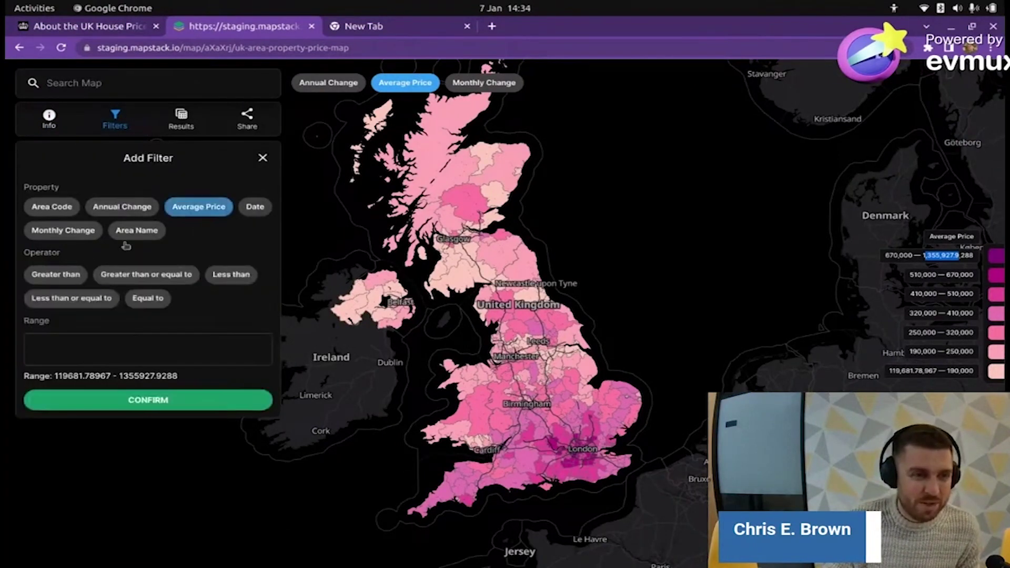
{"action": "left_click", "coordinate": [58, 276]}
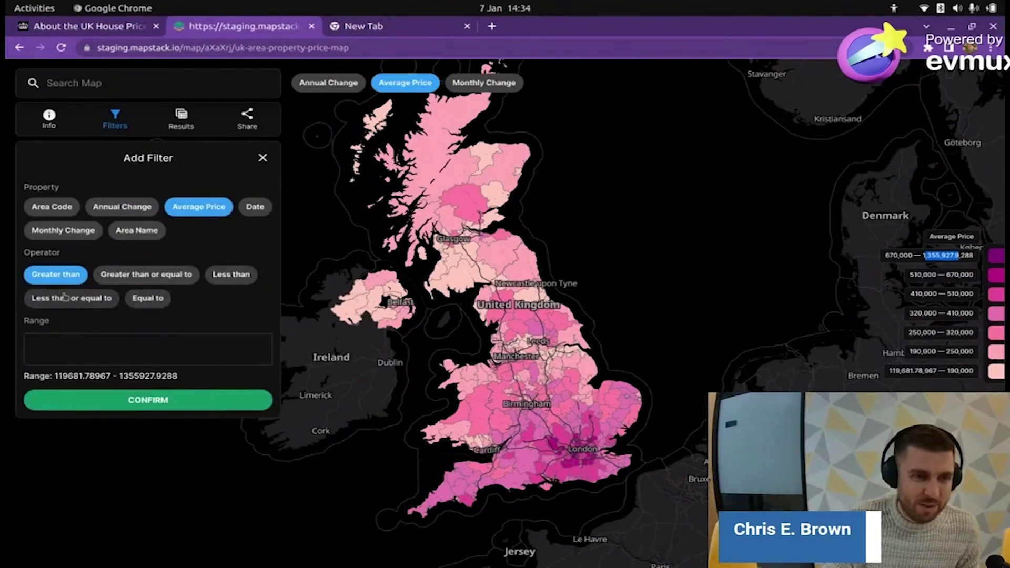
{"action": "left_click", "coordinate": [230, 278]}
{"action": "left_click", "coordinate": [185, 349]}
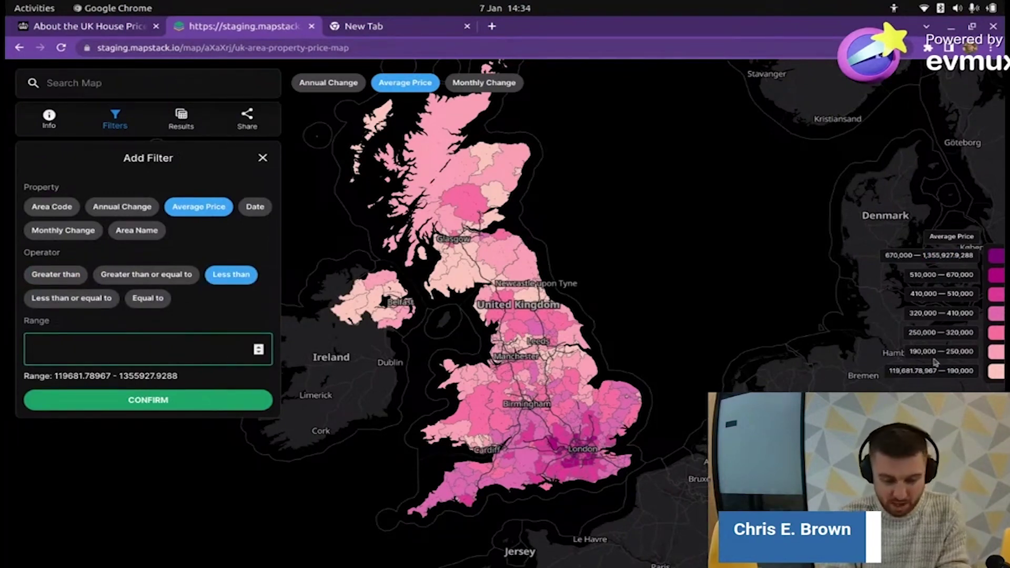
{"action": "type", "text": "1"}
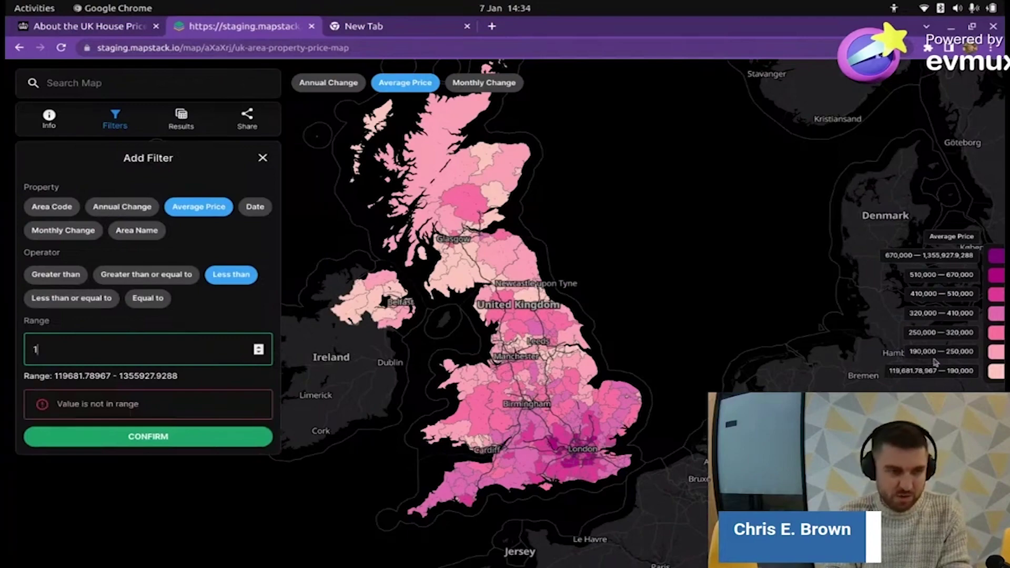
{"action": "type", "text": "30000"}
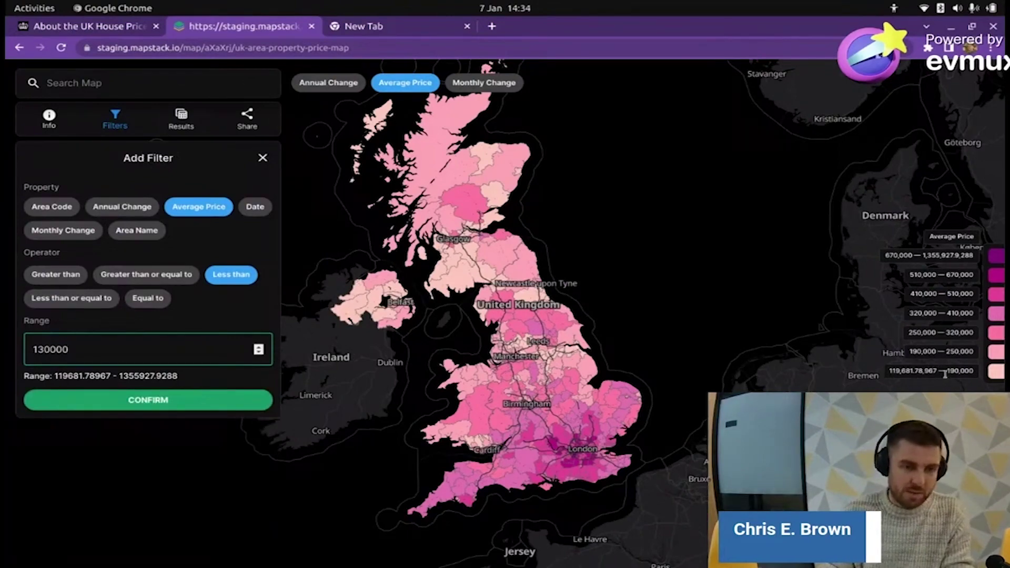
{"action": "left_click", "coordinate": [206, 407]}
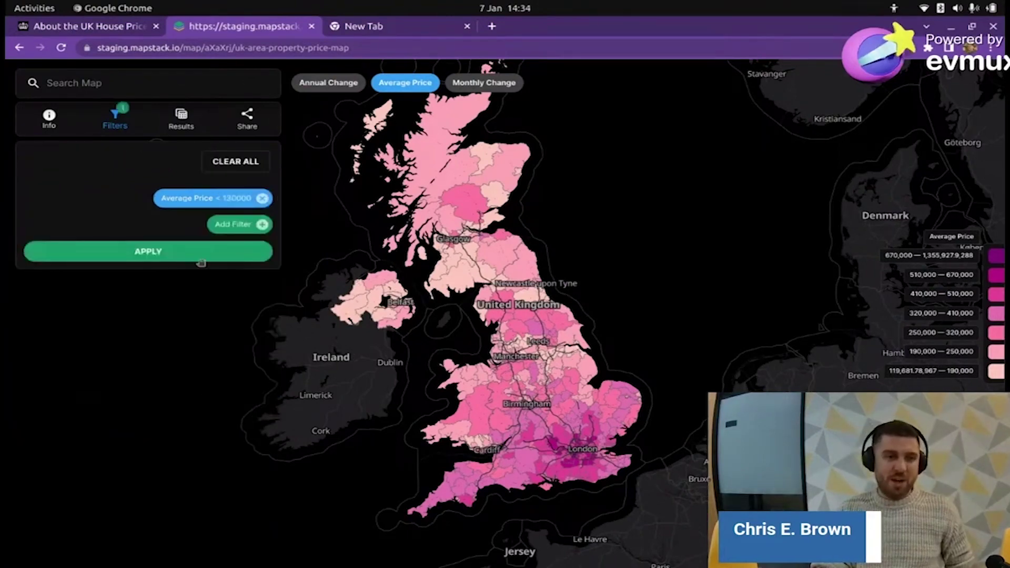
{"action": "left_click", "coordinate": [188, 253]}
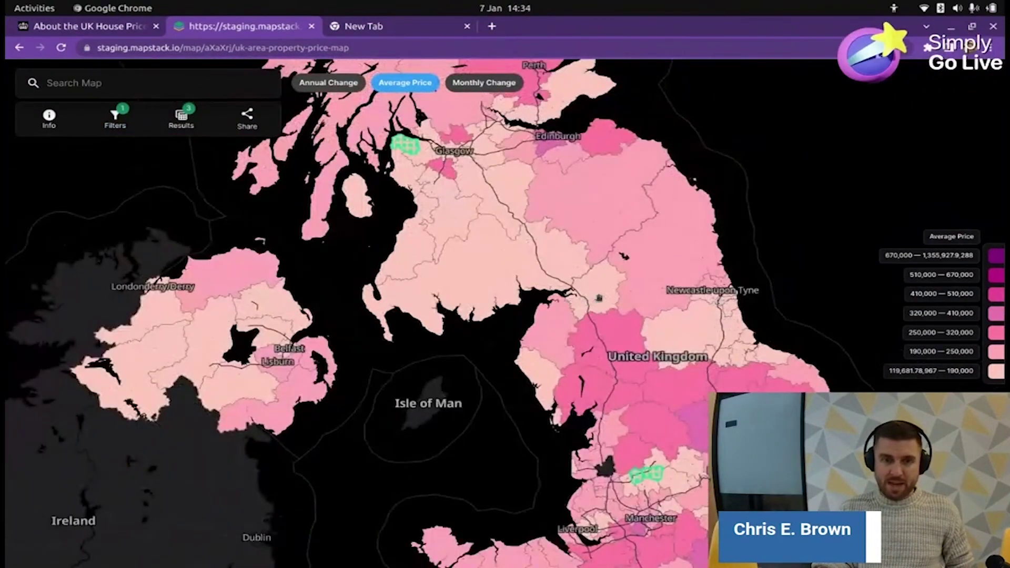
- View the three filtered areas in an expanded results table
{"action": "left_click", "coordinate": [181, 118]}
{"action": "left_click", "coordinate": [177, 190]}
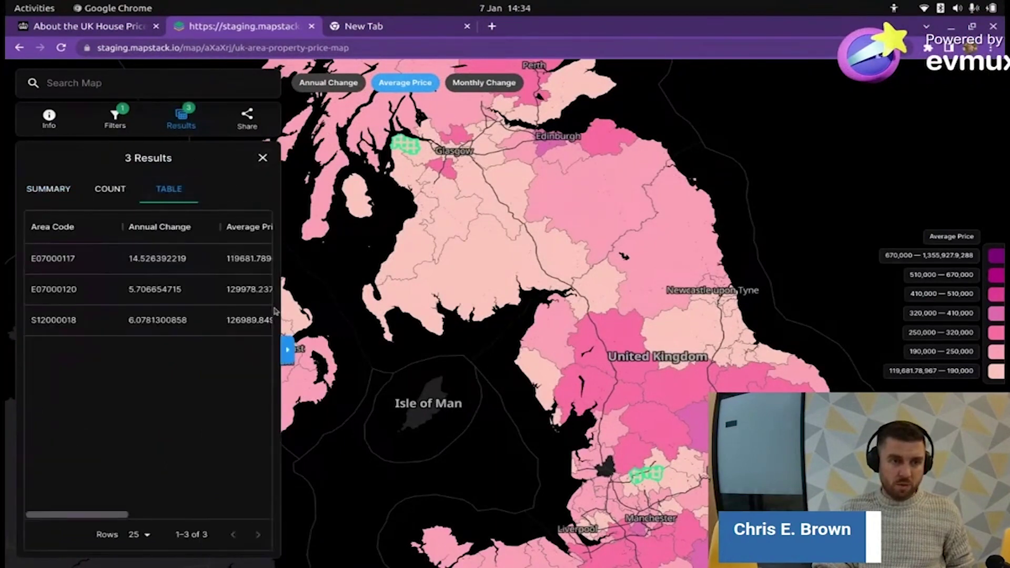
{"action": "left_click", "coordinate": [286, 350]}
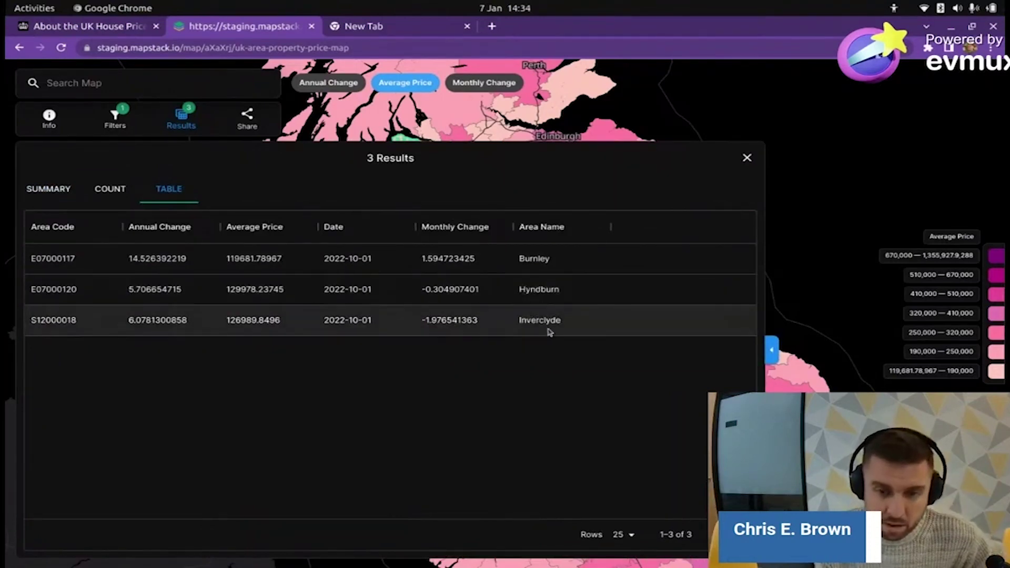
{"action": "left_click", "coordinate": [747, 158]}
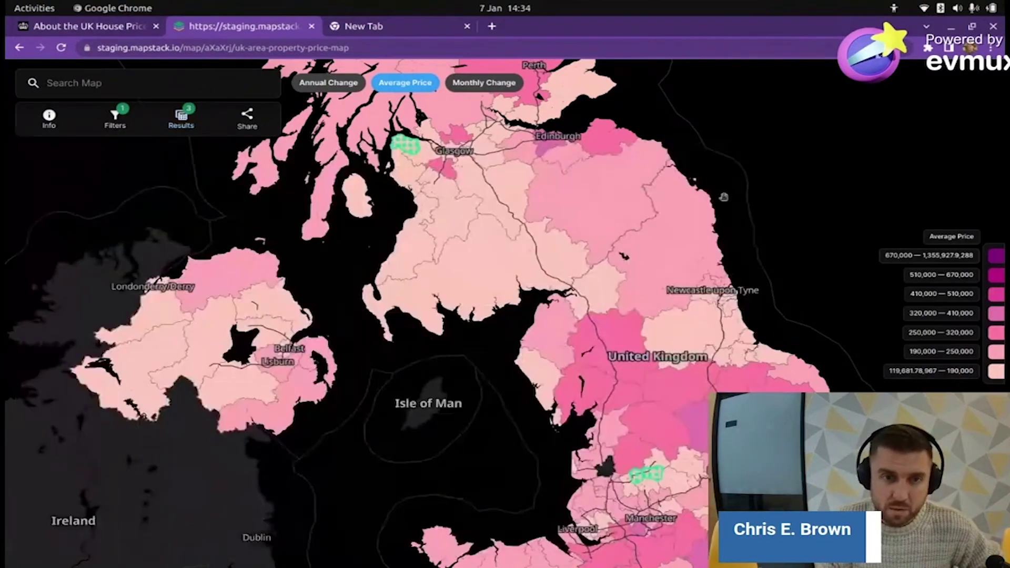
- Zoom to the highlighted areas, compare Burnley and Hyndburn, and select Burnley's average price
{"action": "left_click_drag", "start_coordinate": [603, 418], "coordinate": [507, 267]}
{"action": "scroll", "coordinate": [496, 249], "scroll_direction": "down", "scroll_amount": 6}
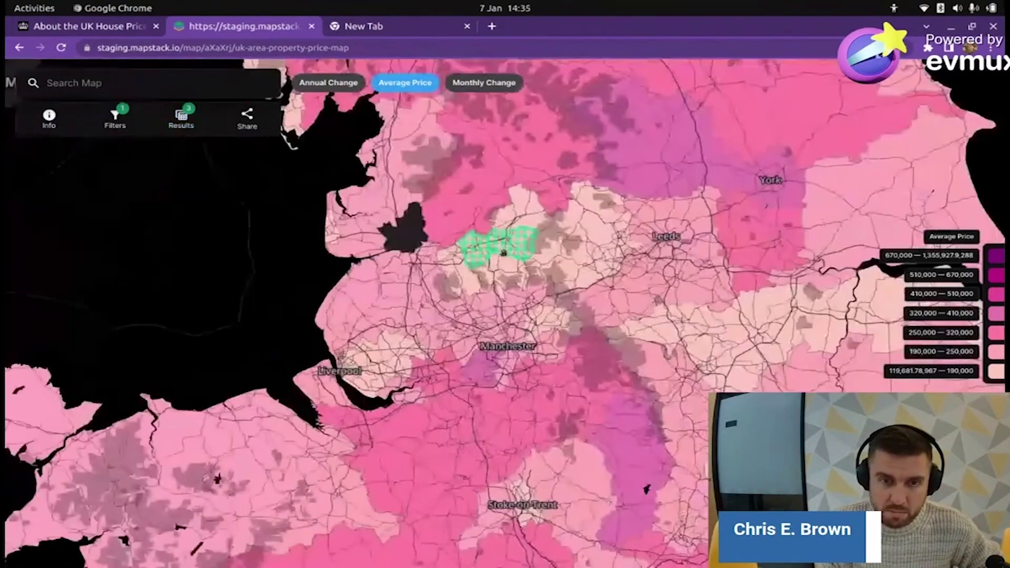
{"action": "scroll", "coordinate": [496, 253], "scroll_direction": "up", "scroll_amount": 2}
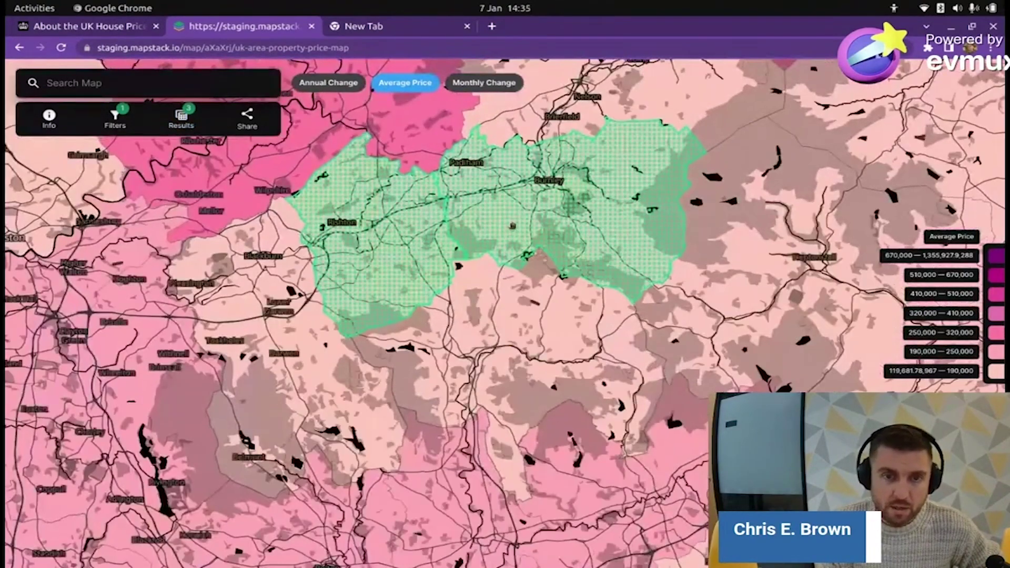
{"action": "left_click", "coordinate": [506, 221]}
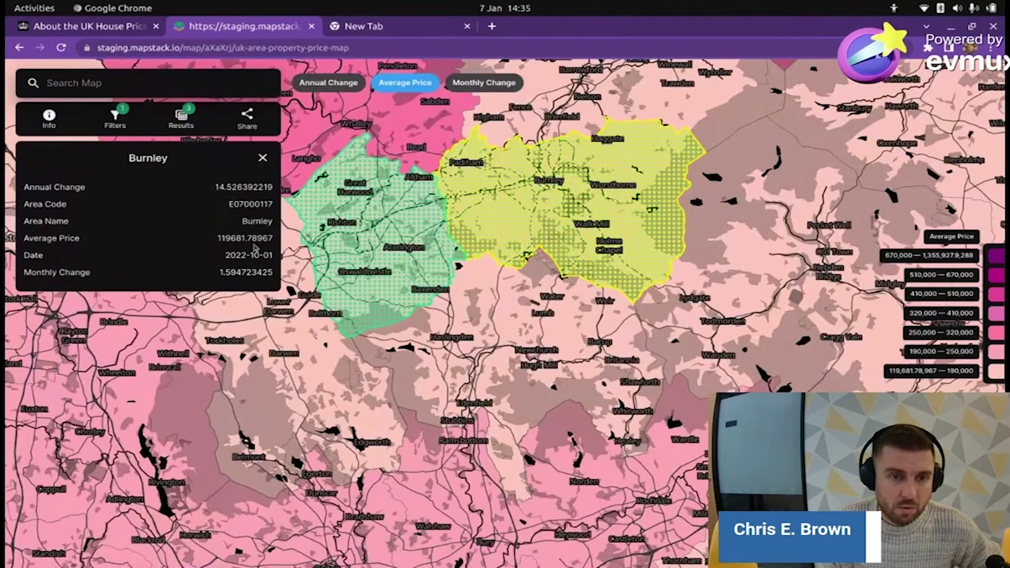
{"action": "left_click", "coordinate": [404, 230]}
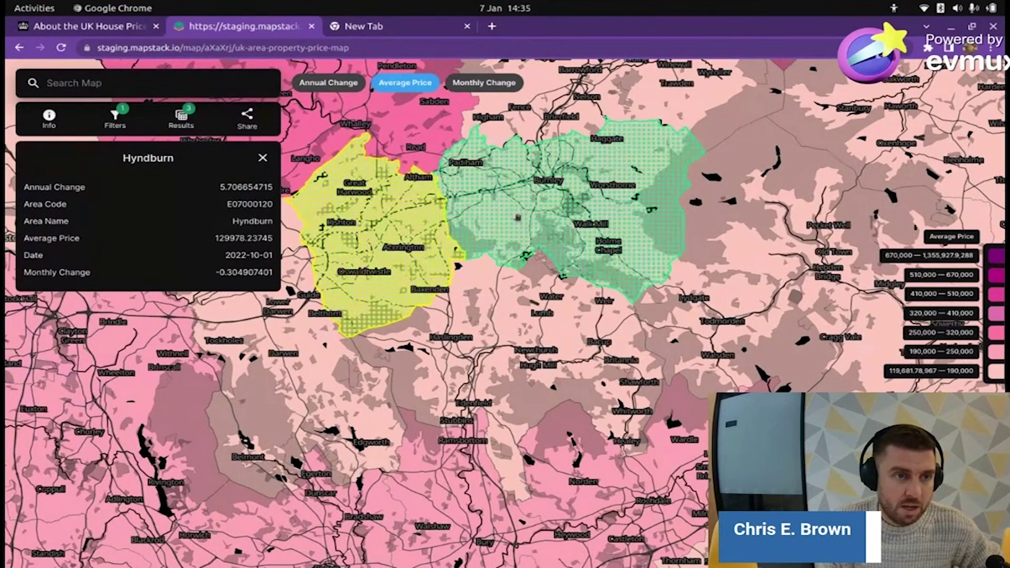
{"action": "left_click", "coordinate": [518, 218]}
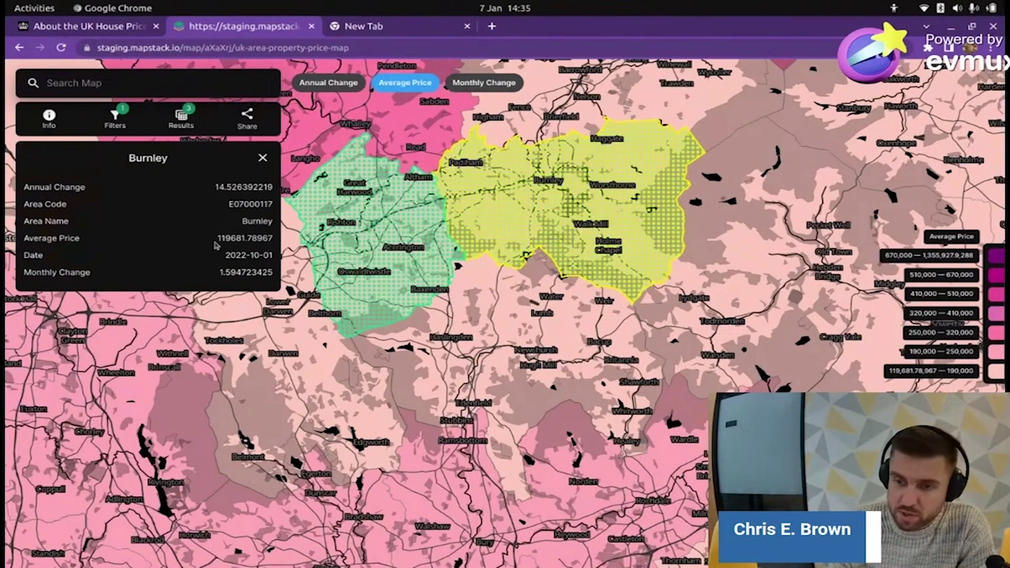
{"action": "left_click_drag", "start_coordinate": [219, 241], "coordinate": [249, 239]}
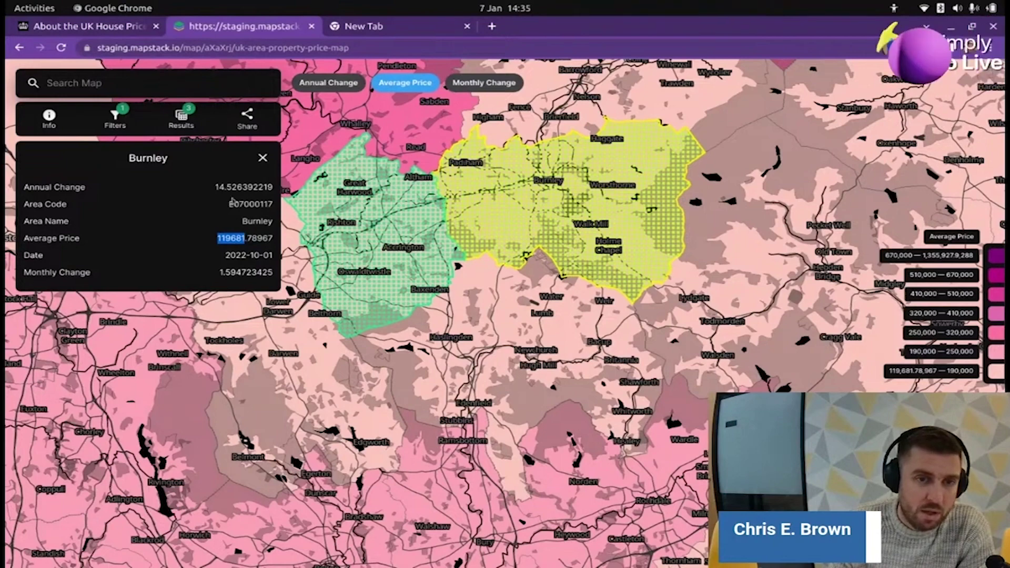
- Load Google Maps in a new tab, search 'burnley' and zoom into the town's streets
{"action": "left_click", "coordinate": [404, 25]}
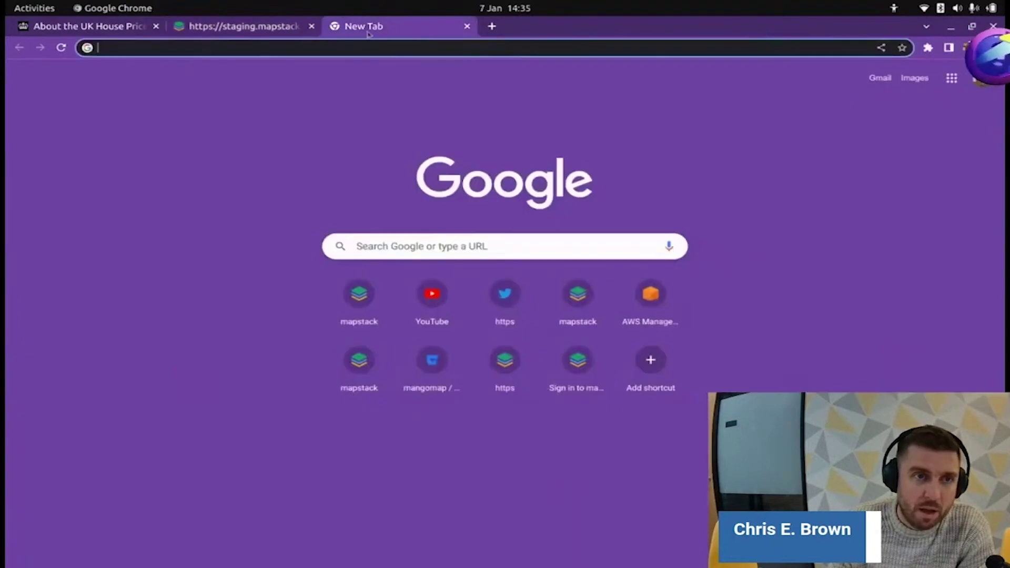
{"action": "left_click", "coordinate": [289, 48]}
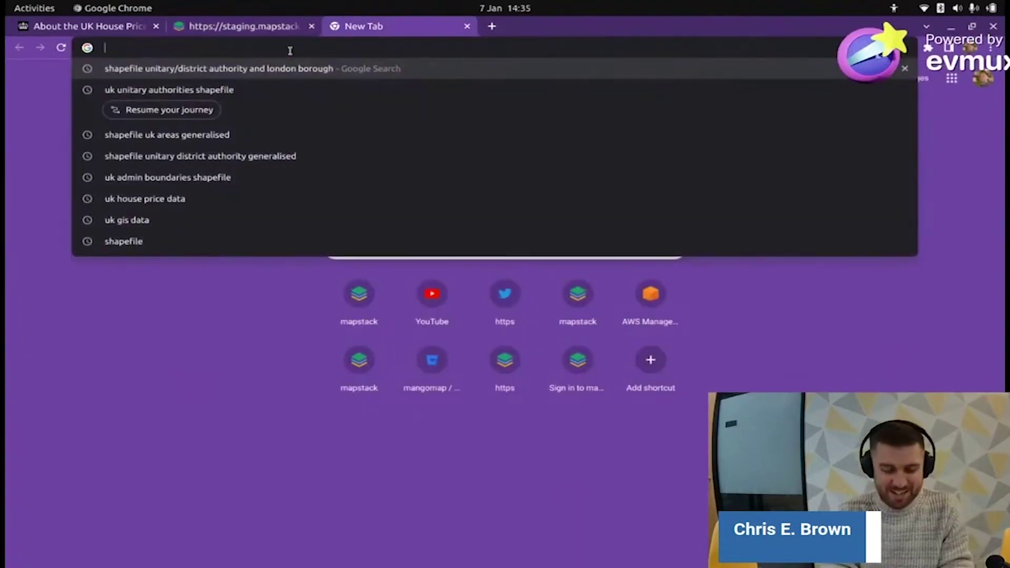
{"action": "type", "text": "map"}
{"action": "key", "text": "Return"}
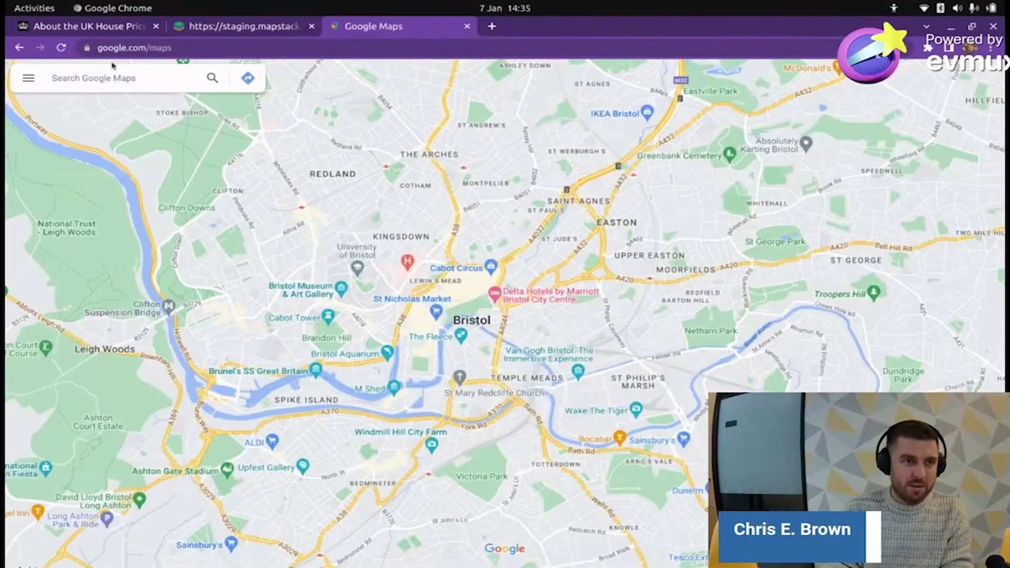
{"action": "left_click", "coordinate": [124, 78]}
{"action": "type", "text": "burnle"}
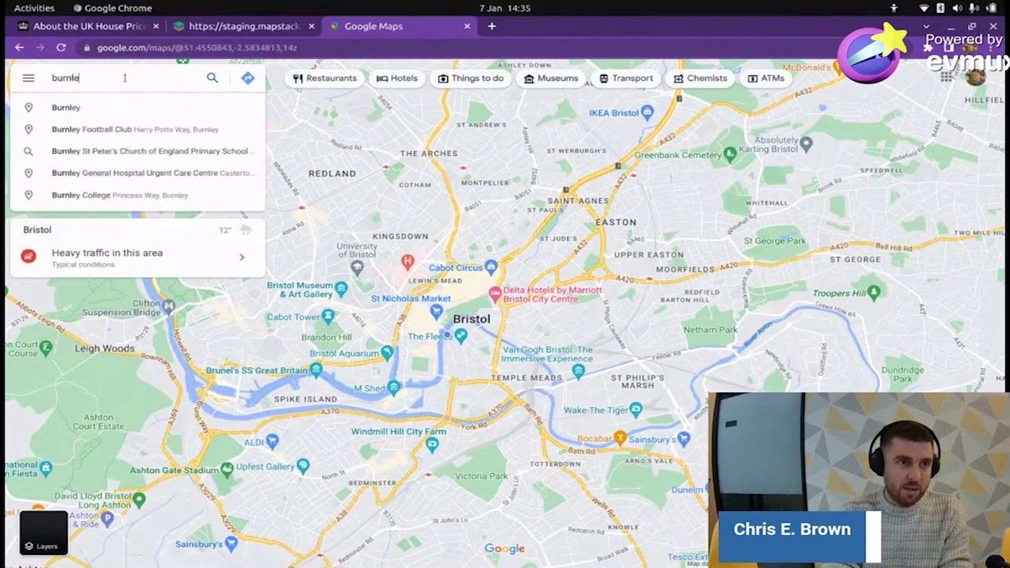
{"action": "type", "text": "y"}
{"action": "left_click", "coordinate": [58, 109]}
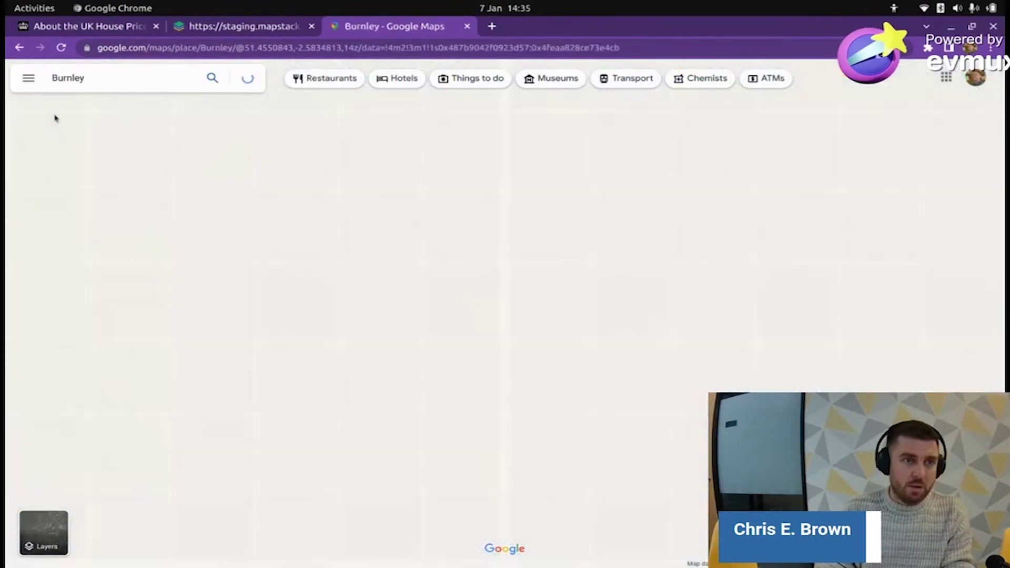
{"action": "scroll", "coordinate": [640, 361], "scroll_direction": "up", "scroll_amount": 6}
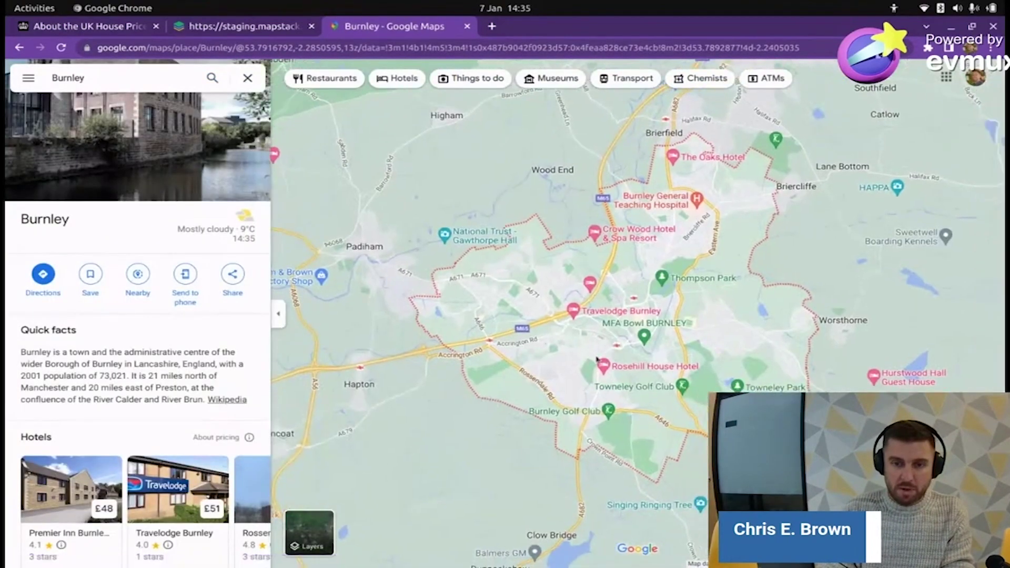
- Drop into Street View near Alwin St and look along Queensberry Rd's terraced houses
{"action": "left_click_drag", "start_coordinate": [572, 356], "coordinate": [620, 342]}
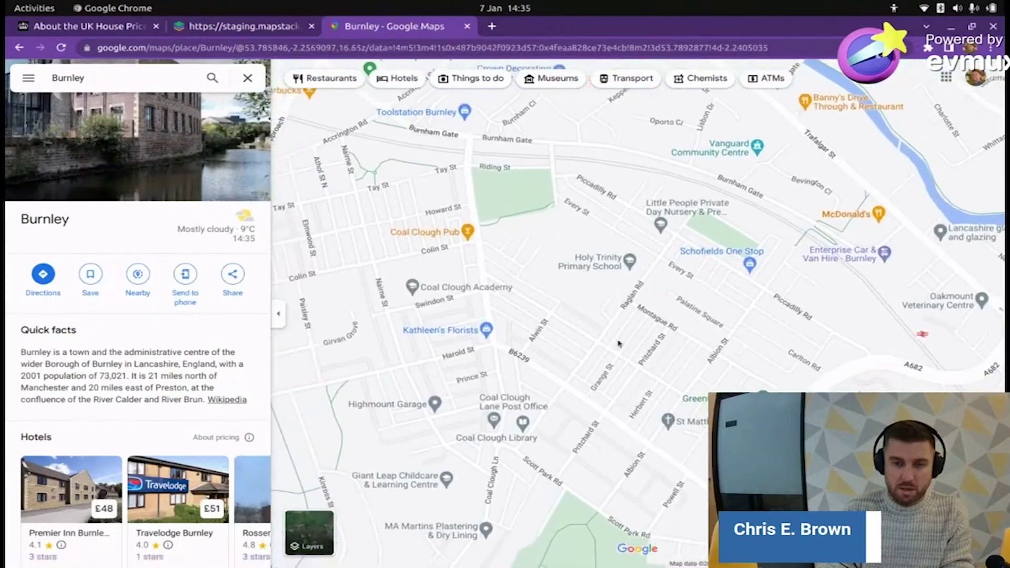
{"action": "left_click_drag", "start_coordinate": [989, 515], "coordinate": [575, 299]}
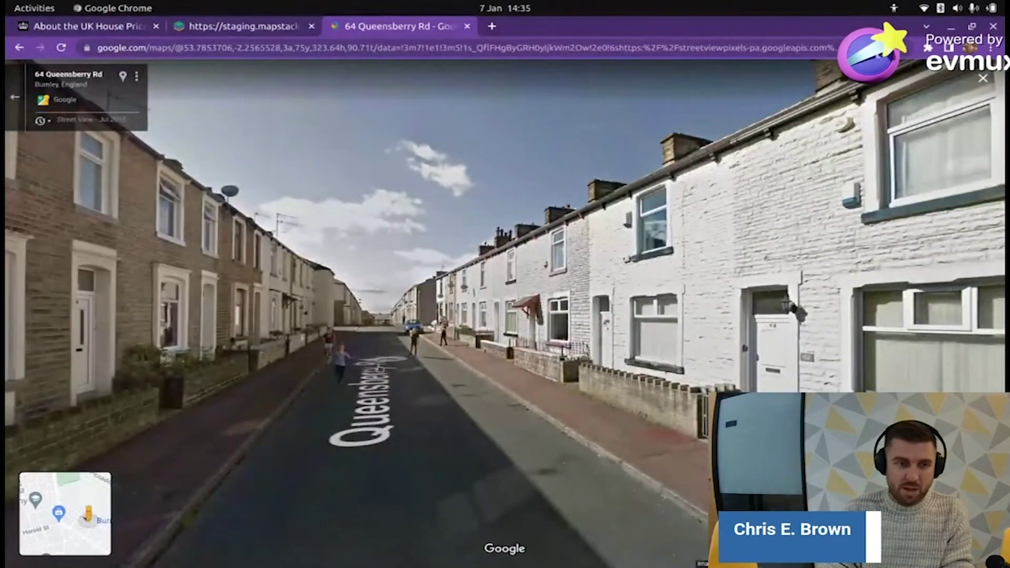
{"action": "left_click_drag", "start_coordinate": [441, 364], "coordinate": [114, 326]}
{"action": "left_click", "coordinate": [635, 290]}
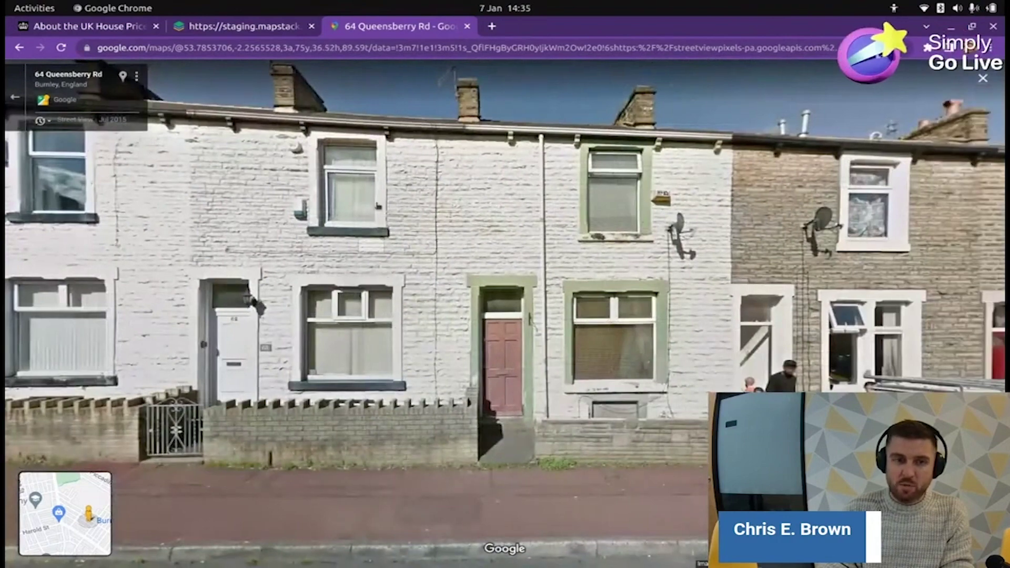
{"action": "left_click_drag", "start_coordinate": [973, 336], "coordinate": [690, 303]}
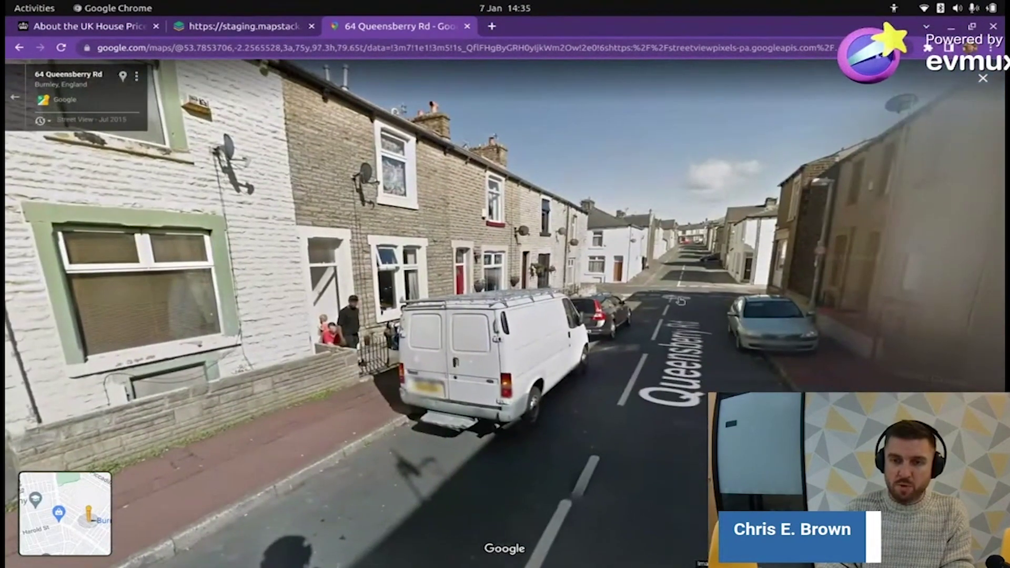
{"action": "left_click", "coordinate": [667, 294]}
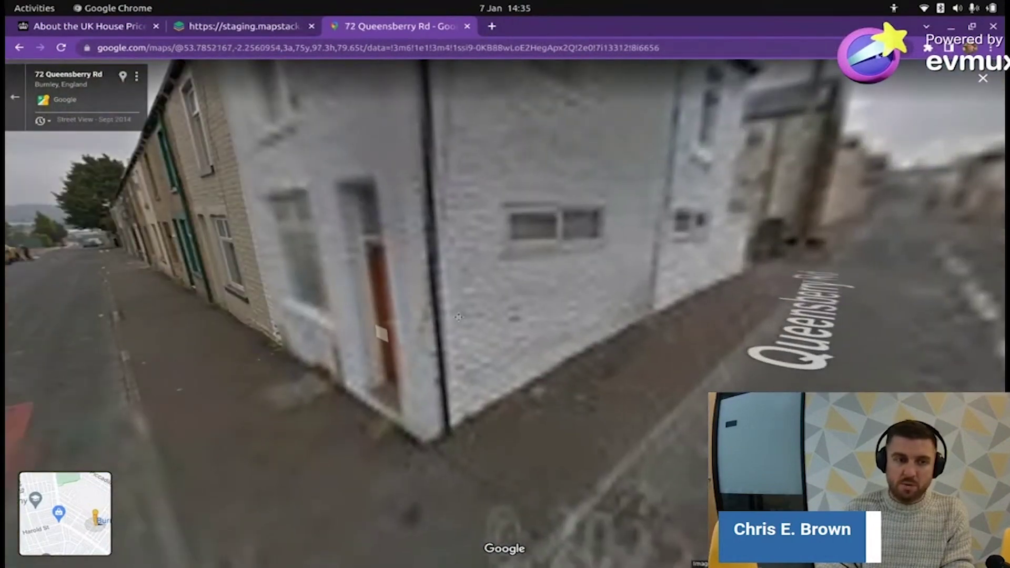
- Move along Queensberry Rd to the Raglan Rd junction and back up the road
{"action": "left_click_drag", "start_coordinate": [452, 318], "coordinate": [534, 310]}
{"action": "key", "text": "Right"}
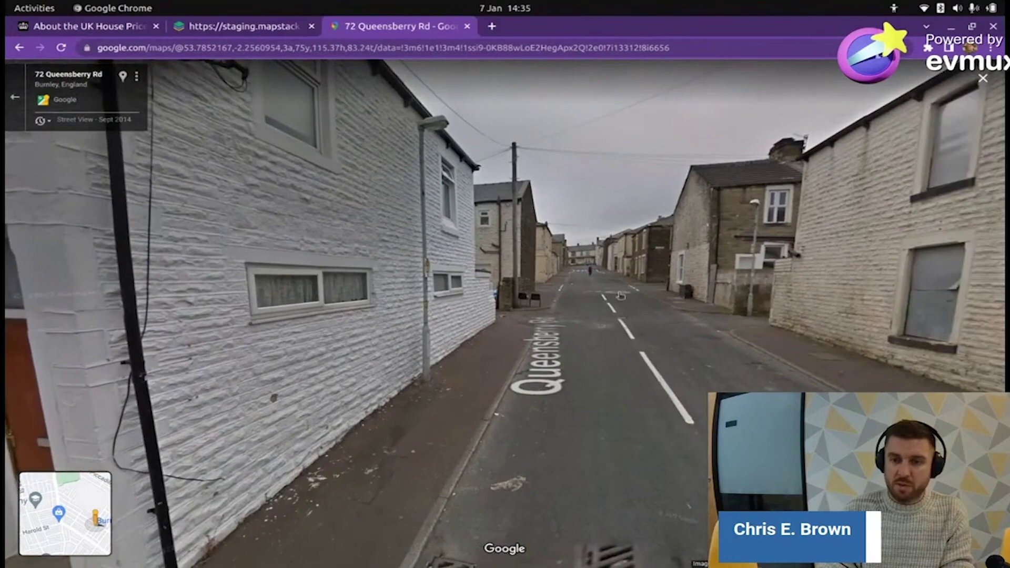
{"action": "left_click", "coordinate": [620, 295]}
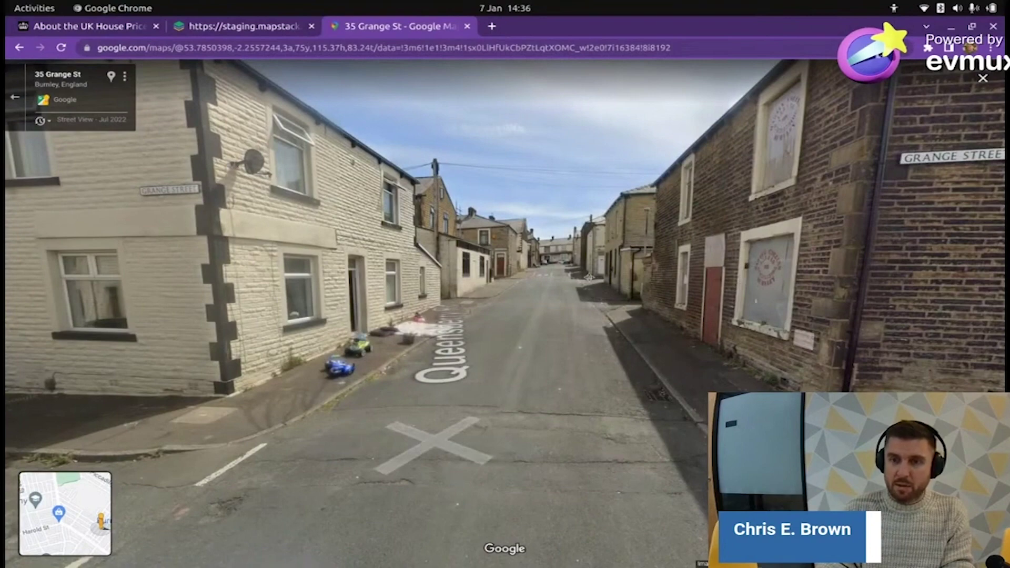
{"action": "left_click_drag", "start_coordinate": [588, 276], "coordinate": [216, 273]}
{"action": "left_click", "coordinate": [215, 274]}
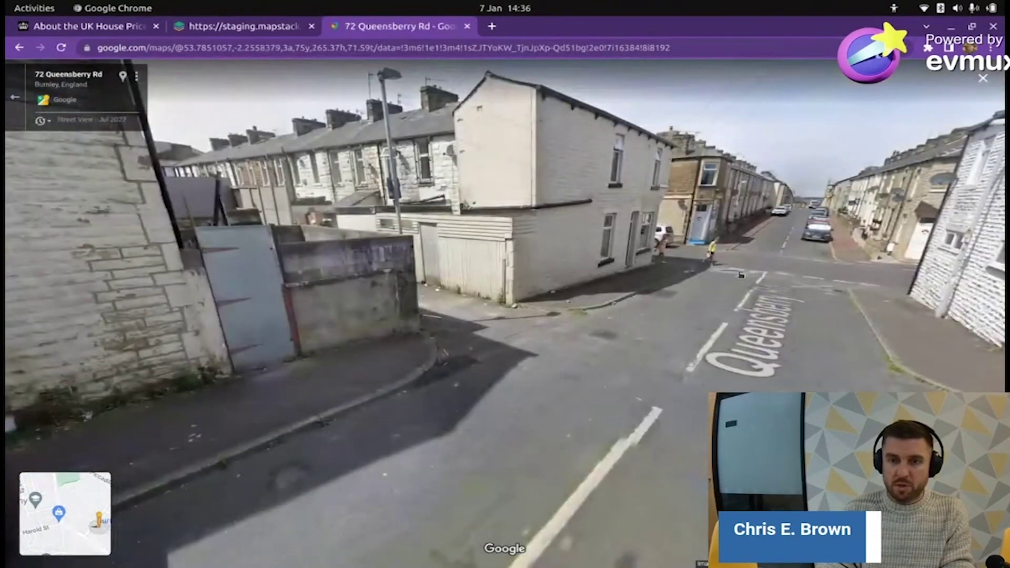
{"action": "left_click", "coordinate": [741, 274]}
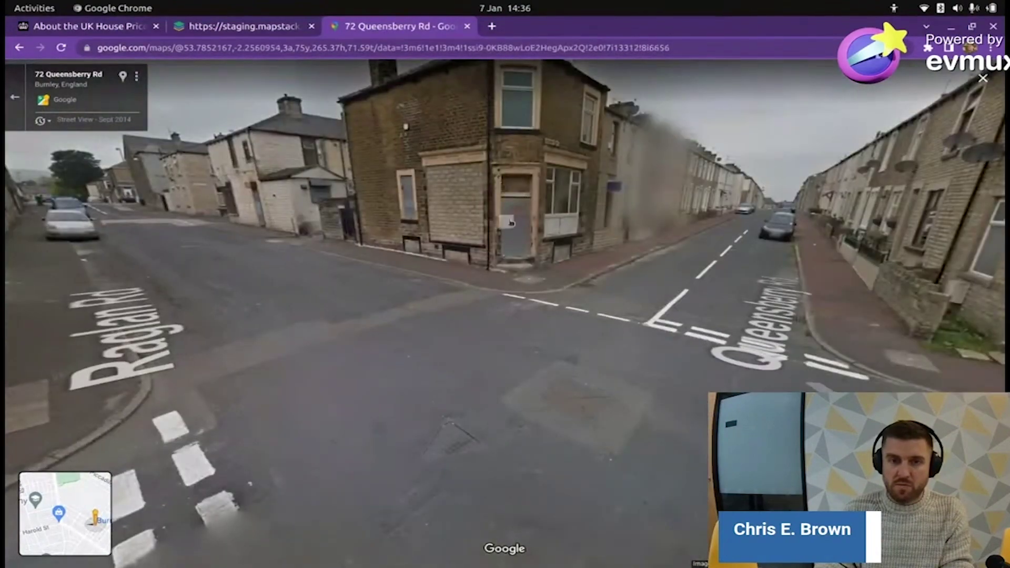
{"action": "left_click_drag", "start_coordinate": [557, 232], "coordinate": [386, 304]}
{"action": "left_click", "coordinate": [386, 304]}
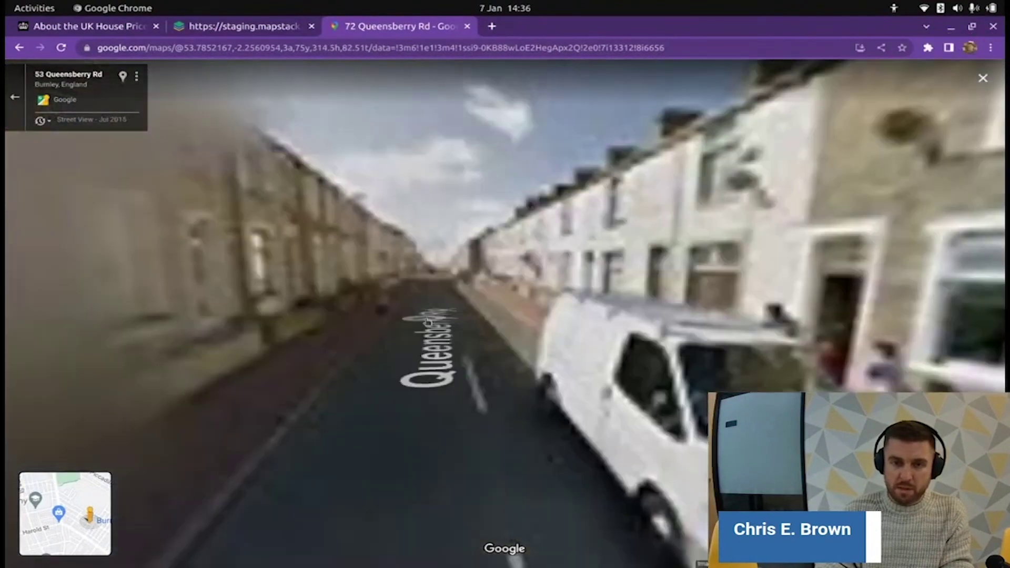
{"action": "left_click", "coordinate": [478, 340]}
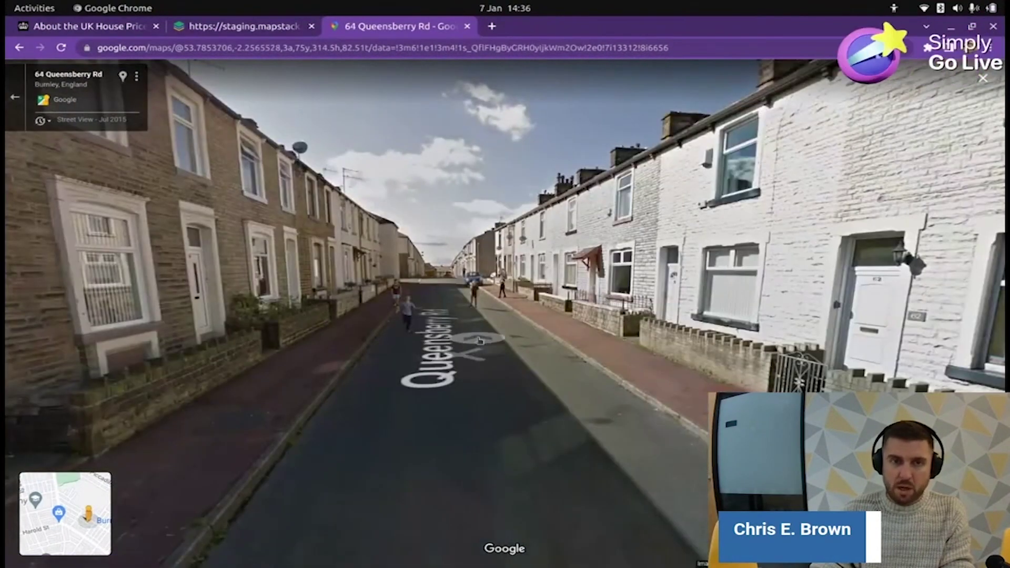
- Back in MapStack, open Inverclyde's details showing Average Price 126989.8496
{"action": "left_click", "coordinate": [467, 27]}
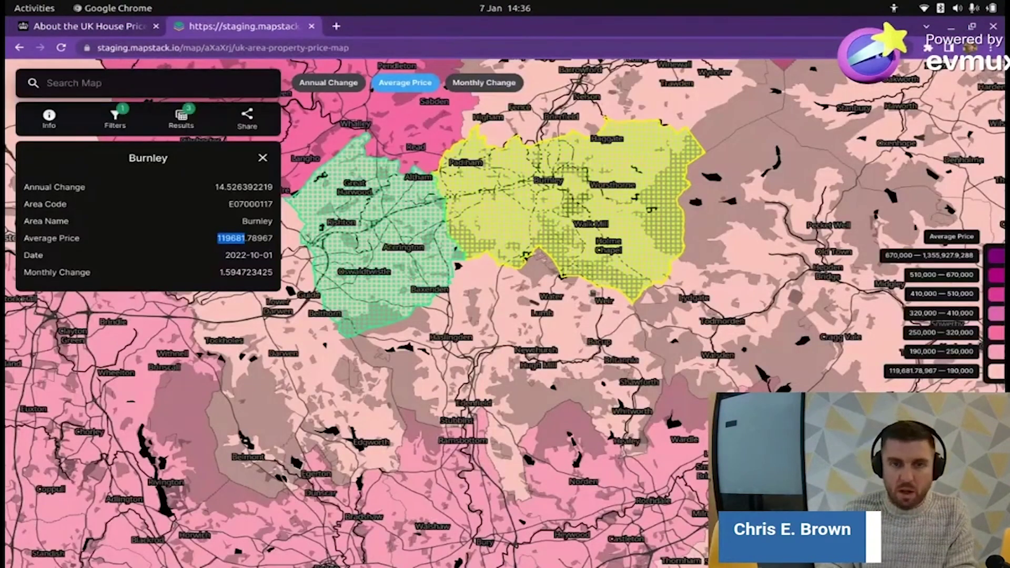
{"action": "scroll", "coordinate": [568, 284], "scroll_direction": "down", "scroll_amount": 5}
{"action": "left_click_drag", "start_coordinate": [524, 189], "coordinate": [668, 381]}
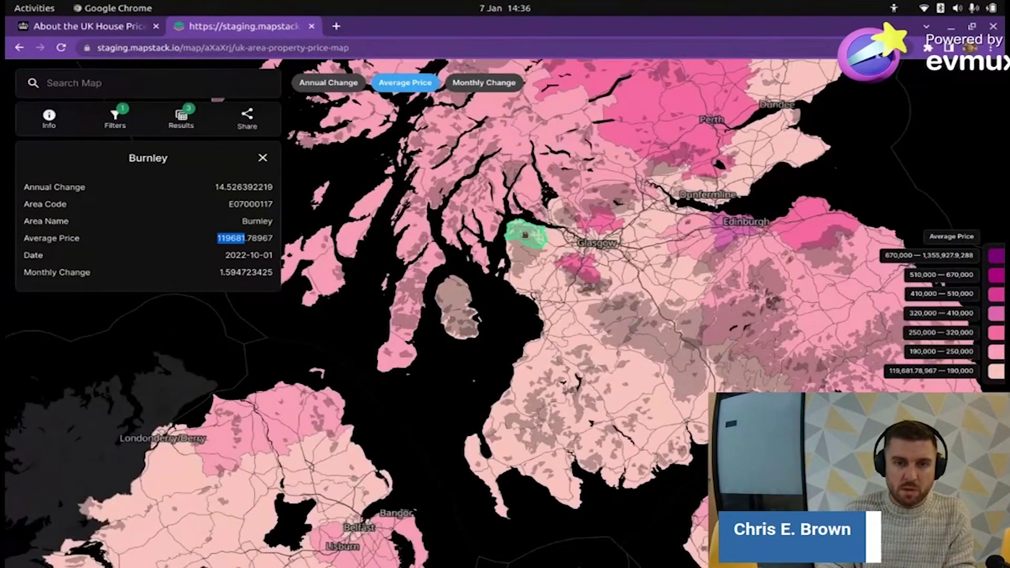
{"action": "left_click", "coordinate": [525, 235]}
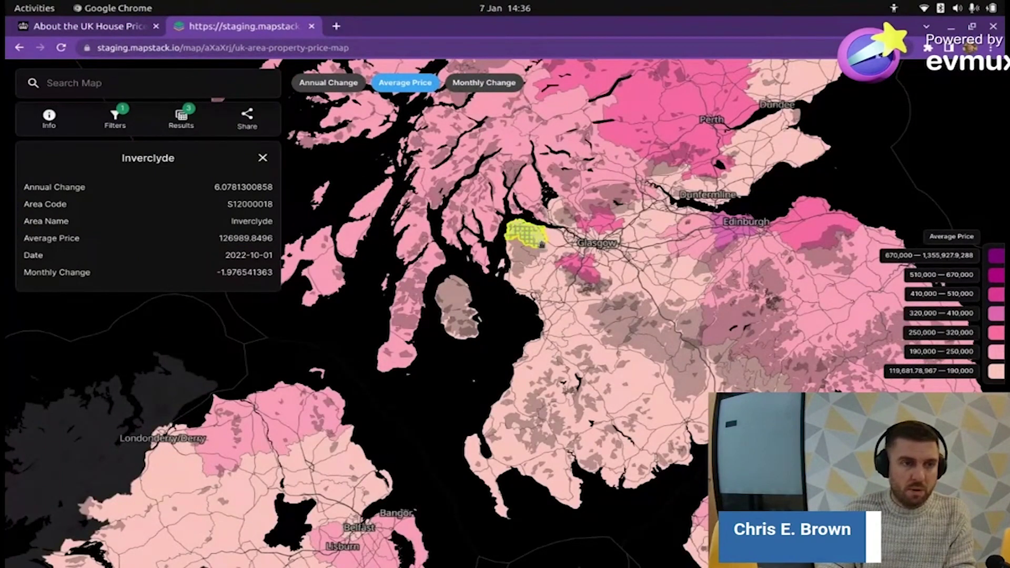
{"action": "scroll", "coordinate": [532, 237], "scroll_direction": "up", "scroll_amount": 5}
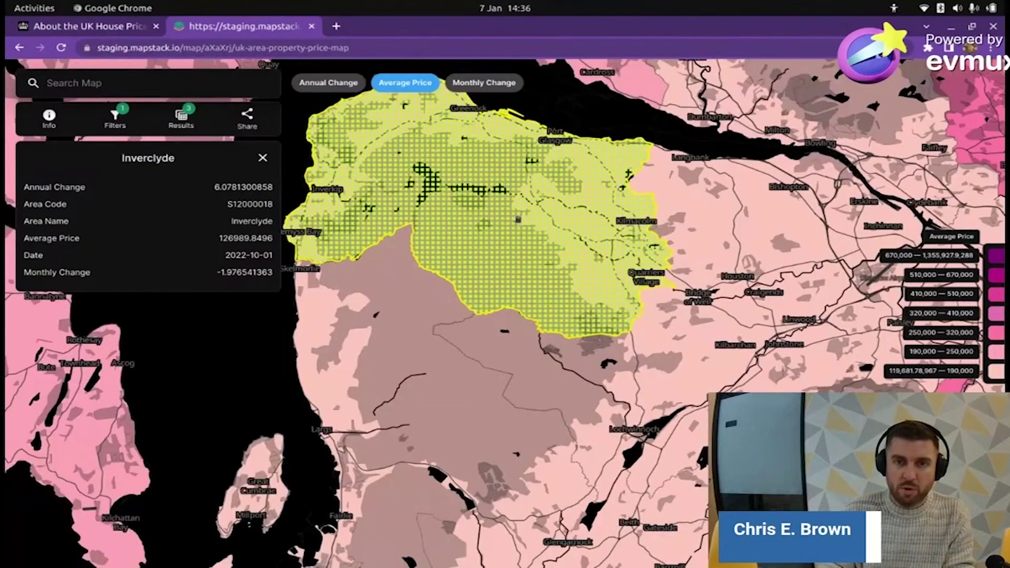
{"action": "scroll", "coordinate": [532, 238], "scroll_direction": "down", "scroll_amount": 3}
{"action": "scroll", "coordinate": [532, 237], "scroll_direction": "up", "scroll_amount": 1}
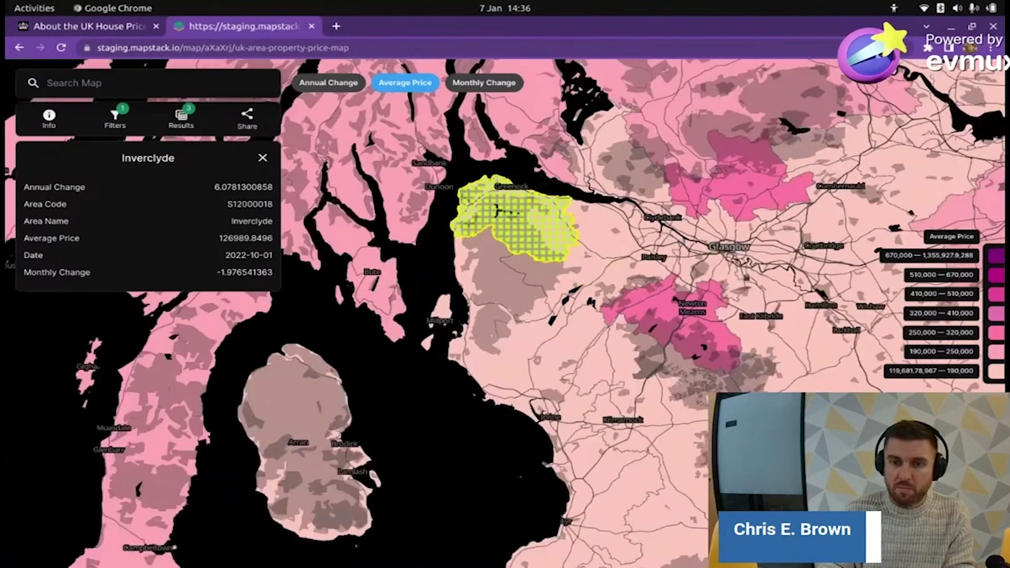
{"action": "scroll", "coordinate": [490, 377], "scroll_direction": "down", "scroll_amount": 2}
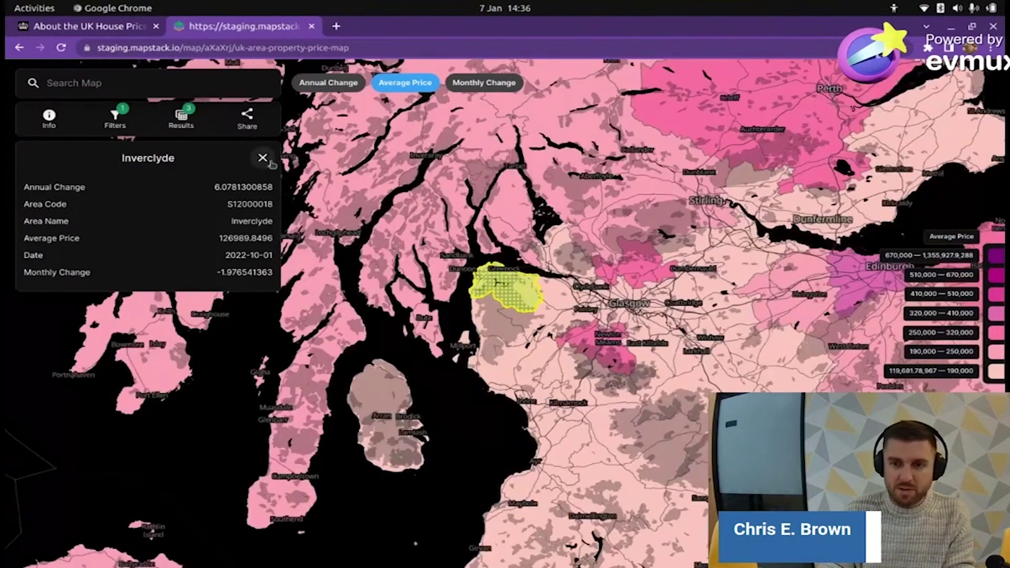
- Close the Inverclyde details and select the top price band's maximum value
{"action": "left_click", "coordinate": [270, 162]}
{"action": "scroll", "coordinate": [511, 266], "scroll_direction": "down", "scroll_amount": 2}
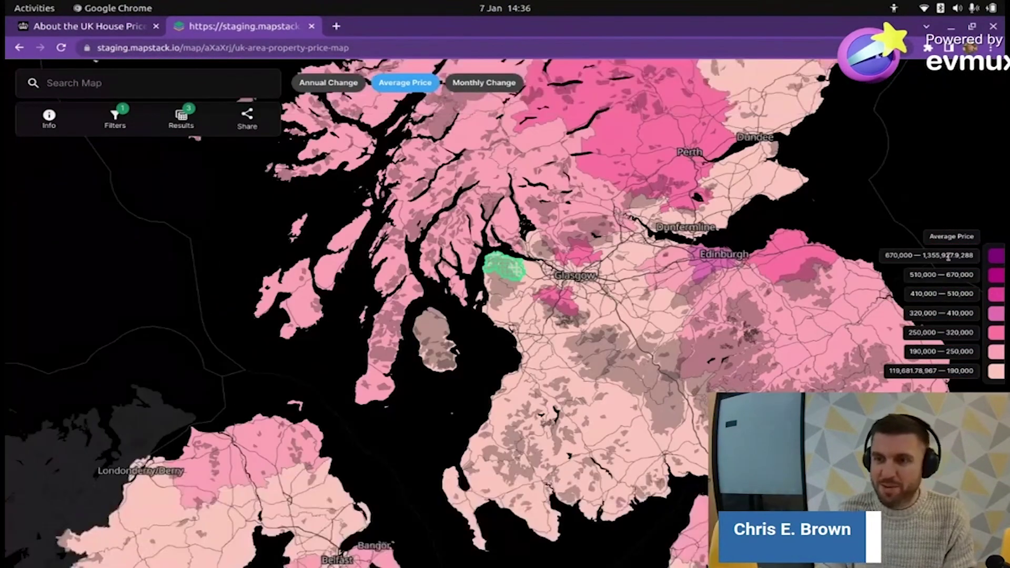
{"action": "left_click_drag", "start_coordinate": [949, 257], "coordinate": [923, 257]}
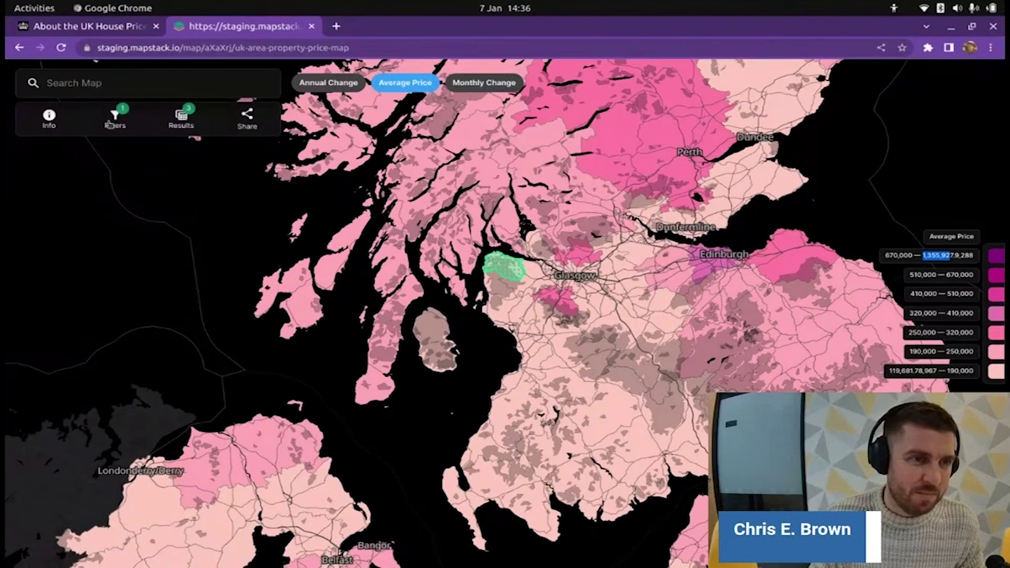
- Edit the Average Price filter to greater than 1300000 and confirm it
{"action": "left_click", "coordinate": [111, 120]}
{"action": "left_click", "coordinate": [242, 204]}
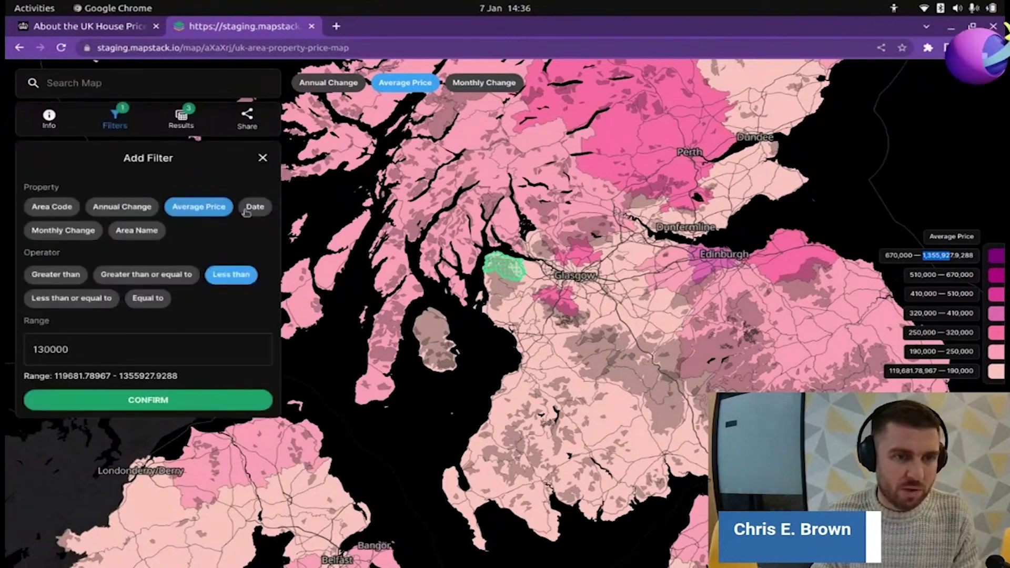
{"action": "left_click", "coordinate": [57, 275]}
{"action": "left_click", "coordinate": [77, 350]}
{"action": "type", "text": "13000"}
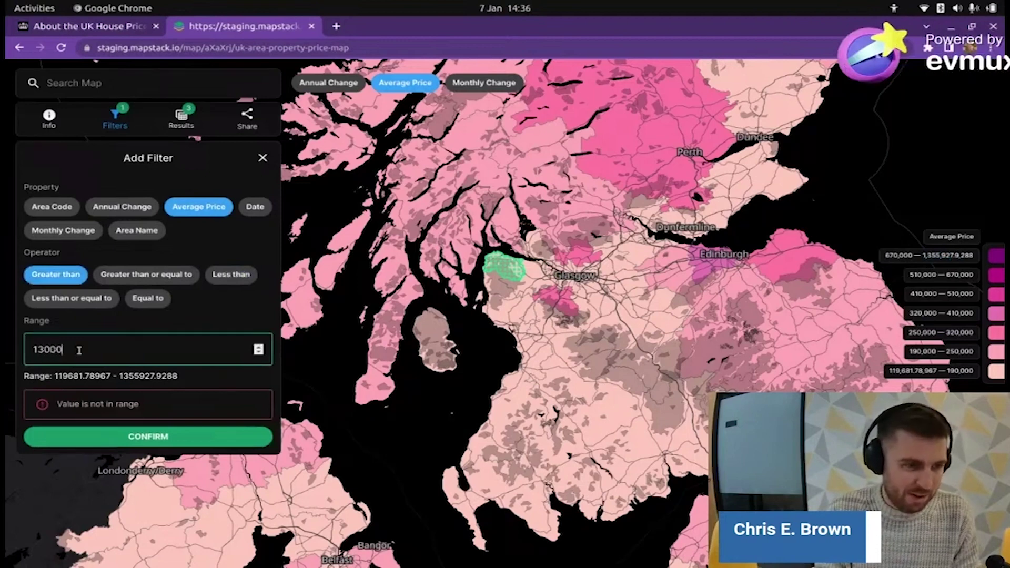
{"action": "type", "text": "00"}
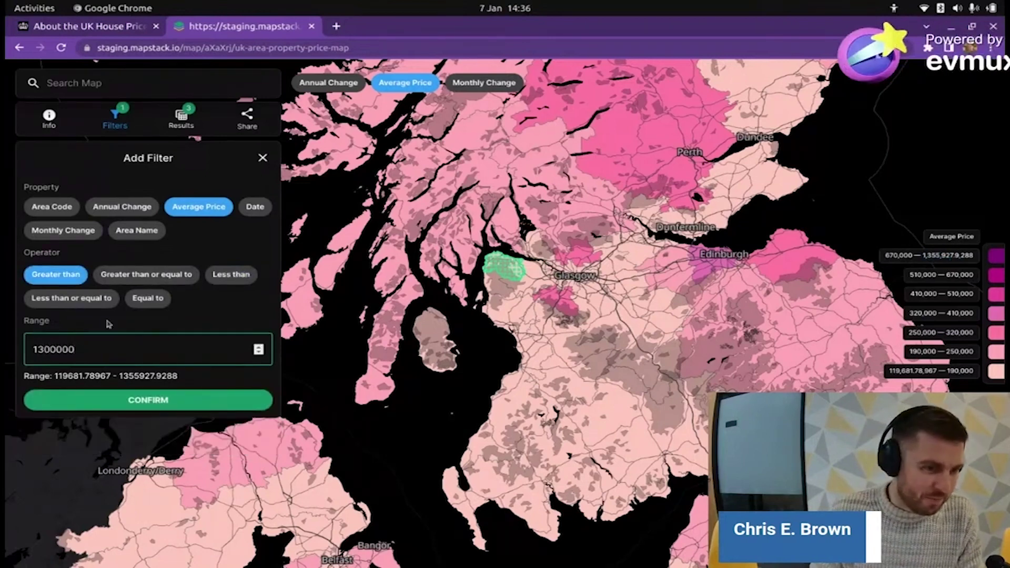
{"action": "left_click", "coordinate": [128, 404]}
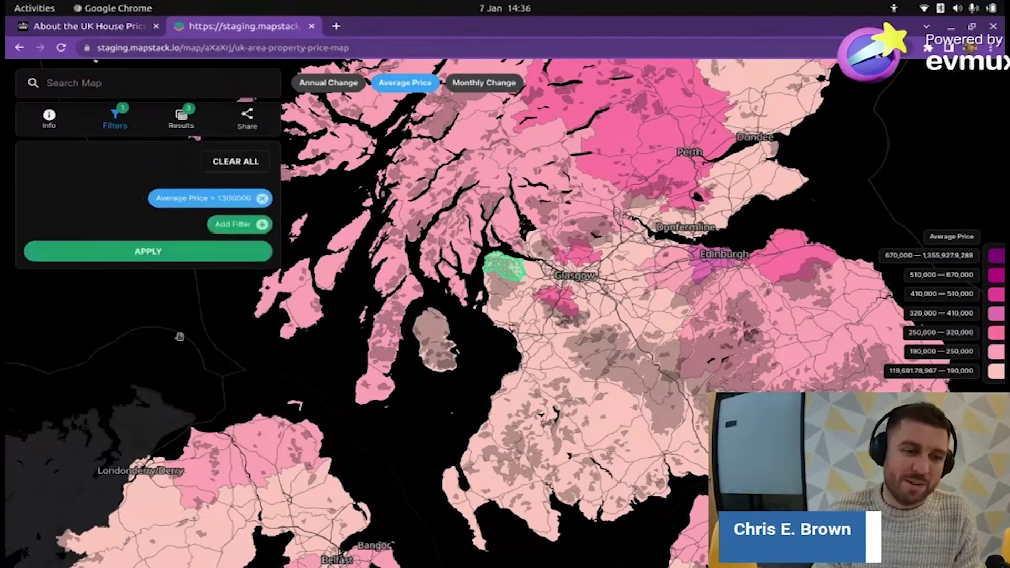
- Apply the filter, check Kensington and Chelsea's 1355927.9288 average price, then open a new tab
{"action": "left_click", "coordinate": [166, 251]}
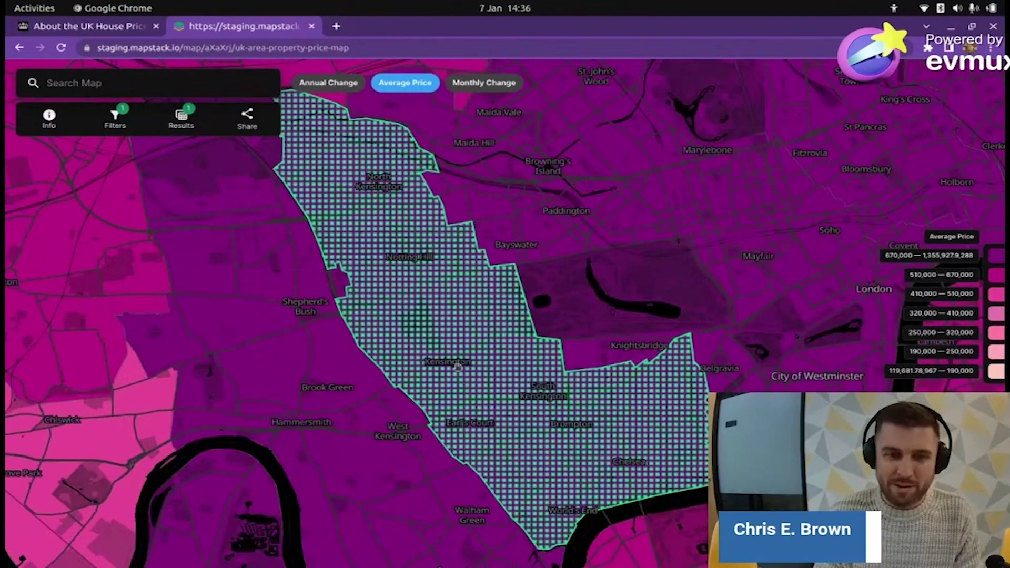
{"action": "scroll", "coordinate": [458, 367], "scroll_direction": "down", "scroll_amount": 3}
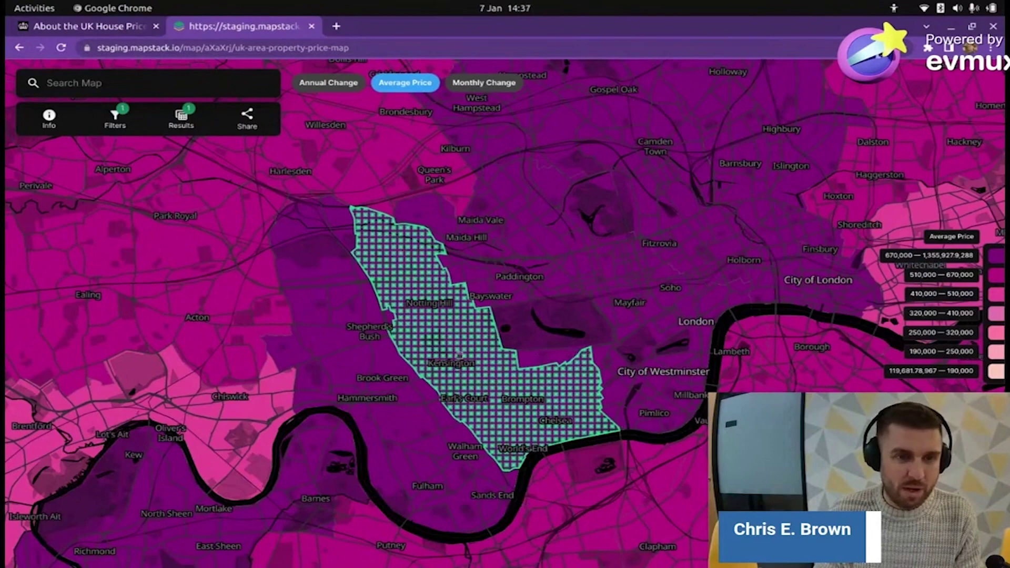
{"action": "left_click", "coordinate": [472, 350]}
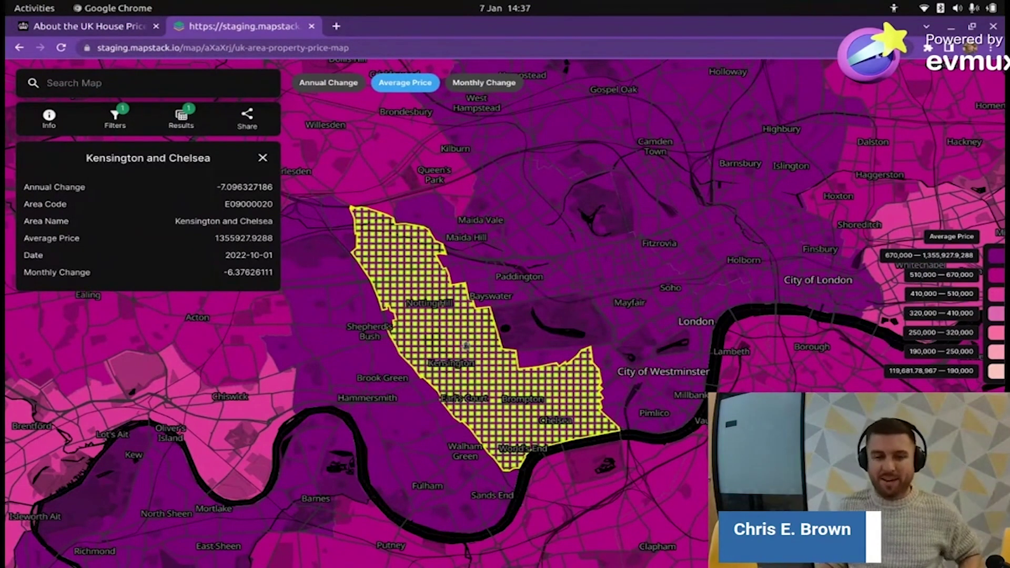
{"action": "scroll", "coordinate": [532, 362], "scroll_direction": "up", "scroll_amount": 3}
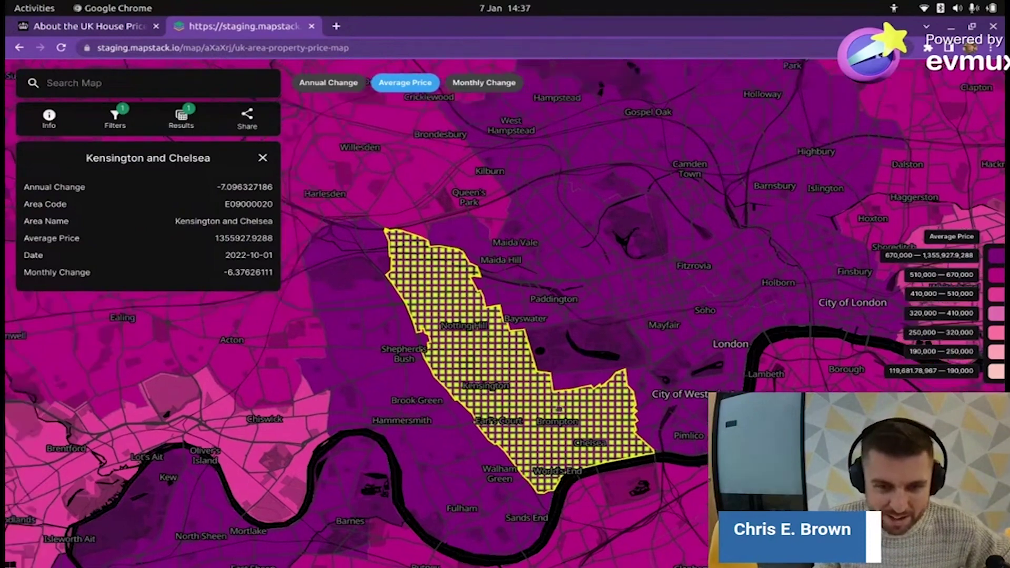
{"action": "left_click_drag", "start_coordinate": [442, 279], "coordinate": [412, 265]}
{"action": "left_click", "coordinate": [337, 28]}
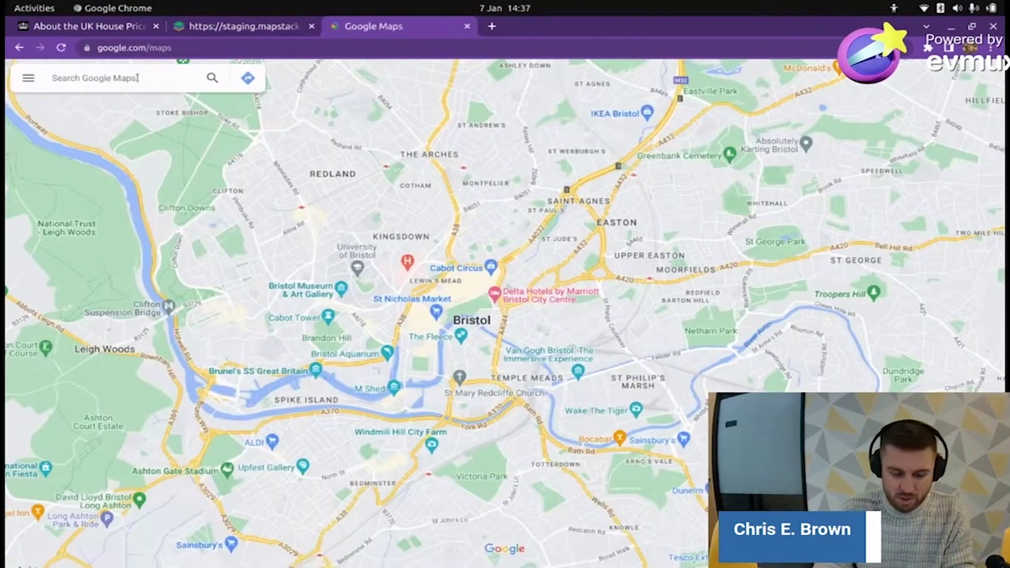
- Find Royal Borough of Kensington and Chelsea, zoom to South Kensington, and enter Street View near The Boltons
{"action": "type", "text": "chelsea"}
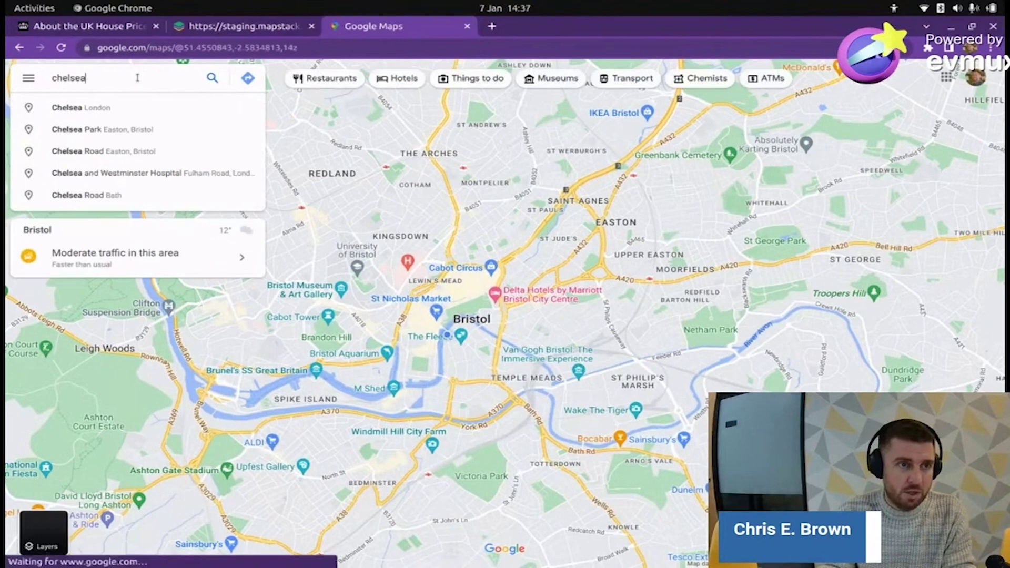
{"action": "type", "text": " and"}
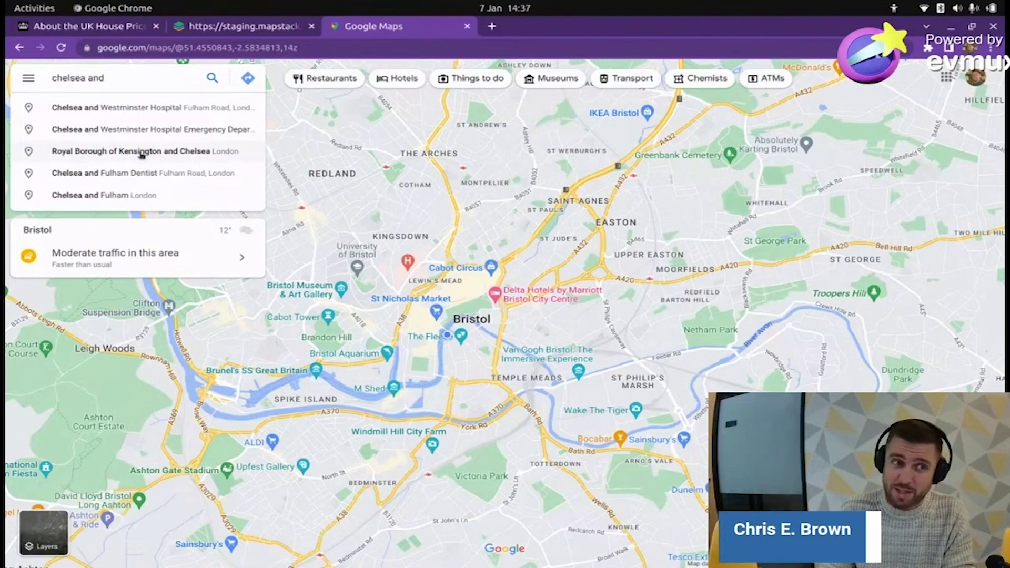
{"action": "left_click", "coordinate": [141, 152]}
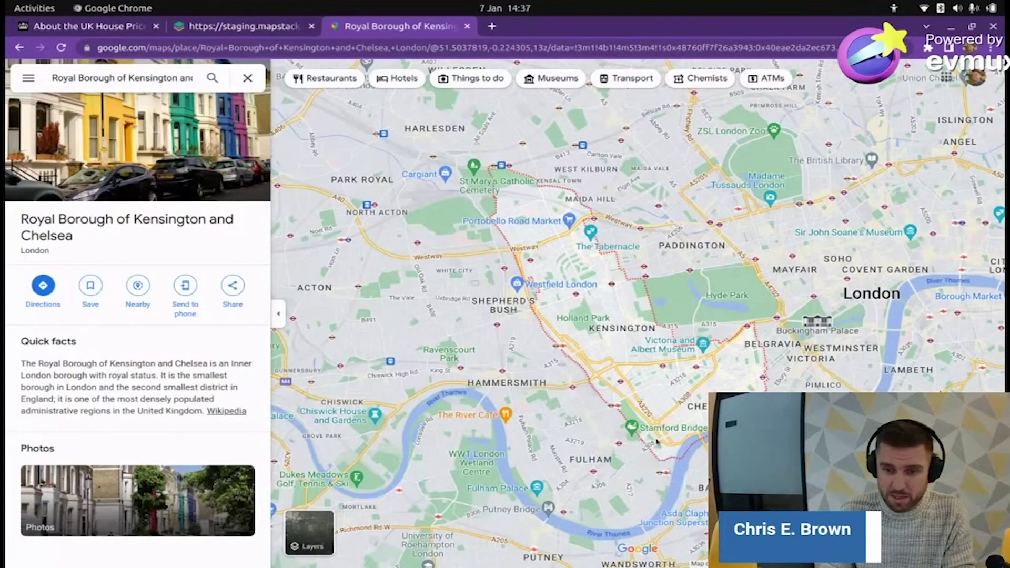
{"action": "left_click_drag", "start_coordinate": [672, 403], "coordinate": [652, 406]}
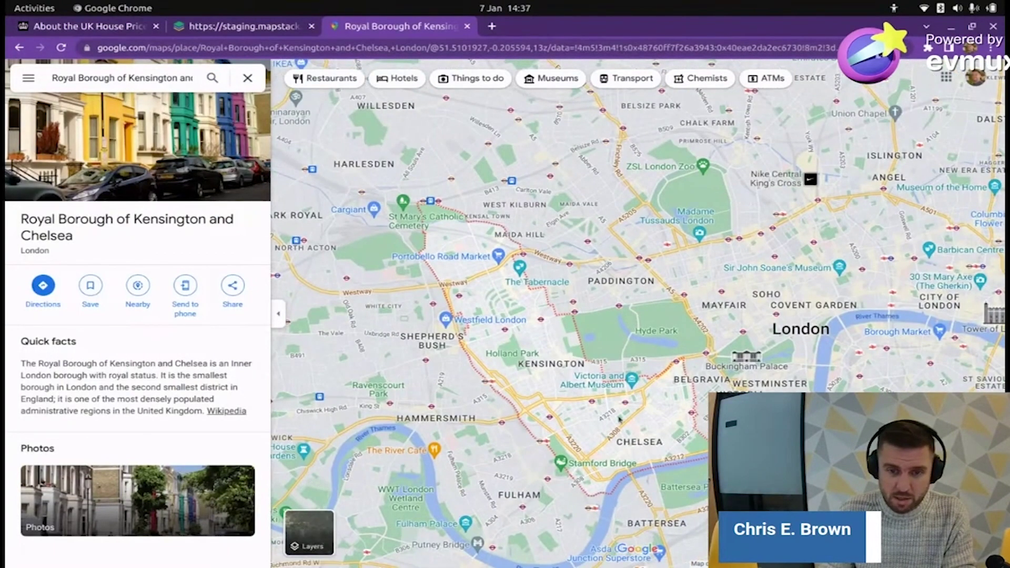
{"action": "scroll", "coordinate": [614, 427], "scroll_direction": "up", "scroll_amount": 5}
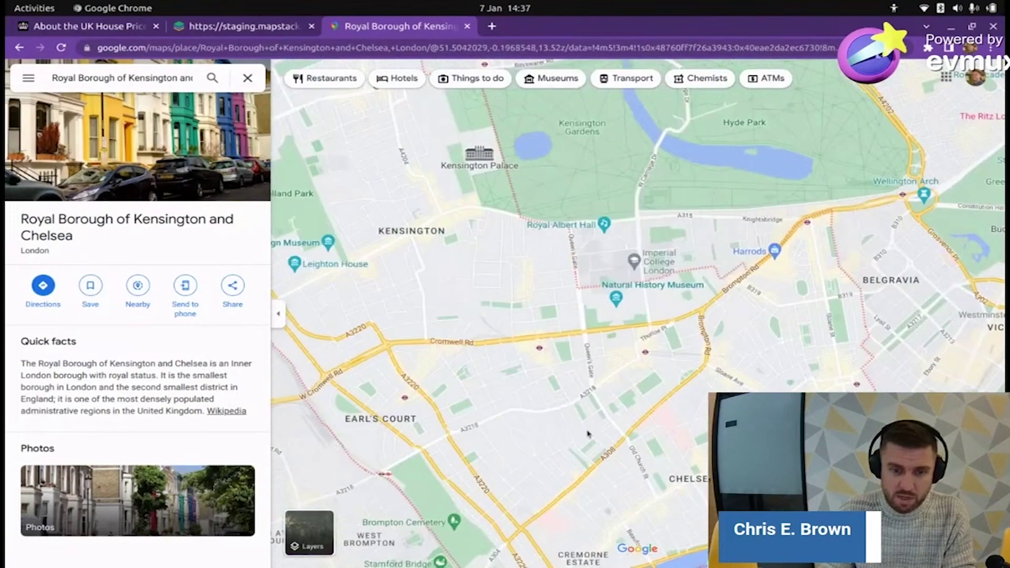
{"action": "left_click_drag", "start_coordinate": [613, 346], "coordinate": [652, 312]}
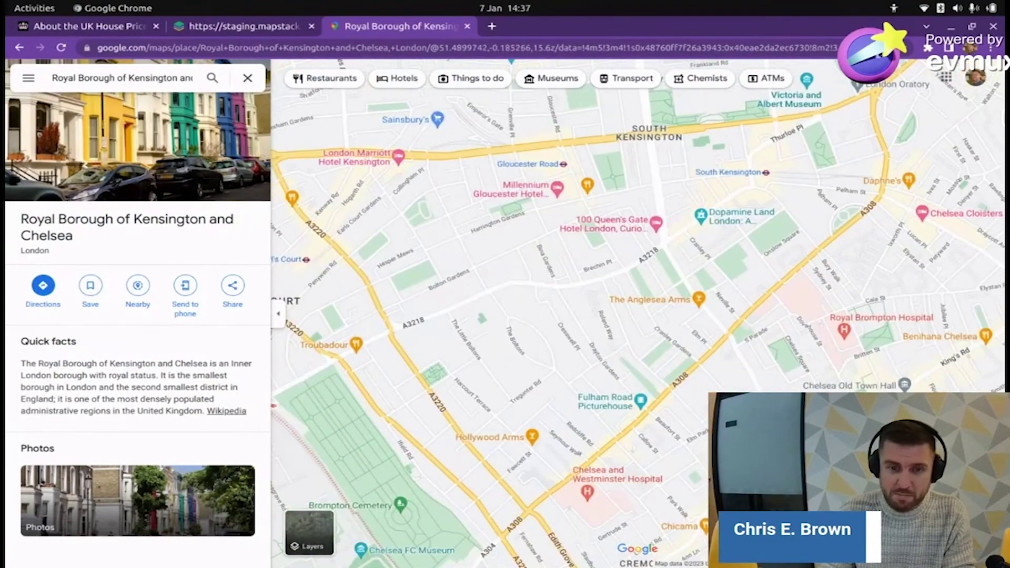
{"action": "left_click_drag", "start_coordinate": [988, 518], "coordinate": [516, 314]}
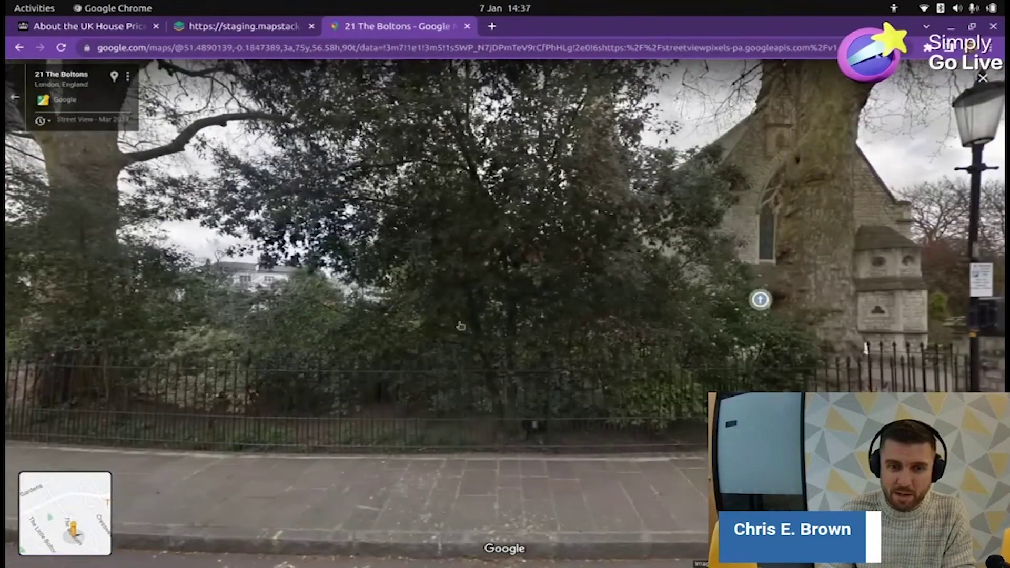
- Look around The Boltons in Street View, stepping forward and turning to face the white houses
{"action": "left_click_drag", "start_coordinate": [466, 334], "coordinate": [788, 337]}
{"action": "left_click_drag", "start_coordinate": [223, 357], "coordinate": [282, 192]}
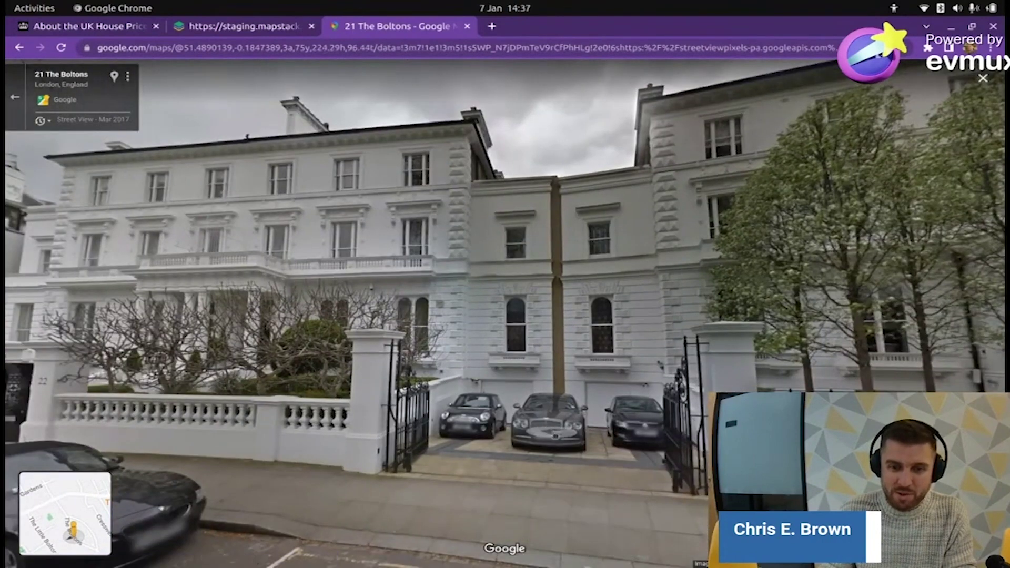
{"action": "left_click_drag", "start_coordinate": [63, 421], "coordinate": [387, 403]}
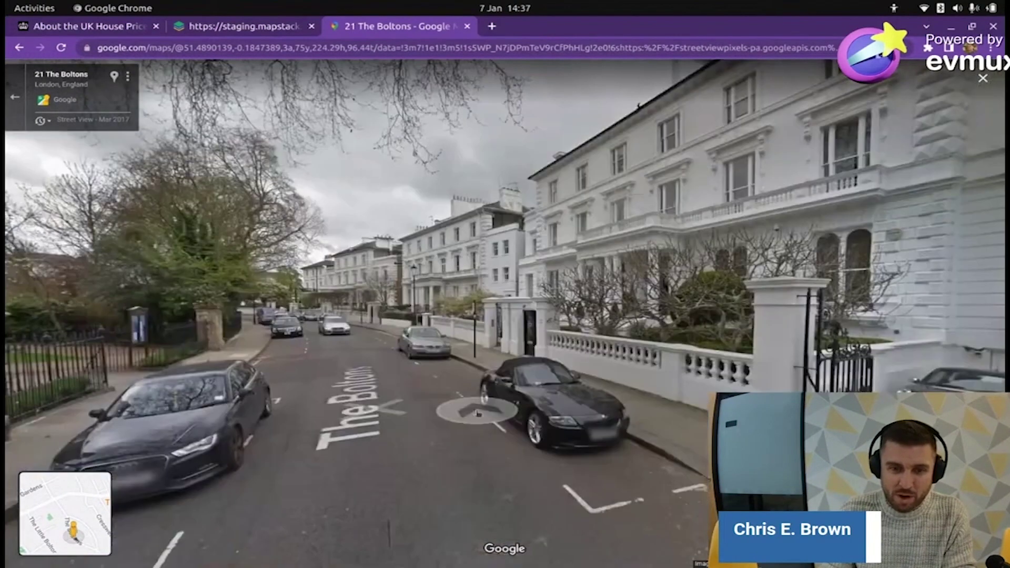
{"action": "left_click", "coordinate": [387, 403]}
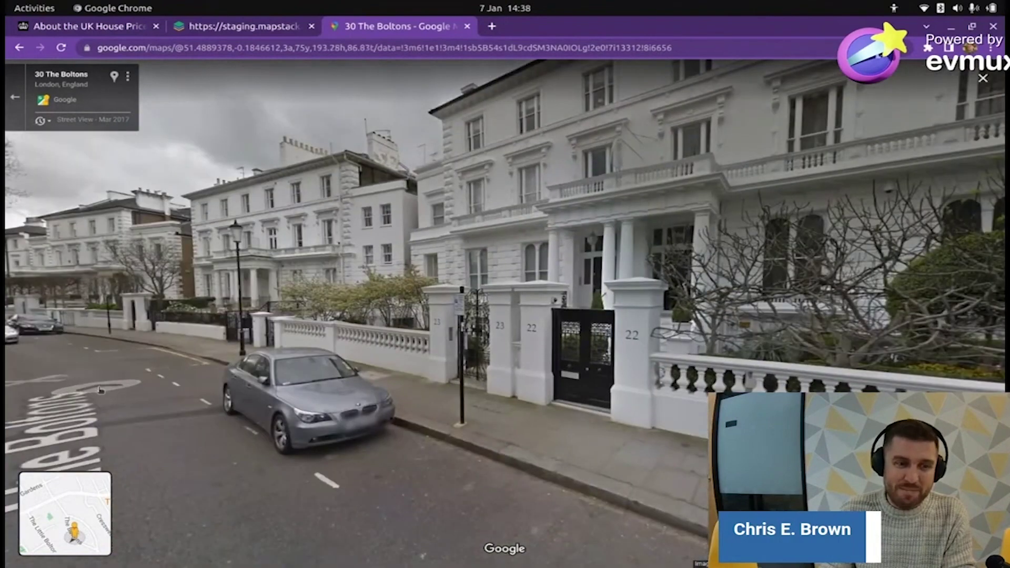
{"action": "left_click", "coordinate": [100, 389]}
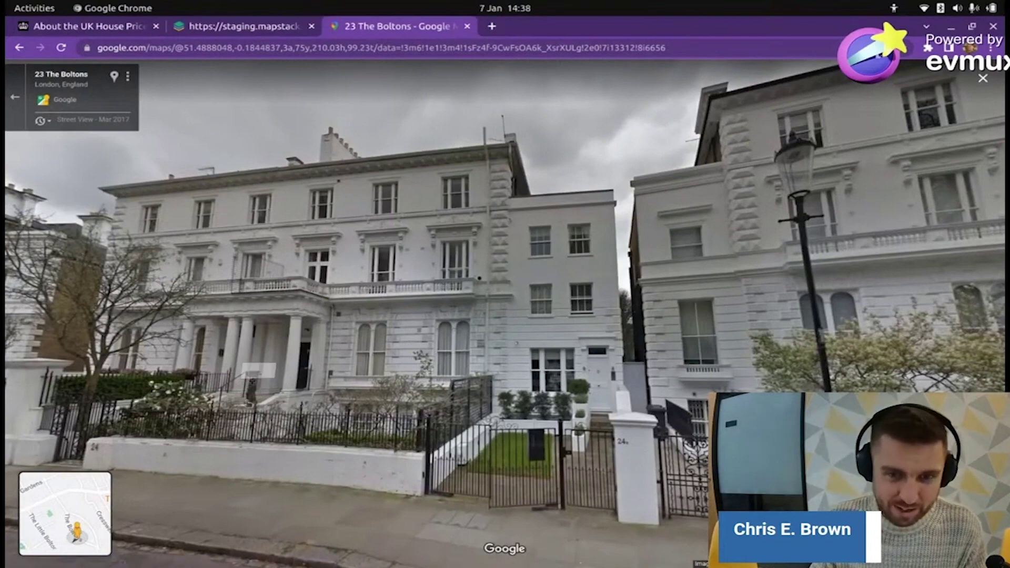
{"action": "left_click_drag", "start_coordinate": [303, 190], "coordinate": [482, 276]}
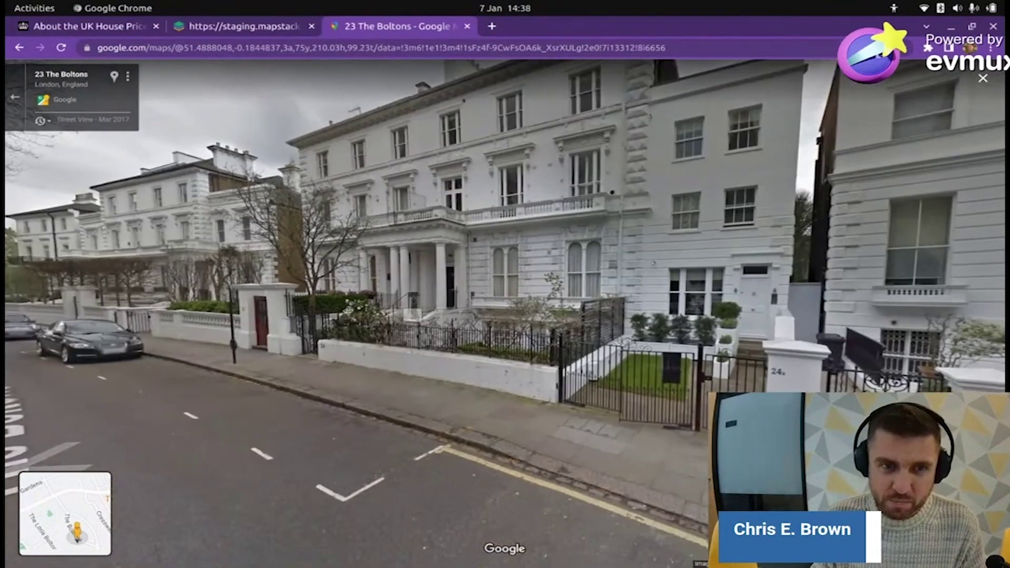
{"action": "left_click_drag", "start_coordinate": [591, 208], "coordinate": [387, 268]}
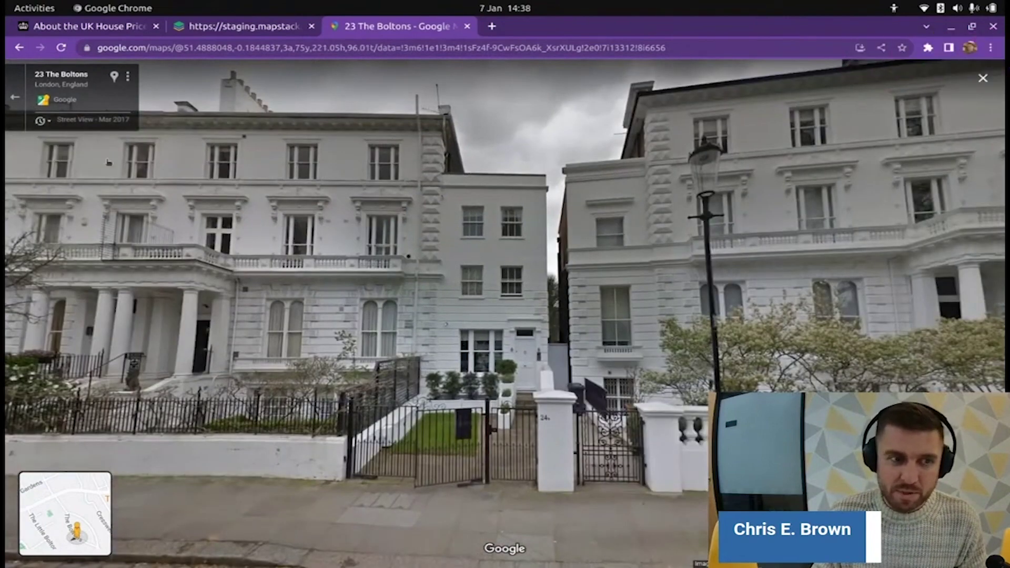
{"action": "left_click_drag", "start_coordinate": [193, 340], "coordinate": [308, 345]}
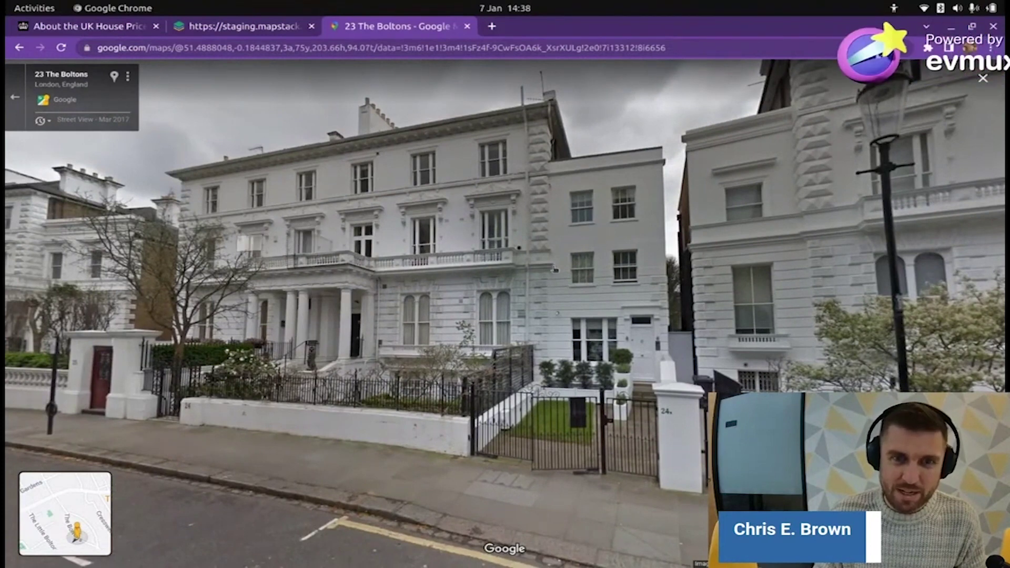
- Move further down The Boltons beside the parked Jaguar, then exit to the Kensington and Chelsea map
{"action": "left_click", "coordinate": [547, 414]}
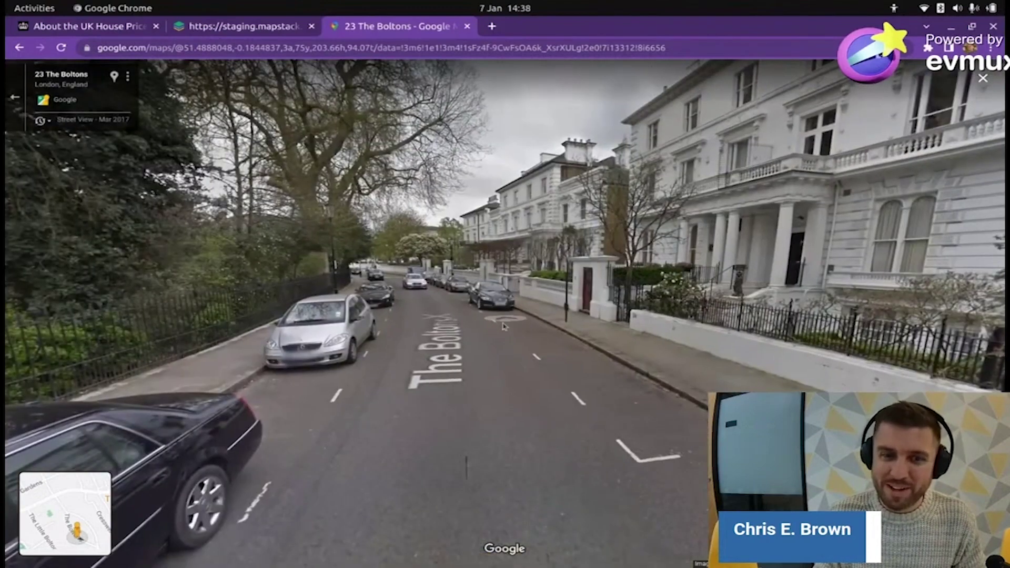
{"action": "scroll", "coordinate": [438, 323], "scroll_direction": "up", "scroll_amount": 3}
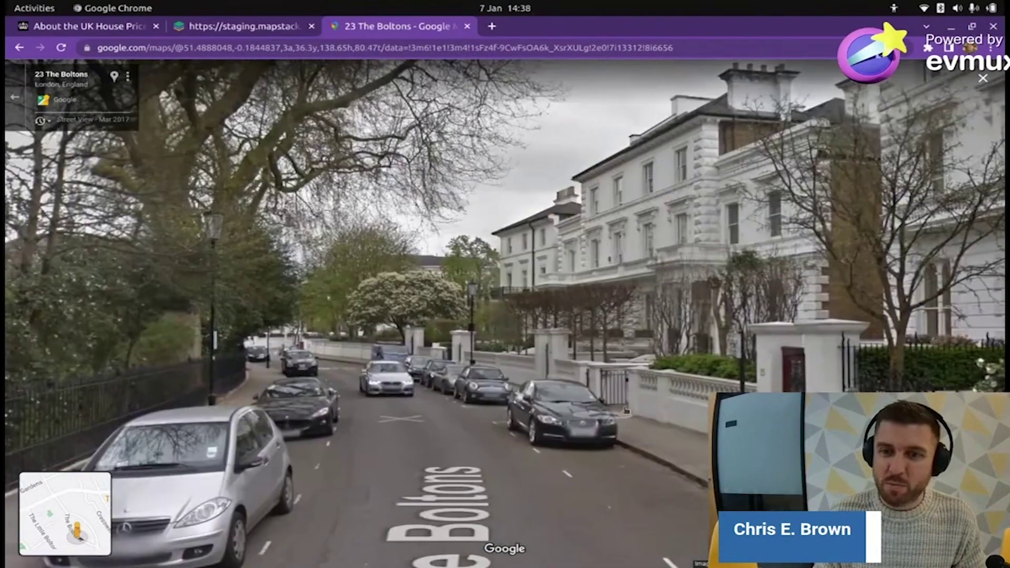
{"action": "left_click", "coordinate": [625, 410]}
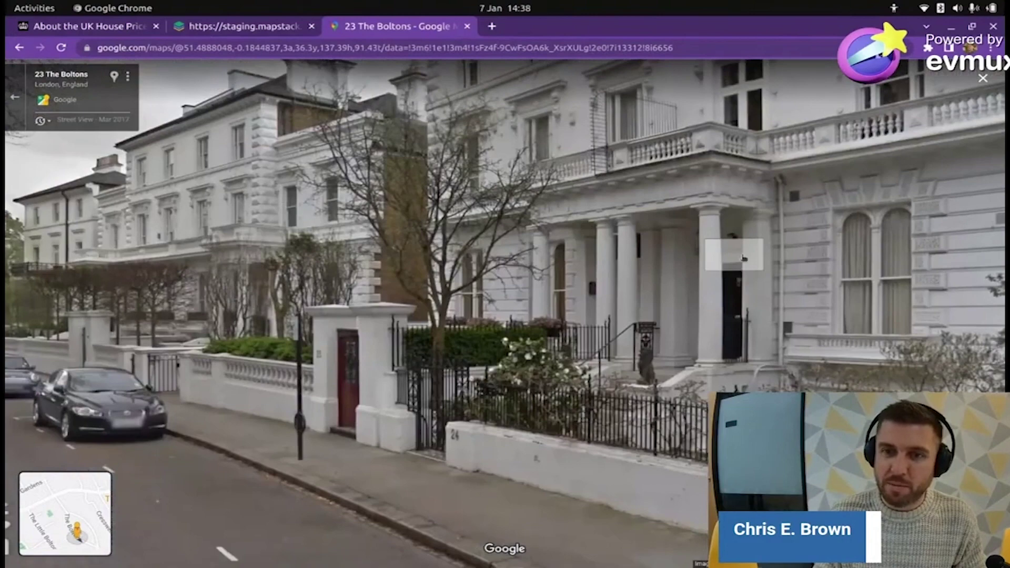
{"action": "left_click", "coordinate": [743, 257]}
{"action": "scroll", "coordinate": [463, 251], "scroll_direction": "down", "scroll_amount": 3}
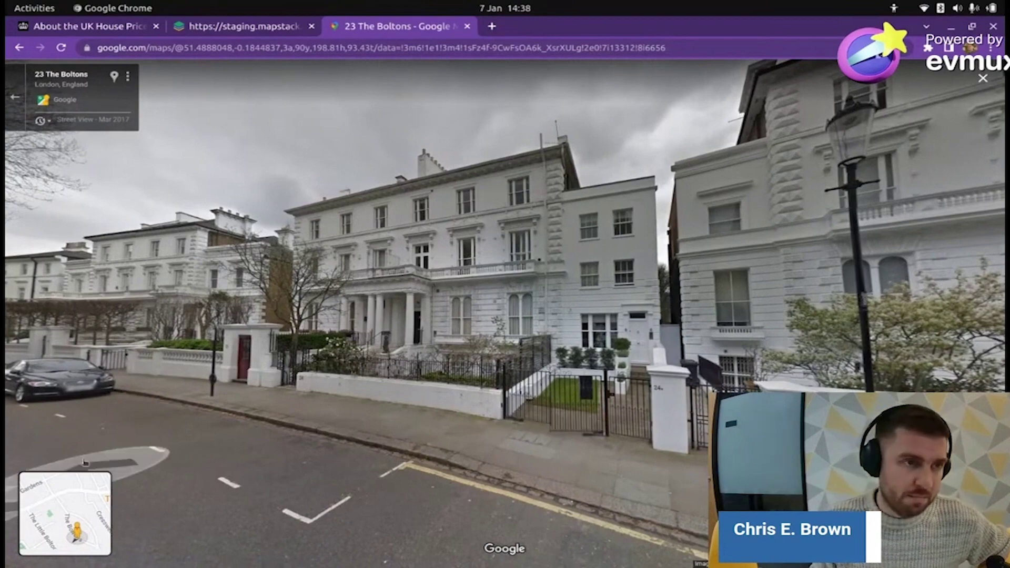
{"action": "left_click", "coordinate": [15, 97]}
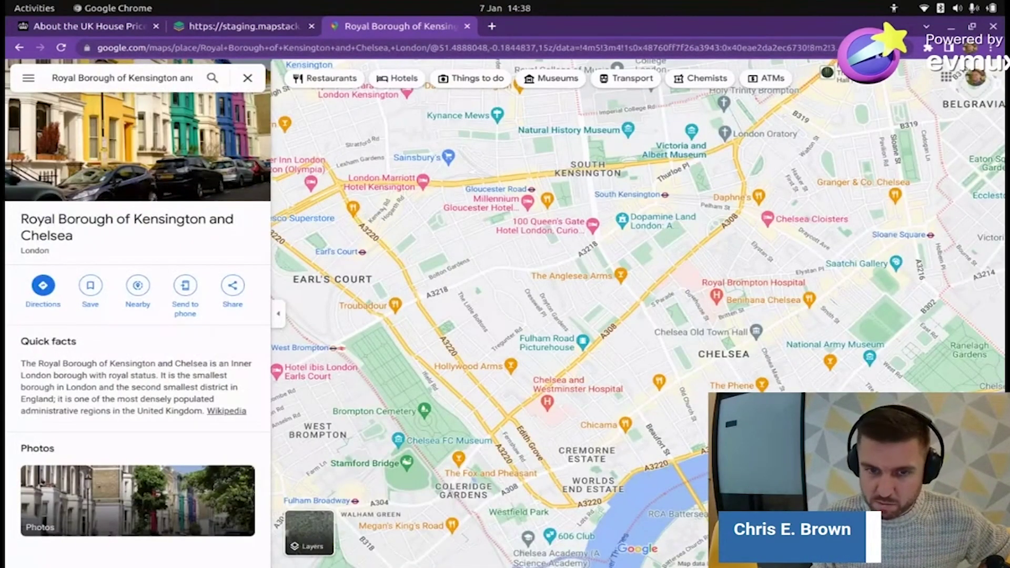
{"action": "left_click_drag", "start_coordinate": [988, 512], "coordinate": [520, 329]}
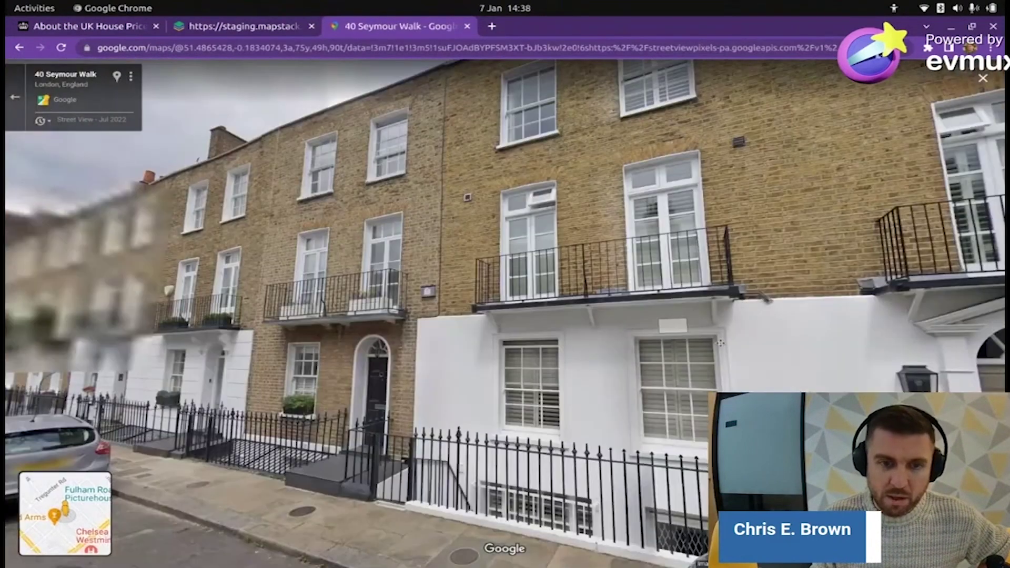
{"action": "key", "text": "Left"}
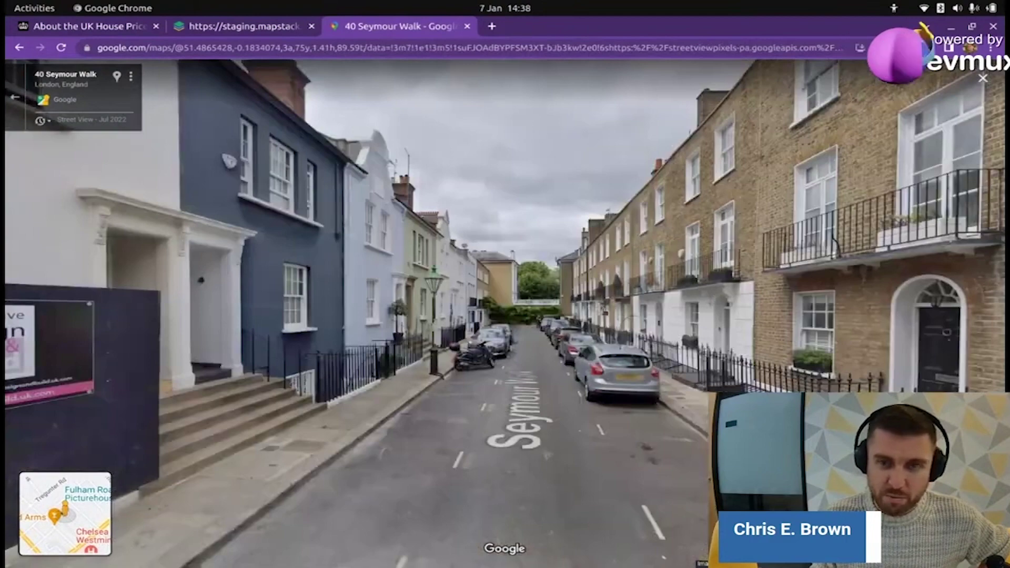
{"action": "key", "text": "Left"}
{"action": "key", "text": "Right"}
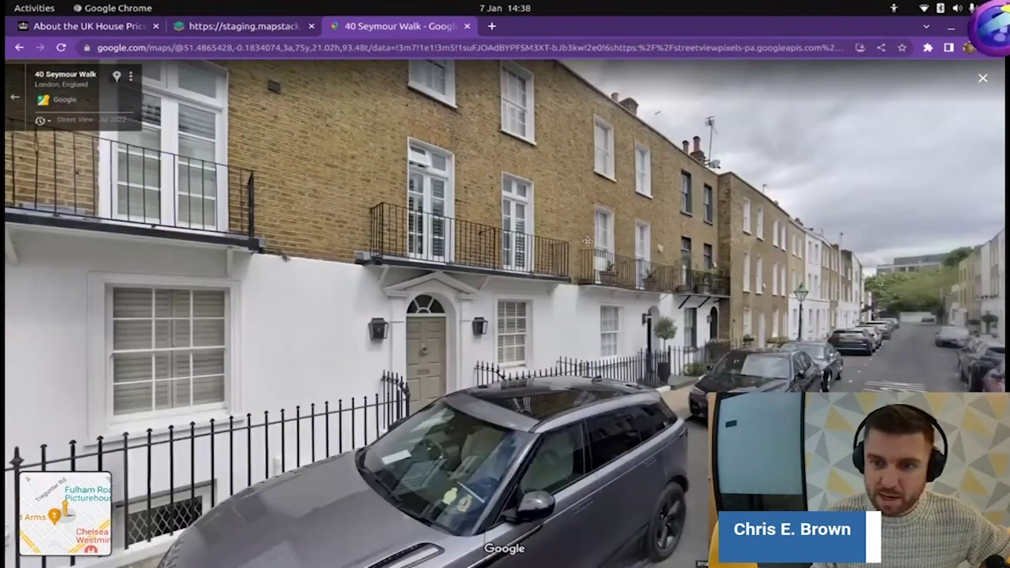
{"action": "key", "text": "Up"}
{"action": "key", "text": "Up"}
{"action": "key", "text": "Up"}
{"action": "key", "text": "Up"}
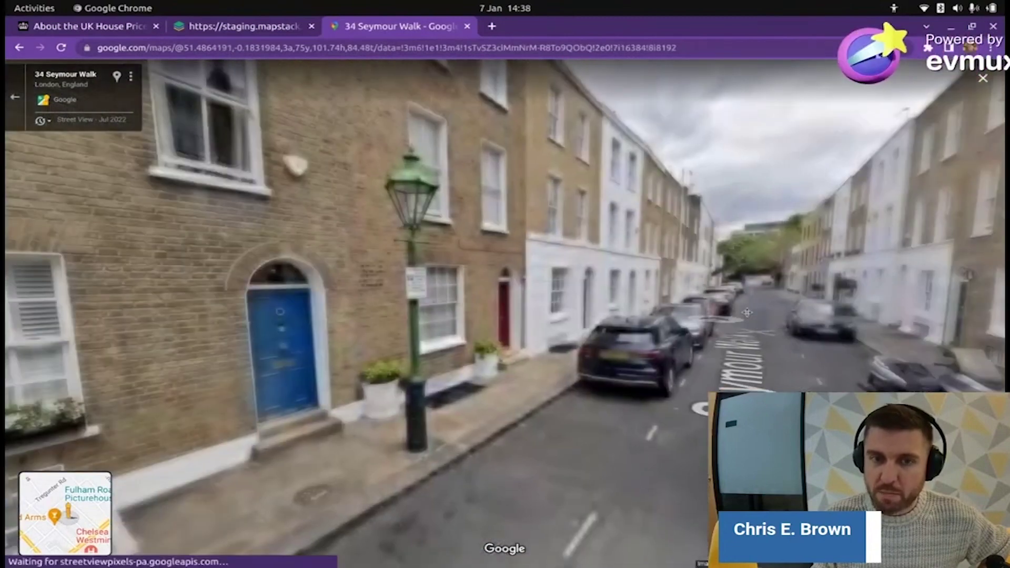
{"action": "key", "text": "Right"}
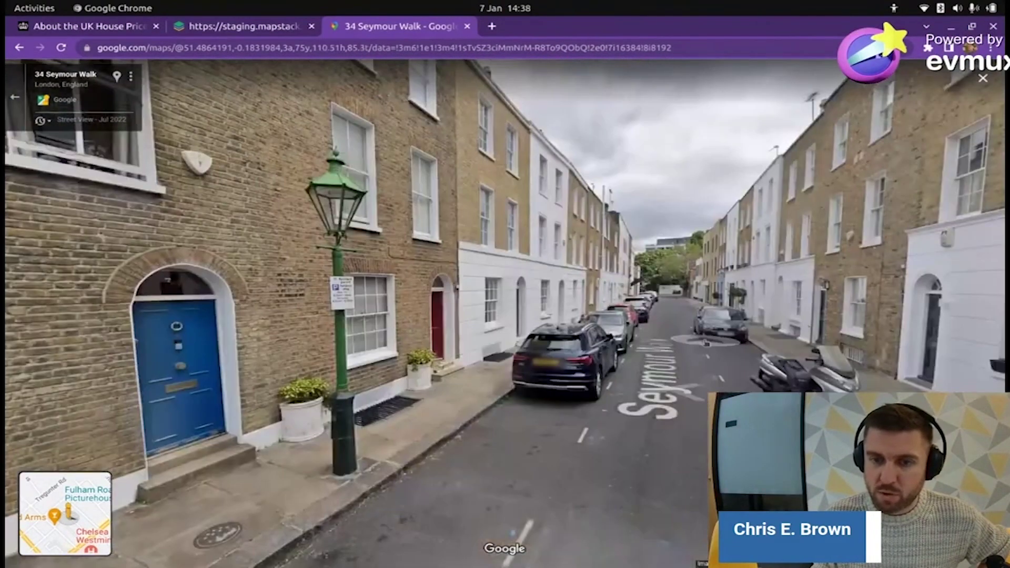
{"action": "left_click", "coordinate": [697, 341]}
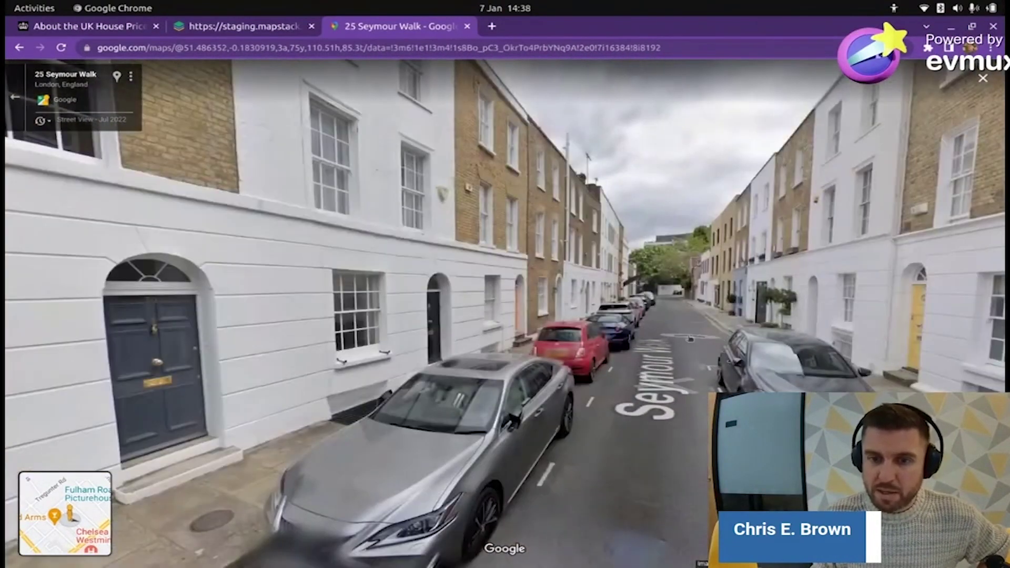
{"action": "left_click", "coordinate": [691, 340]}
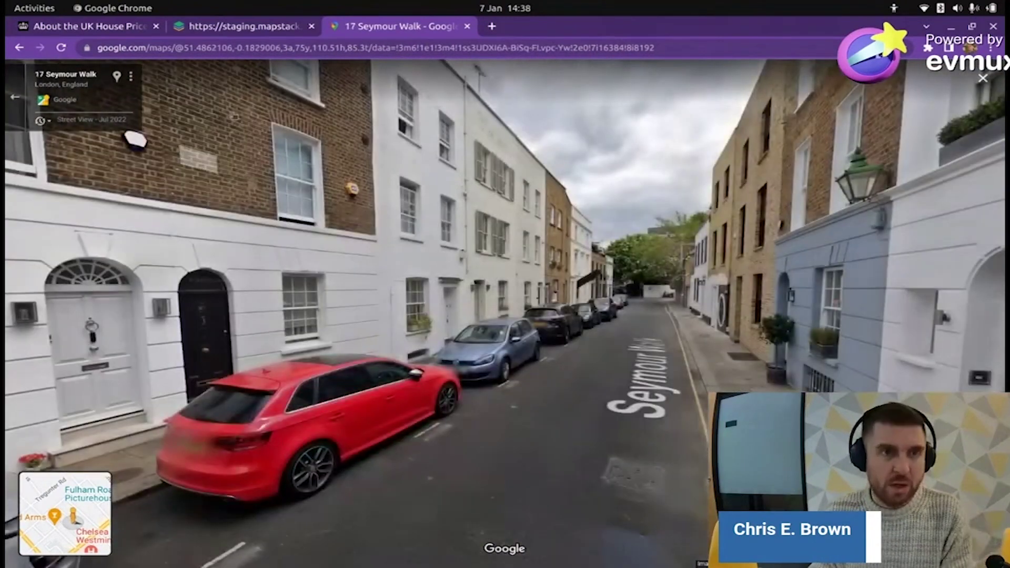
- Close the Google Maps tab and the Kensington and Chelsea details panel in MapStack
{"action": "left_click", "coordinate": [467, 26]}
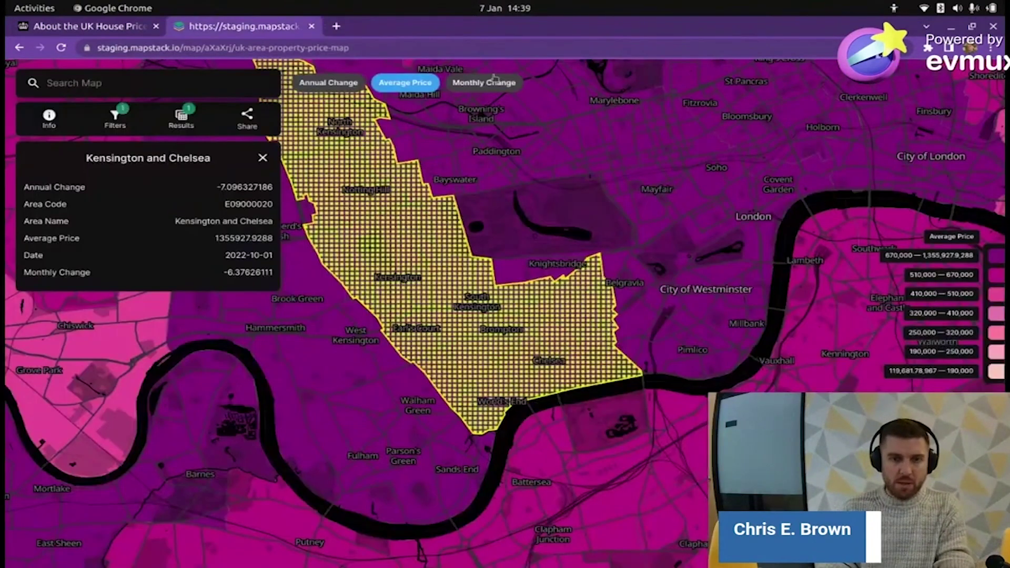
{"action": "scroll", "coordinate": [521, 238], "scroll_direction": "down", "scroll_amount": 10}
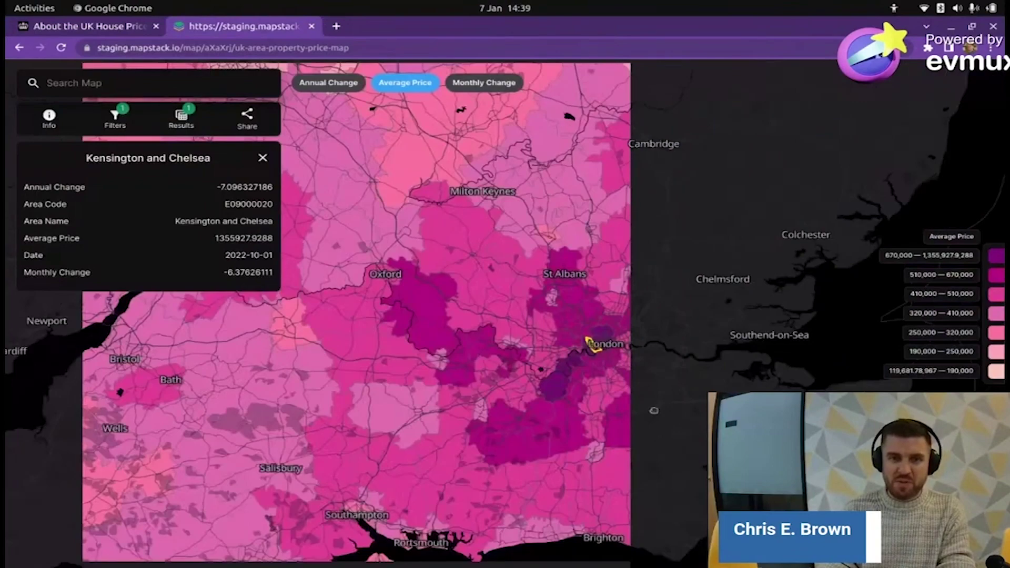
{"action": "scroll", "coordinate": [654, 410], "scroll_direction": "down", "scroll_amount": 5}
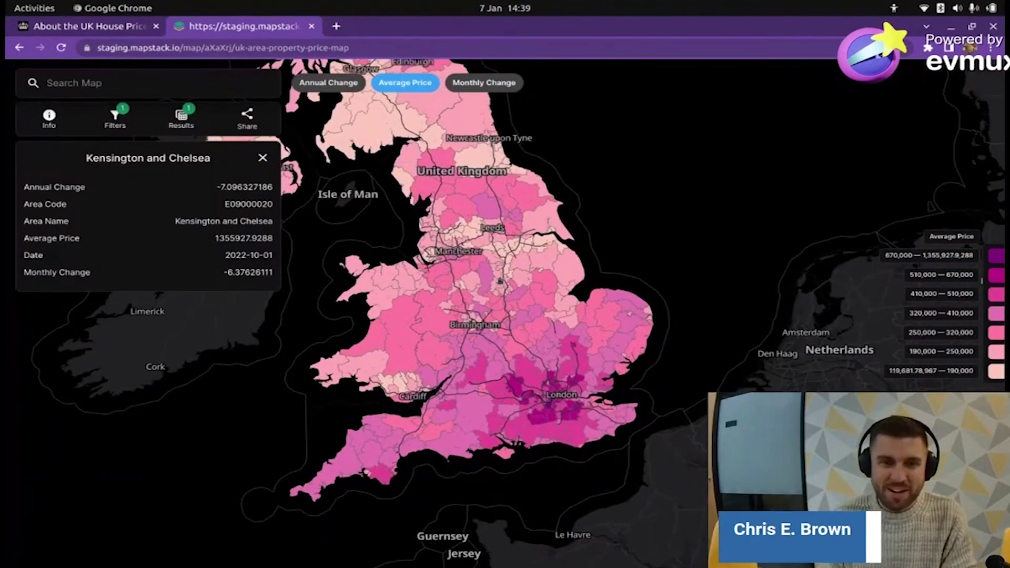
{"action": "left_click", "coordinate": [263, 158]}
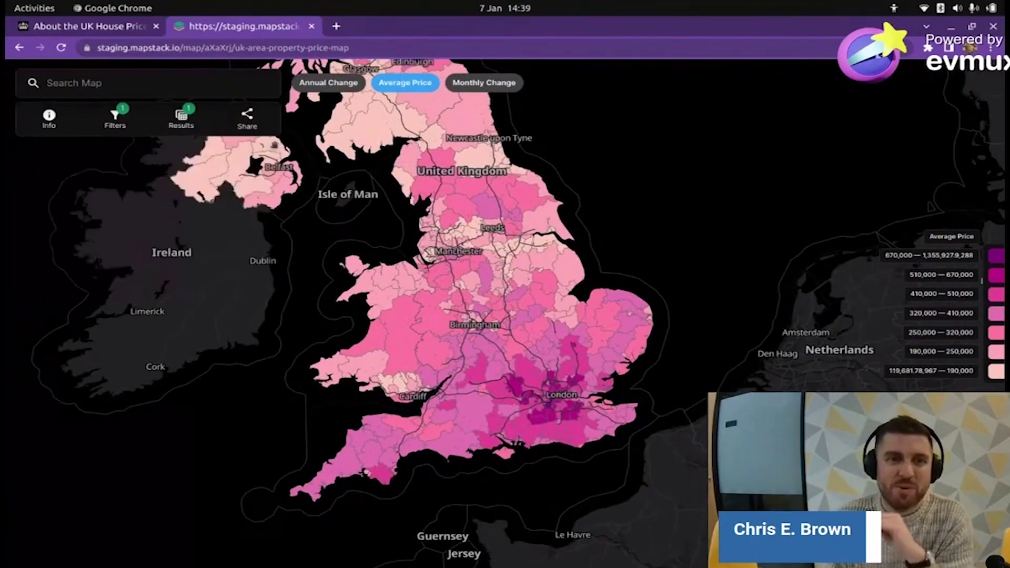
- Pan and zoom the Average Price map over Scotland and Ireland, then back to England and Wales
{"action": "left_click_drag", "start_coordinate": [474, 295], "coordinate": [481, 315]}
{"action": "scroll", "coordinate": [481, 315], "scroll_direction": "down", "scroll_amount": 2}
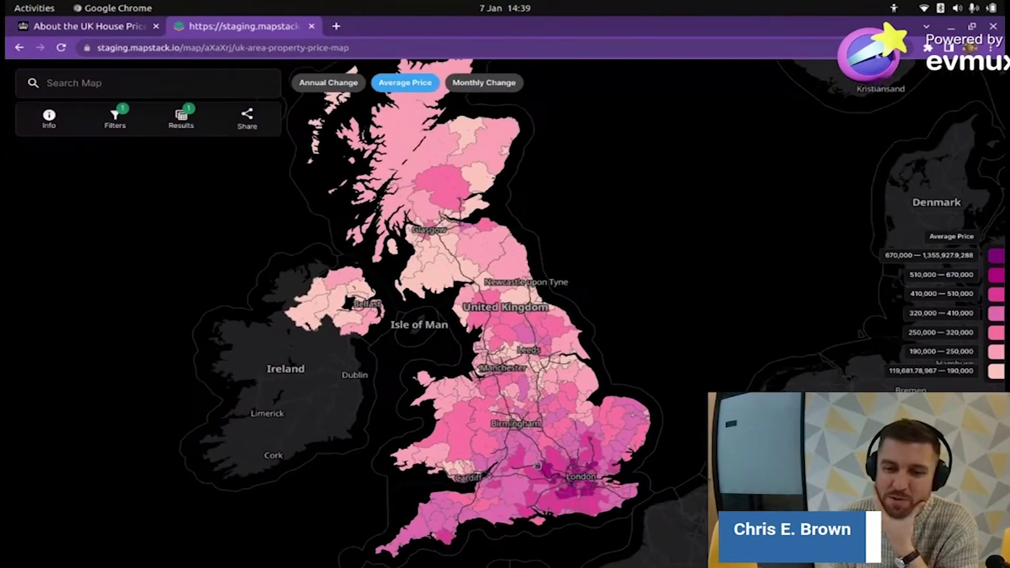
{"action": "scroll", "coordinate": [565, 462], "scroll_direction": "up", "scroll_amount": 2}
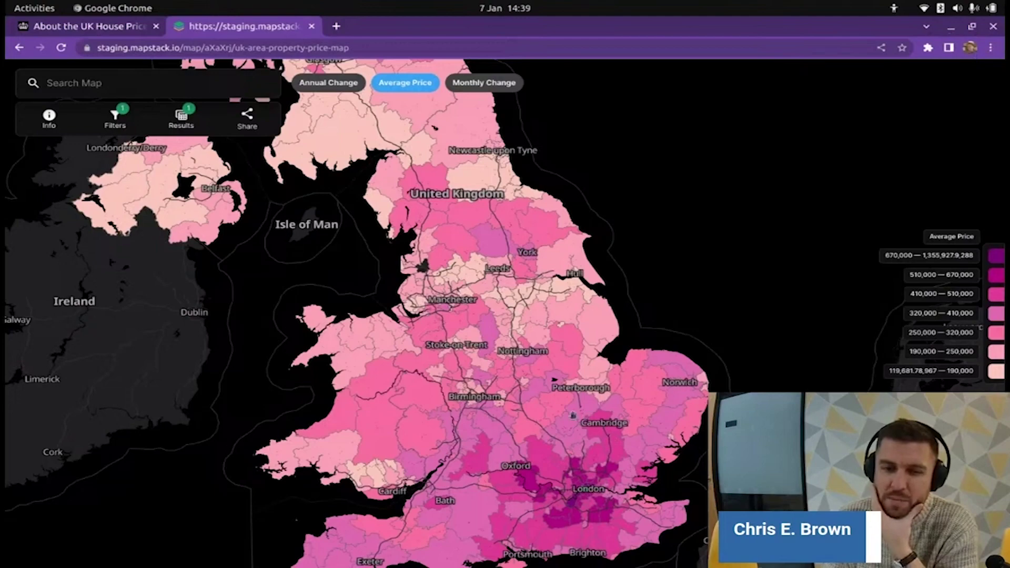
{"action": "left_click_drag", "start_coordinate": [484, 219], "coordinate": [459, 160]}
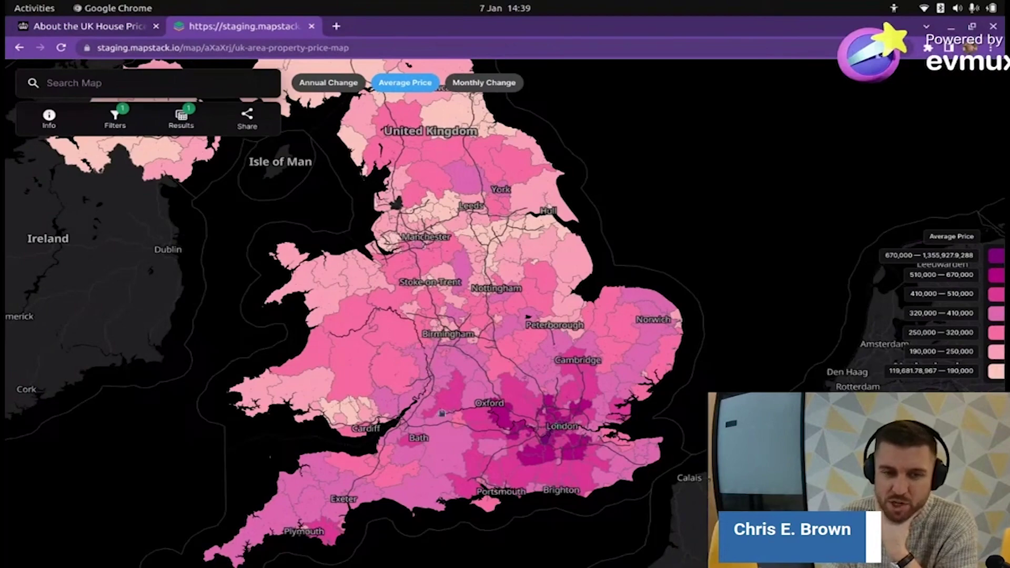
{"action": "left_click_drag", "start_coordinate": [497, 365], "coordinate": [556, 429]}
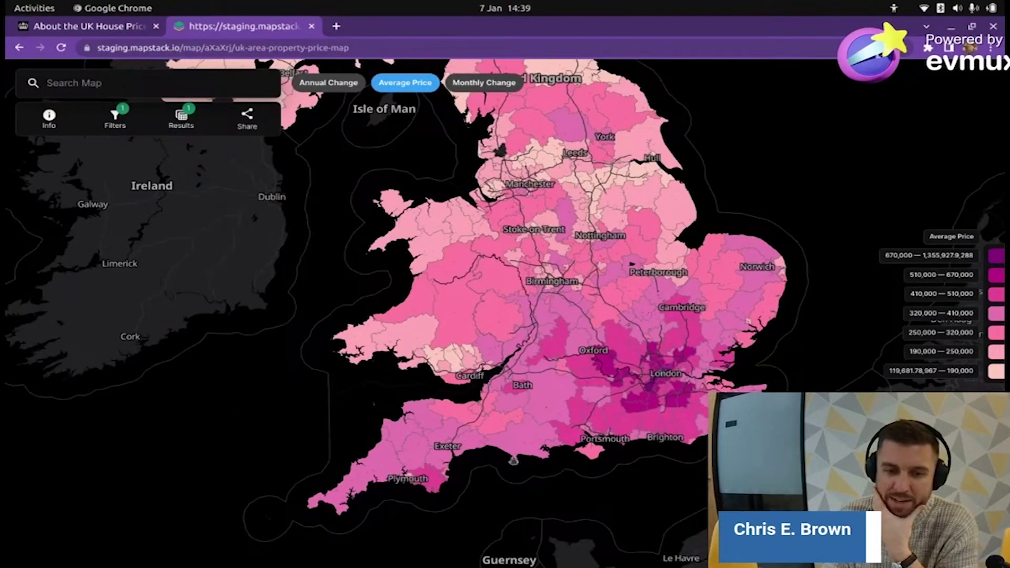
{"action": "left_click_drag", "start_coordinate": [526, 263], "coordinate": [504, 461]}
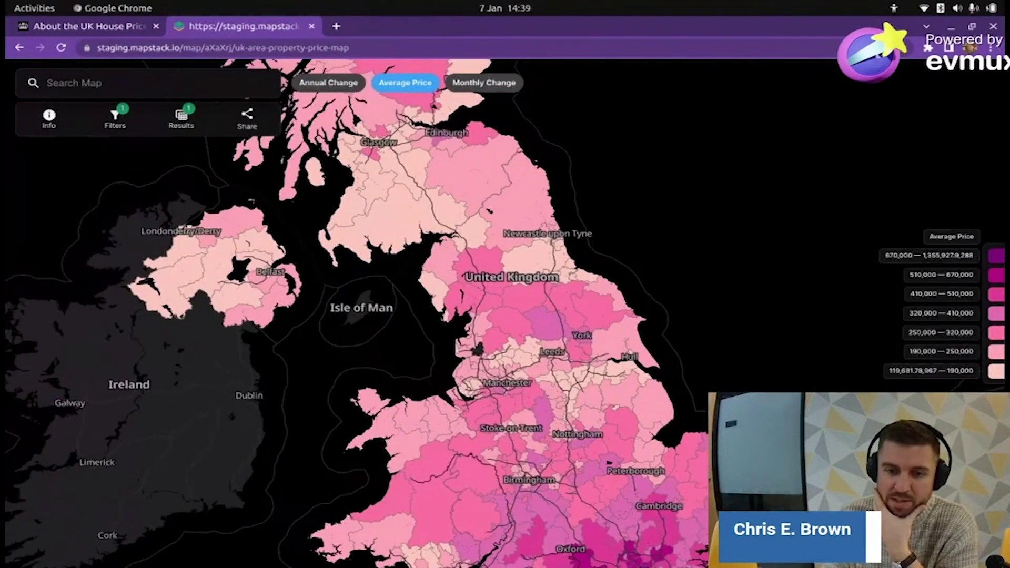
{"action": "left_click_drag", "start_coordinate": [505, 368], "coordinate": [440, 206]}
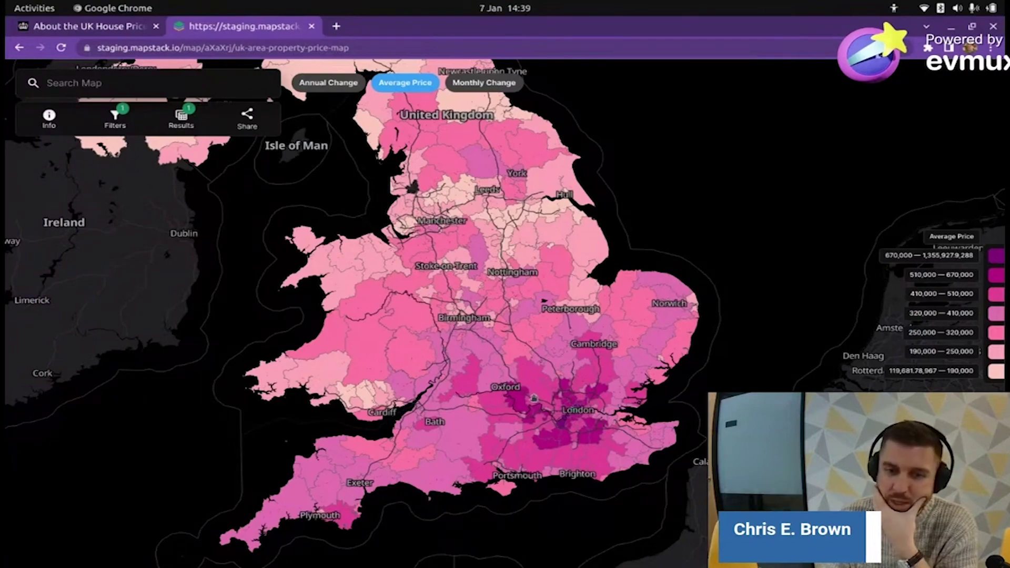
{"action": "scroll", "coordinate": [533, 398], "scroll_direction": "up", "scroll_amount": 3}
{"action": "scroll", "coordinate": [469, 405], "scroll_direction": "down", "scroll_amount": 3}
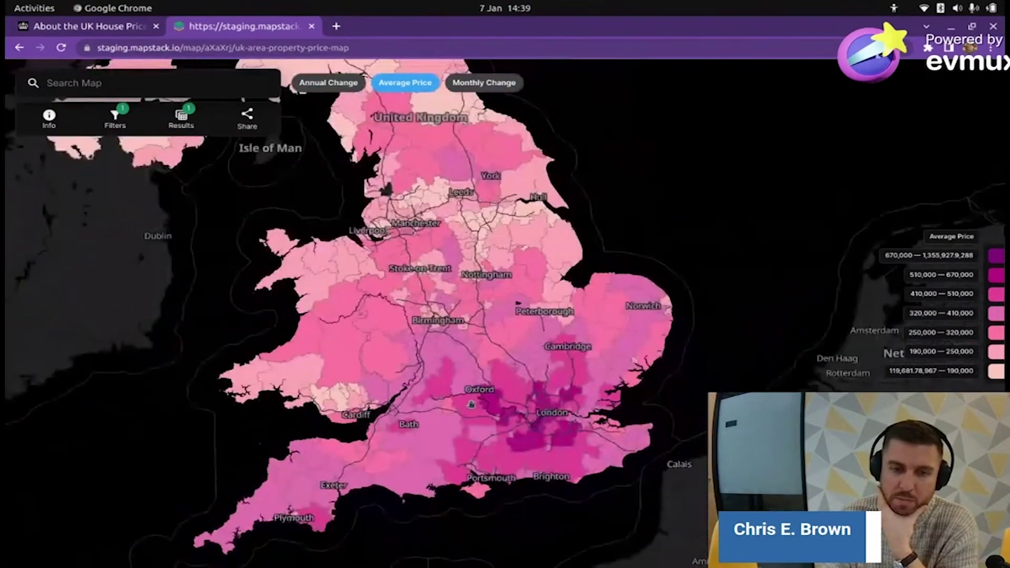
- Switch the map to the Annual Change layer and zoom into London
{"action": "left_click", "coordinate": [333, 91]}
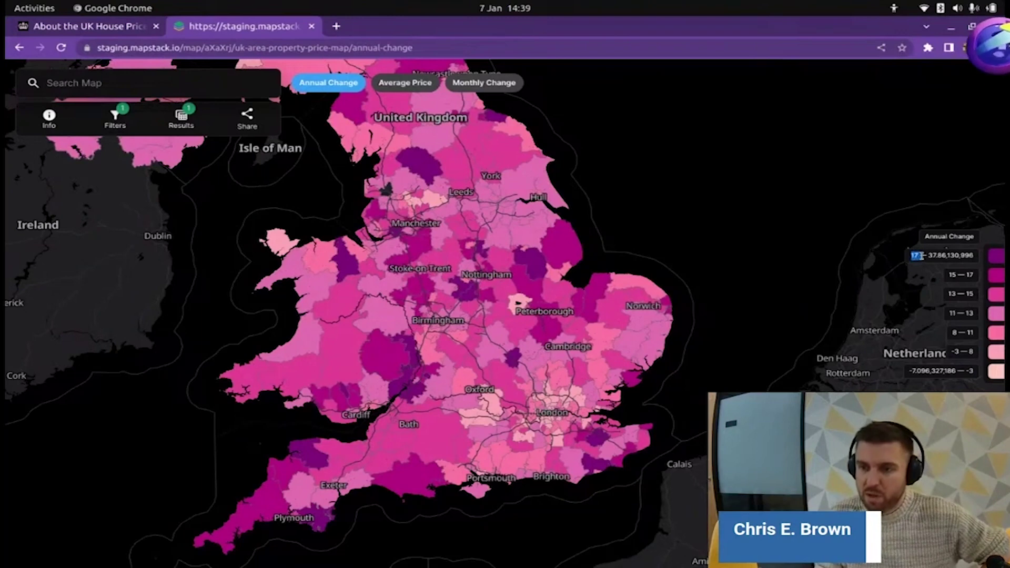
{"action": "double_click", "coordinate": [930, 255]}
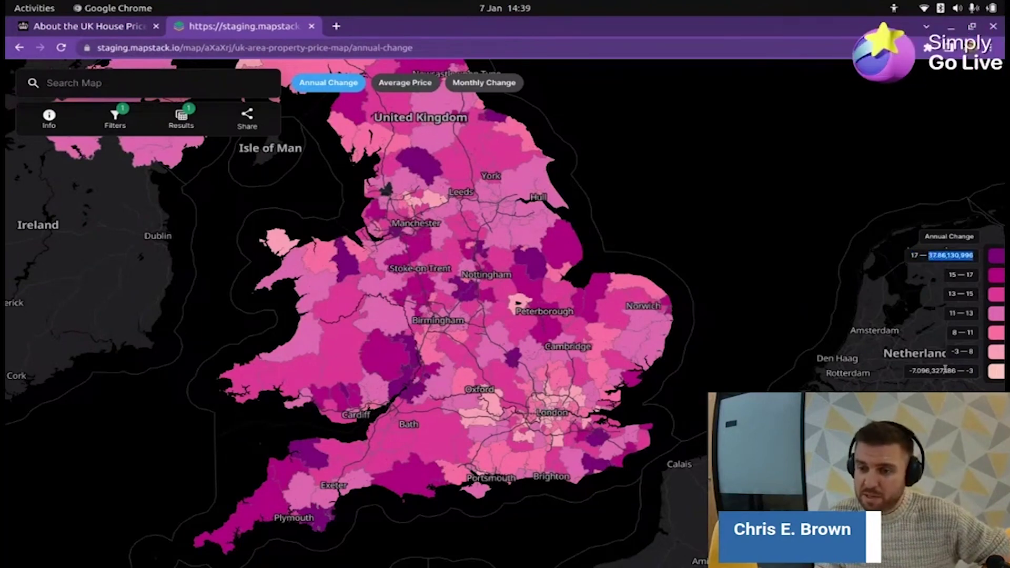
{"action": "scroll", "coordinate": [464, 389], "scroll_direction": "down", "scroll_amount": 2}
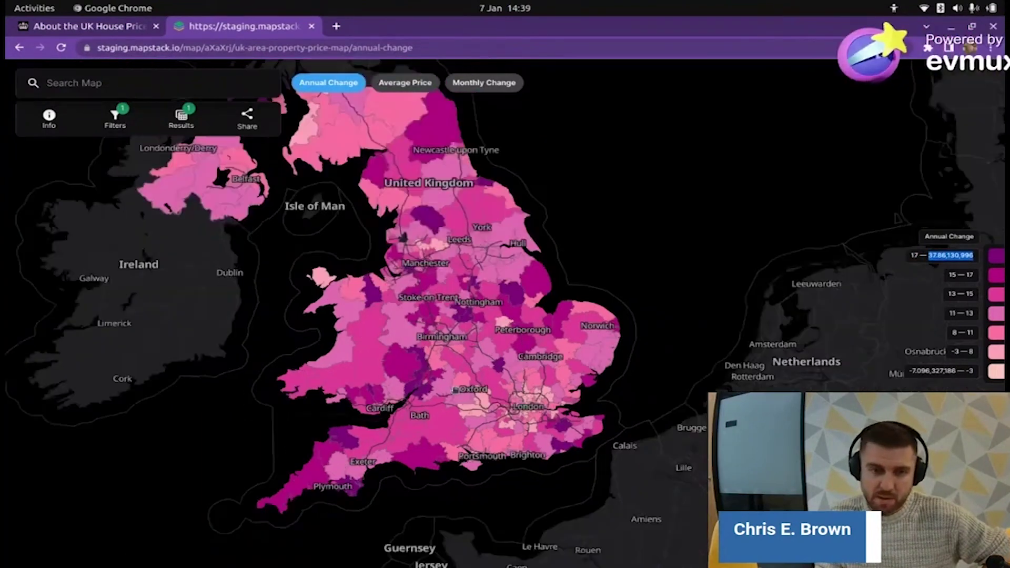
{"action": "scroll", "coordinate": [459, 389], "scroll_direction": "up", "scroll_amount": 2}
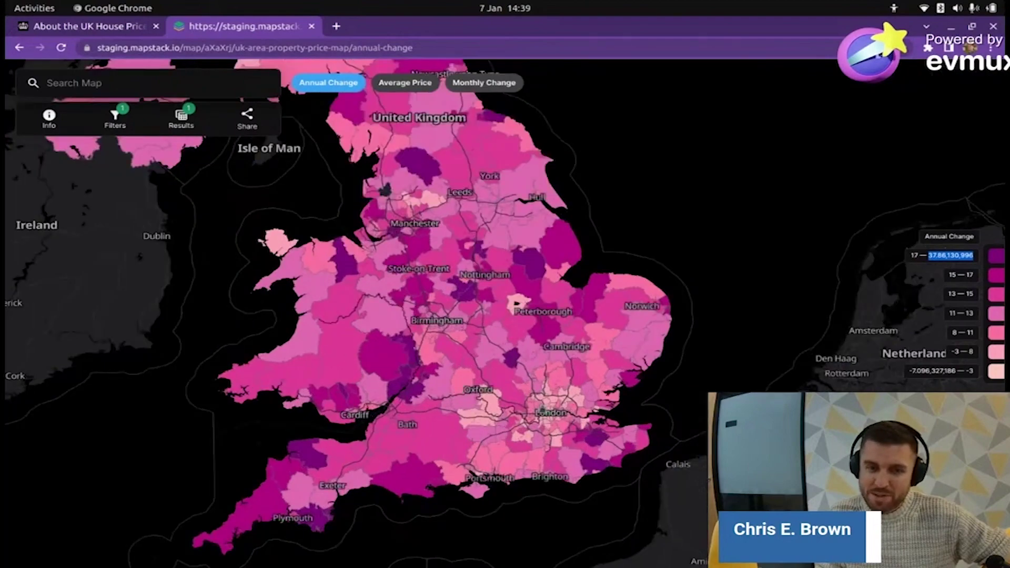
{"action": "scroll", "coordinate": [550, 414], "scroll_direction": "up", "scroll_amount": 2}
{"action": "left_click_drag", "start_coordinate": [563, 407], "coordinate": [558, 379]}
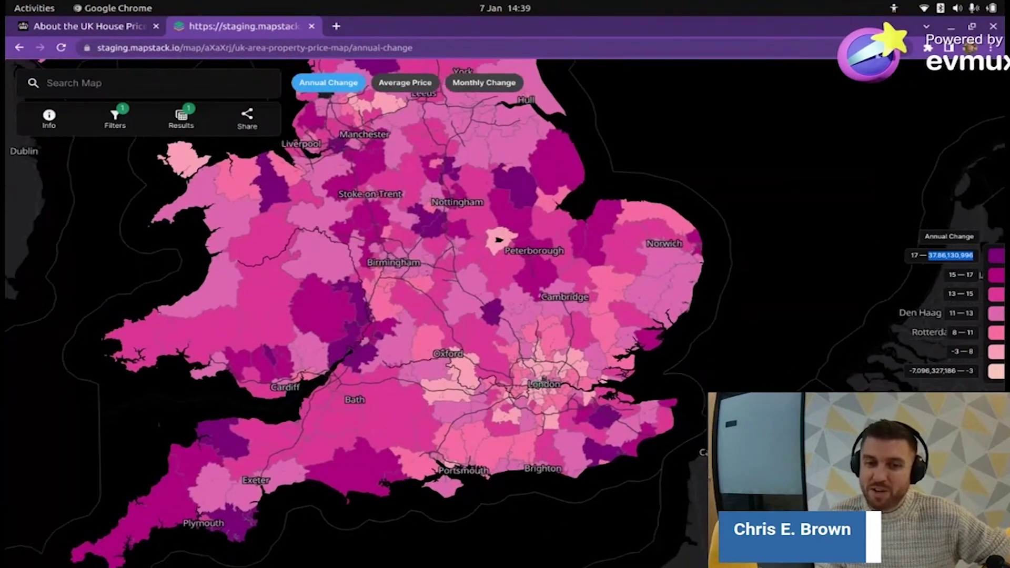
{"action": "scroll", "coordinate": [539, 389], "scroll_direction": "up", "scroll_amount": 4}
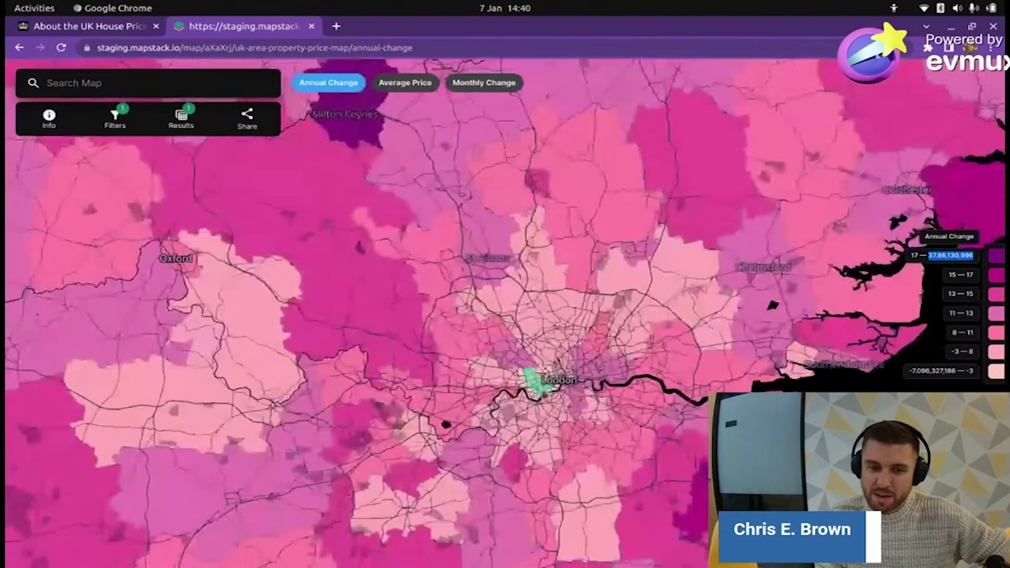
{"action": "scroll", "coordinate": [538, 386], "scroll_direction": "down", "scroll_amount": 2}
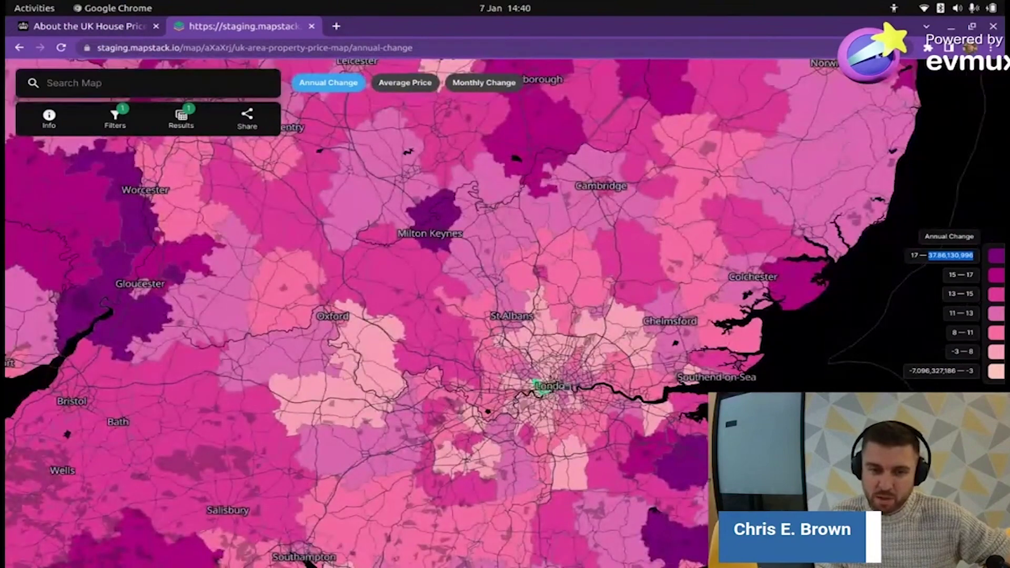
{"action": "scroll", "coordinate": [538, 386], "scroll_direction": "up", "scroll_amount": 2}
{"action": "scroll", "coordinate": [536, 388], "scroll_direction": "down", "scroll_amount": 2}
{"action": "scroll", "coordinate": [536, 388], "scroll_direction": "down", "scroll_amount": 3}
{"action": "scroll", "coordinate": [547, 386], "scroll_direction": "up", "scroll_amount": 3}
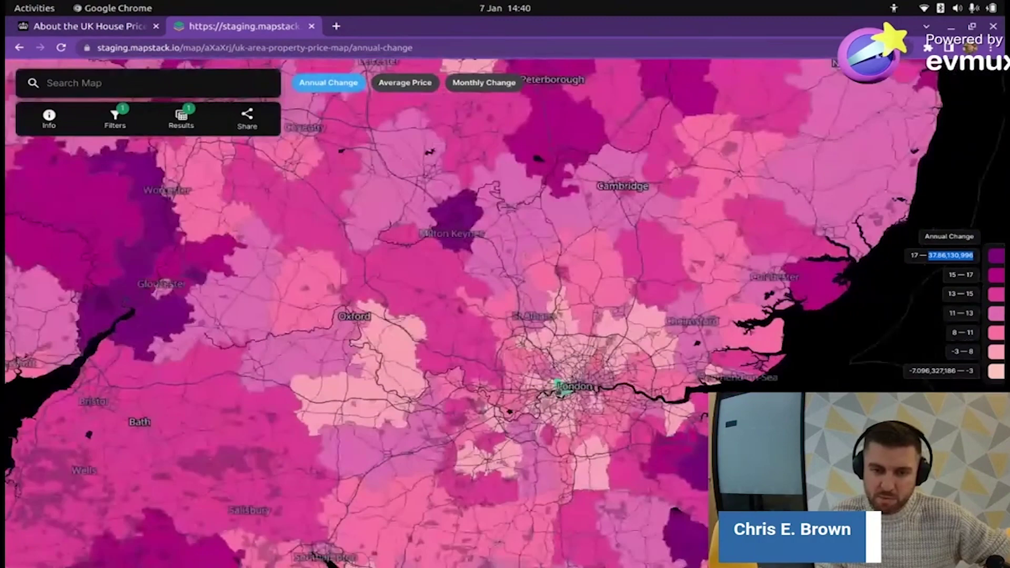
{"action": "scroll", "coordinate": [557, 387], "scroll_direction": "up", "scroll_amount": 5}
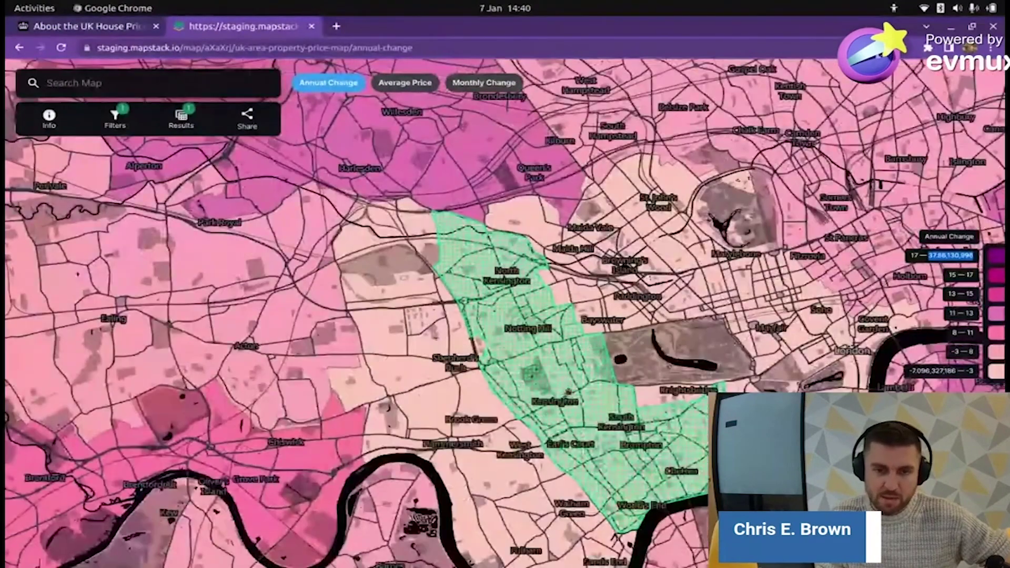
- Open Kensington and Chelsea's details and highlight its Annual Change of -7.096327186 and Average Price
{"action": "left_click", "coordinate": [547, 354]}
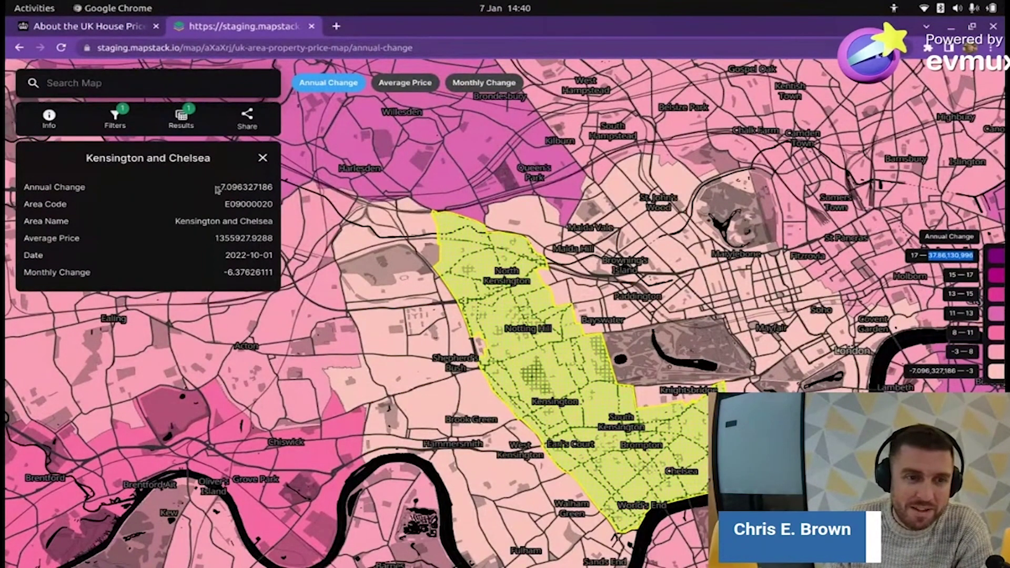
{"action": "left_click_drag", "start_coordinate": [217, 188], "coordinate": [227, 188]}
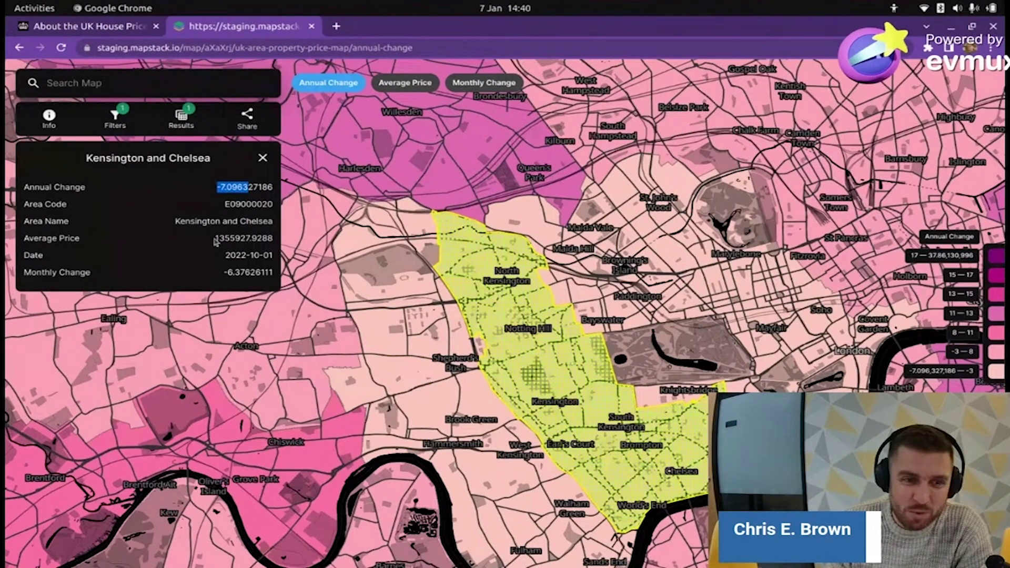
{"action": "left_click_drag", "start_coordinate": [215, 238], "coordinate": [246, 237]}
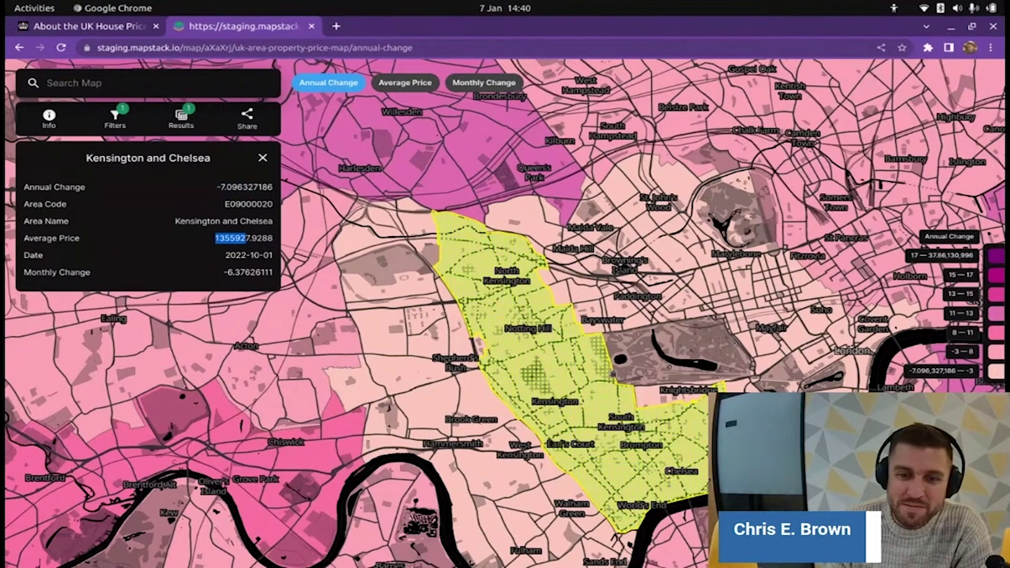
{"action": "left_click_drag", "start_coordinate": [217, 187], "coordinate": [275, 188]}
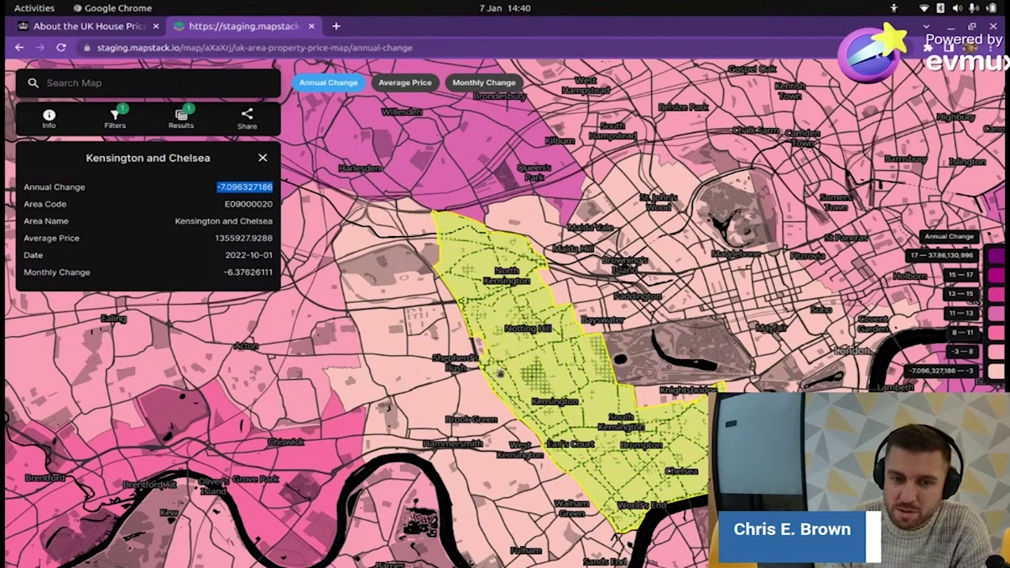
- Zoom out and pan across England up to Scotland and Northern Ireland
{"action": "scroll", "coordinate": [500, 373], "scroll_direction": "down", "scroll_amount": 5}
{"action": "scroll", "coordinate": [526, 409], "scroll_direction": "down", "scroll_amount": 5}
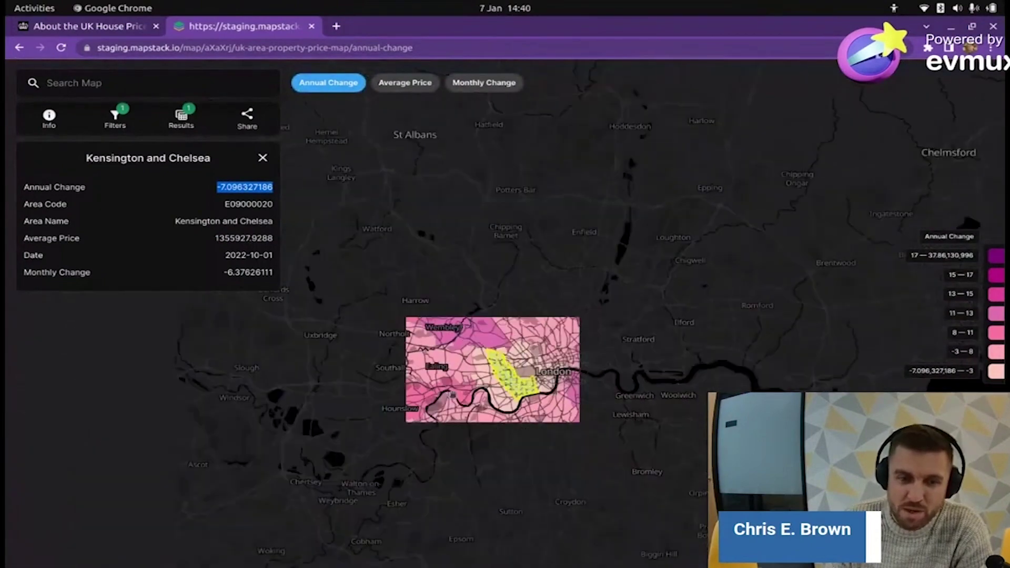
{"action": "scroll", "coordinate": [526, 409], "scroll_direction": "down", "scroll_amount": 3}
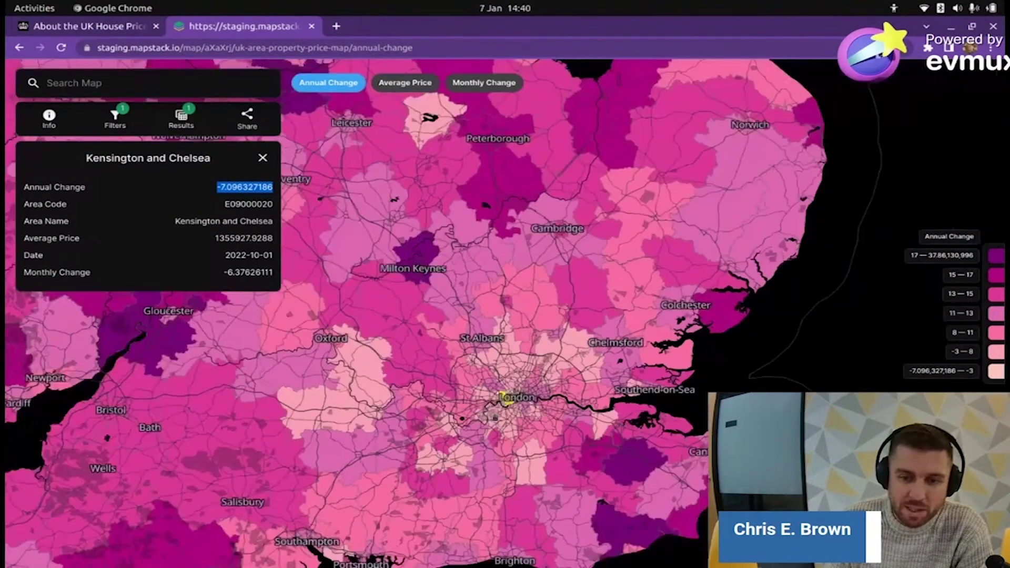
{"action": "left_click_drag", "start_coordinate": [527, 409], "coordinate": [675, 326]}
{"action": "scroll", "coordinate": [675, 327], "scroll_direction": "down", "scroll_amount": 3}
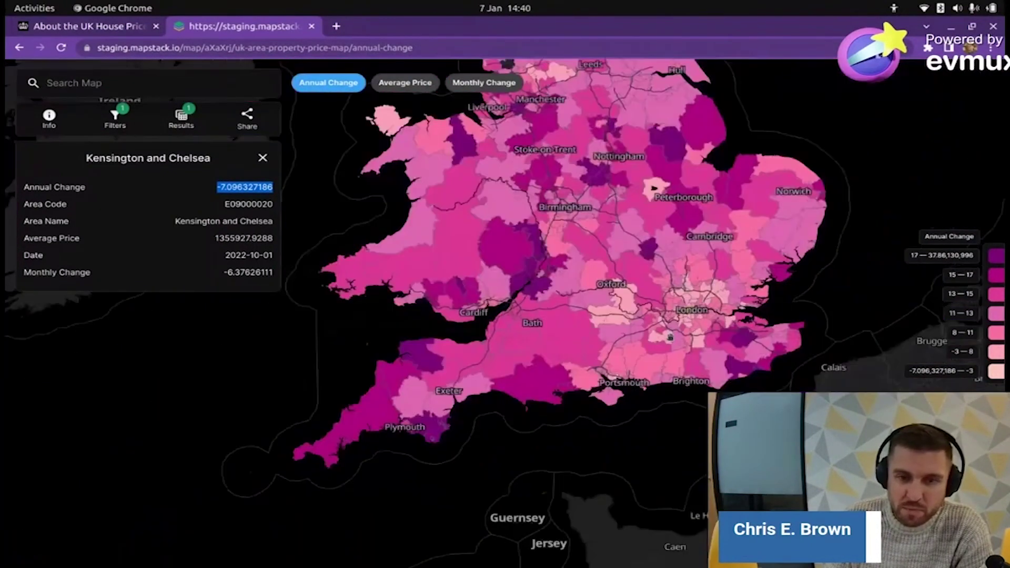
{"action": "left_click_drag", "start_coordinate": [653, 187], "coordinate": [606, 355]}
{"action": "scroll", "coordinate": [606, 355], "scroll_direction": "down", "scroll_amount": 2}
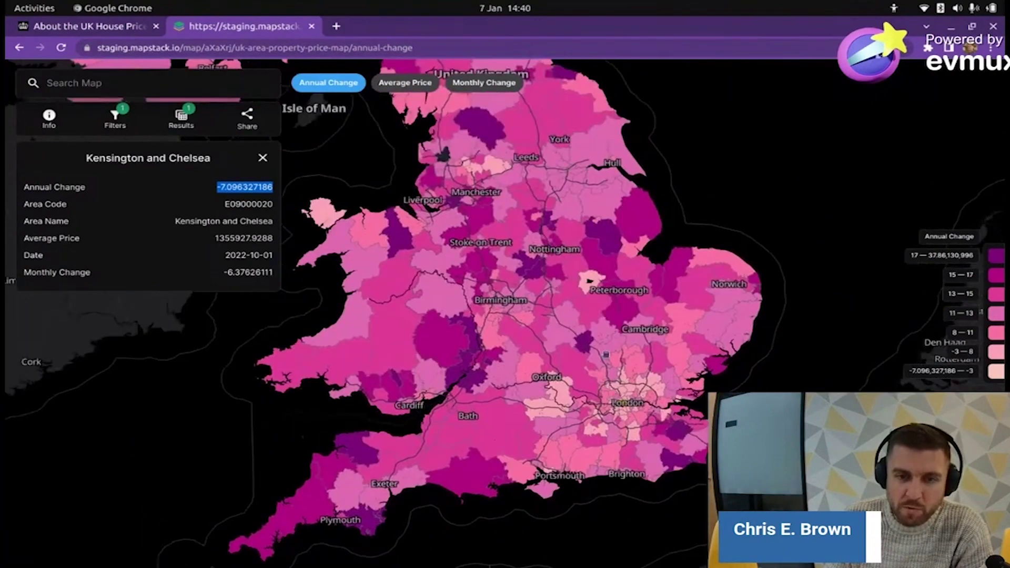
{"action": "scroll", "coordinate": [606, 356], "scroll_direction": "up", "scroll_amount": 2}
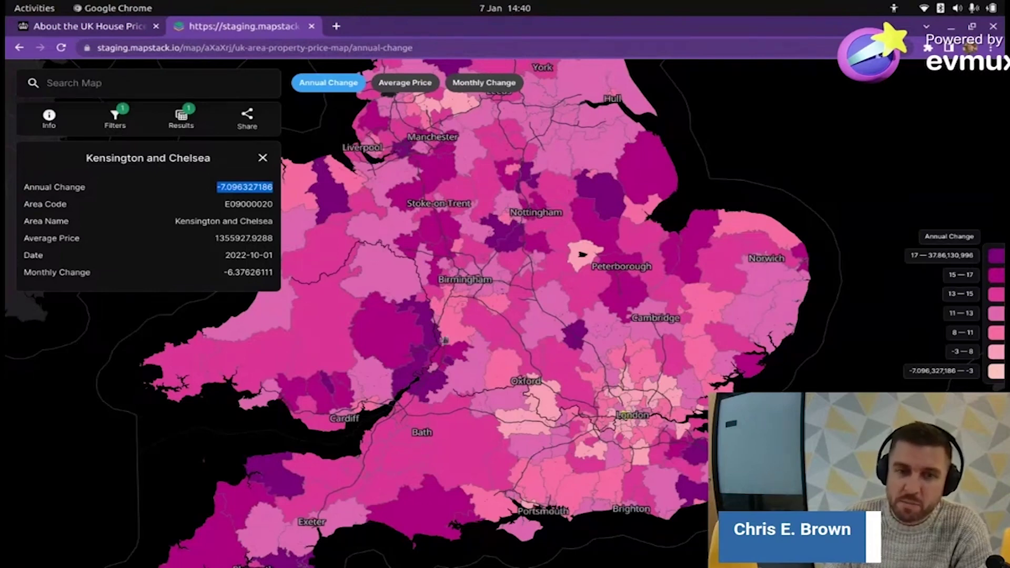
{"action": "left_click_drag", "start_coordinate": [511, 421], "coordinate": [554, 363]}
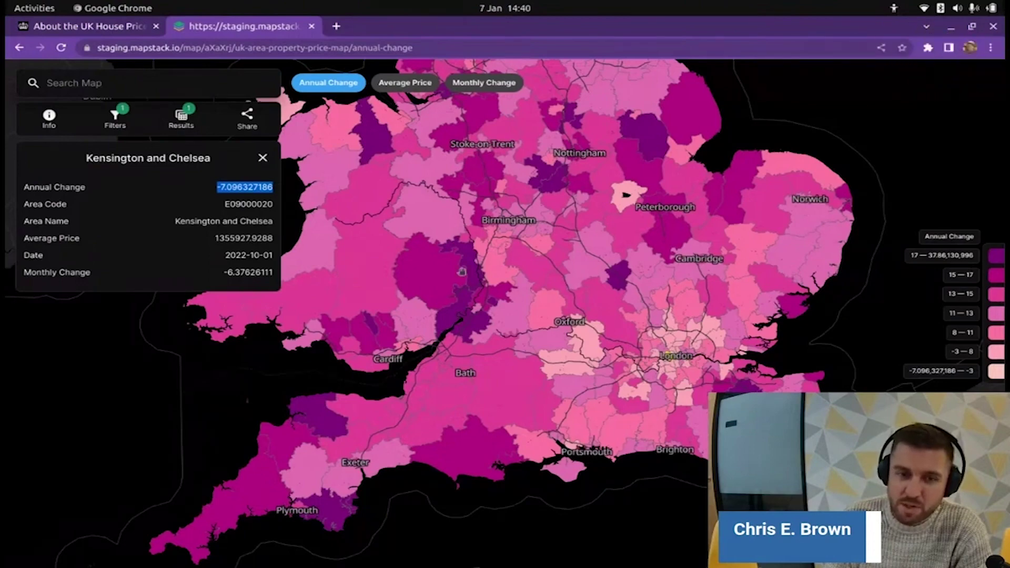
{"action": "left_click_drag", "start_coordinate": [633, 204], "coordinate": [624, 380]}
{"action": "scroll", "coordinate": [546, 296], "scroll_direction": "down", "scroll_amount": 3}
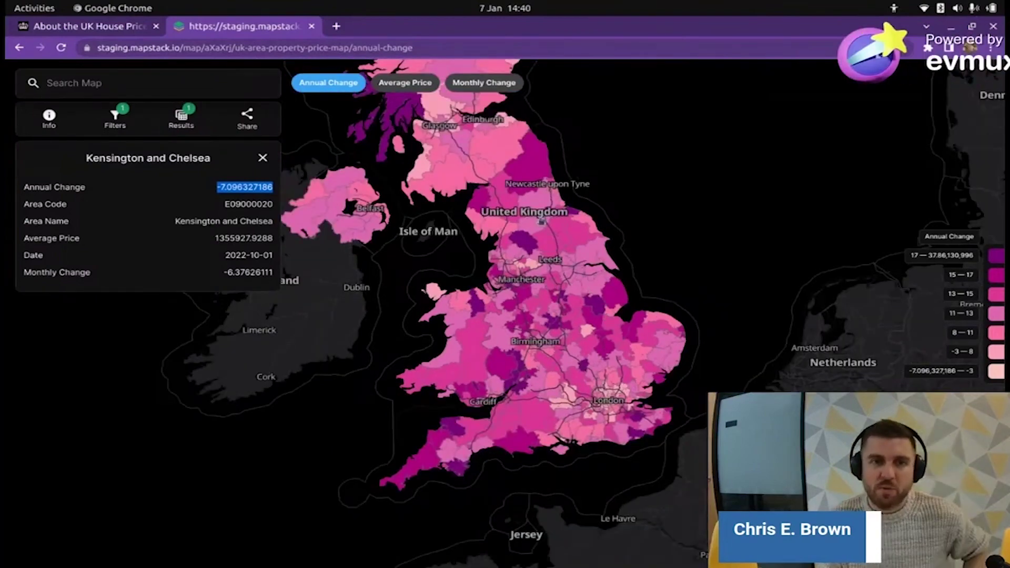
{"action": "left_click_drag", "start_coordinate": [395, 131], "coordinate": [447, 298]}
{"action": "scroll", "coordinate": [447, 297], "scroll_direction": "down", "scroll_amount": 2}
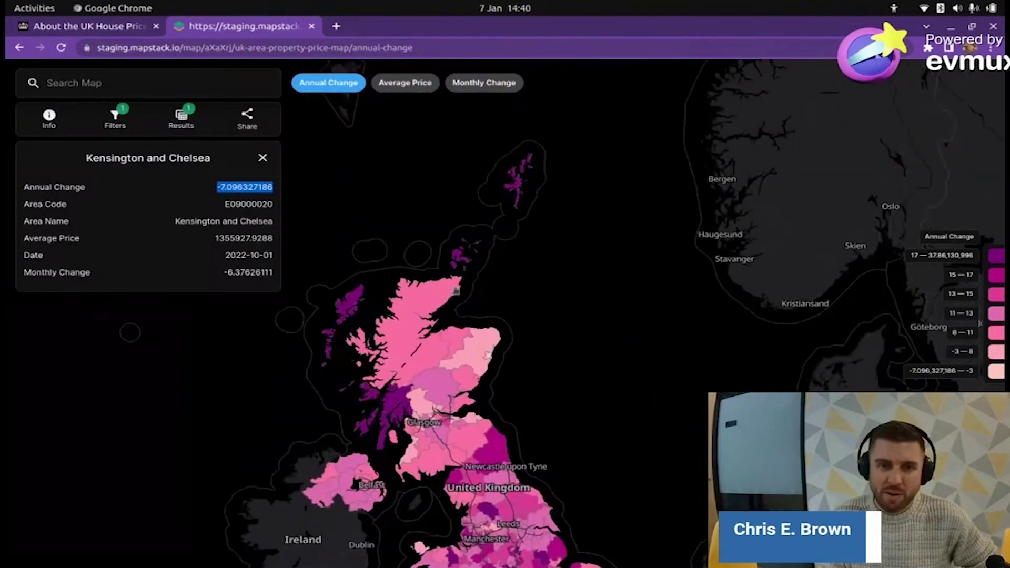
- Show the Shetland Islands' details (Annual Change 18.293316115), then zoom back out over Great Britain
{"action": "left_click", "coordinate": [517, 187]}
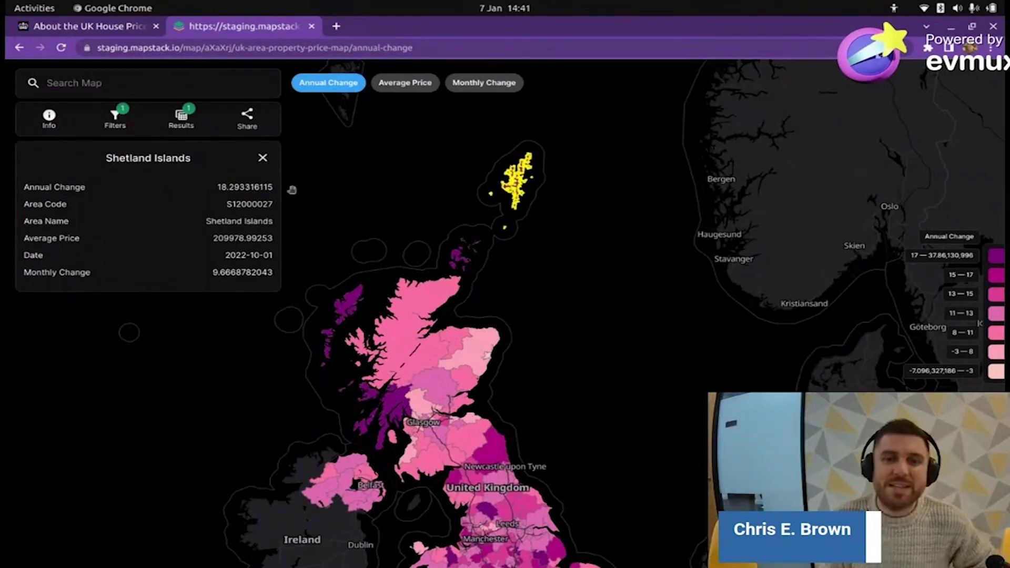
{"action": "scroll", "coordinate": [526, 184], "scroll_direction": "up", "scroll_amount": 5}
{"action": "scroll", "coordinate": [528, 185], "scroll_direction": "down", "scroll_amount": 2}
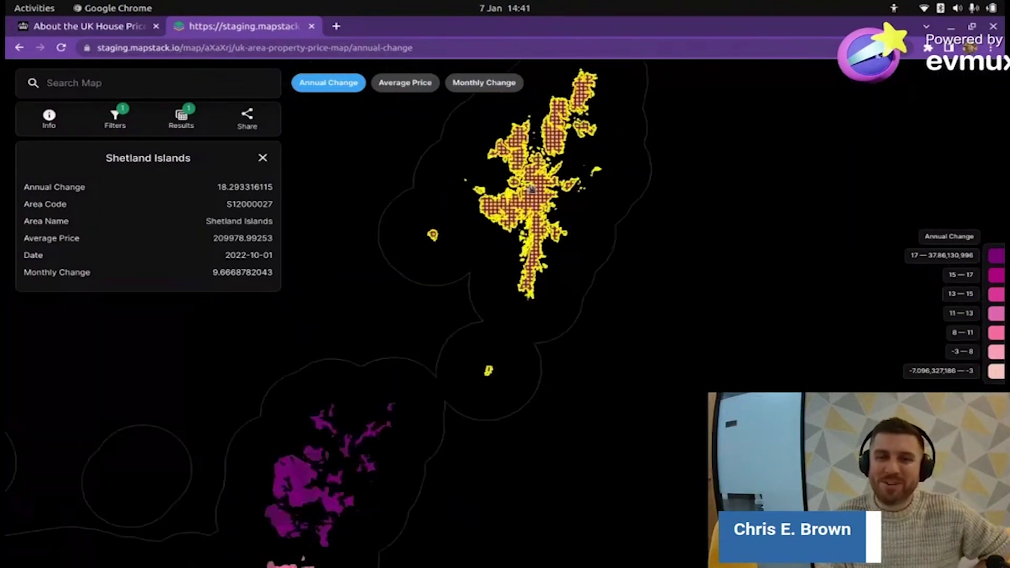
{"action": "scroll", "coordinate": [499, 284], "scroll_direction": "up", "scroll_amount": 3}
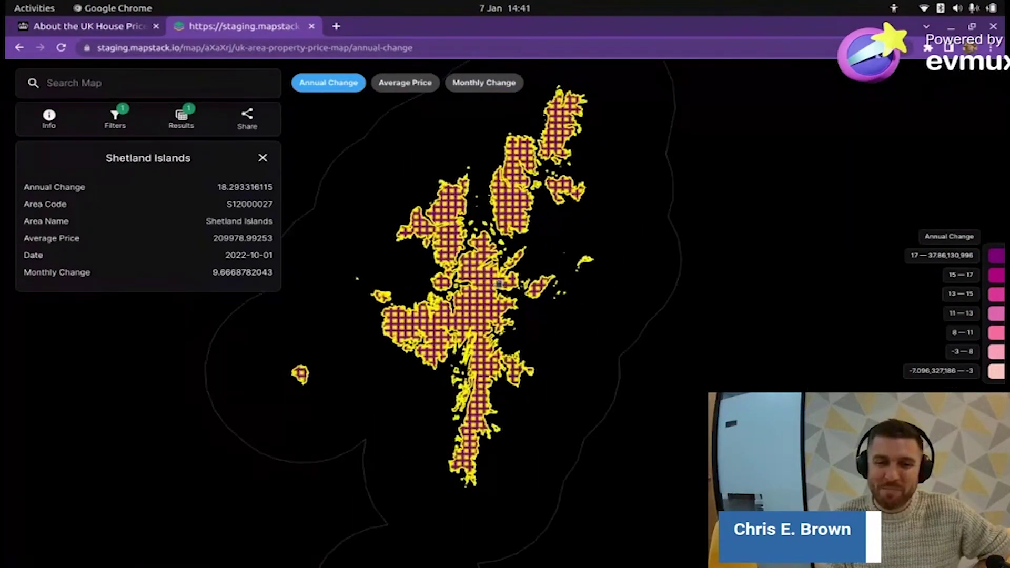
{"action": "scroll", "coordinate": [498, 284], "scroll_direction": "up", "scroll_amount": 1}
{"action": "scroll", "coordinate": [489, 289], "scroll_direction": "down", "scroll_amount": 5}
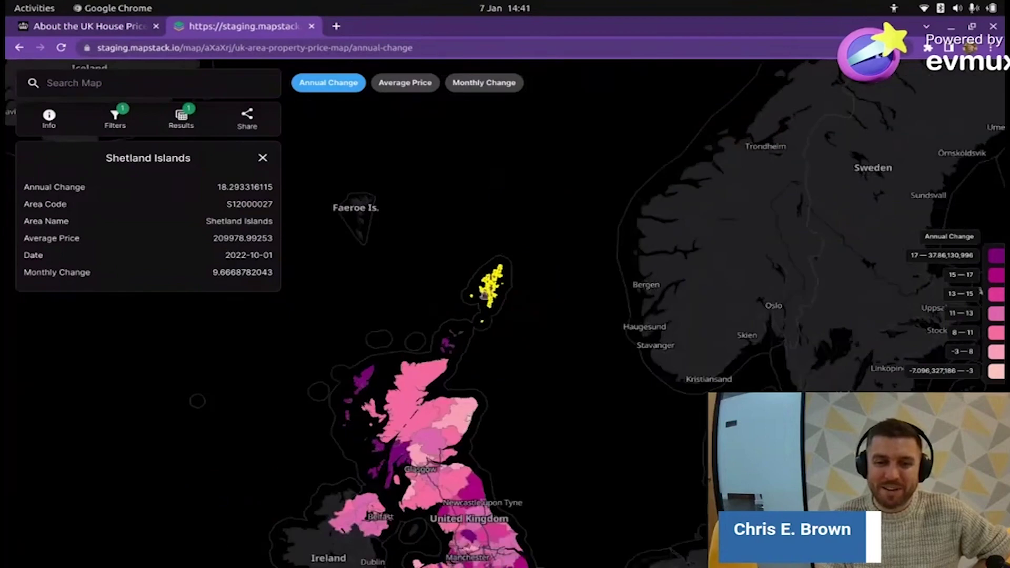
{"action": "scroll", "coordinate": [485, 295], "scroll_direction": "down", "scroll_amount": 2}
{"action": "scroll", "coordinate": [489, 305], "scroll_direction": "up", "scroll_amount": 3}
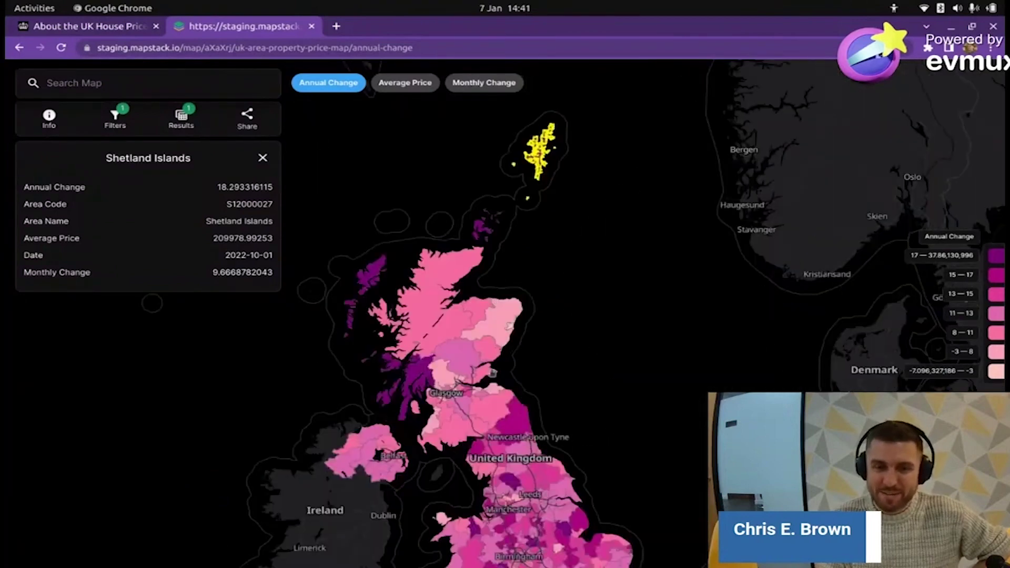
{"action": "scroll", "coordinate": [491, 372], "scroll_direction": "down", "scroll_amount": 2}
{"action": "scroll", "coordinate": [480, 79], "scroll_direction": "up", "scroll_amount": 2}
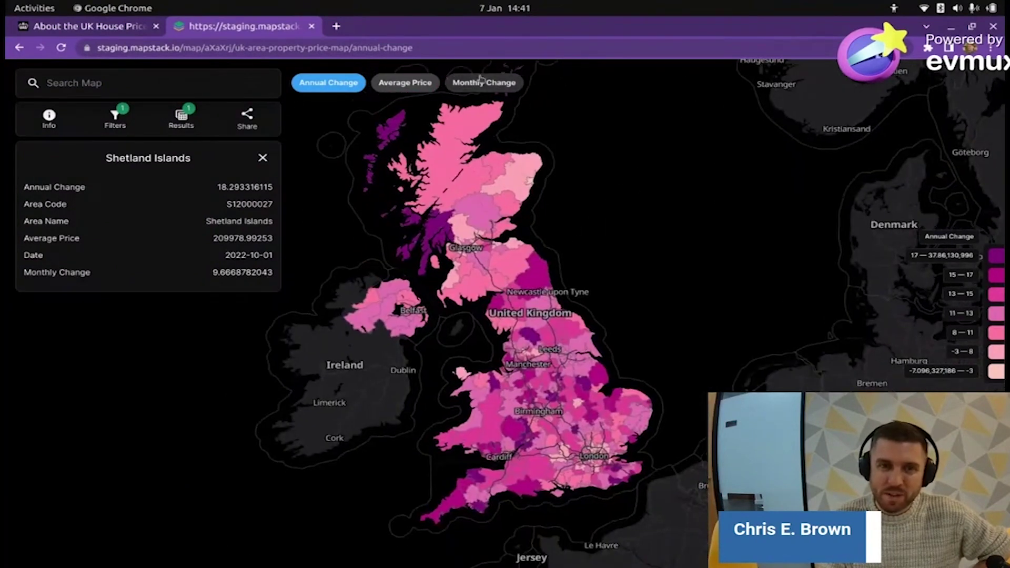
- Shade the map by the Monthly Change layer and zoom over England
{"action": "left_click", "coordinate": [480, 82]}
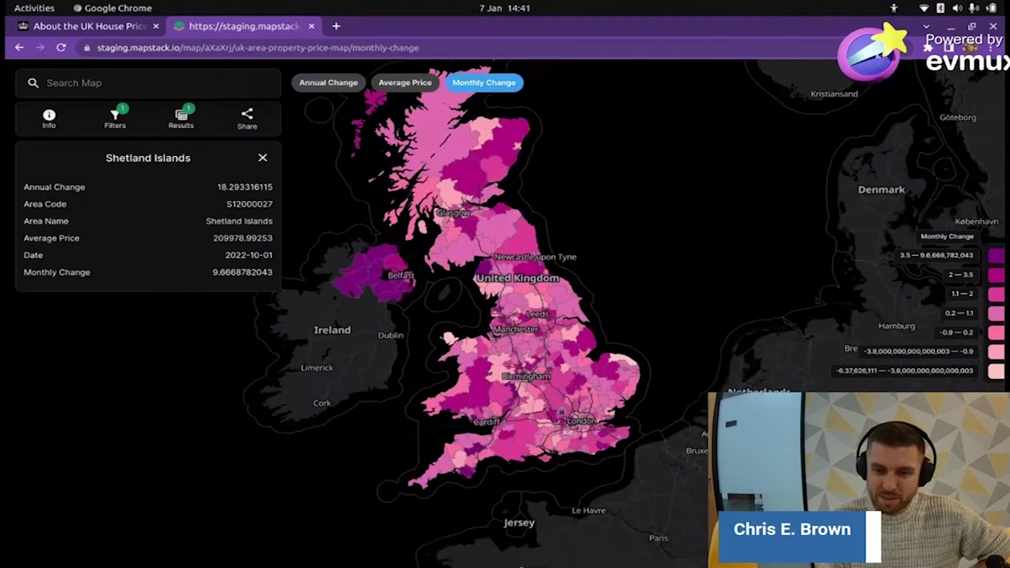
{"action": "scroll", "coordinate": [562, 411], "scroll_direction": "up", "scroll_amount": 1}
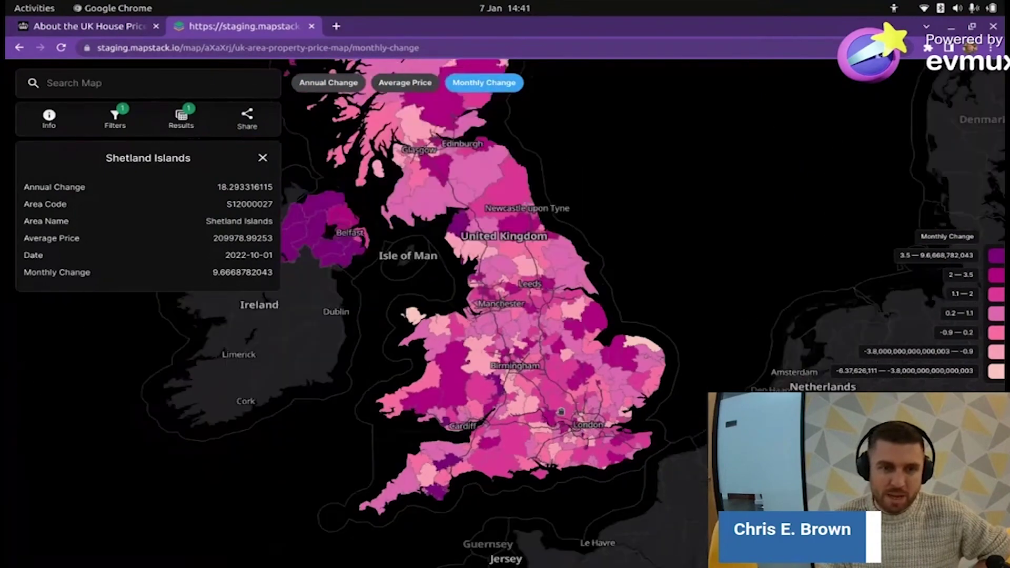
{"action": "scroll", "coordinate": [560, 411], "scroll_direction": "down", "scroll_amount": 2}
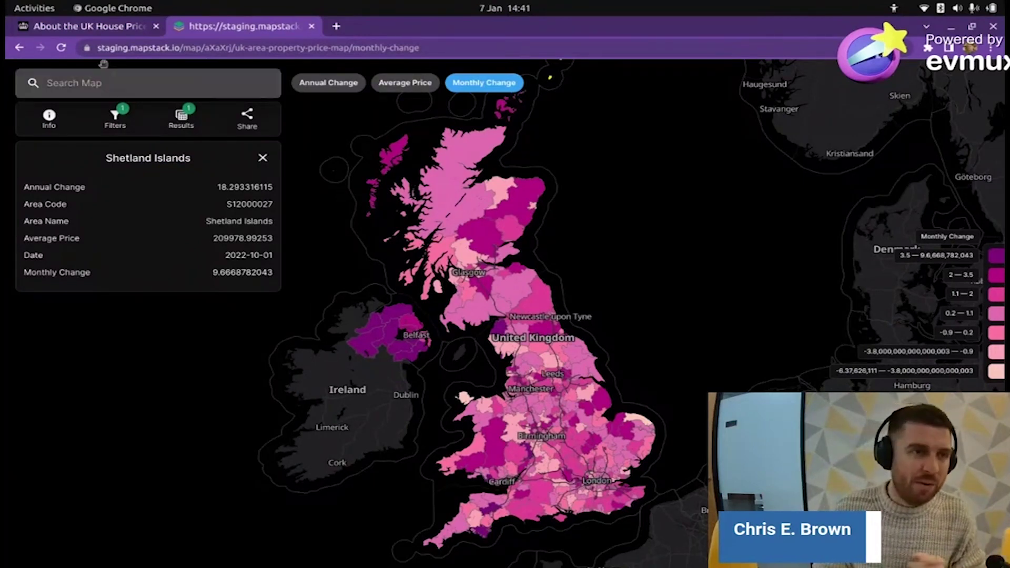
- Go back to the workspace and reload it so the UK Area Property Price Map is listed
{"action": "left_click", "coordinate": [21, 48]}
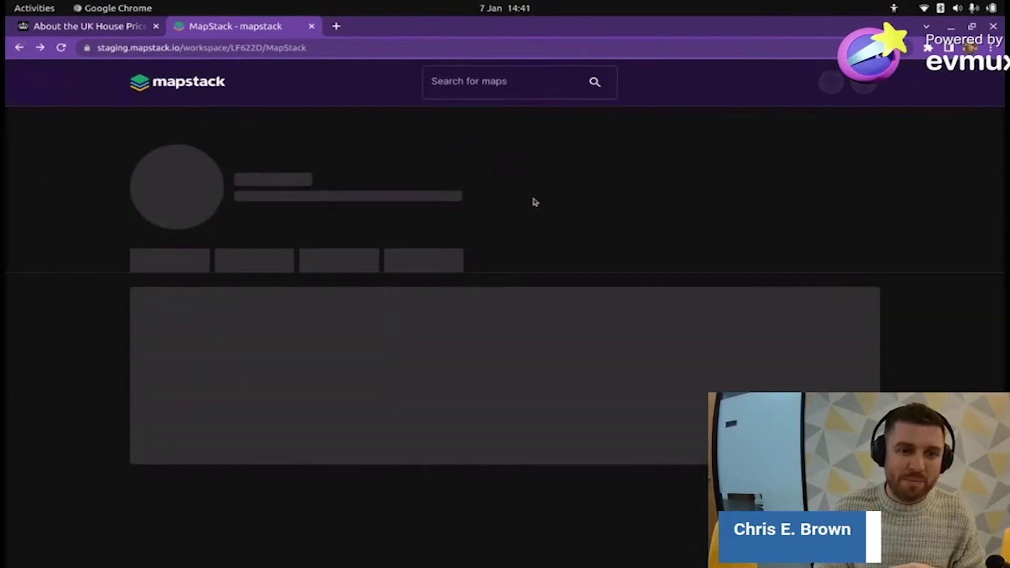
{"action": "scroll", "coordinate": [530, 195], "scroll_direction": "down", "scroll_amount": 2}
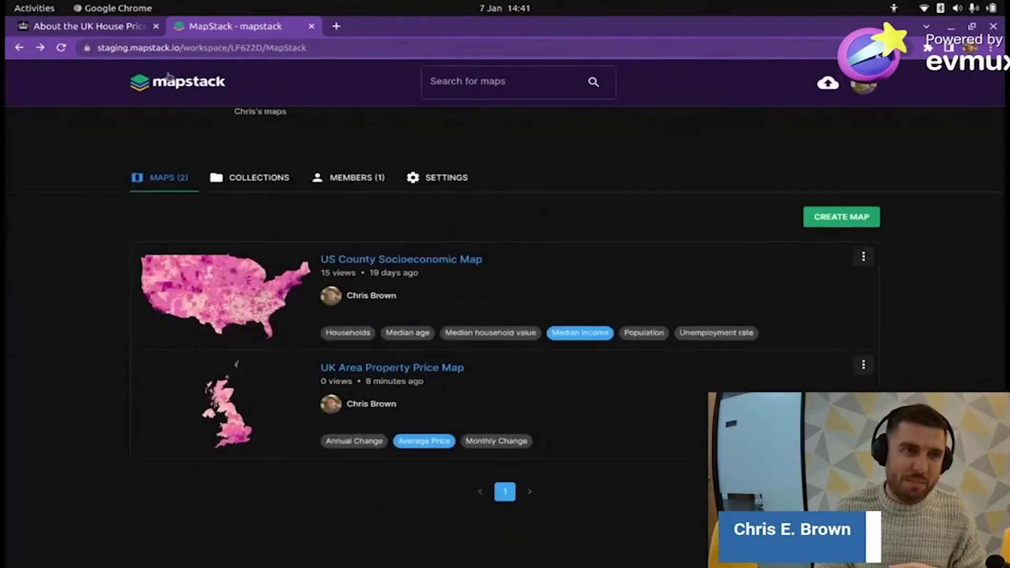
{"action": "left_click", "coordinate": [138, 48]}
{"action": "left_click", "coordinate": [138, 50]}
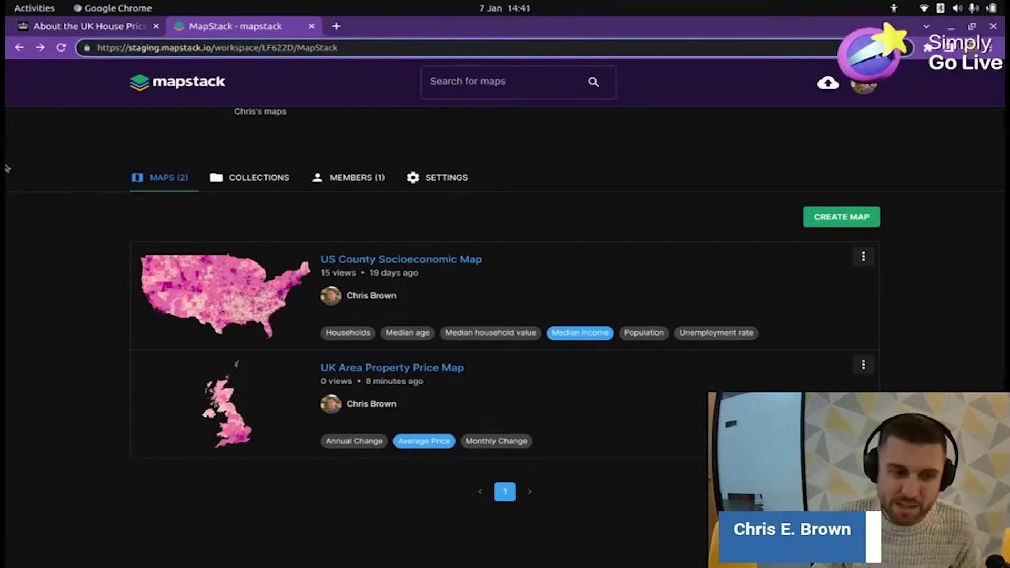
{"action": "left_click", "coordinate": [74, 268]}
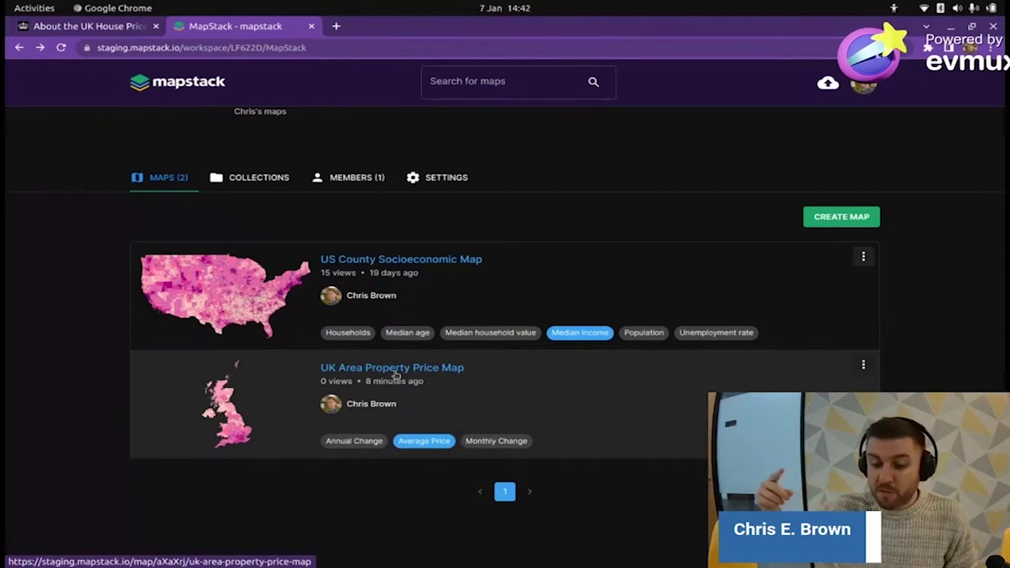
{"action": "left_click", "coordinate": [397, 371]}
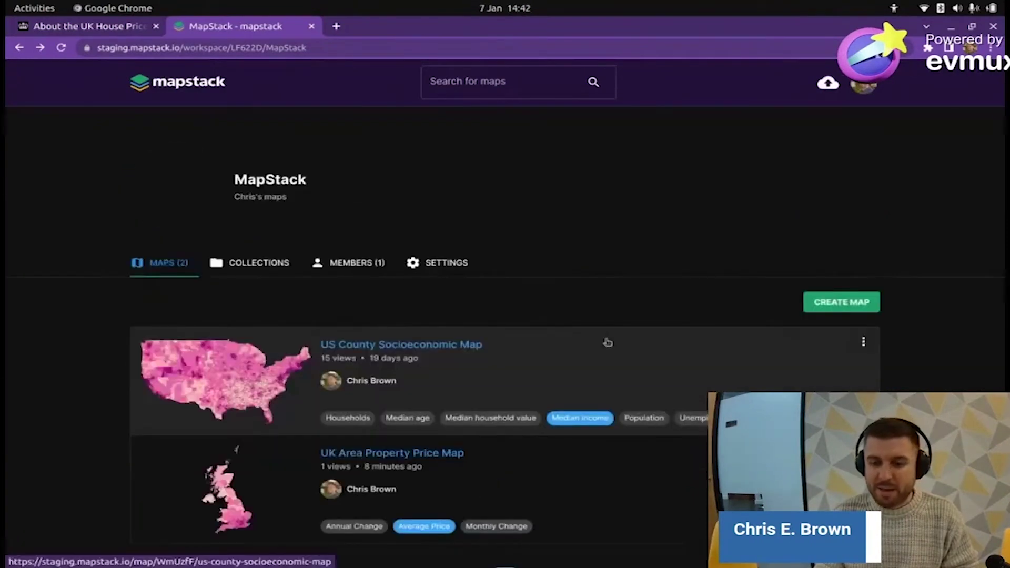
{"action": "scroll", "coordinate": [476, 312], "scroll_direction": "down", "scroll_amount": 3}
{"action": "scroll", "coordinate": [416, 373], "scroll_direction": "up", "scroll_amount": 2}
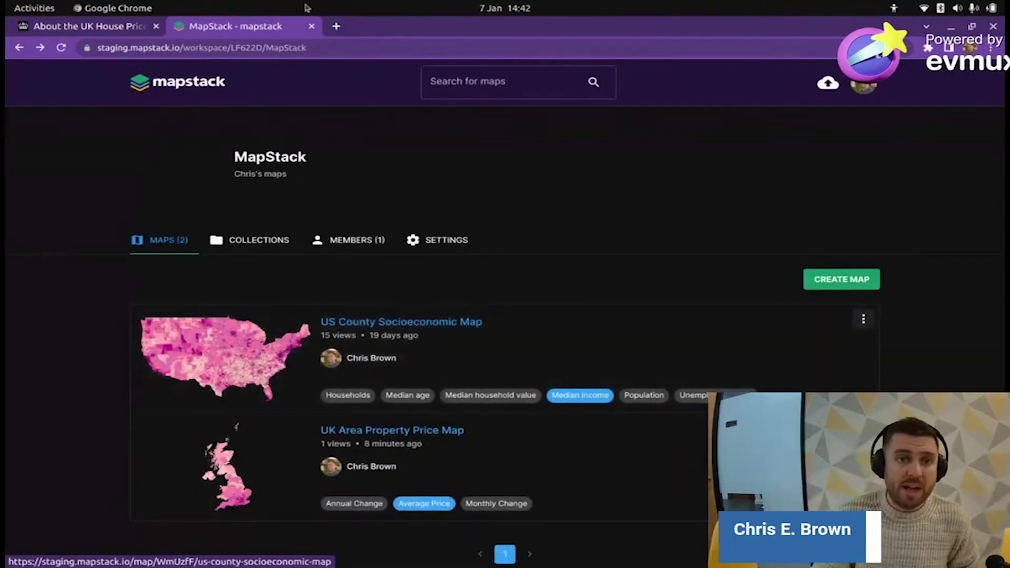
- Search 'uk house prices by area map' in a new browser tab
{"action": "left_click", "coordinate": [336, 26]}
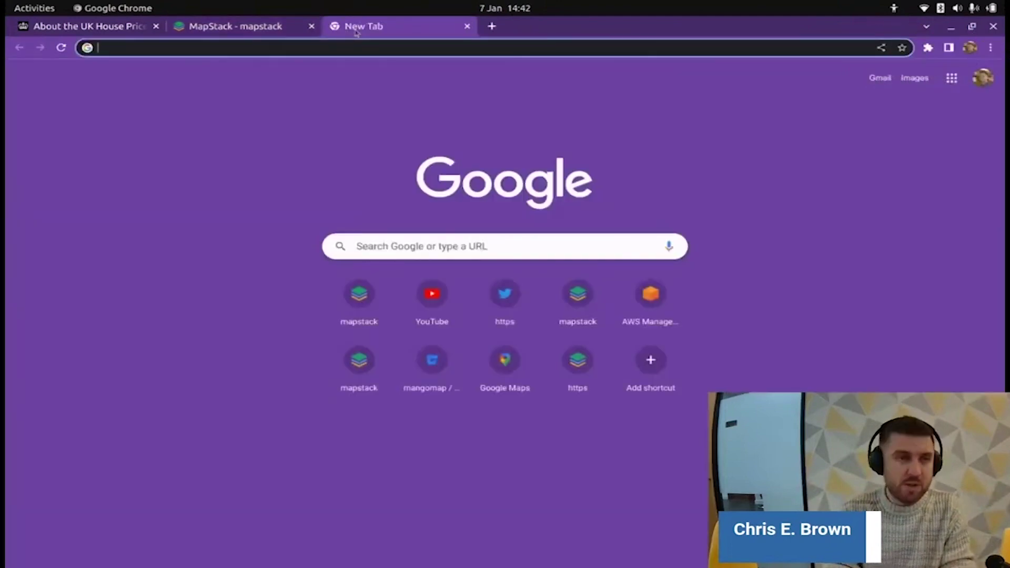
{"action": "type", "text": "uk"}
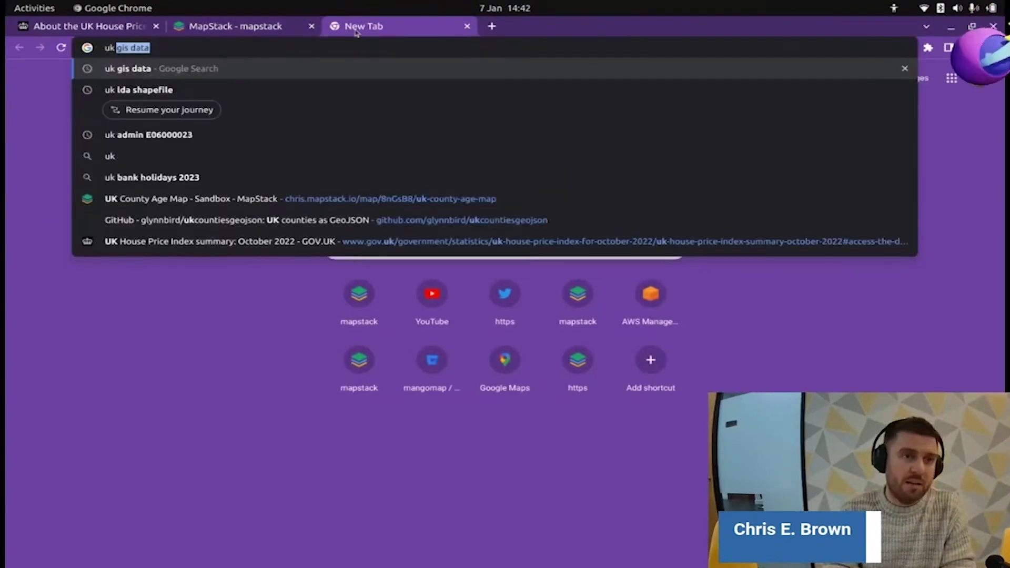
{"action": "type", "text": " house pric"}
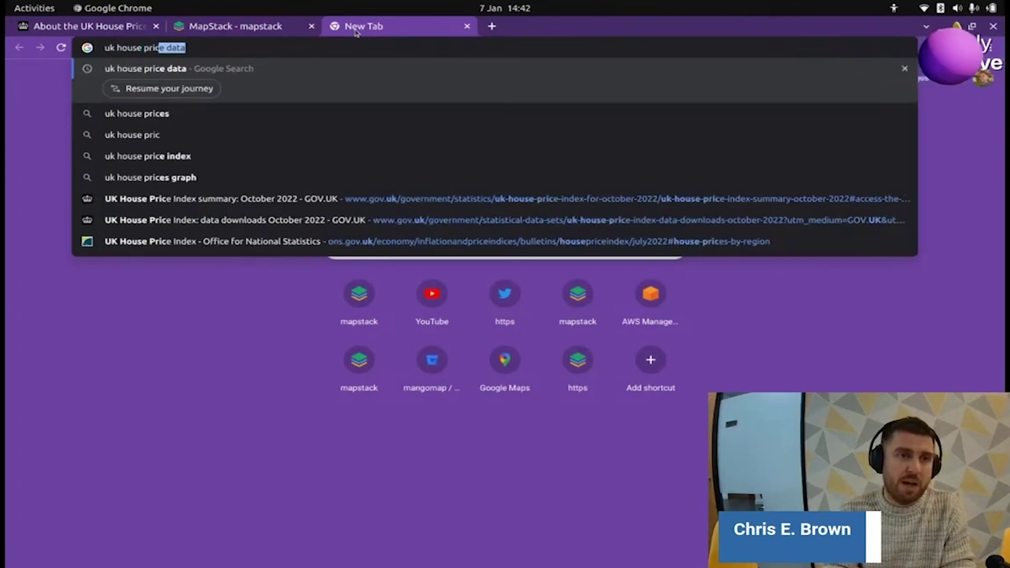
{"action": "type", "text": "es by area map"}
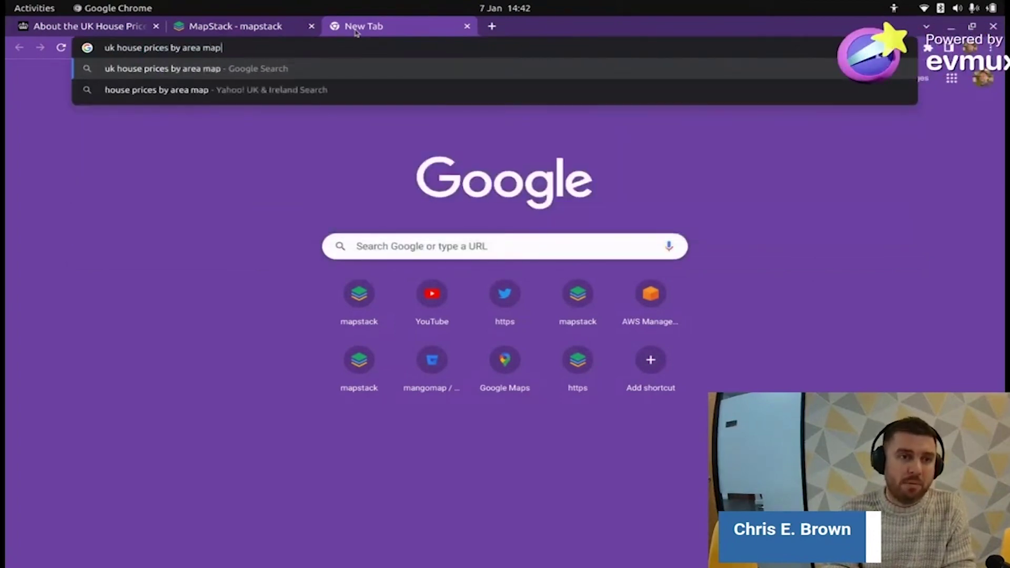
{"action": "key", "text": "Return"}
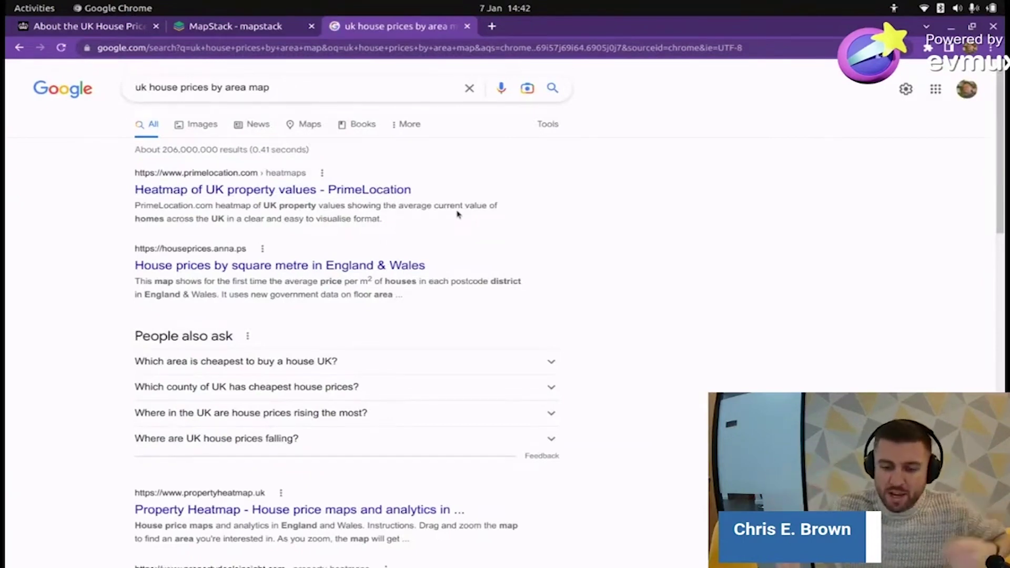
- Open PrimeLocation's Heatmap of UK property values and zoom into southern England
{"action": "left_click", "coordinate": [232, 191]}
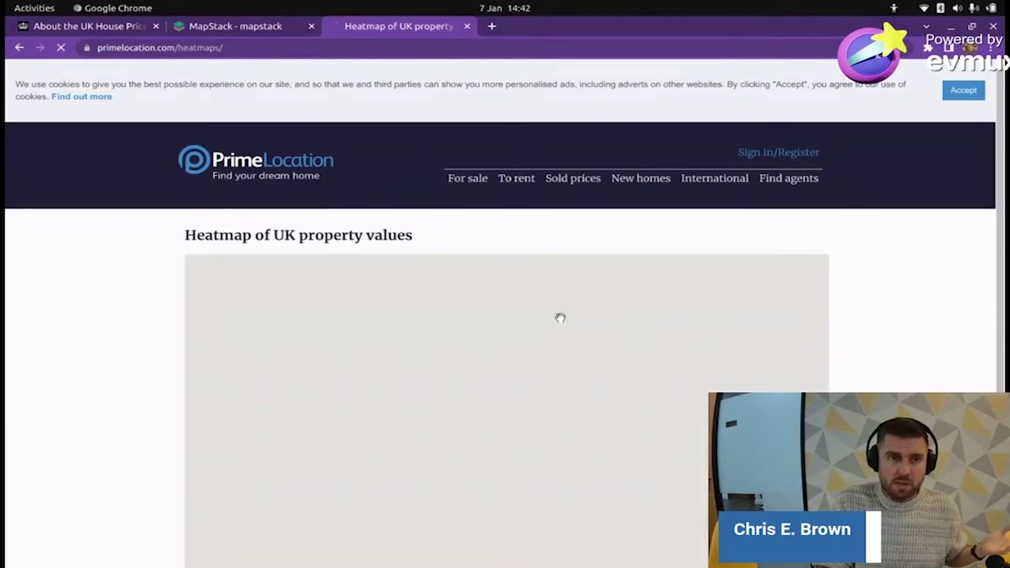
{"action": "scroll", "coordinate": [934, 341], "scroll_direction": "down", "scroll_amount": 2}
{"action": "scroll", "coordinate": [934, 341], "scroll_direction": "down", "scroll_amount": 3}
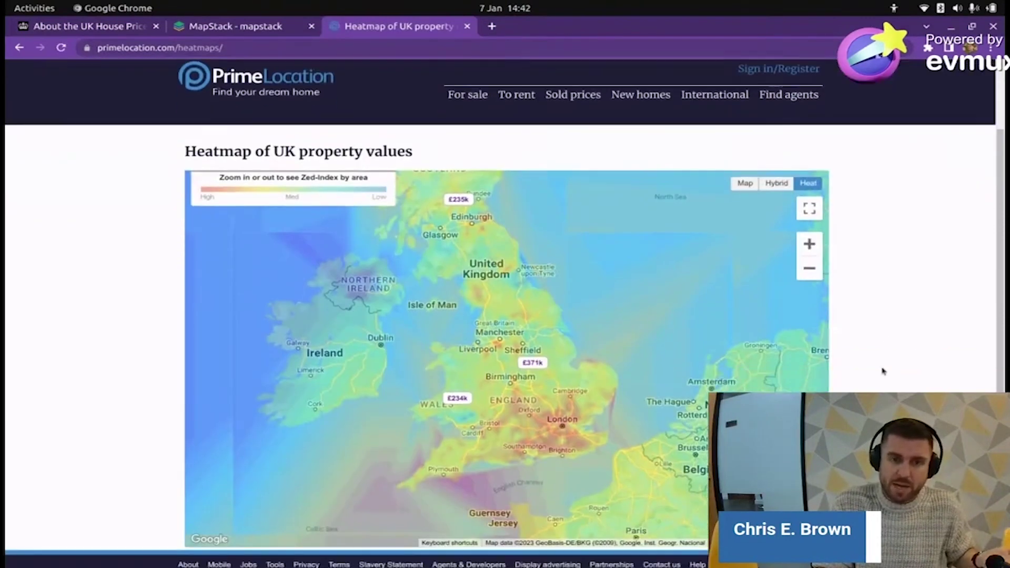
{"action": "scroll", "coordinate": [555, 355], "scroll_direction": "up", "scroll_amount": 4}
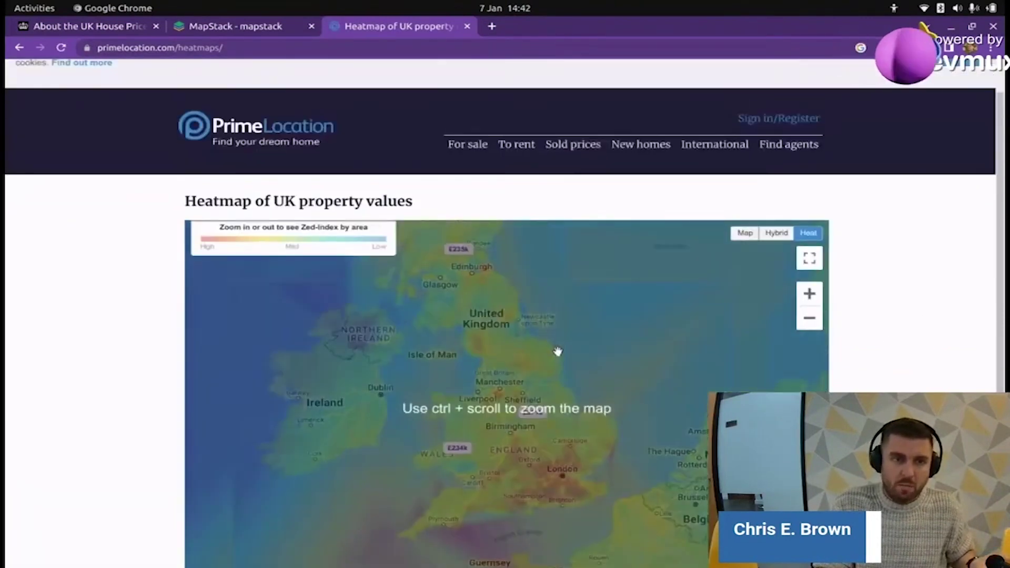
{"action": "scroll", "coordinate": [557, 353], "scroll_direction": "down", "scroll_amount": 4}
{"action": "scroll", "coordinate": [570, 345], "scroll_direction": "up", "scroll_amount": 2}
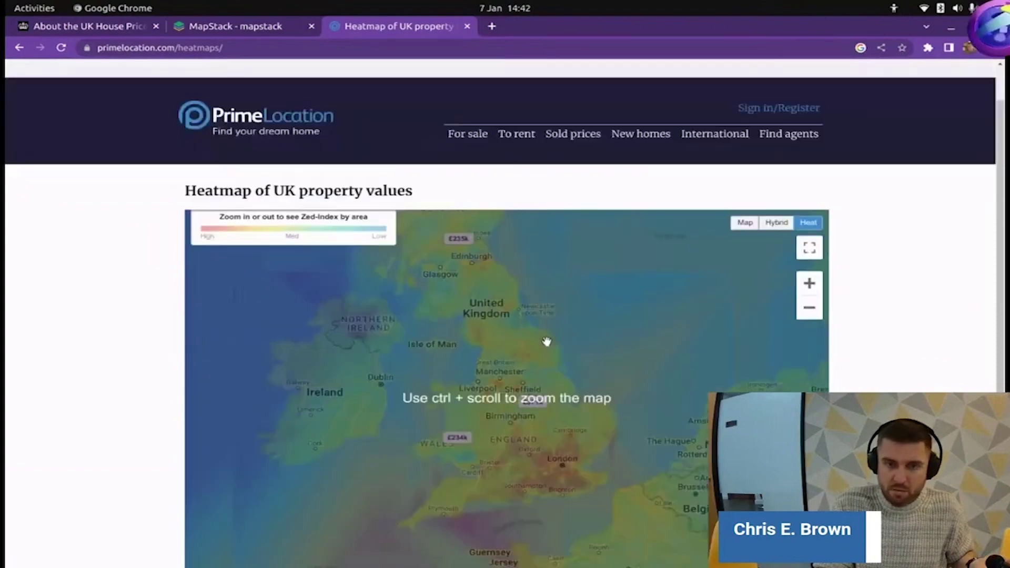
{"action": "scroll", "coordinate": [546, 341], "scroll_direction": "down", "scroll_amount": 2}
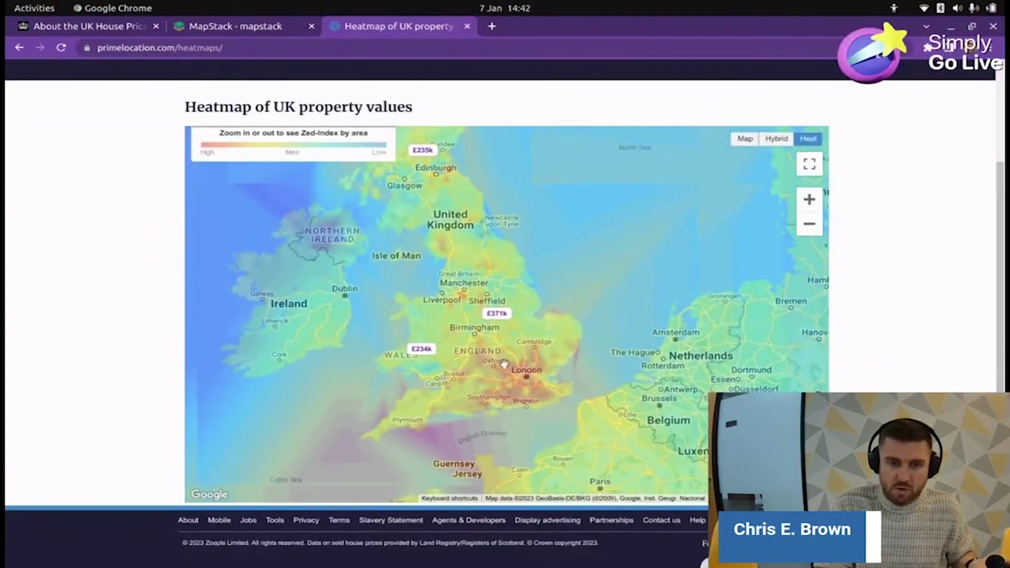
{"action": "scroll", "coordinate": [484, 337], "scroll_direction": "up", "scroll_amount": 2}
{"action": "scroll", "coordinate": [482, 345], "scroll_direction": "down", "scroll_amount": 3}
{"action": "scroll", "coordinate": [478, 345], "scroll_direction": "up", "scroll_amount": 1}
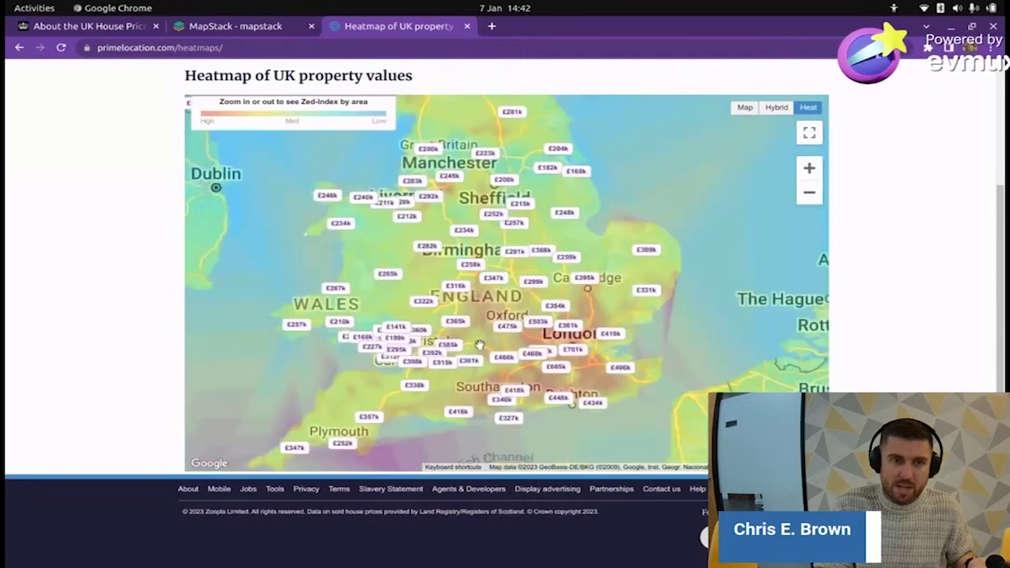
- Check Bath & N E Somerset's £515k average property value on the heatmap
{"action": "left_click", "coordinate": [431, 364]}
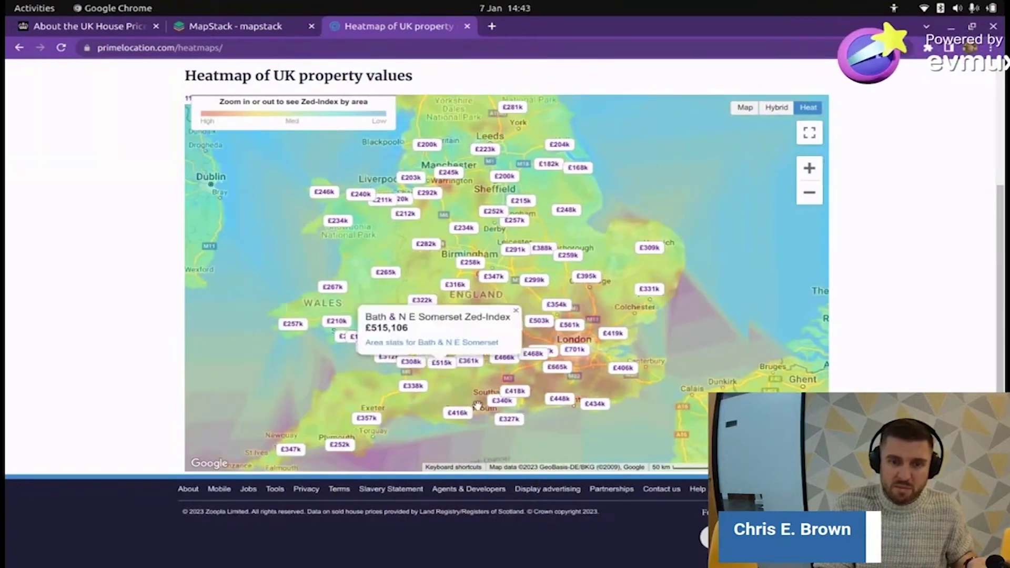
{"action": "scroll", "coordinate": [473, 393], "scroll_direction": "up", "scroll_amount": 1}
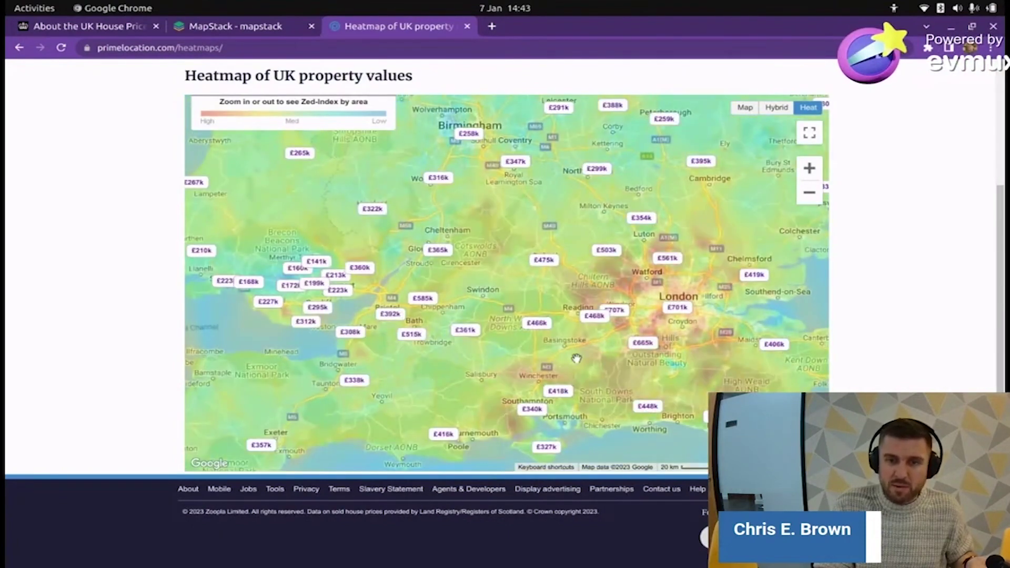
{"action": "scroll", "coordinate": [577, 358], "scroll_direction": "up", "scroll_amount": 3}
{"action": "scroll", "coordinate": [730, 322], "scroll_direction": "down", "scroll_amount": 3}
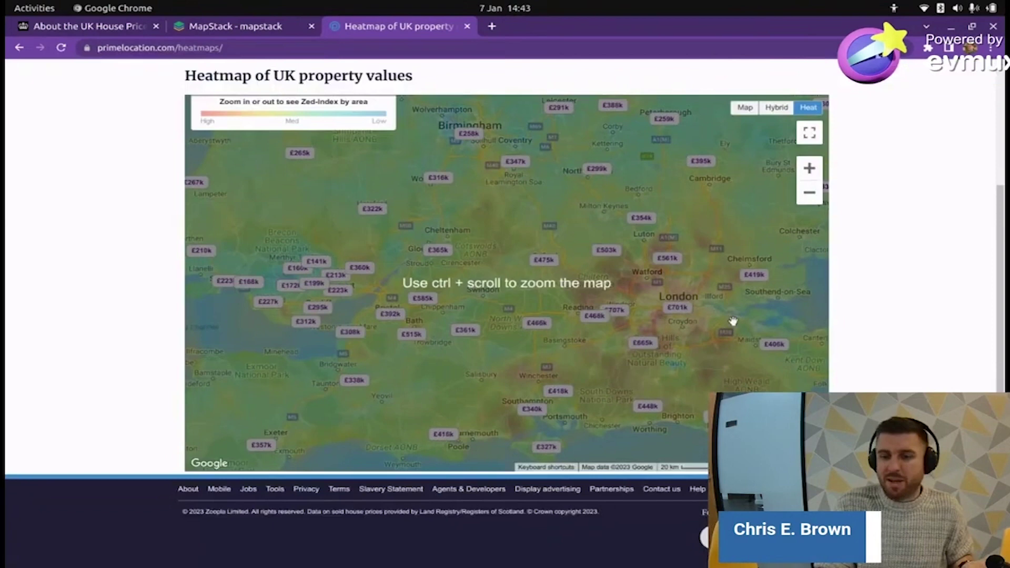
- Switch to the MapStack tab showing the US County and UK Area Property Price maps
{"action": "left_click", "coordinate": [235, 24]}
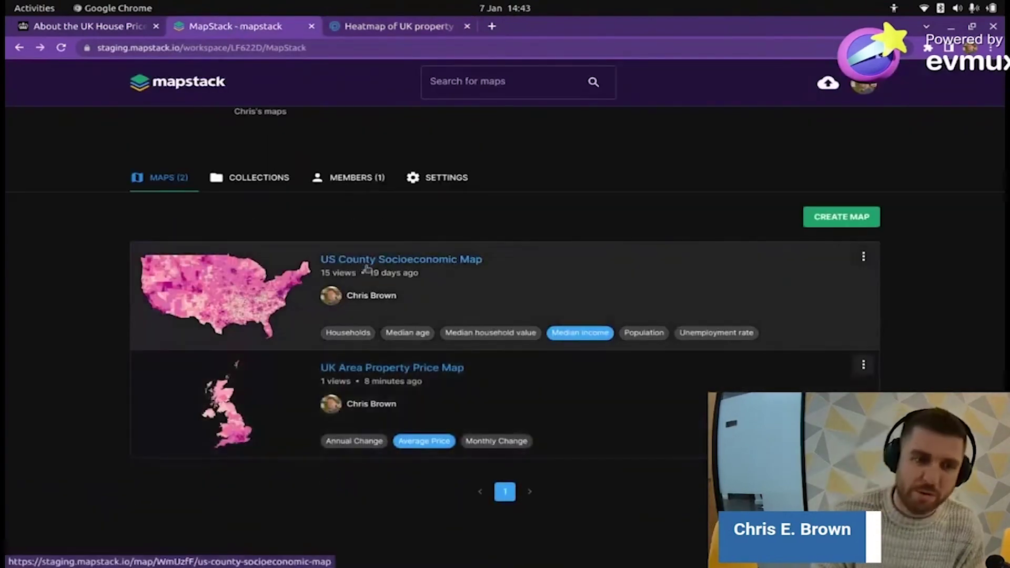